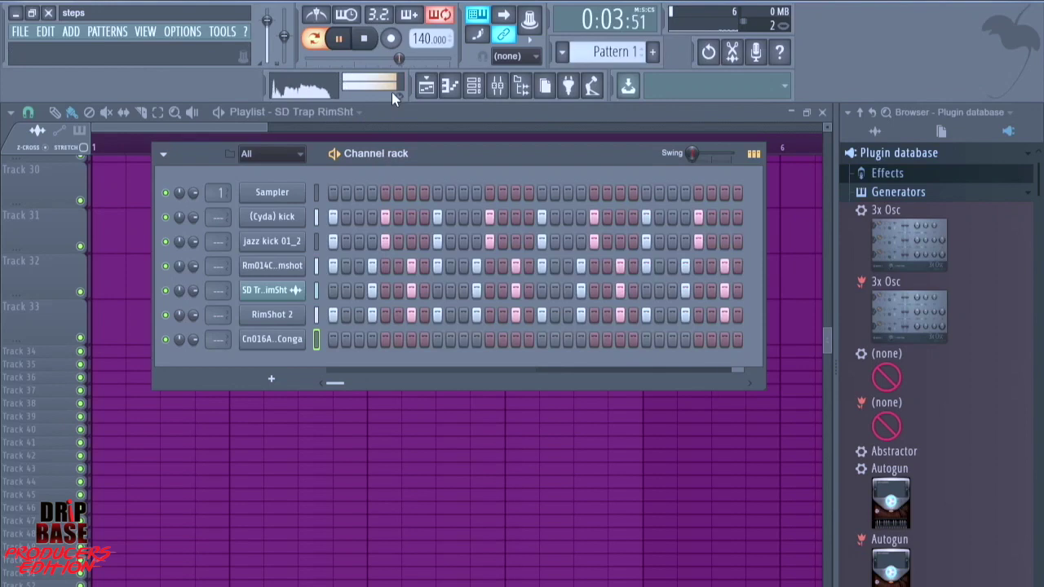
Set the project tempo to 105 BPM and restretch all channels.
{"action": "right_click", "coordinate": [421, 38]}
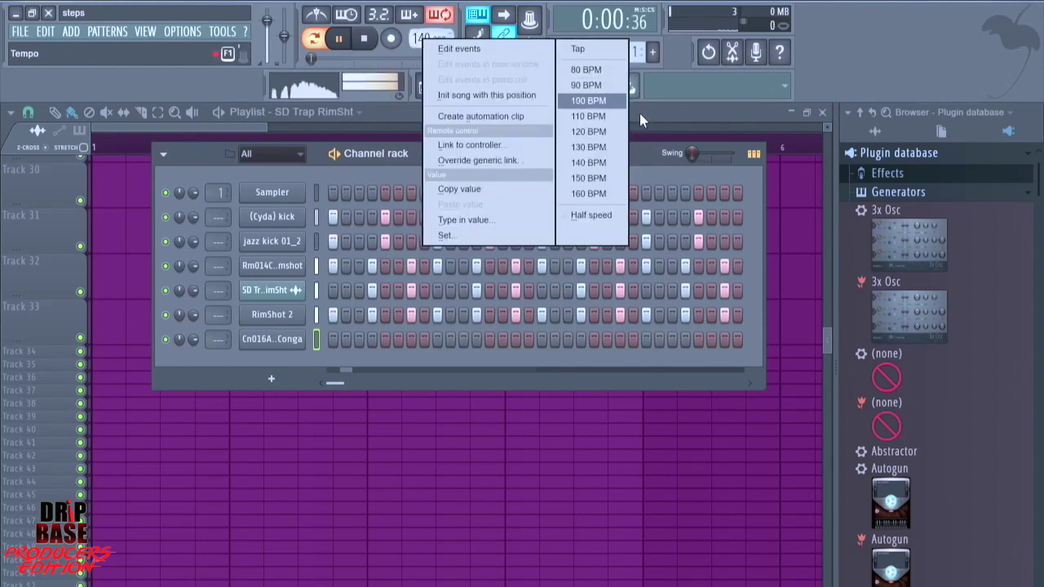
{"action": "left_click", "coordinate": [607, 100]}
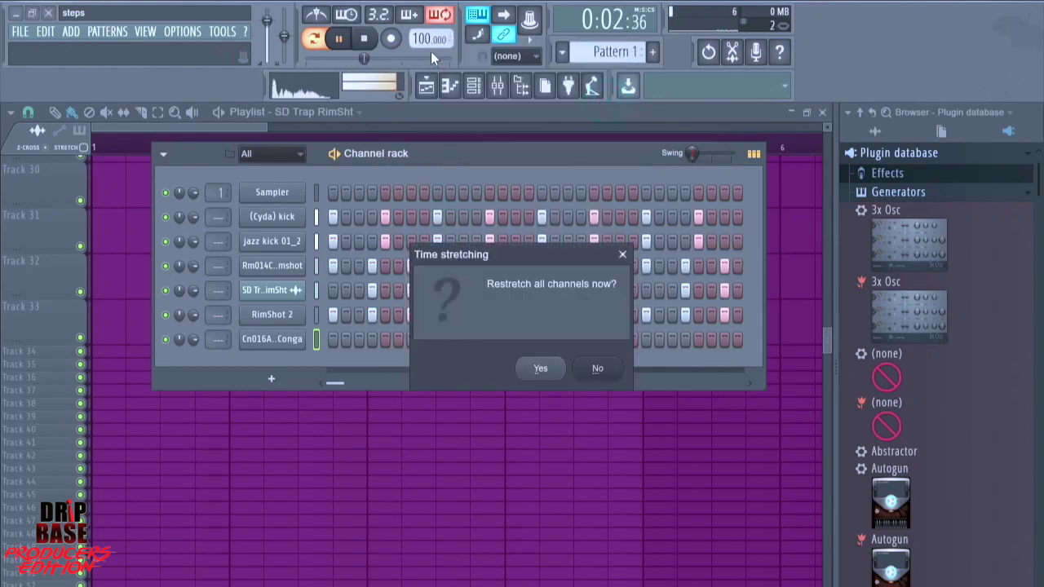
{"action": "left_click", "coordinate": [545, 372]}
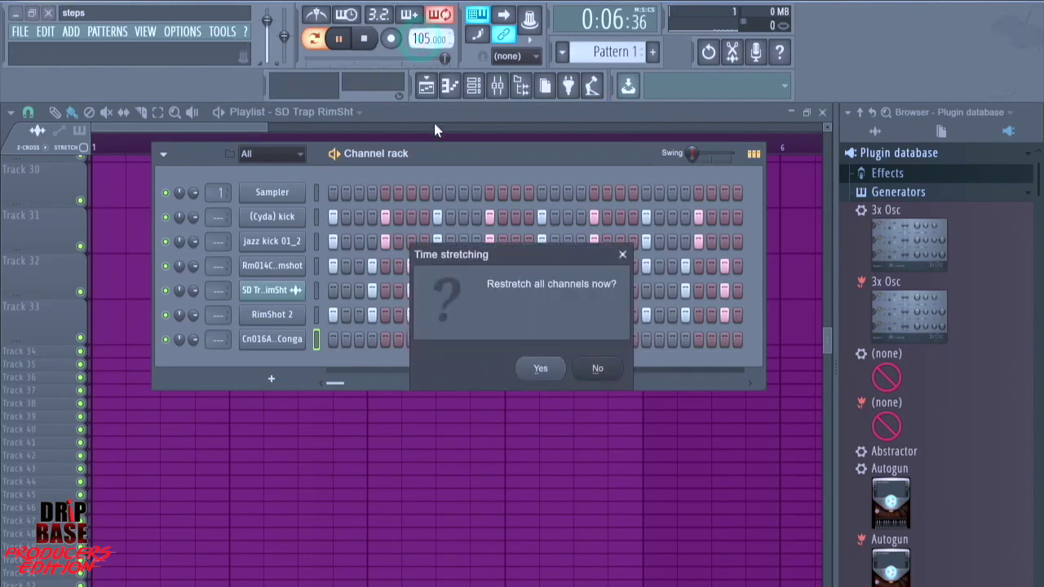
{"action": "left_click", "coordinate": [545, 367]}
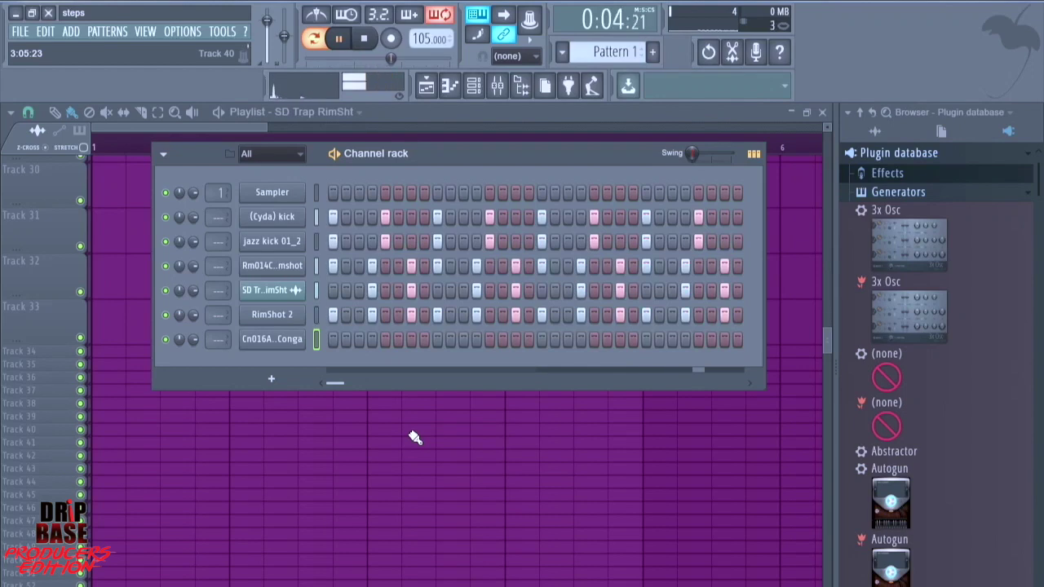
Place hits for the Cn016A Conga channel on steps 7, 15, 23 and 31.
{"action": "left_click", "coordinate": [411, 342]}
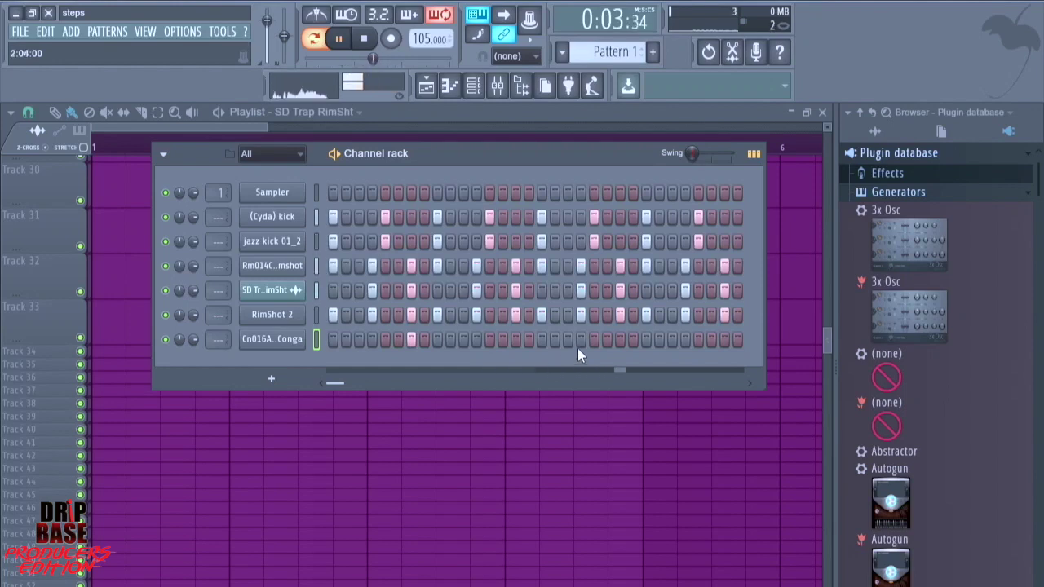
{"action": "left_click", "coordinate": [519, 338]}
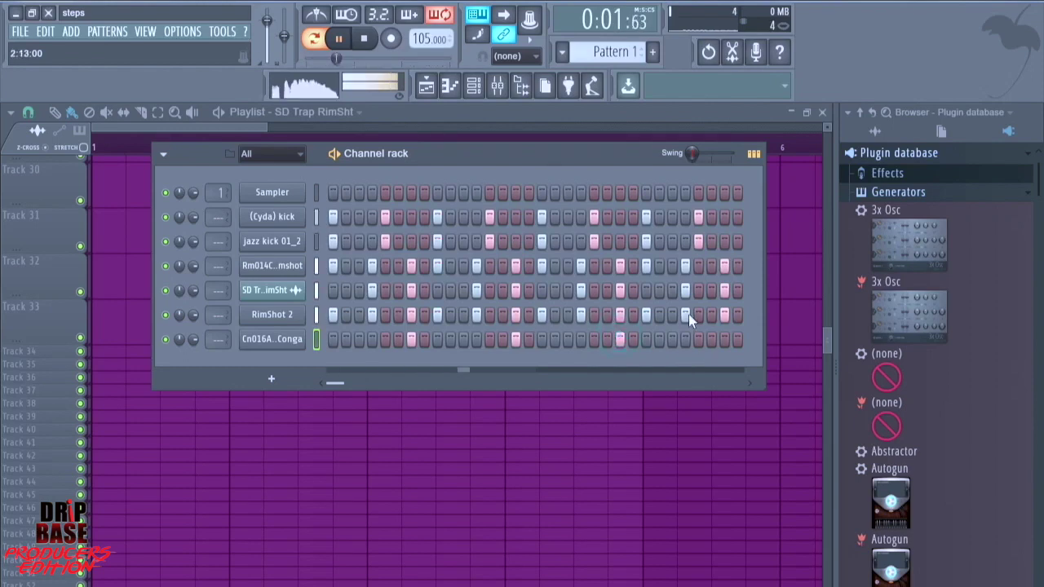
Continue the (Cyda) kick on every fourth step through bar 3, on steps 37, 41 and 45.
{"action": "left_click_drag", "start_coordinate": [334, 381], "coordinate": [536, 384]}
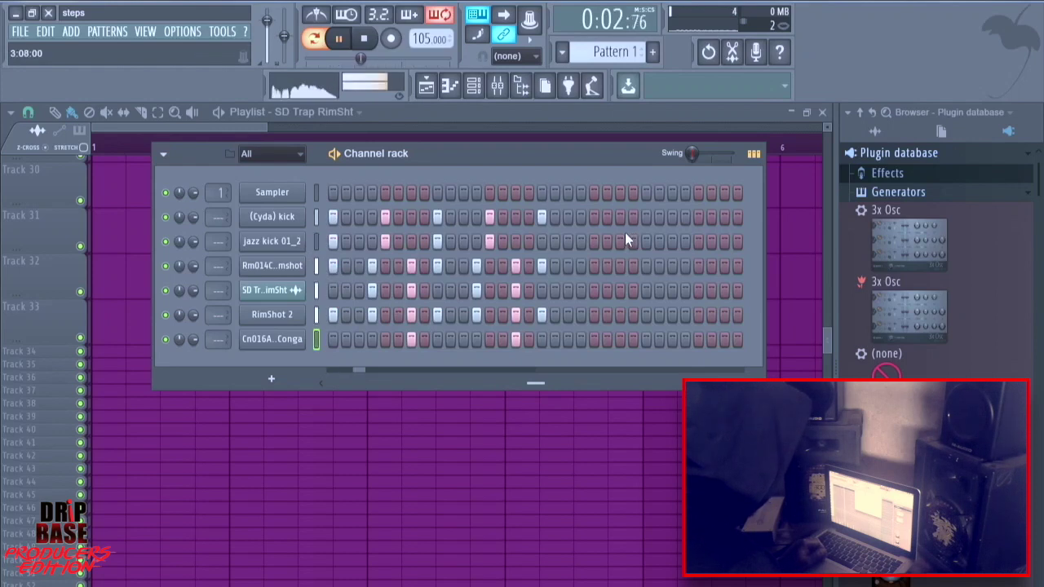
{"action": "left_click", "coordinate": [593, 216]}
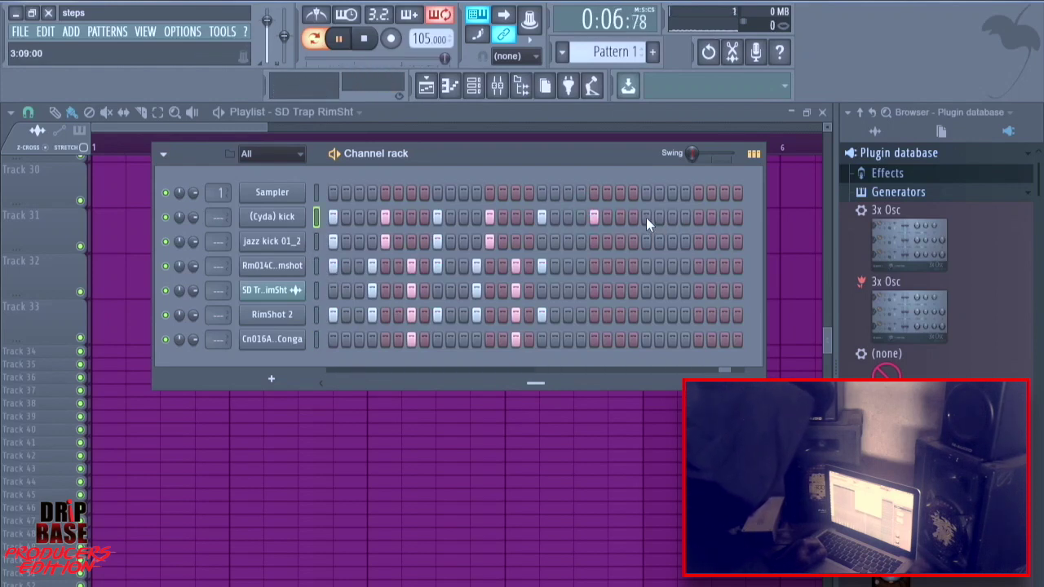
{"action": "left_click", "coordinate": [646, 216]}
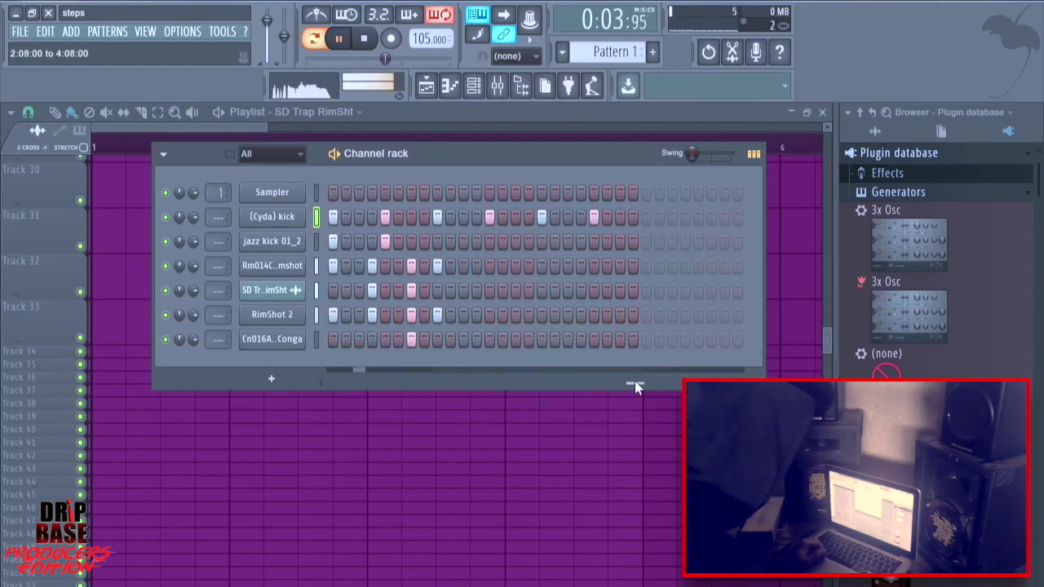
{"action": "scroll", "coordinate": [576, 340], "scroll_direction": "right", "scroll_amount": 2}
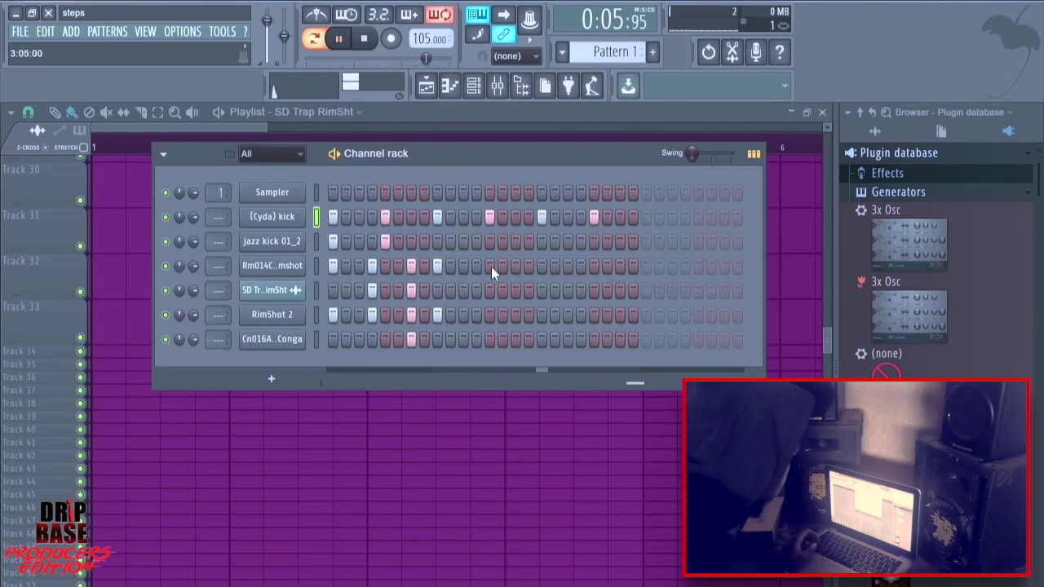
Duplicate the jazz kick 01_2 notes in the piano roll and place the copies from bar 3 through bar 4.
{"action": "right_click", "coordinate": [295, 242]}
{"action": "left_click", "coordinate": [313, 242]}
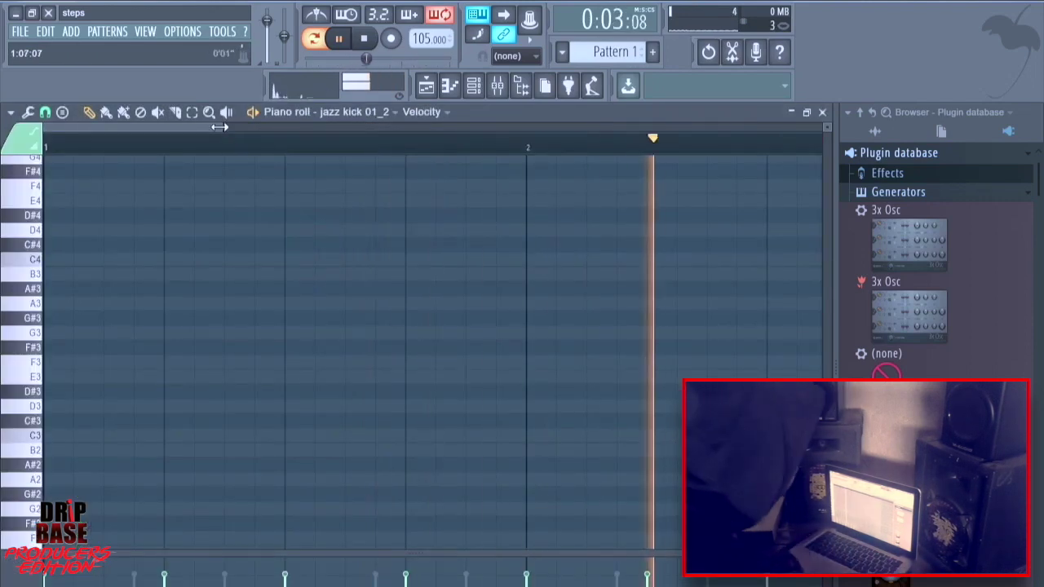
{"action": "scroll", "coordinate": [236, 141], "scroll_direction": "down", "scroll_amount": 3}
{"action": "scroll", "coordinate": [395, 383], "scroll_direction": "down", "scroll_amount": 5}
{"action": "scroll", "coordinate": [395, 383], "scroll_direction": "up", "scroll_amount": 9}
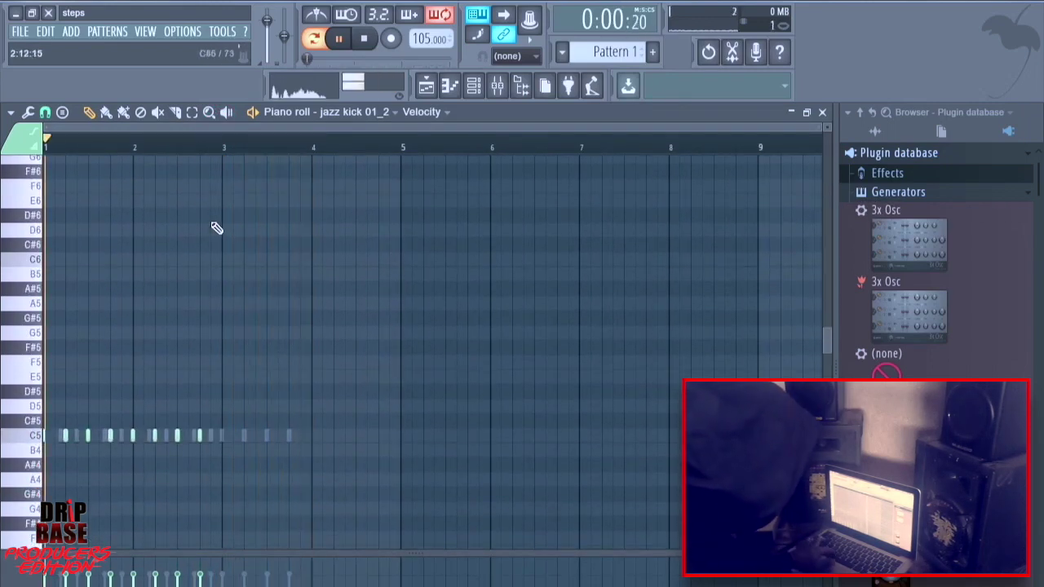
{"action": "left_click_drag", "start_coordinate": [821, 122], "coordinate": [576, 165]}
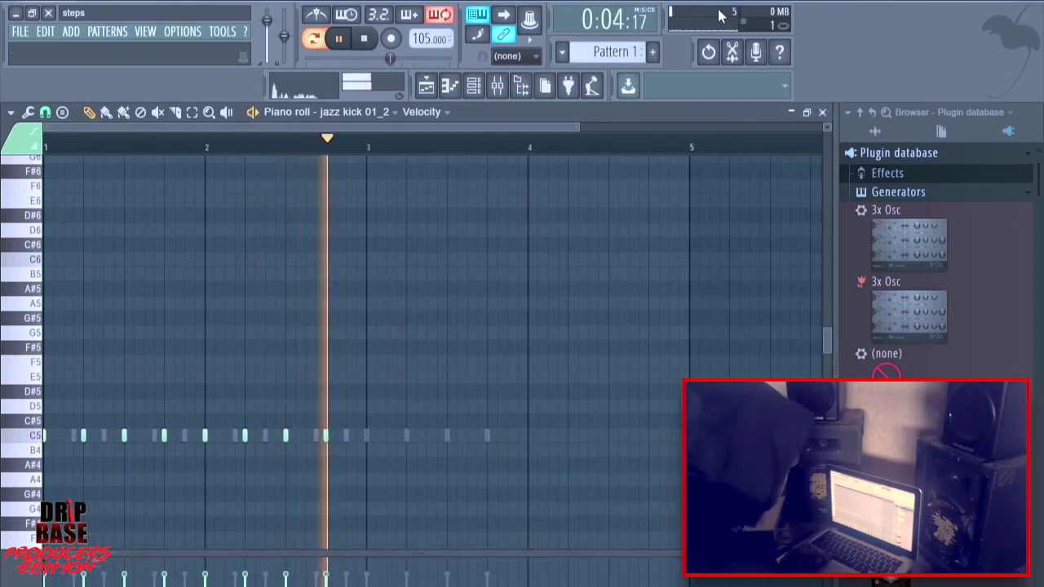
{"action": "key", "text": "space"}
{"action": "left_click", "coordinate": [693, 2]}
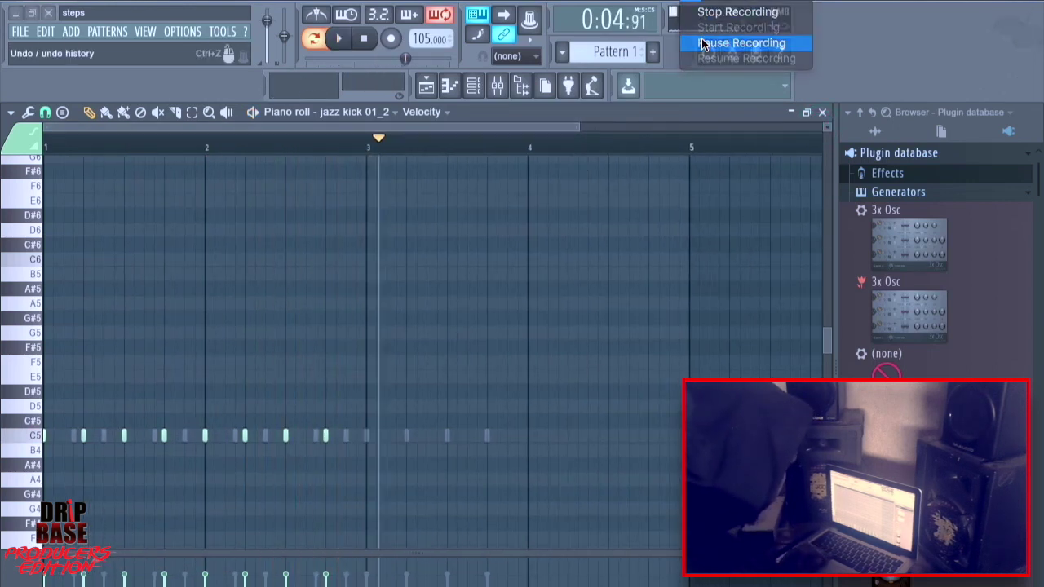
{"action": "left_click", "coordinate": [703, 43]}
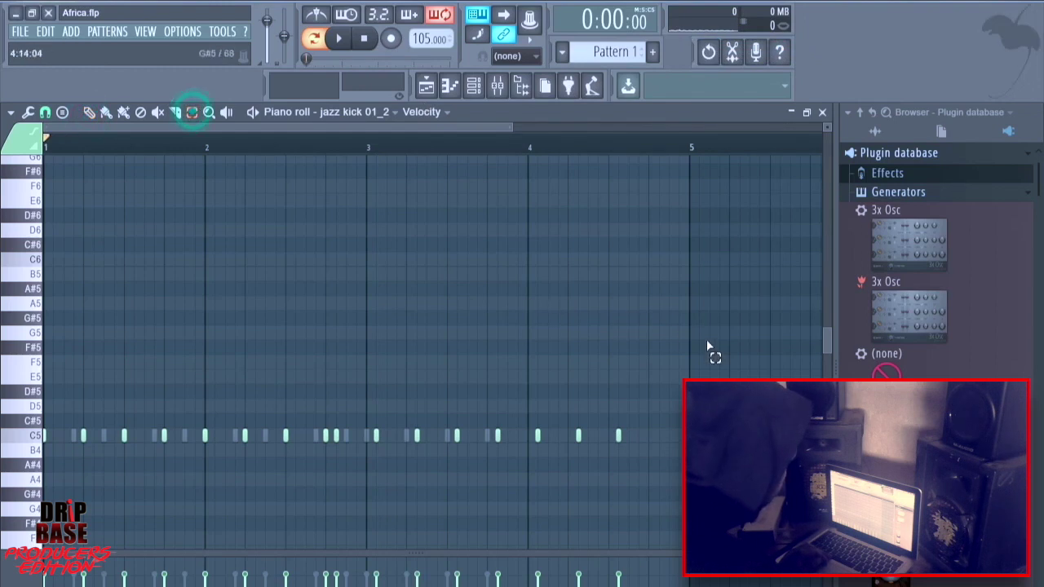
{"action": "left_click_drag", "start_coordinate": [756, 356], "coordinate": [333, 458]}
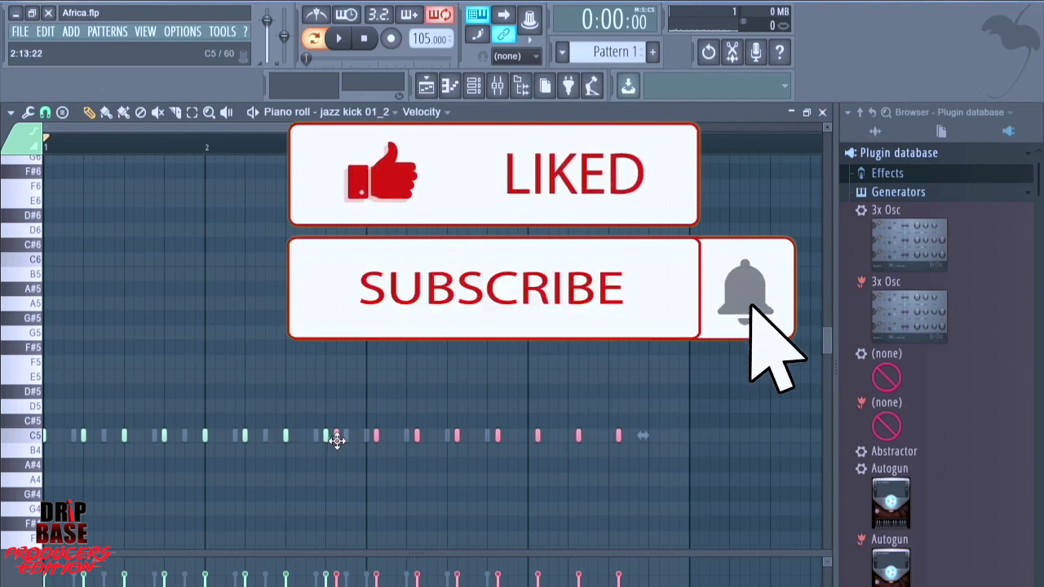
{"action": "key", "text": "space"}
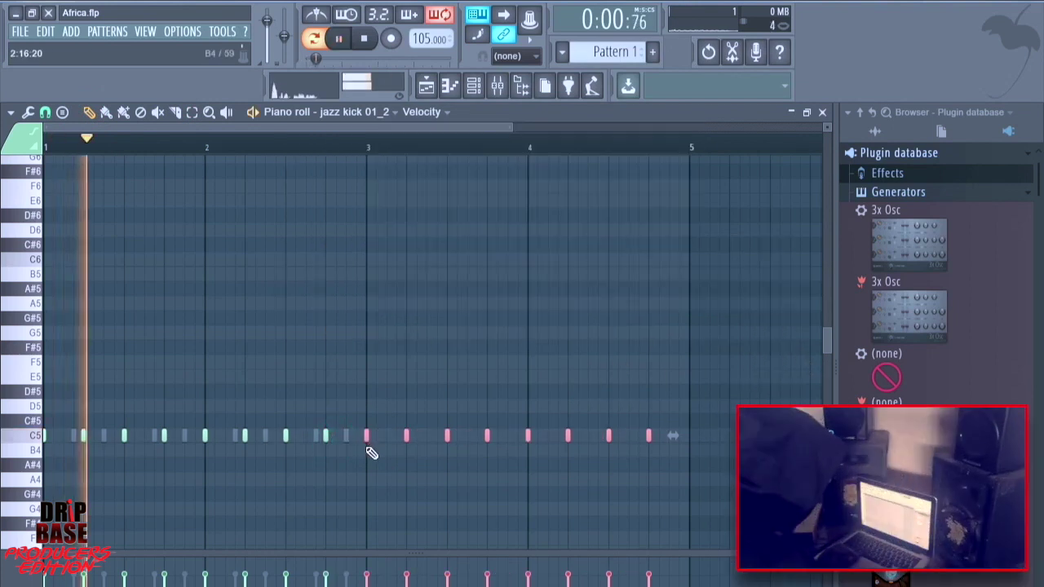
Copy the jazz kick 01_2 pattern and paste it into the (Cyda) kick channel.
{"action": "left_click", "coordinate": [473, 85]}
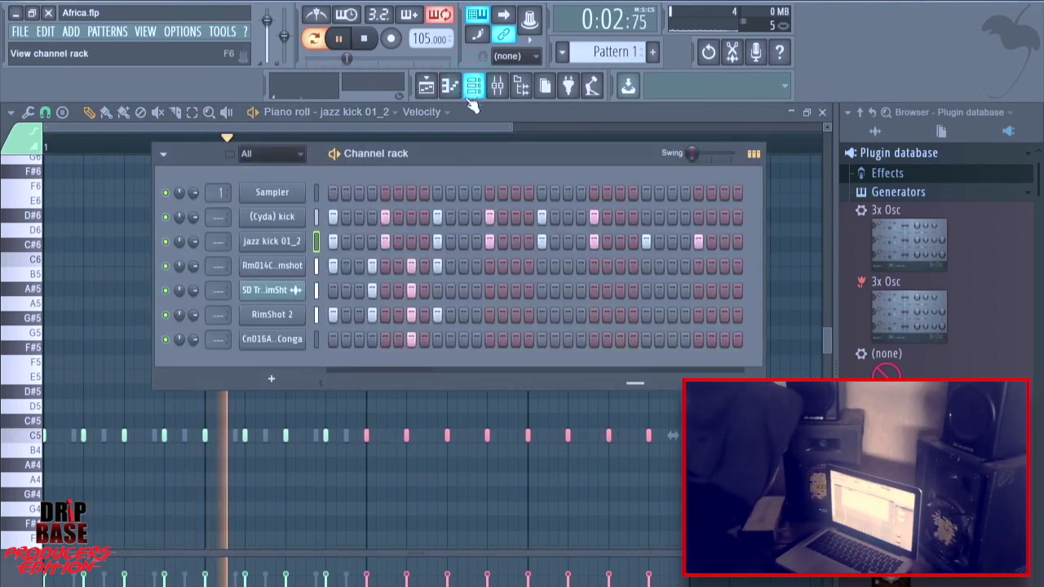
{"action": "right_click", "coordinate": [256, 249]}
{"action": "left_click", "coordinate": [422, 257]}
{"action": "right_click", "coordinate": [289, 217]}
{"action": "left_click", "coordinate": [425, 247]}
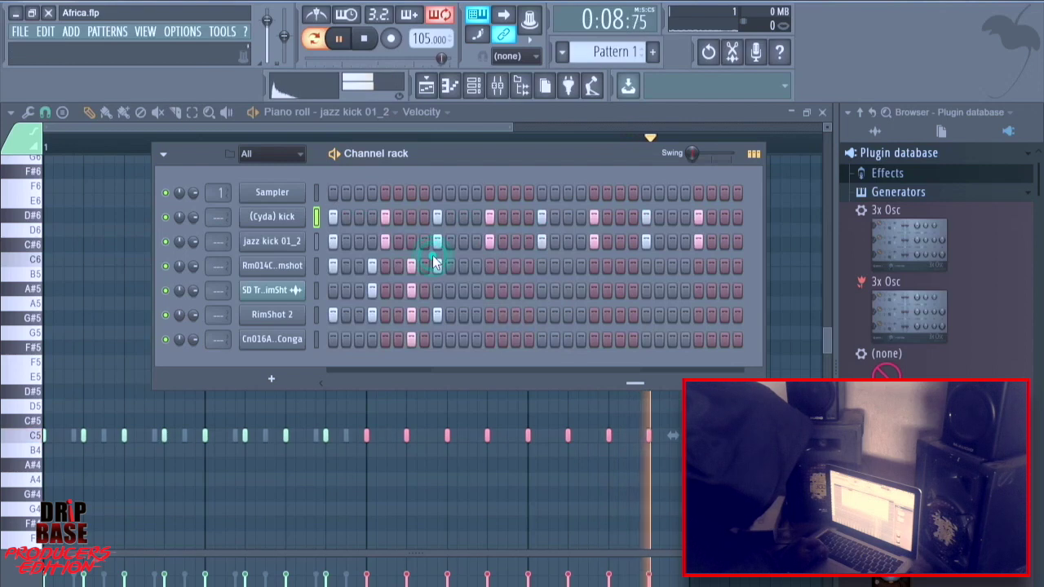
Open the Rm014C-EQ Rimshot channel in the piano roll, duplicate all its notes and play the pattern.
{"action": "right_click", "coordinate": [294, 266]}
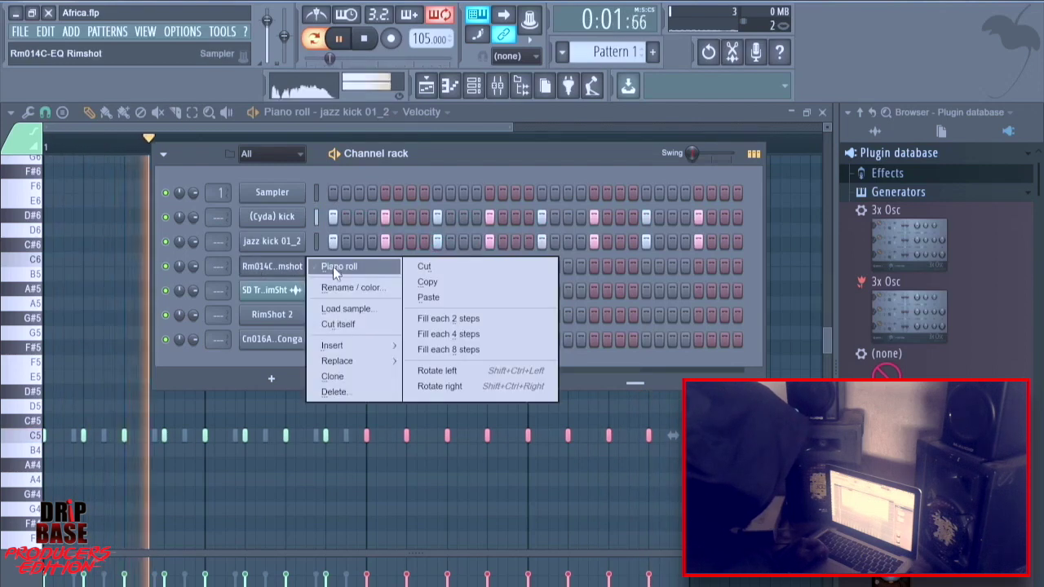
{"action": "left_click", "coordinate": [333, 266]}
{"action": "left_click", "coordinate": [192, 111]}
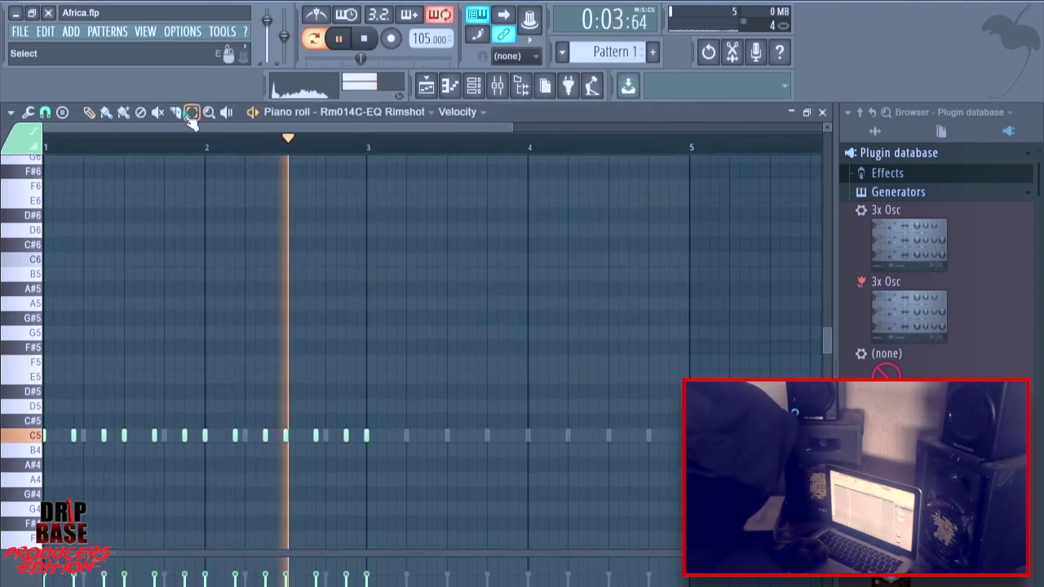
{"action": "left_click_drag", "start_coordinate": [461, 379], "coordinate": [4, 458]}
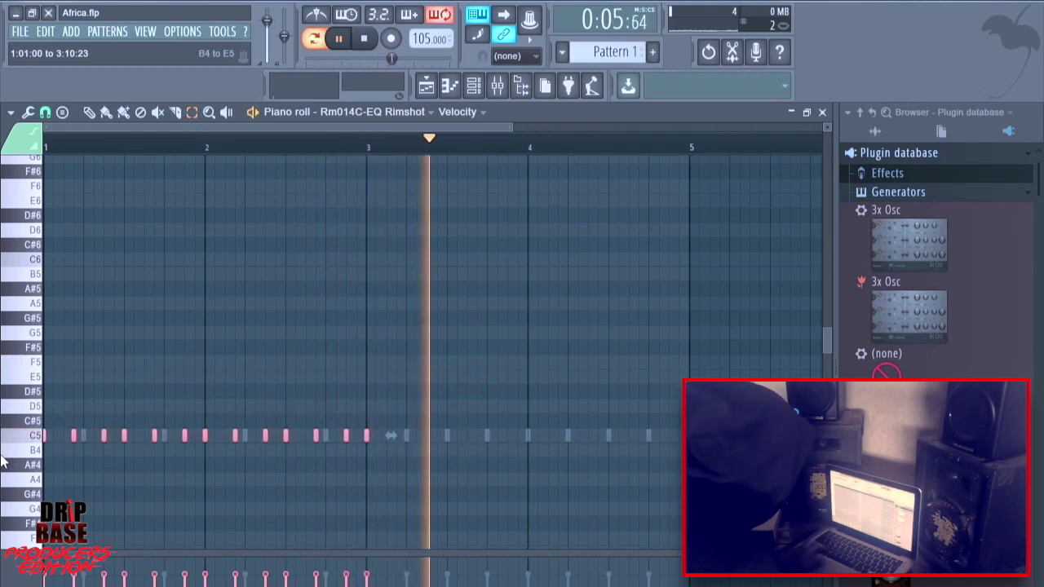
{"action": "key", "text": "ctrl+b"}
{"action": "key", "text": "space"}
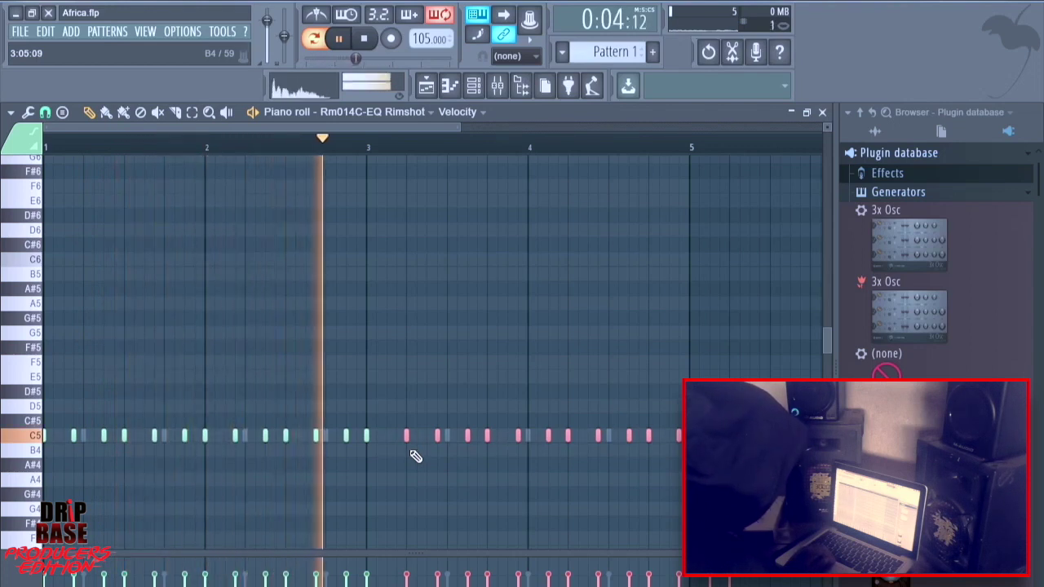
Align the repeated Rm014C-EQ Rimshot notes so they run from the start of bar 3 through bar 4, and play the pattern.
{"action": "key", "text": "space"}
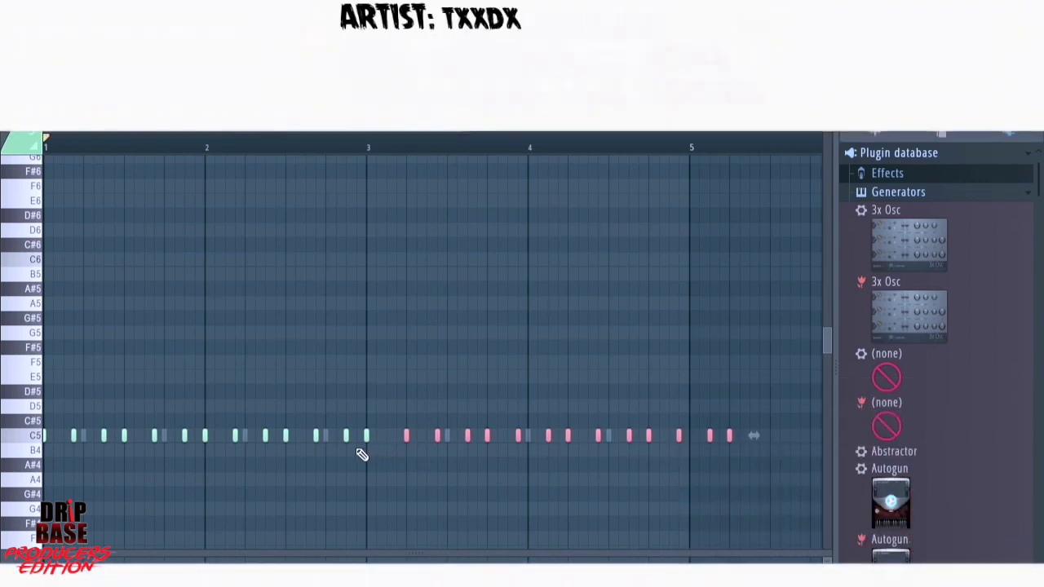
{"action": "key", "text": "shift+Left"}
{"action": "key", "text": "shift+Left"}
{"action": "key", "text": "shift+Left"}
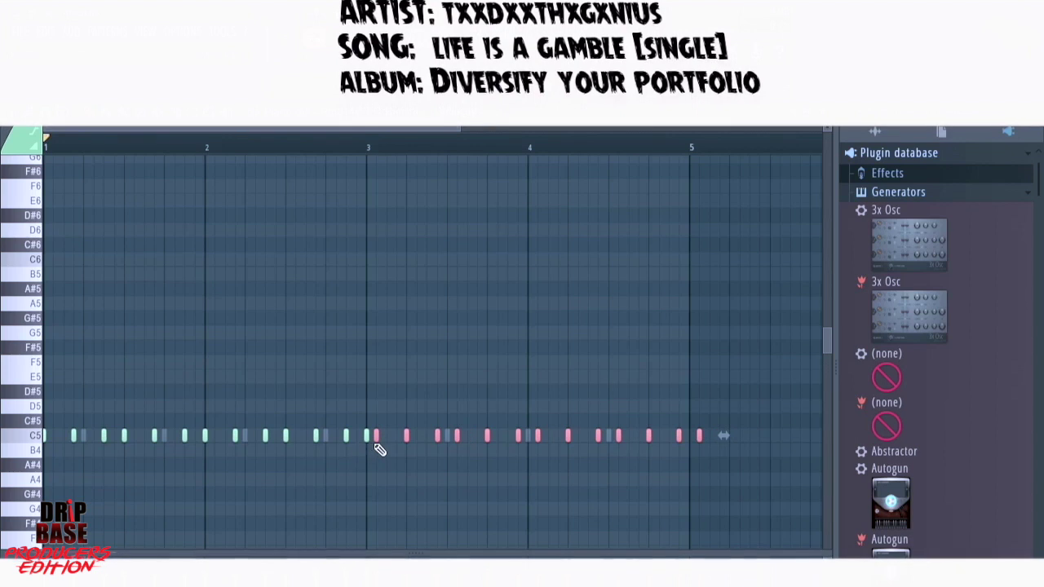
{"action": "left_click_drag", "start_coordinate": [374, 443], "coordinate": [696, 431]}
{"action": "left_click", "coordinate": [192, 113]}
{"action": "left_click_drag", "start_coordinate": [365, 443], "coordinate": [368, 411]}
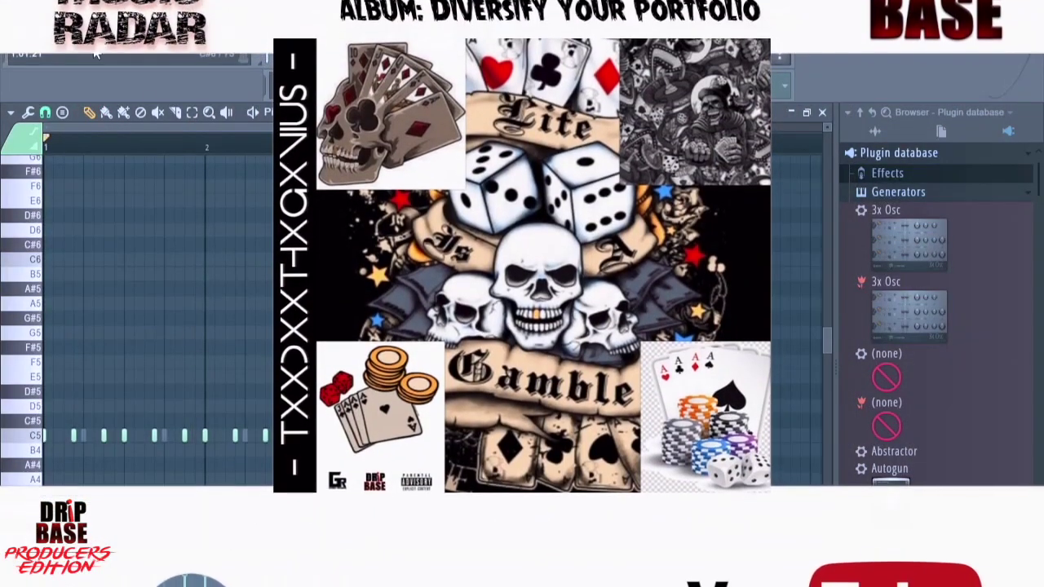
{"action": "key", "text": "ctrl+a"}
{"action": "scroll", "coordinate": [155, 318], "scroll_direction": "down", "scroll_amount": 2}
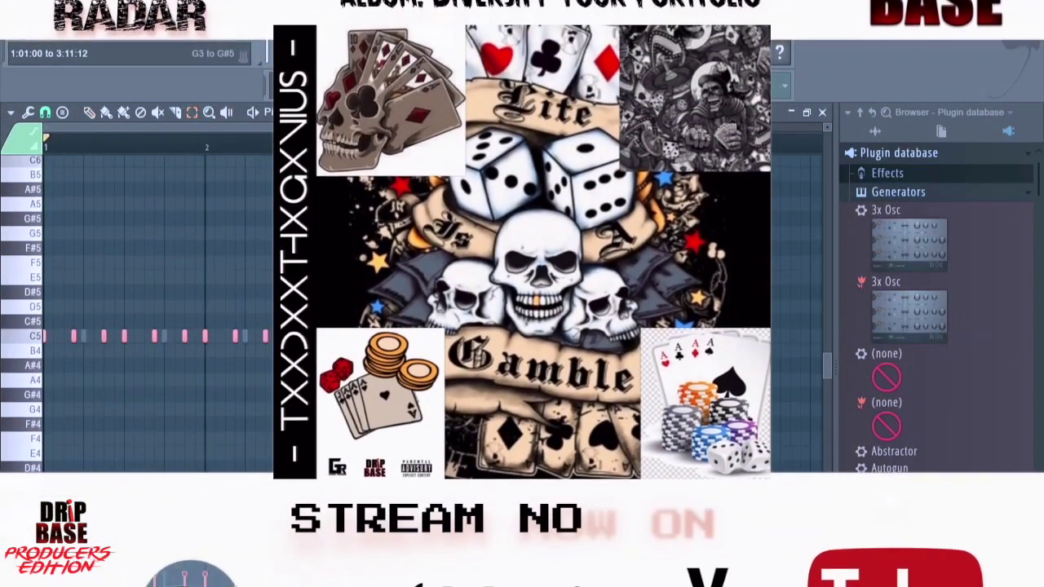
{"action": "left_click", "coordinate": [88, 111]}
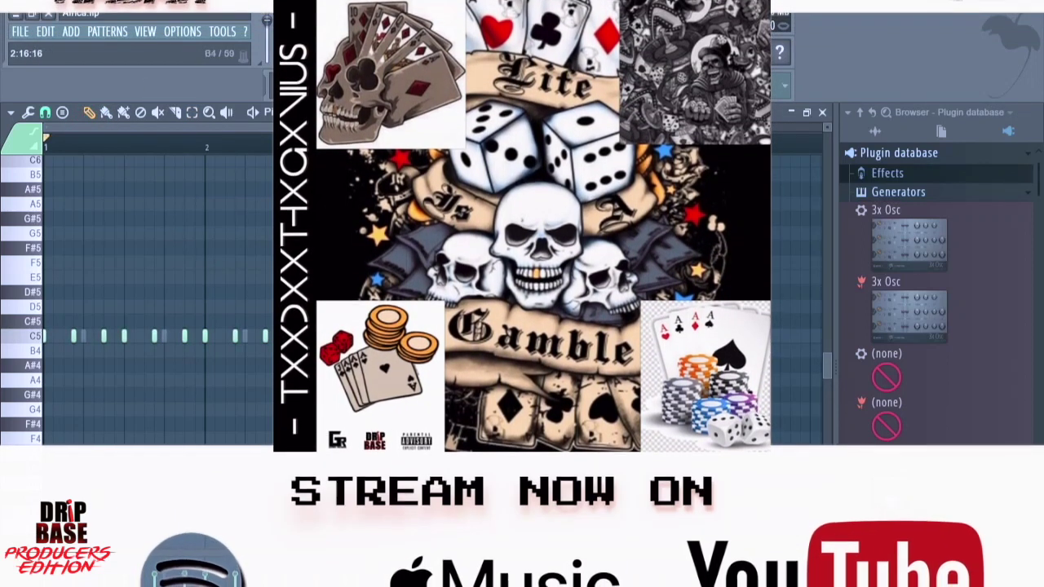
{"action": "key", "text": "space"}
Copy the Rm014C-EQ Rimshot pattern from the channel rack into the RimShot 2 channel.
{"action": "key", "text": "F6"}
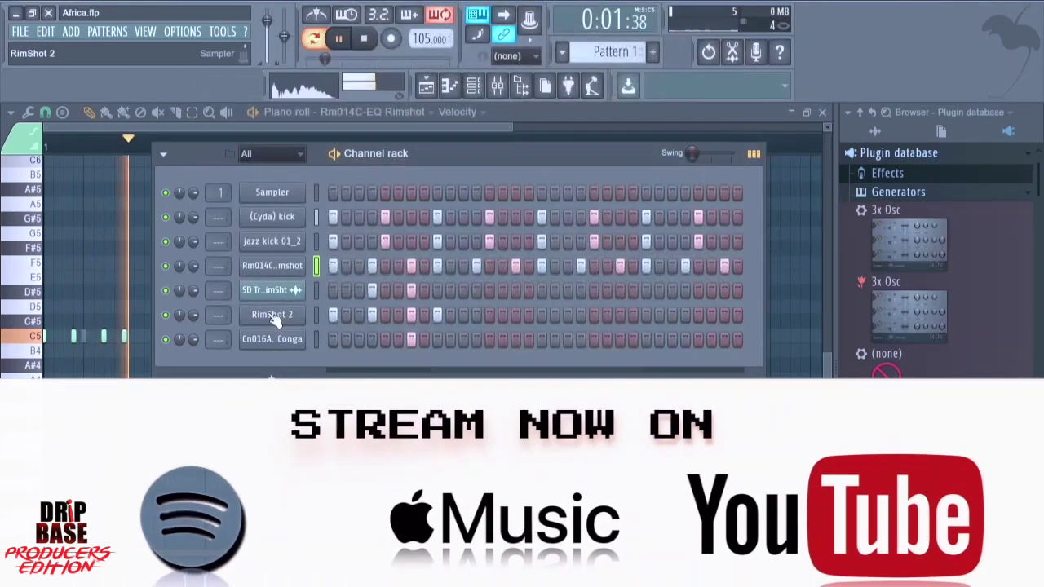
{"action": "right_click", "coordinate": [269, 315]}
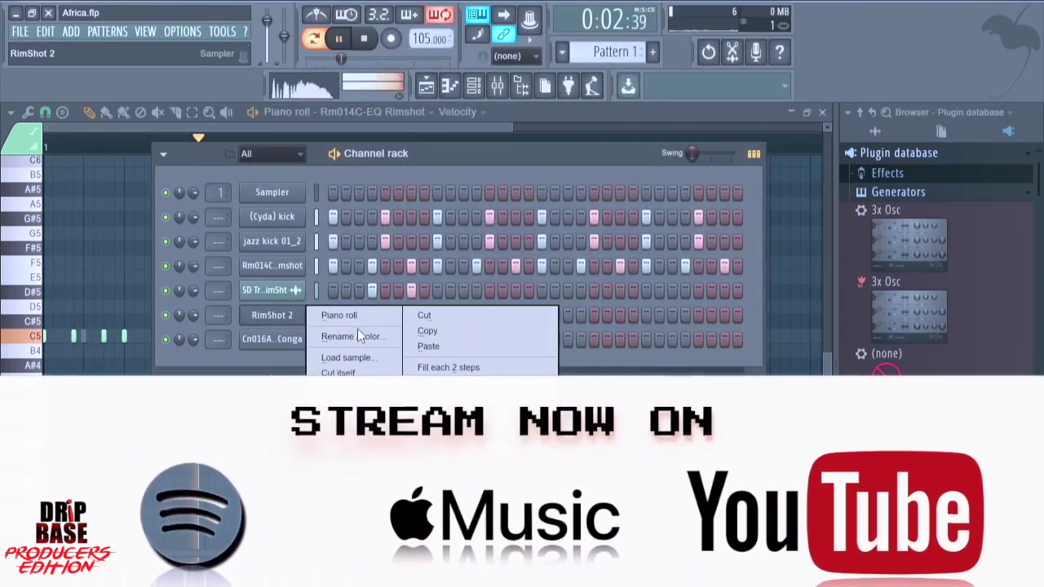
{"action": "left_click", "coordinate": [427, 345]}
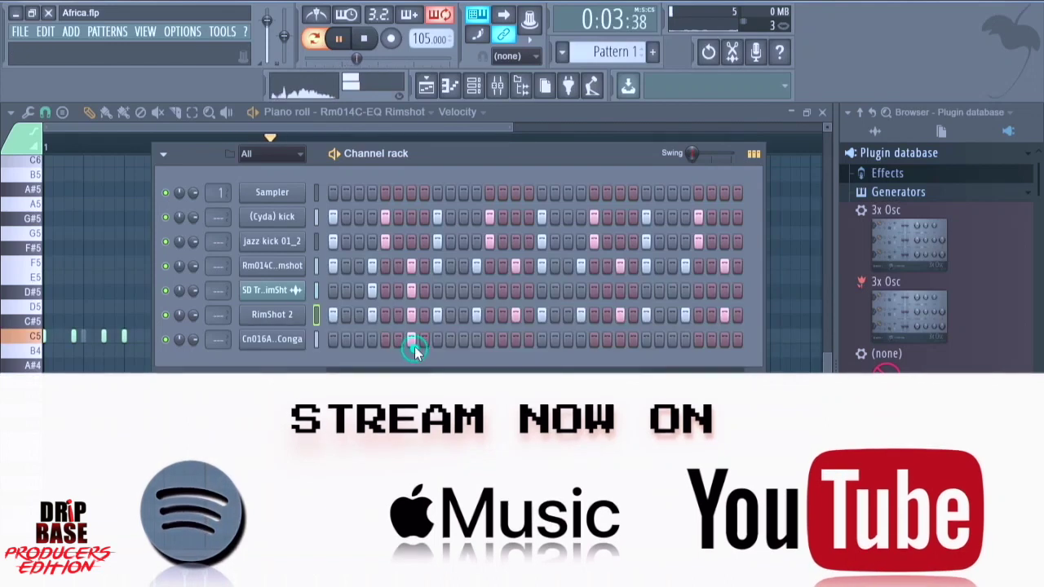
Duplicate the SD Trap RimSht notes in the piano roll, shift the copies into bars 3 and 4, play them and return to the channel rack.
{"action": "right_click", "coordinate": [312, 289]}
{"action": "left_click", "coordinate": [326, 290]}
{"action": "left_click", "coordinate": [192, 112]}
{"action": "left_click_drag", "start_coordinate": [373, 228], "coordinate": [52, 341]}
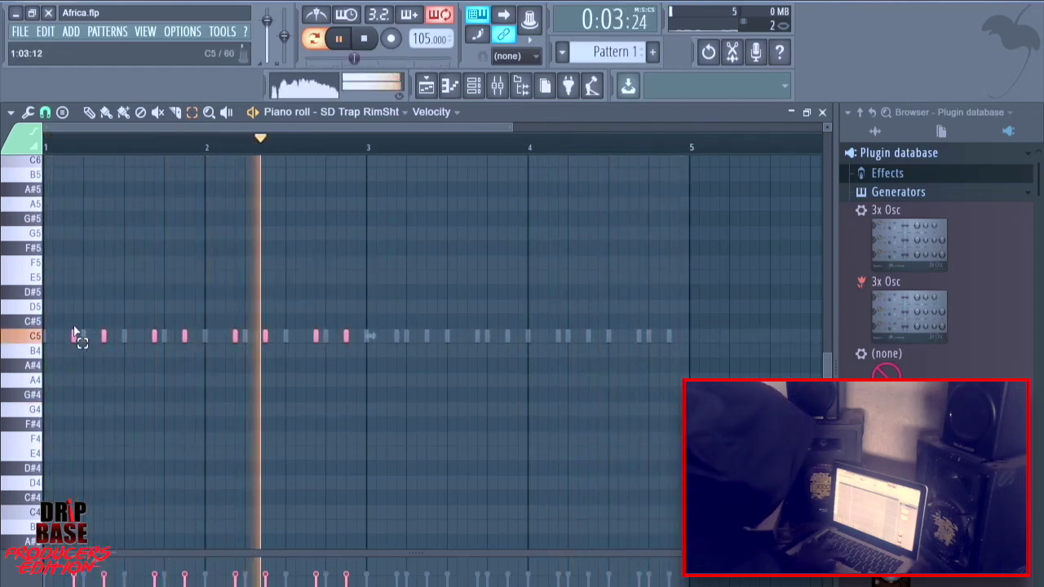
{"action": "key", "text": "ctrl+b"}
{"action": "key", "text": "space"}
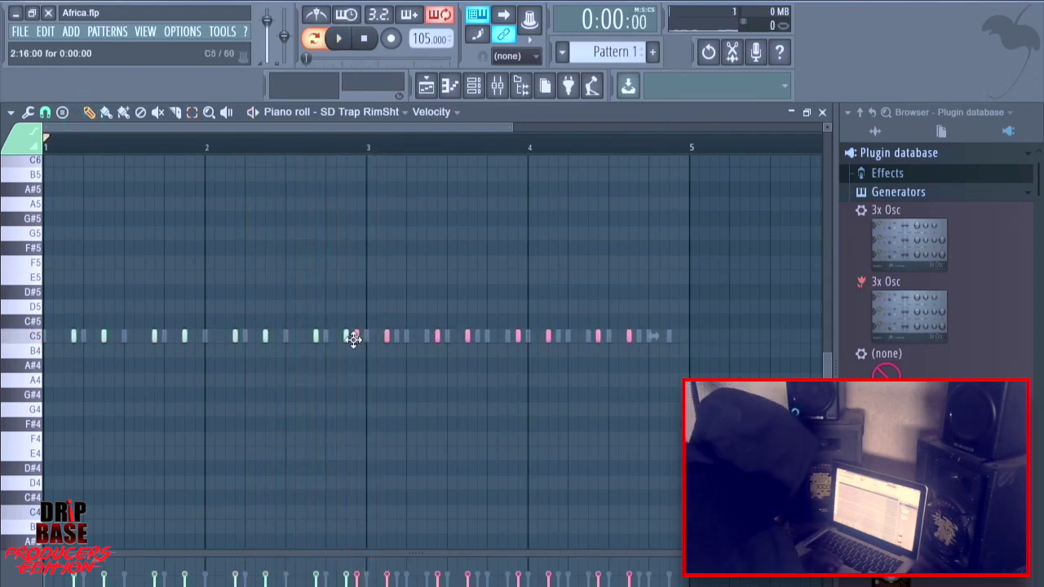
{"action": "key", "text": "space"}
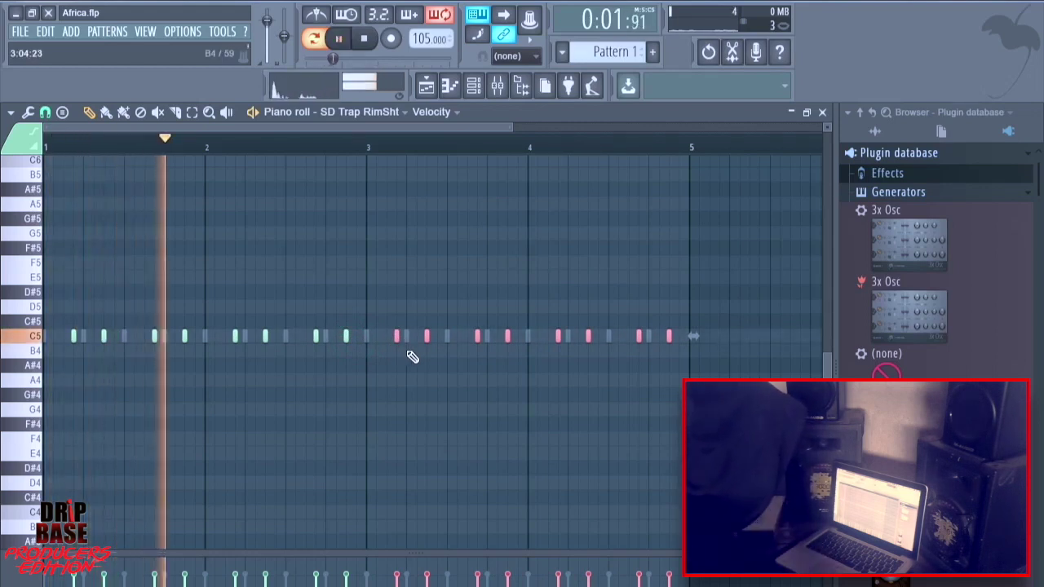
{"action": "left_click", "coordinate": [475, 86]}
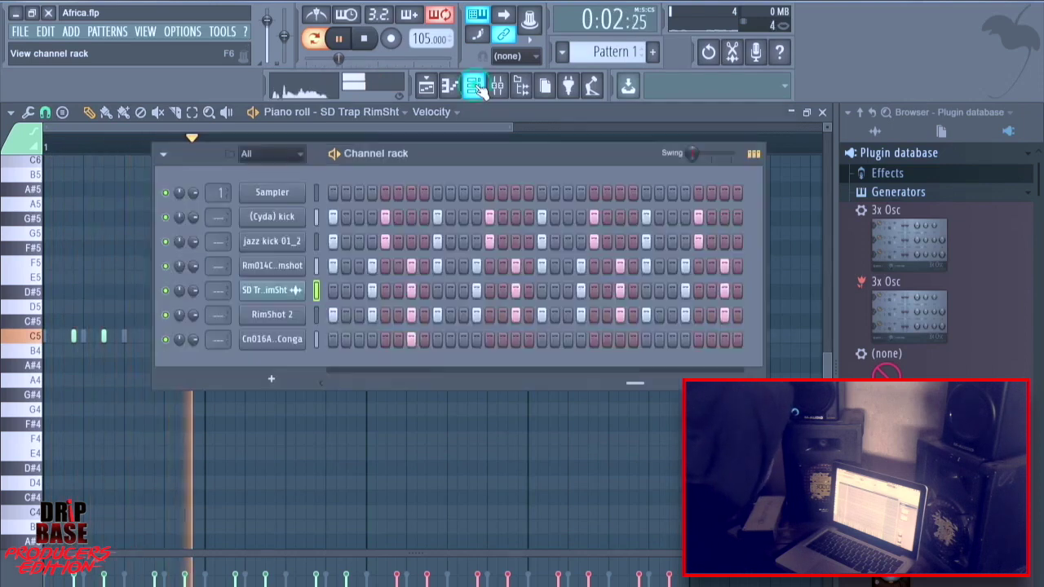
Open the Cn016A-EQ Conga channel in the piano roll, duplicate its notes into bars 3 and 4, play them and return to the channel rack.
{"action": "right_click", "coordinate": [272, 349]}
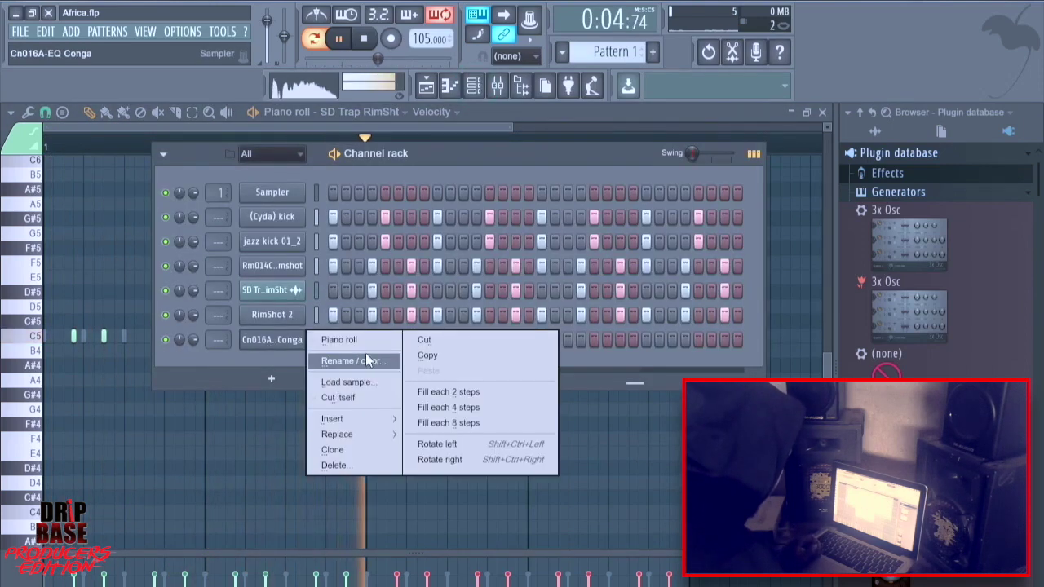
{"action": "left_click", "coordinate": [341, 343]}
{"action": "left_click", "coordinate": [202, 118]}
{"action": "left_click_drag", "start_coordinate": [419, 214], "coordinate": [67, 380]}
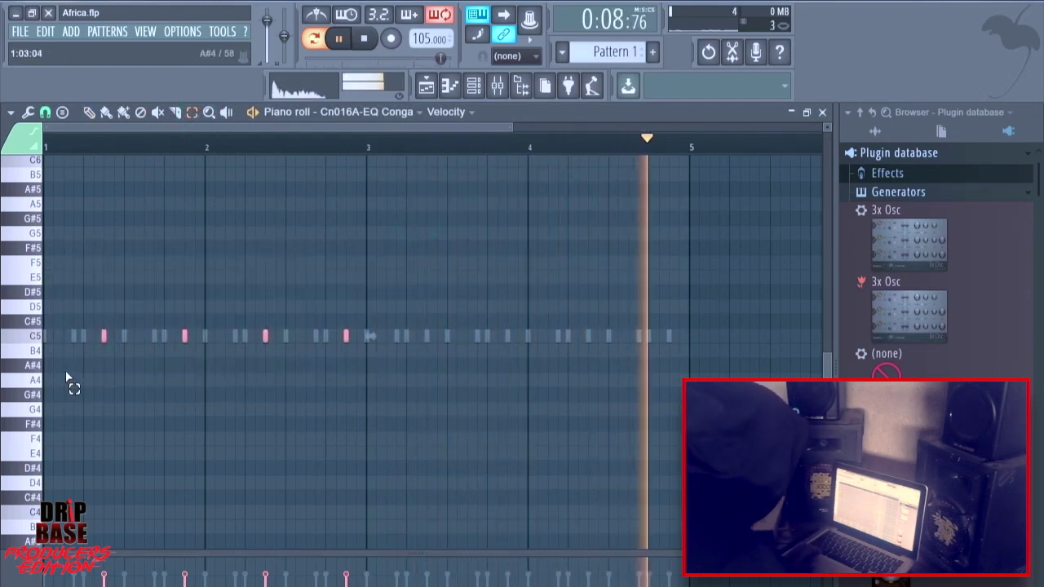
{"action": "key", "text": "ctrl+b"}
{"action": "key", "text": "space"}
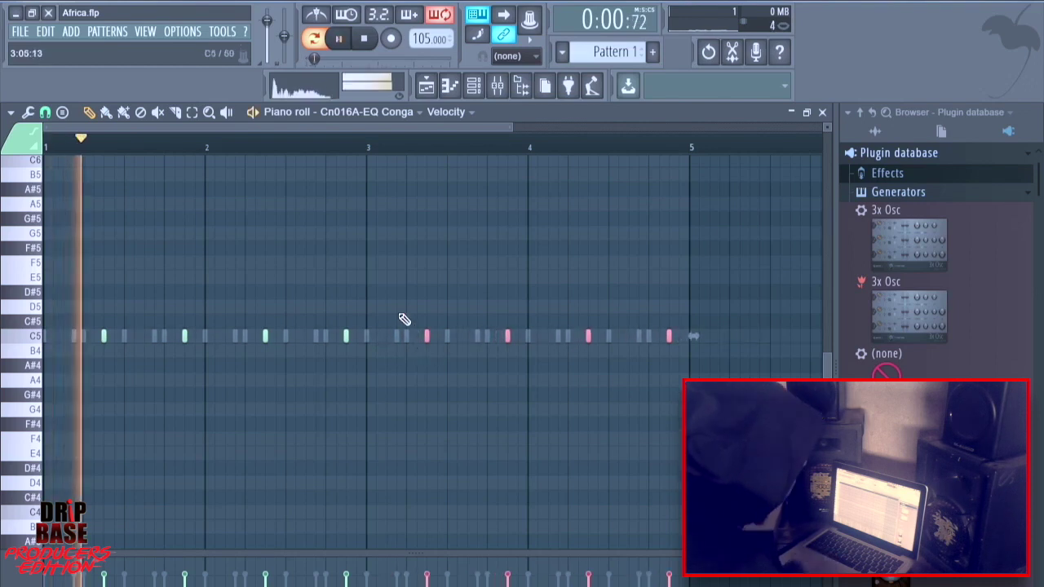
{"action": "left_click", "coordinate": [478, 90]}
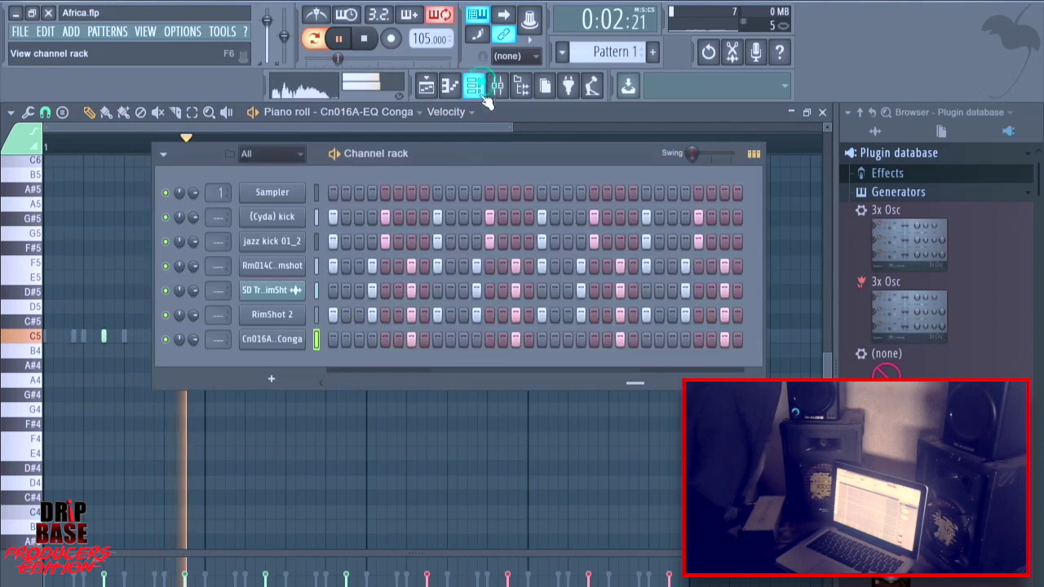
Add a Nexus instrument channel to the pattern and browse its preset categories.
{"action": "left_click", "coordinate": [273, 379]}
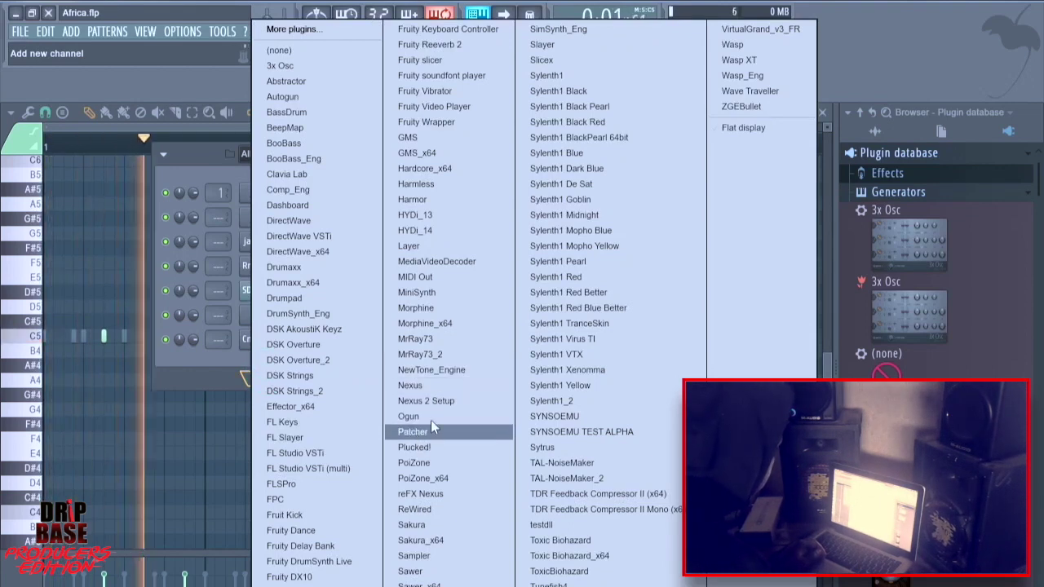
{"action": "left_click", "coordinate": [439, 388]}
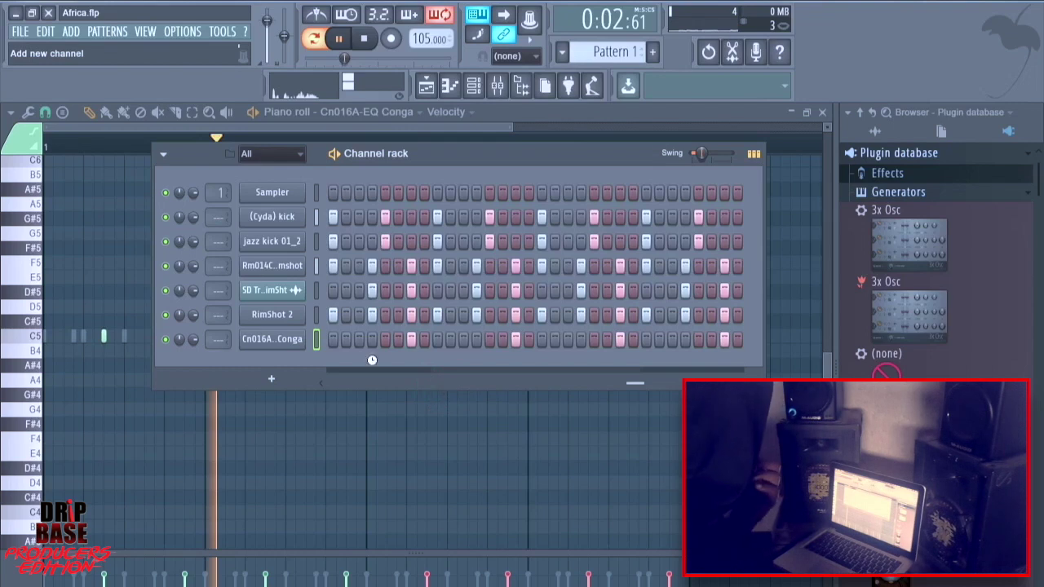
{"action": "scroll", "coordinate": [363, 491], "scroll_direction": "down", "scroll_amount": 2}
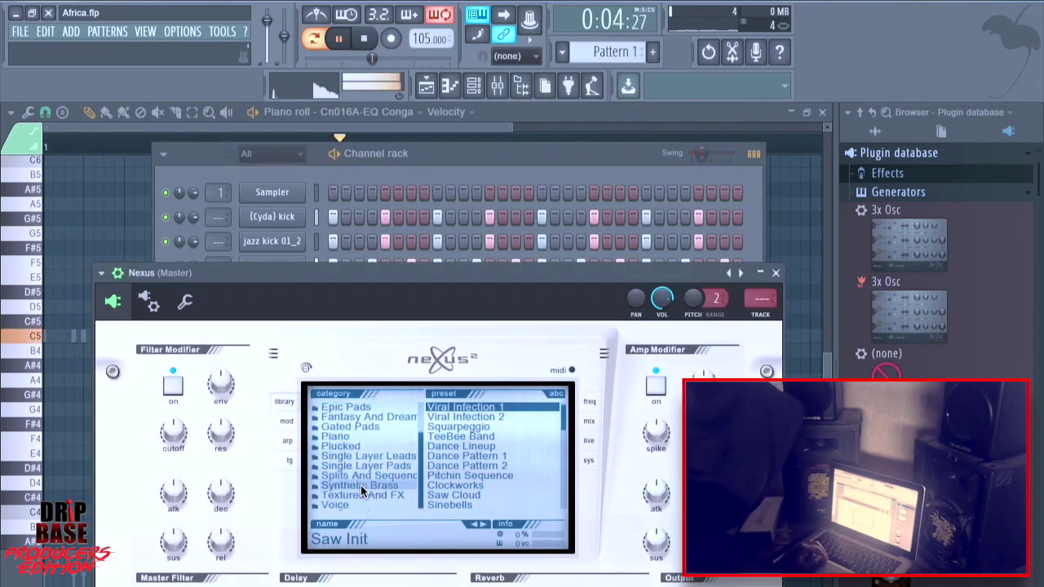
Open the Sampler channel in the piano roll and stamp a Lydian scale from E5, stretching its notes across bar 1.
{"action": "left_click", "coordinate": [390, 168]}
{"action": "right_click", "coordinate": [297, 187]}
{"action": "left_click", "coordinate": [330, 192]}
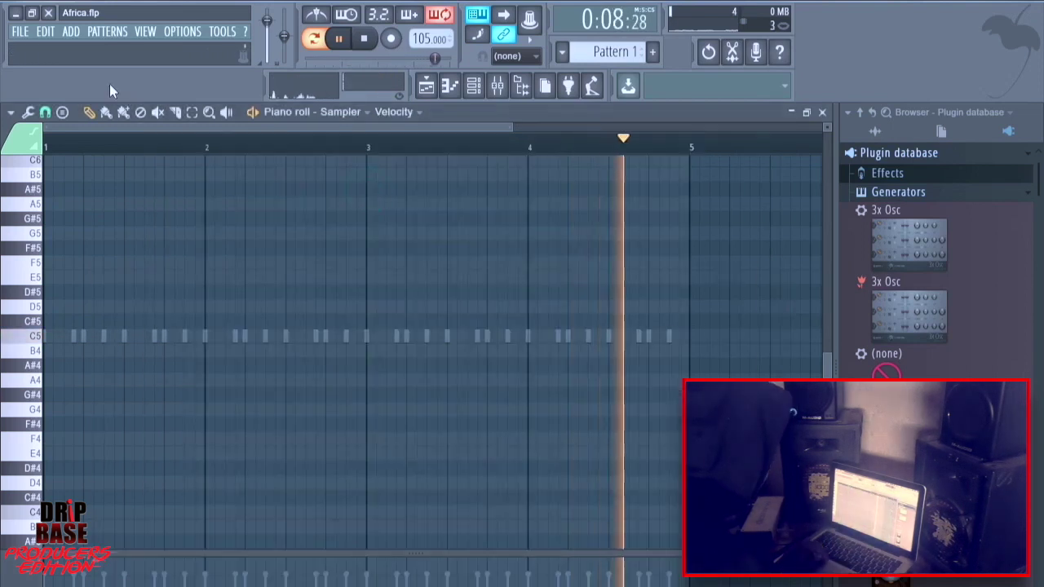
{"action": "left_click", "coordinate": [62, 112]}
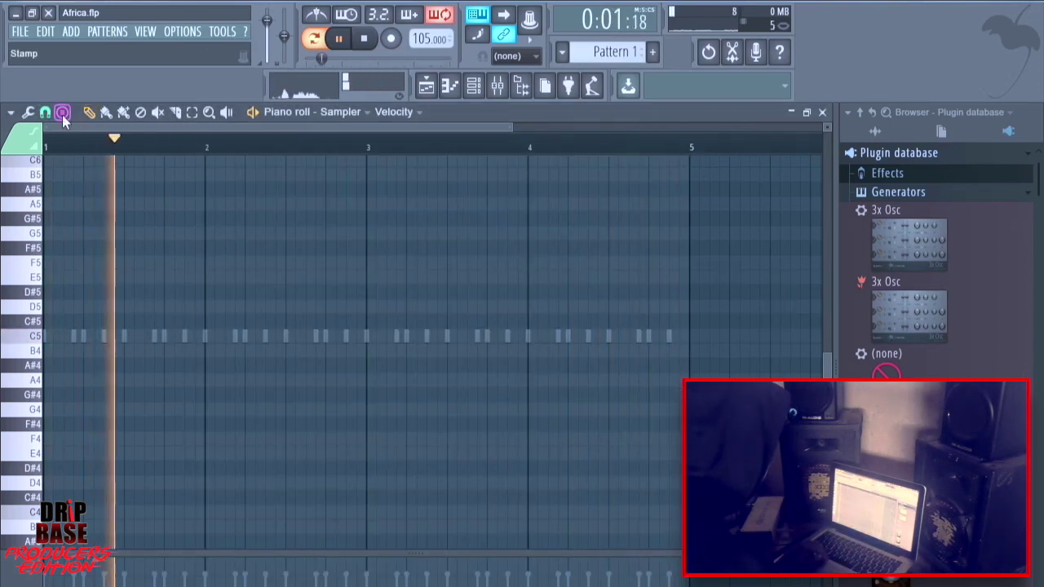
{"action": "left_click", "coordinate": [100, 29]}
{"action": "left_click", "coordinate": [57, 107]}
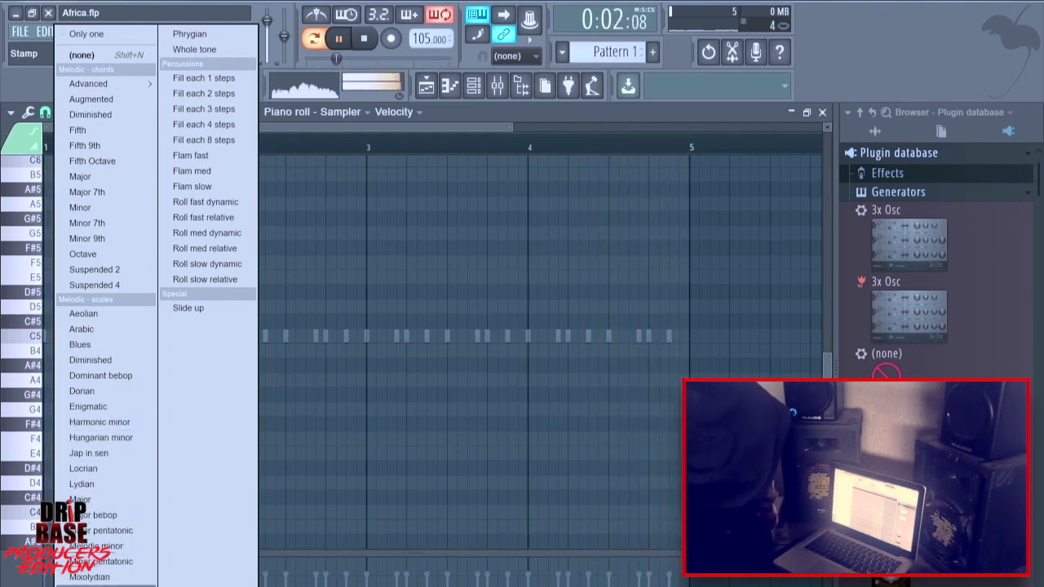
{"action": "left_click", "coordinate": [91, 483]}
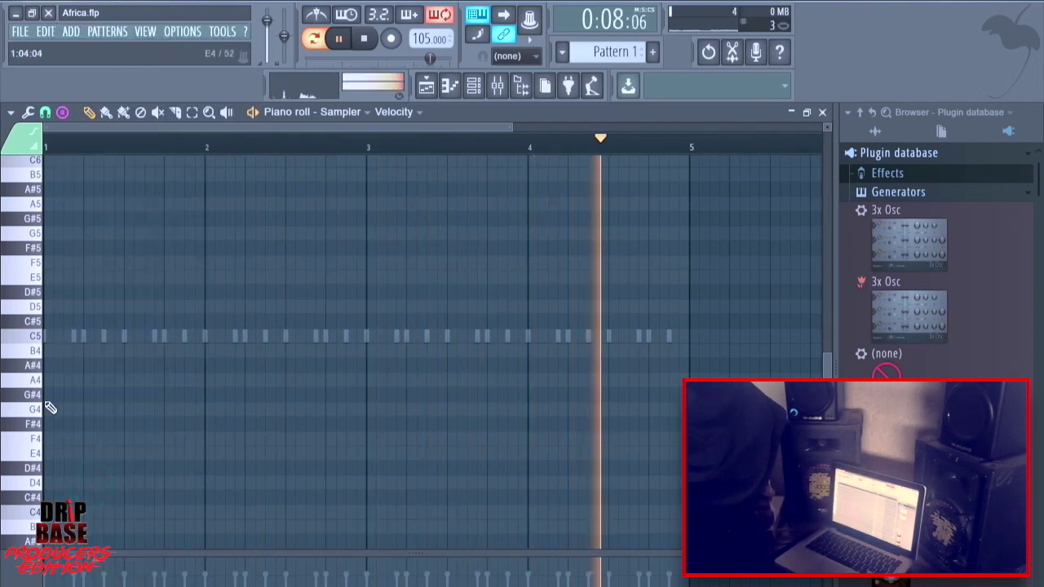
{"action": "left_click", "coordinate": [53, 300]}
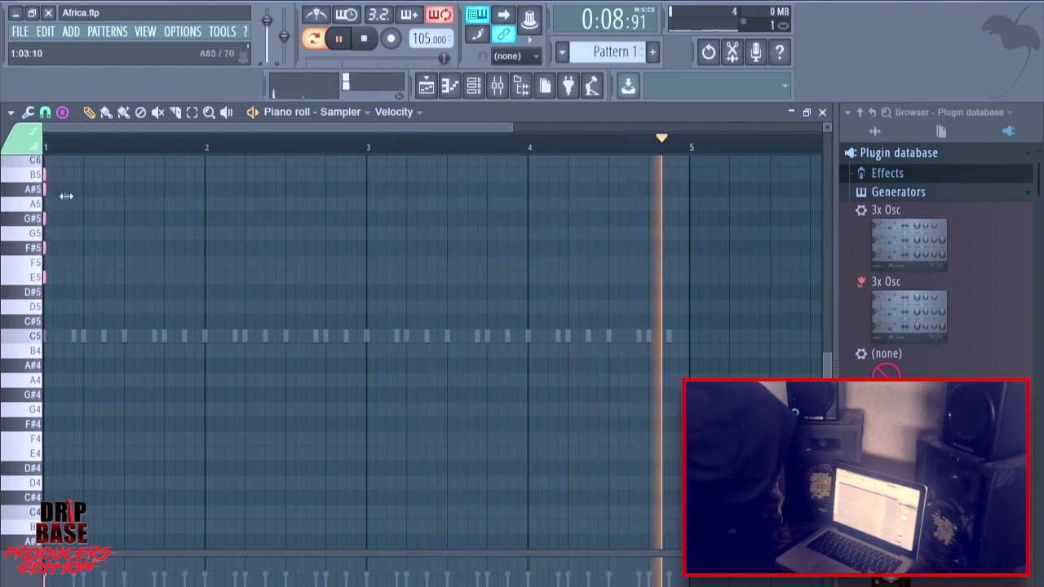
{"action": "left_click_drag", "start_coordinate": [66, 192], "coordinate": [226, 196]}
{"action": "scroll", "coordinate": [221, 225], "scroll_direction": "up", "scroll_amount": 3}
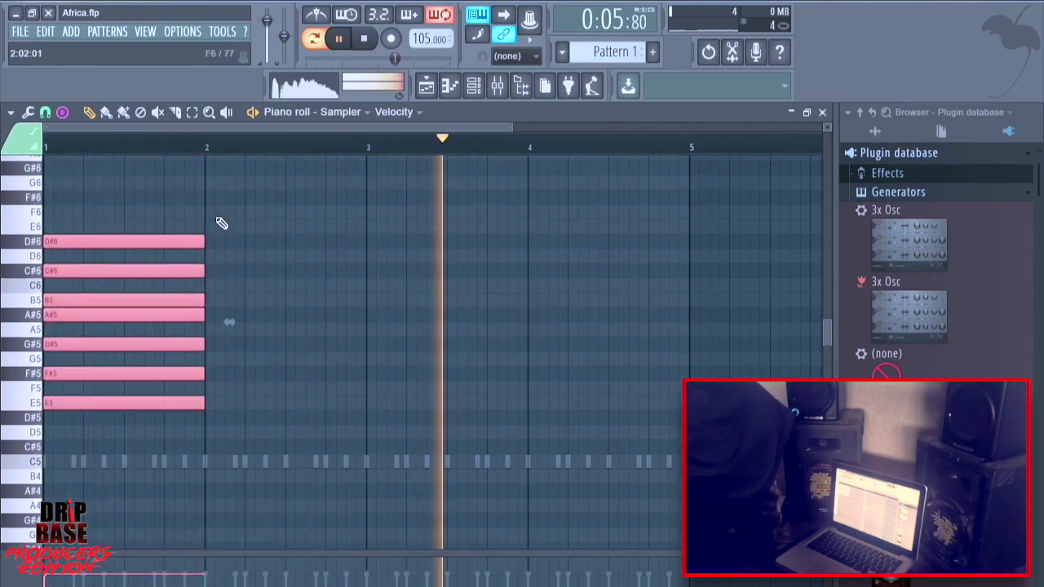
Duplicate the scale notes and move the copies one octave higher within bar 1.
{"action": "left_click", "coordinate": [192, 112]}
{"action": "left_click_drag", "start_coordinate": [255, 243], "coordinate": [273, 267]}
{"action": "key", "text": "ctrl+a"}
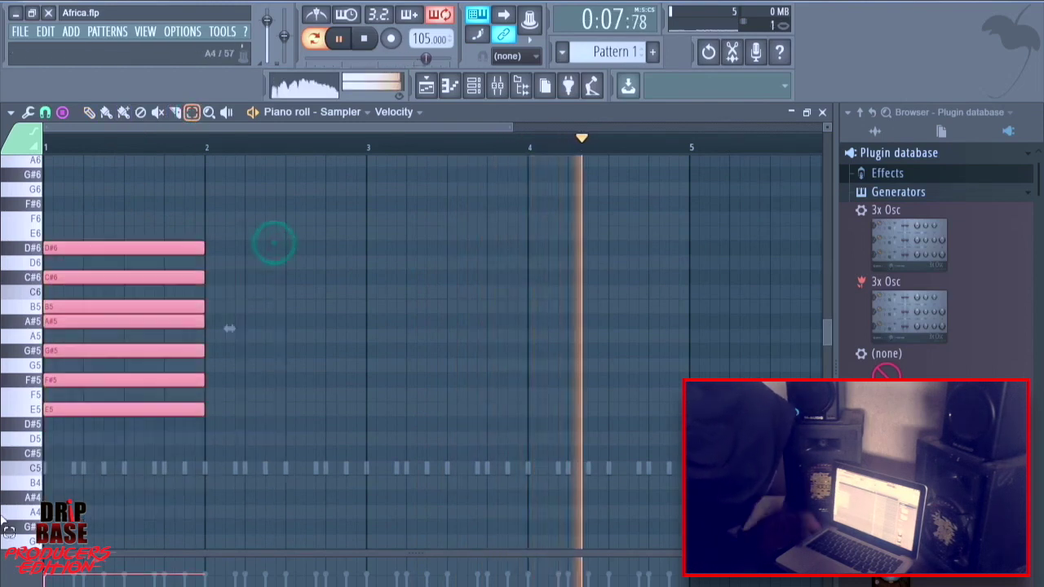
{"action": "key", "text": "ctrl+b"}
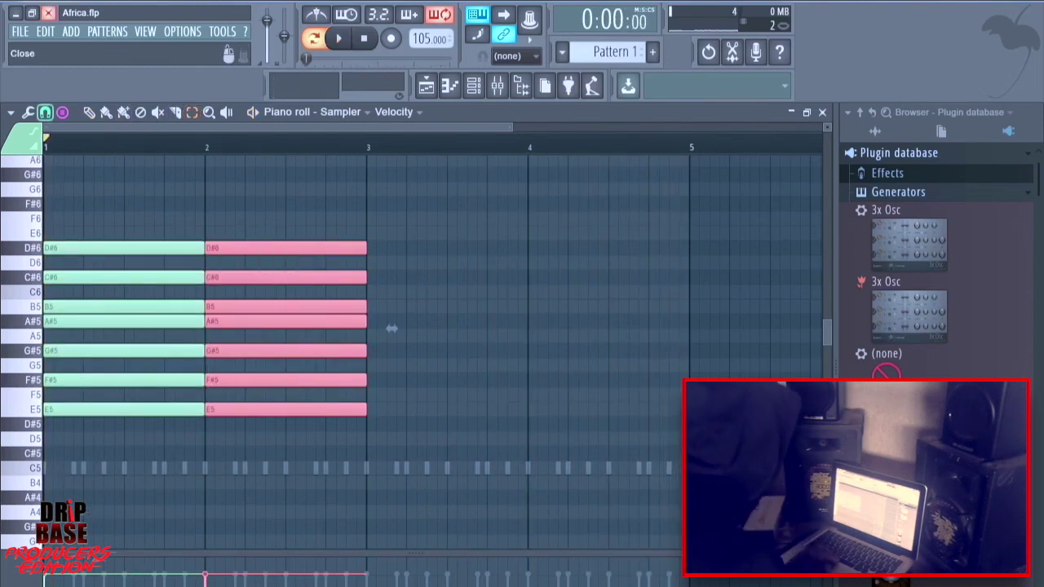
{"action": "left_click_drag", "start_coordinate": [238, 412], "coordinate": [79, 237]}
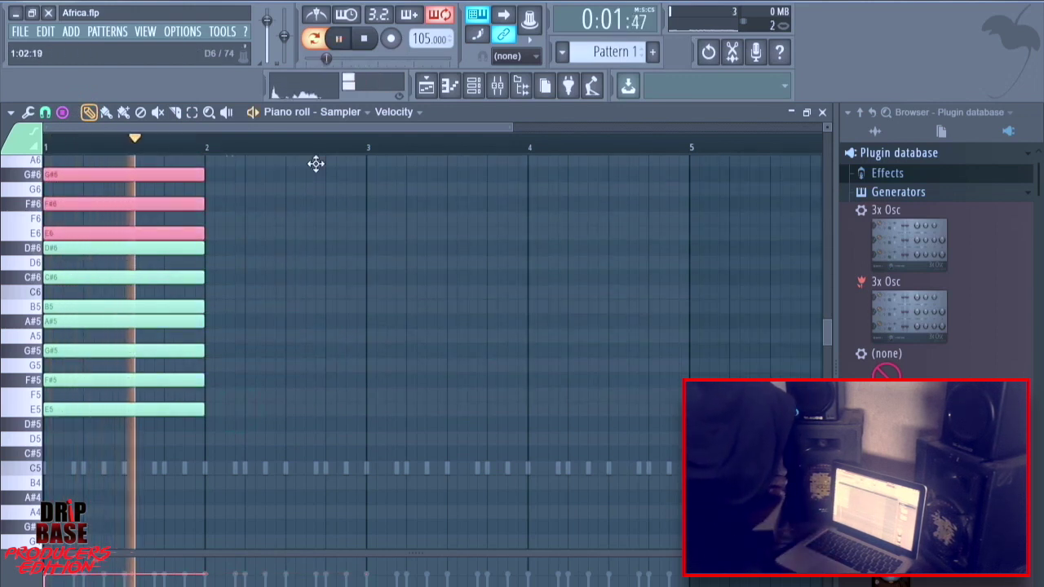
Open the Nexus channel in the piano roll.
{"action": "left_click", "coordinate": [473, 86]}
{"action": "right_click", "coordinate": [290, 366]}
{"action": "left_click", "coordinate": [374, 359]}
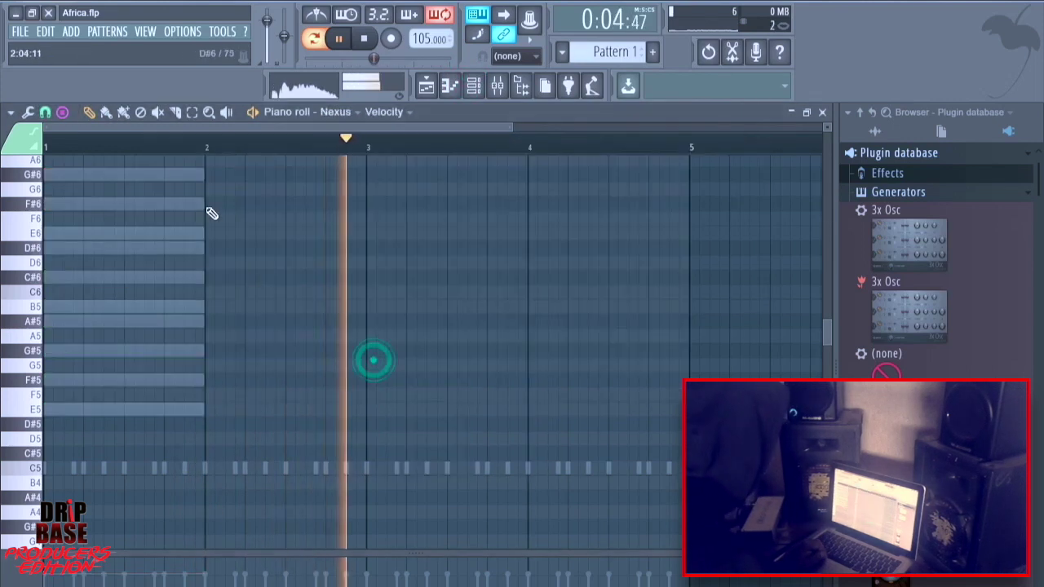
{"action": "left_click", "coordinate": [62, 114]}
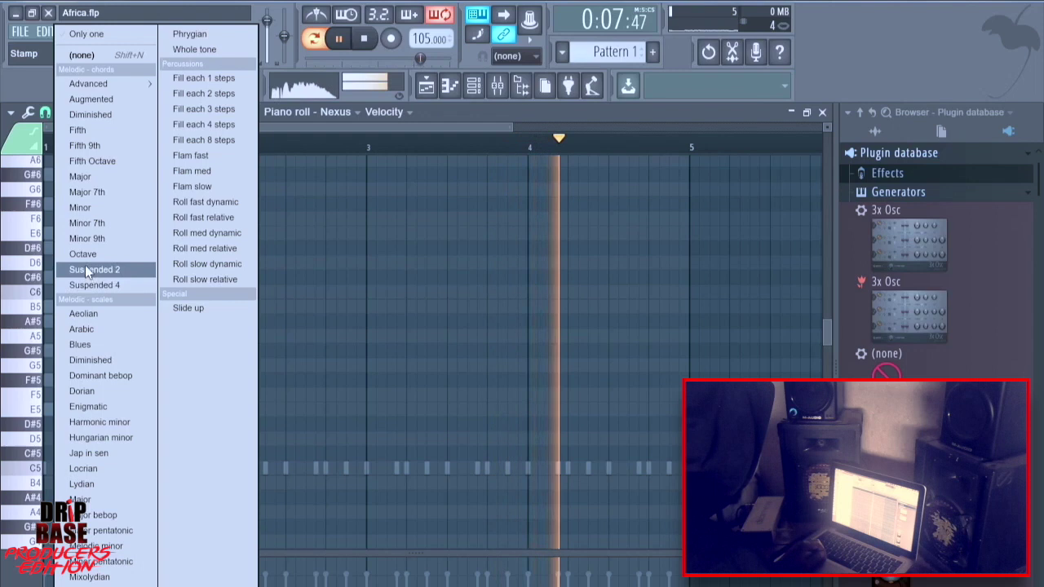
{"action": "left_click", "coordinate": [104, 174]}
{"action": "left_click_drag", "start_coordinate": [70, 406], "coordinate": [176, 401]}
{"action": "key", "text": "ctrl+z"}
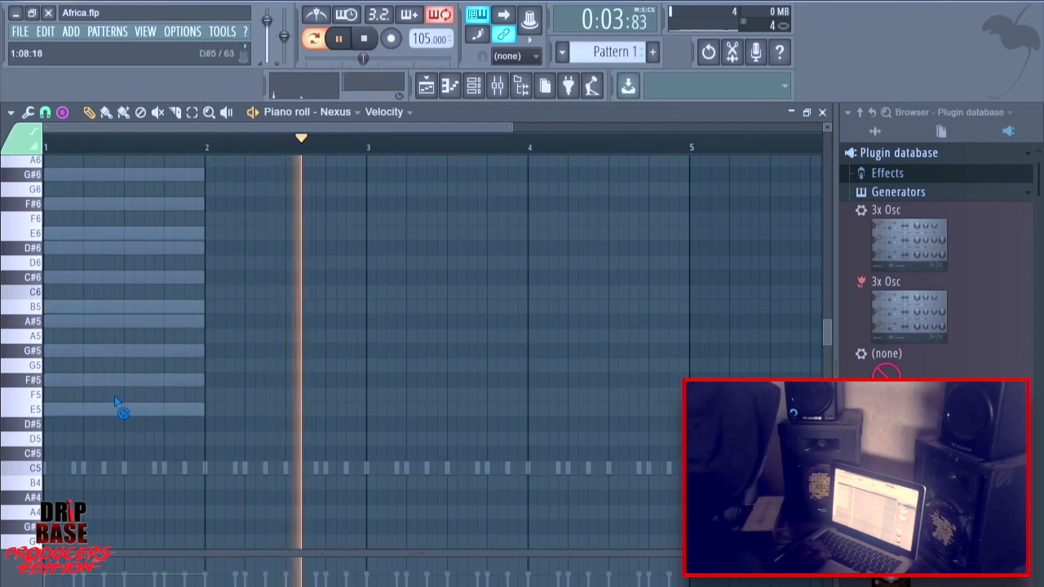
Stamp a Major 7th chord from E5 across bar 1 and stop playback.
{"action": "left_click", "coordinate": [65, 111]}
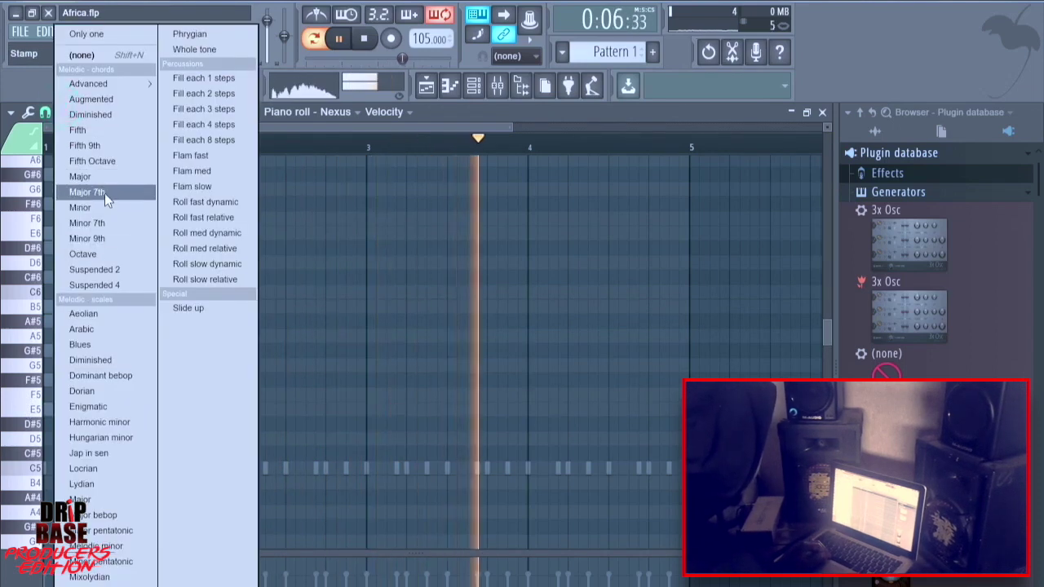
{"action": "left_click", "coordinate": [105, 193]}
{"action": "left_click", "coordinate": [75, 407]}
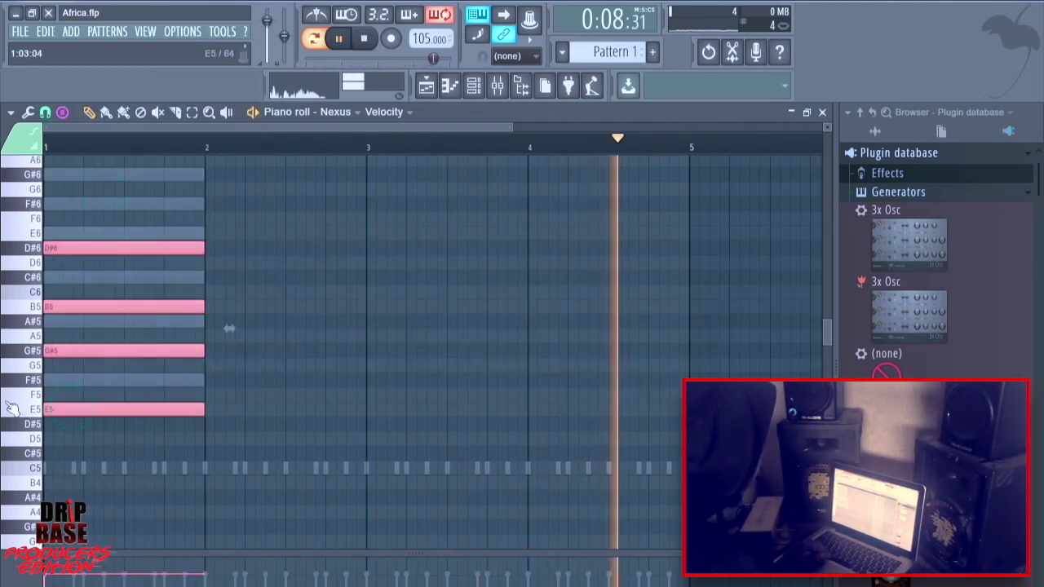
{"action": "key", "text": "space"}
Open the Nexus instrument, audition UK Pikes 2 from the Plucked category, and load the UK Pikes 1 preset instead.
{"action": "left_click", "coordinate": [475, 88]}
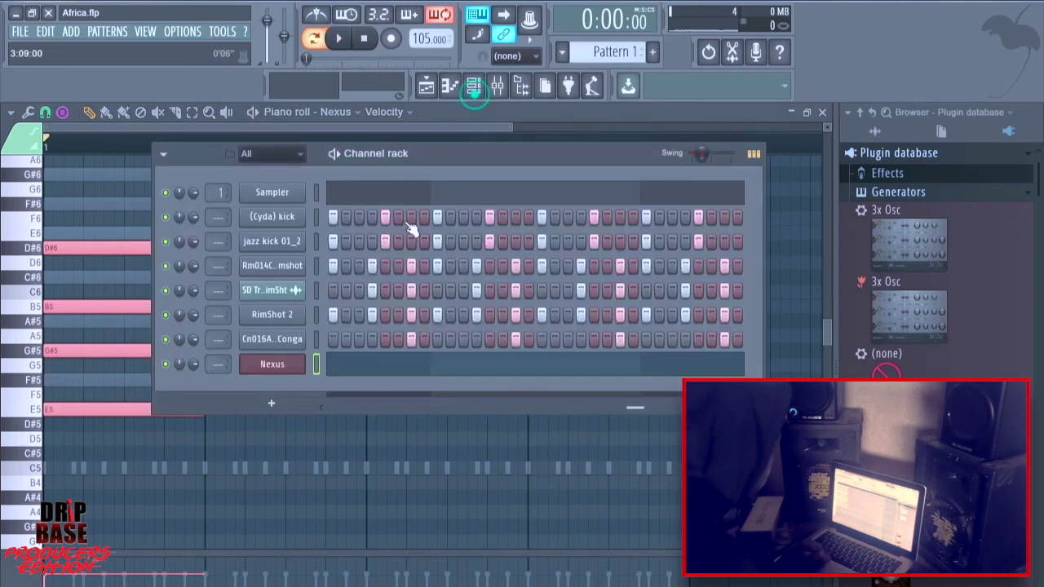
{"action": "left_click", "coordinate": [277, 365]}
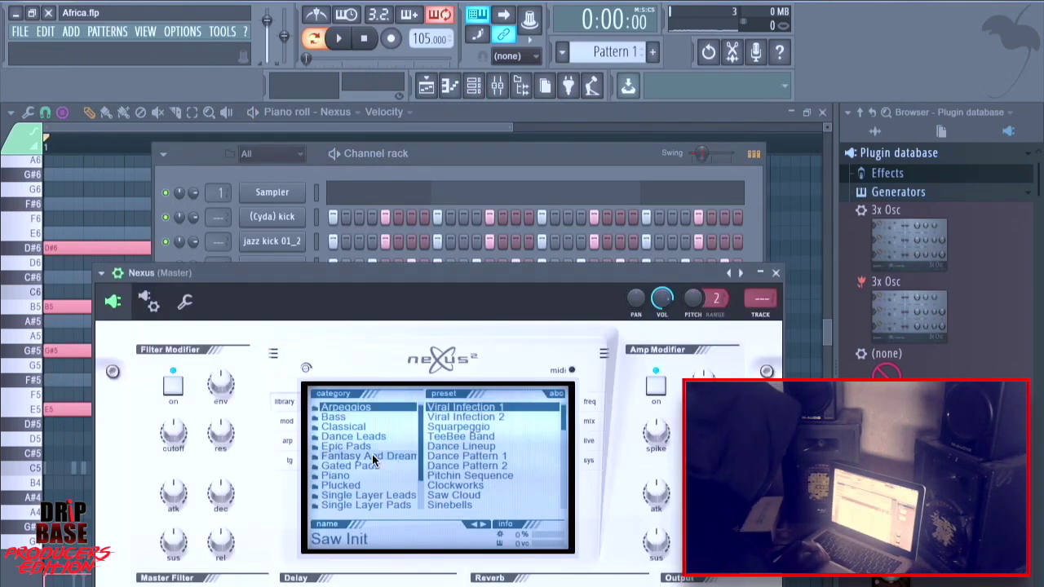
{"action": "left_click", "coordinate": [363, 478]}
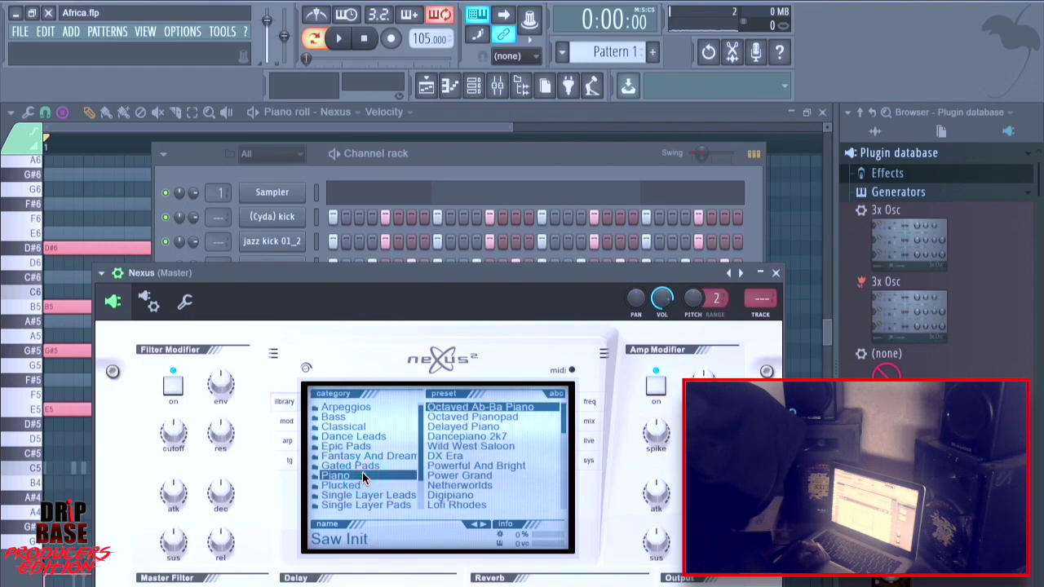
{"action": "left_click", "coordinate": [351, 485]}
{"action": "scroll", "coordinate": [451, 473], "scroll_direction": "down", "scroll_amount": 5}
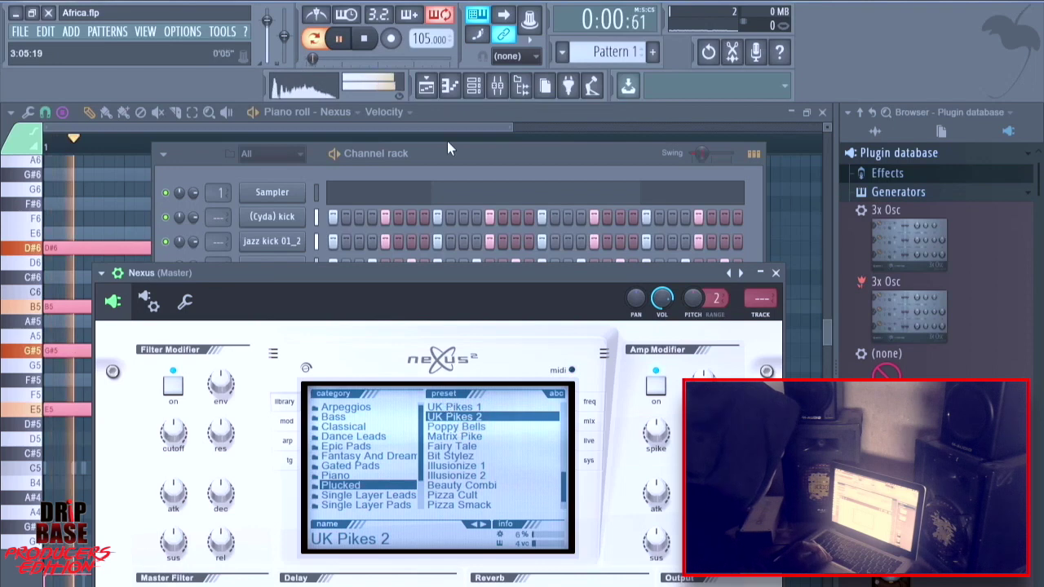
{"action": "left_click", "coordinate": [494, 159]}
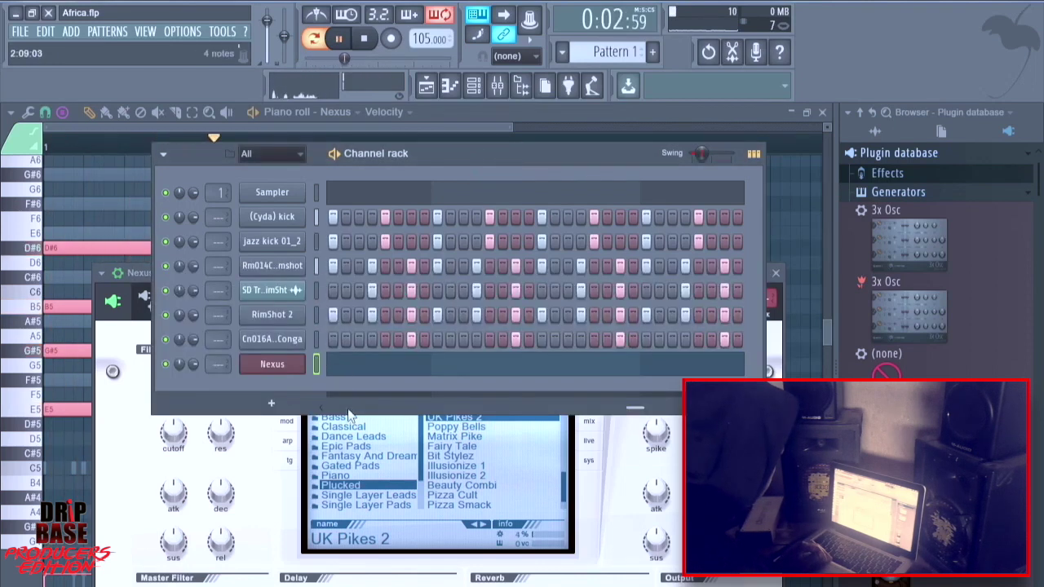
{"action": "scroll", "coordinate": [473, 438], "scroll_direction": "up", "scroll_amount": 2}
{"action": "left_click", "coordinate": [476, 429]}
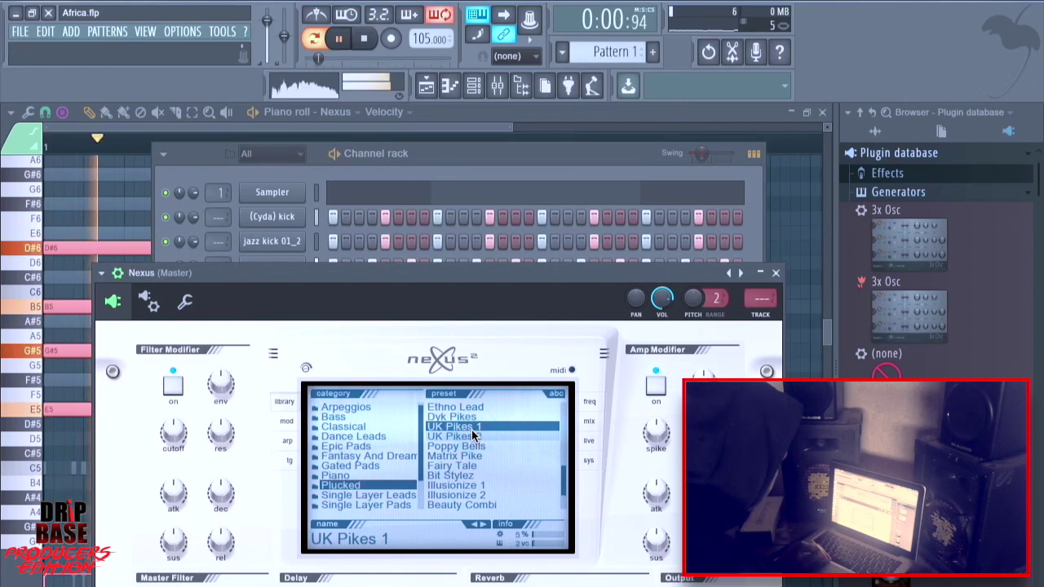
{"action": "left_click", "coordinate": [442, 155]}
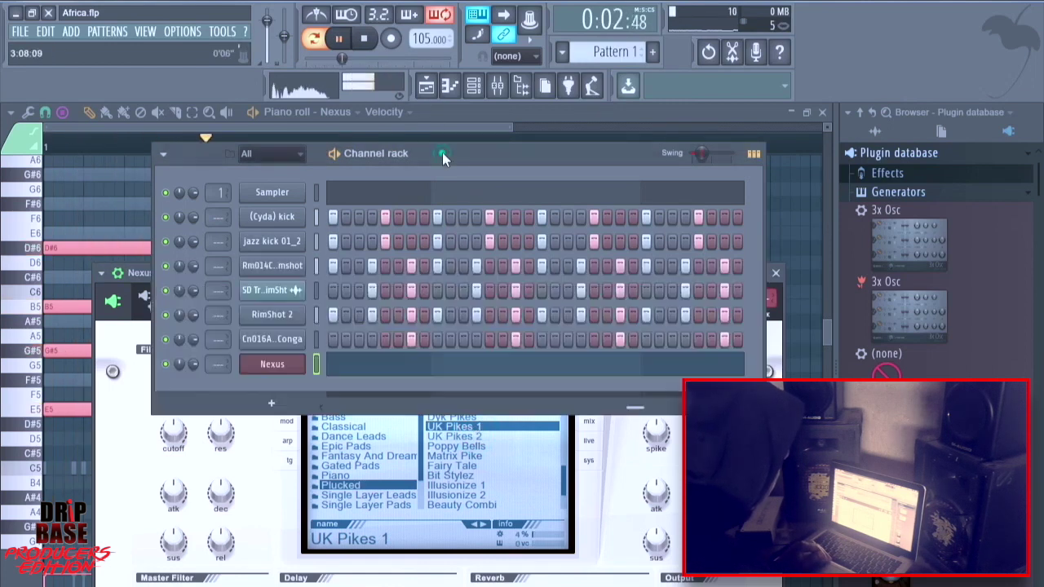
Return to the Nexus piano roll and select all four notes of the bar 1 chord.
{"action": "left_click", "coordinate": [363, 363]}
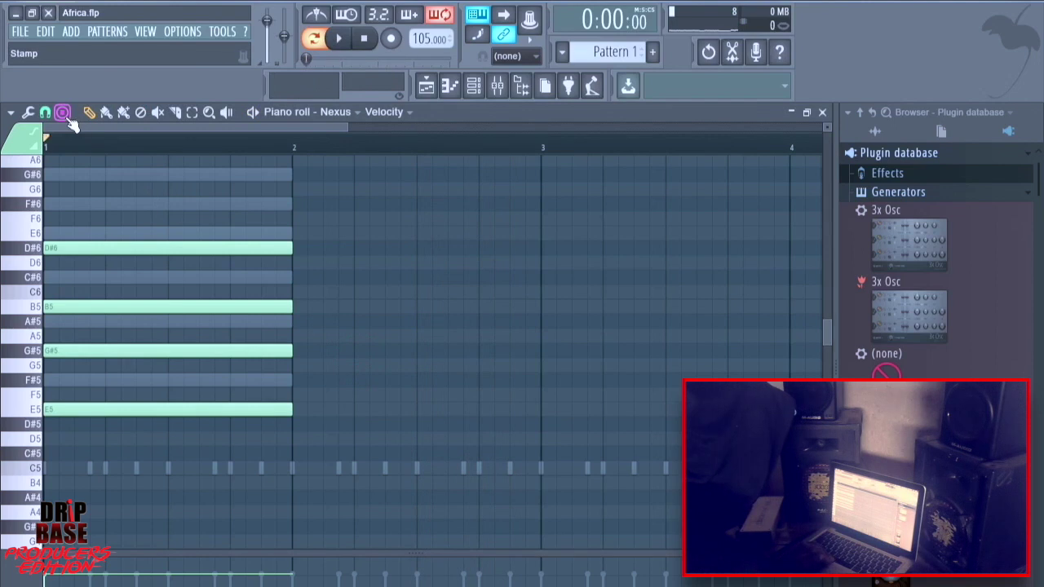
{"action": "left_click_drag", "start_coordinate": [343, 125], "coordinate": [150, 149]}
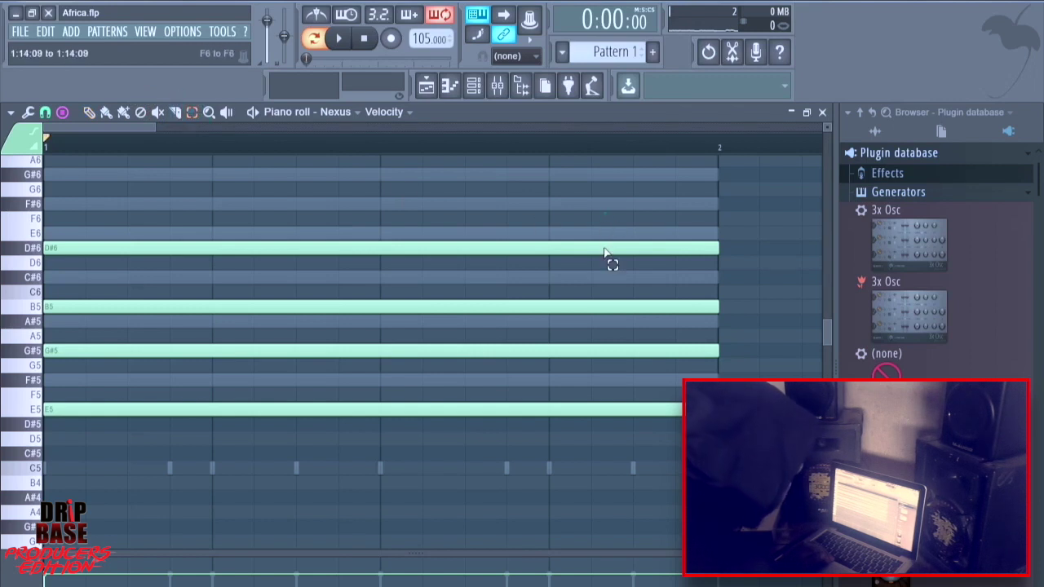
{"action": "left_click_drag", "start_coordinate": [603, 214], "coordinate": [544, 443]}
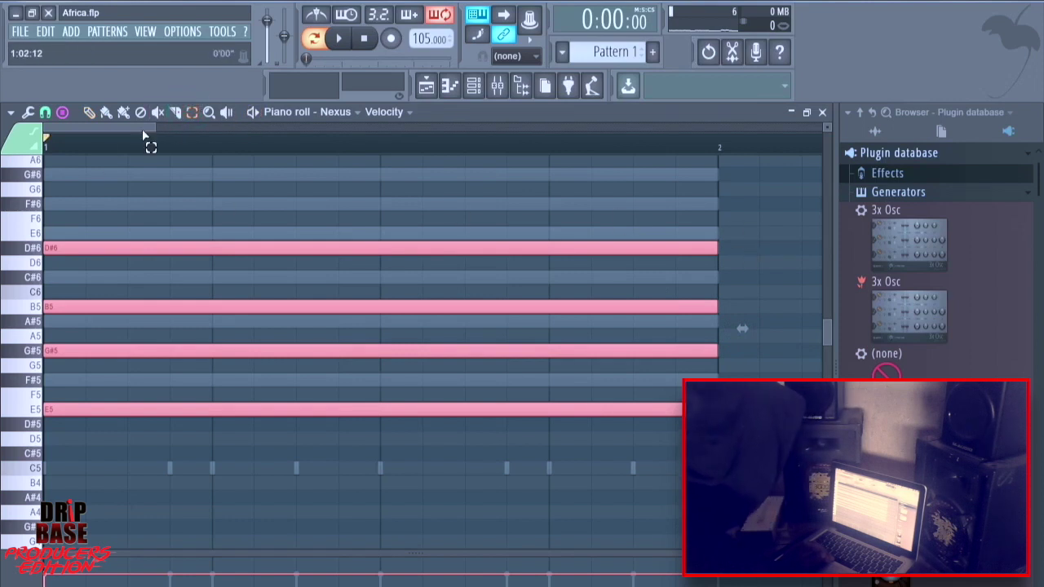
{"action": "left_click_drag", "start_coordinate": [151, 126], "coordinate": [106, 128]}
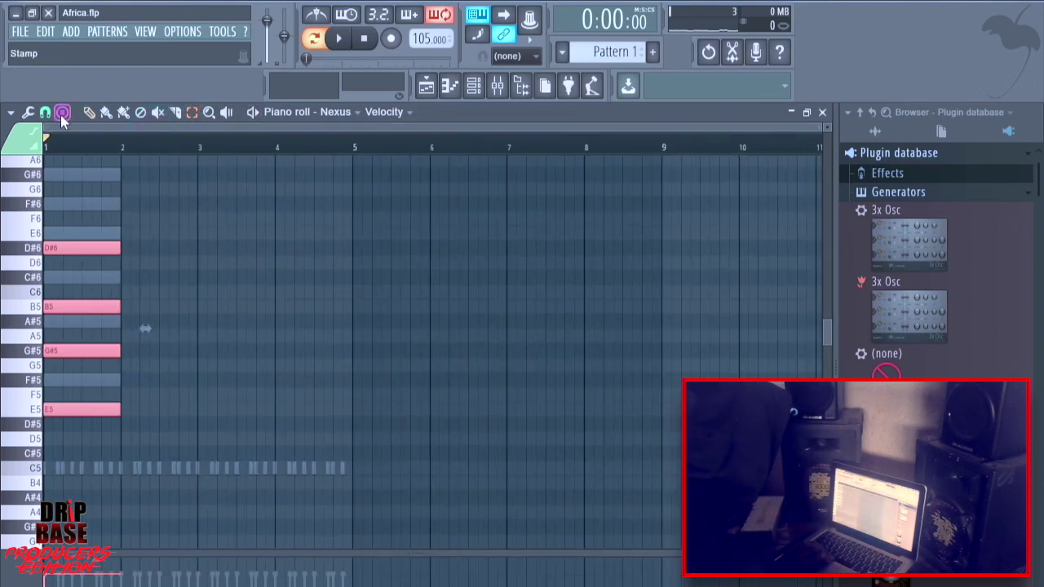
Stamp a Minor 7th chord from C#6 across bar 2 and play the pattern.
{"action": "left_click", "coordinate": [61, 115]}
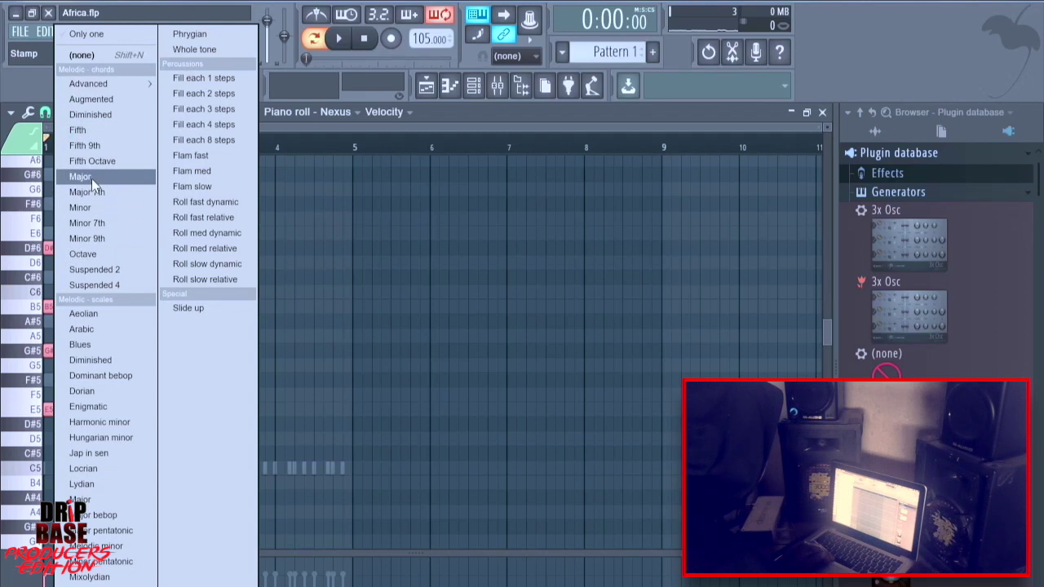
{"action": "left_click", "coordinate": [84, 221]}
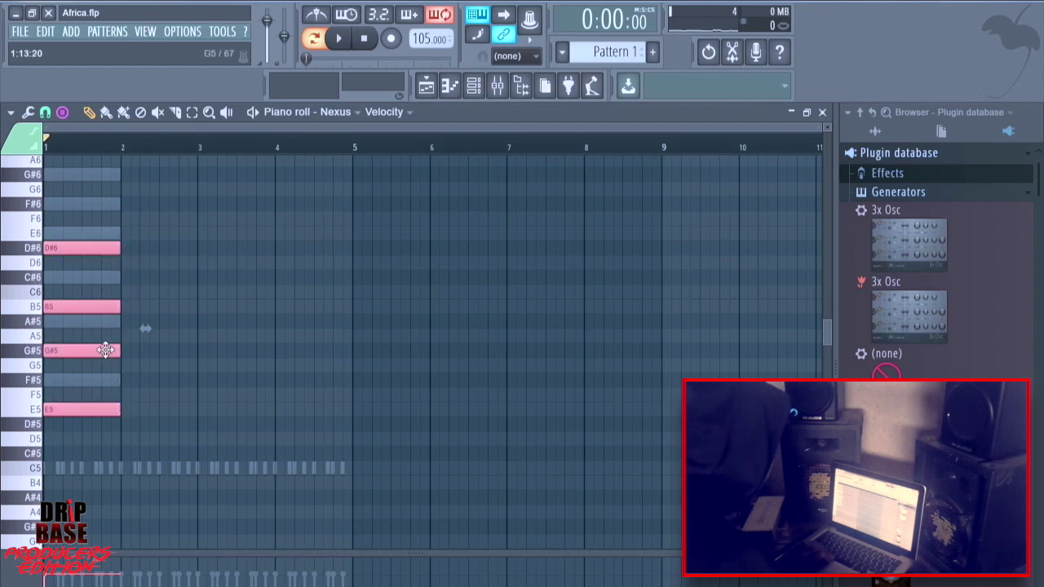
{"action": "left_click", "coordinate": [124, 278]}
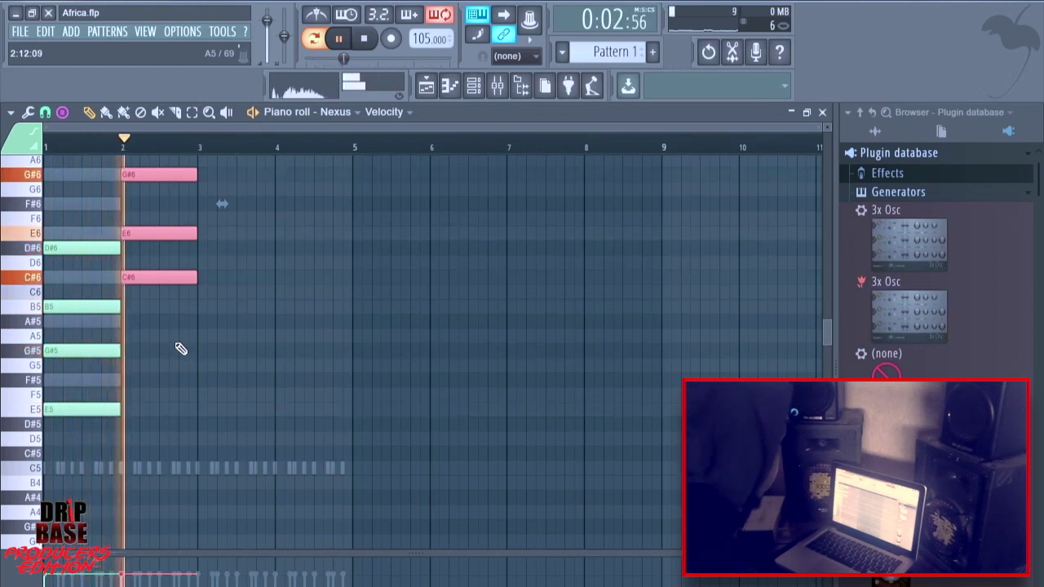
Stamp a Major 7th chord from B5 across bar 3 of the Nexus pattern.
{"action": "scroll", "coordinate": [212, 265], "scroll_direction": "up", "scroll_amount": 1}
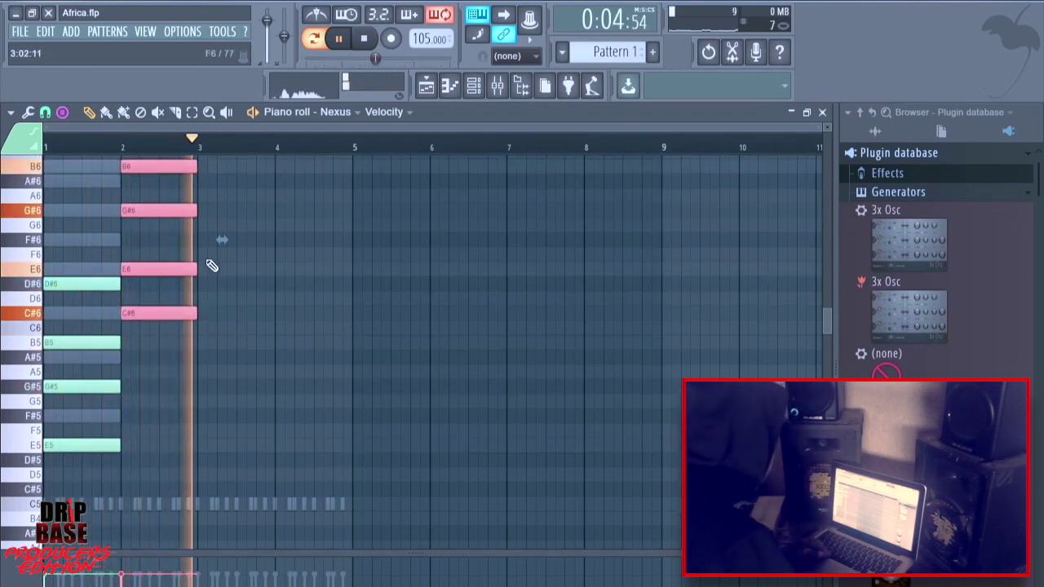
{"action": "scroll", "coordinate": [211, 265], "scroll_direction": "up", "scroll_amount": 1}
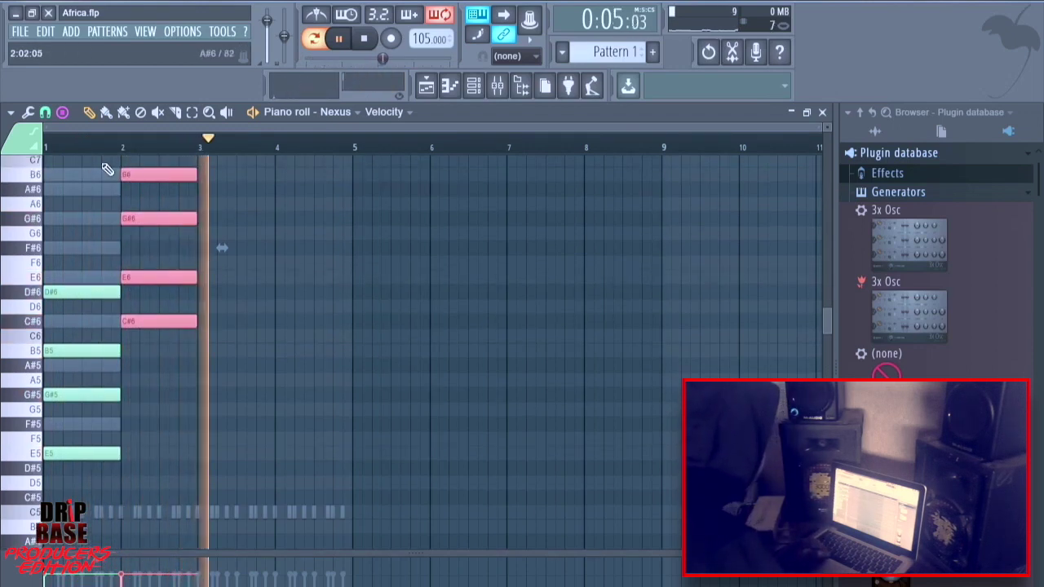
{"action": "left_click", "coordinate": [63, 113]}
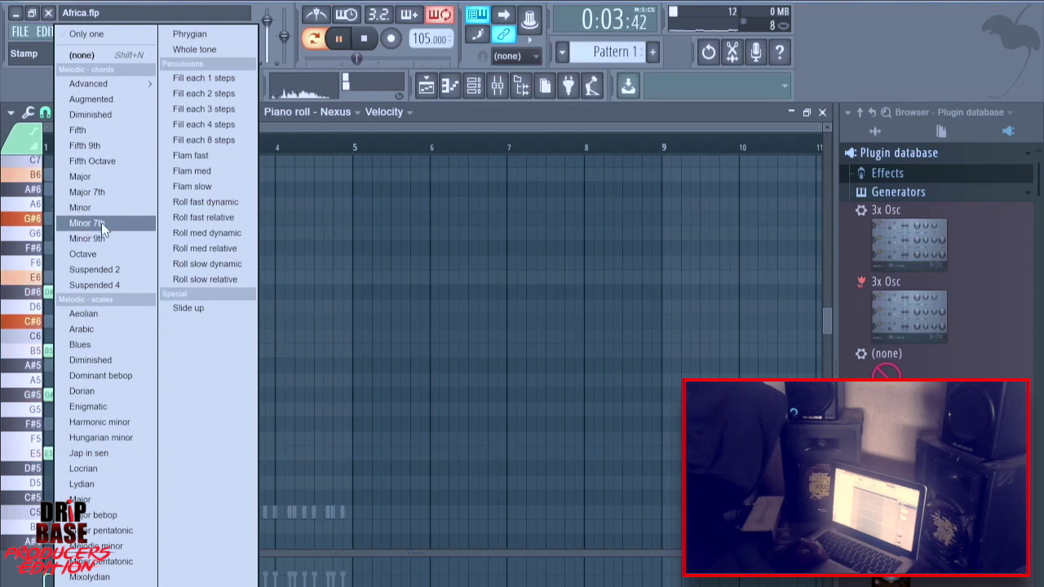
{"action": "left_click", "coordinate": [97, 193]}
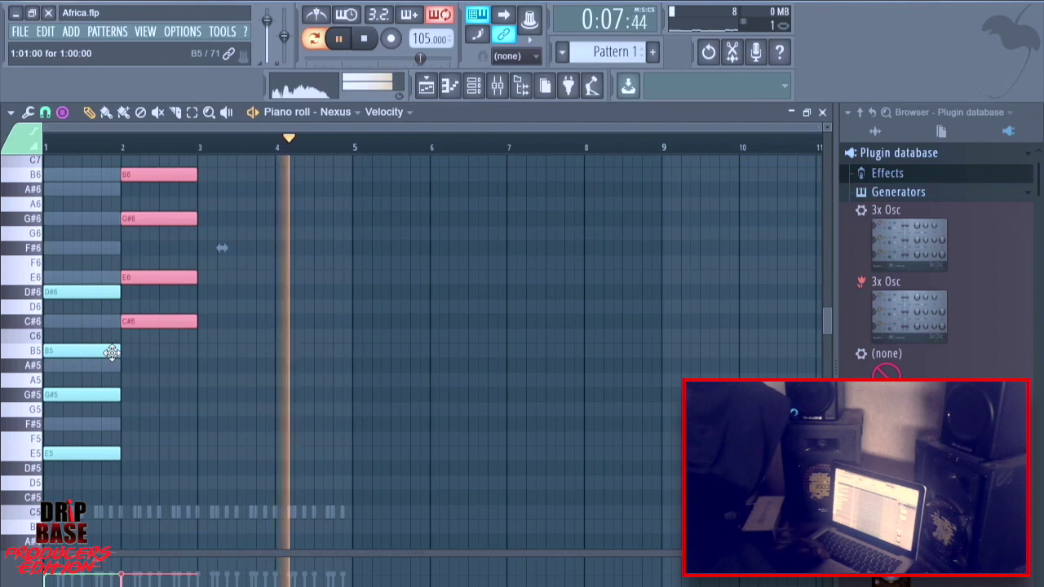
{"action": "left_click", "coordinate": [202, 350]}
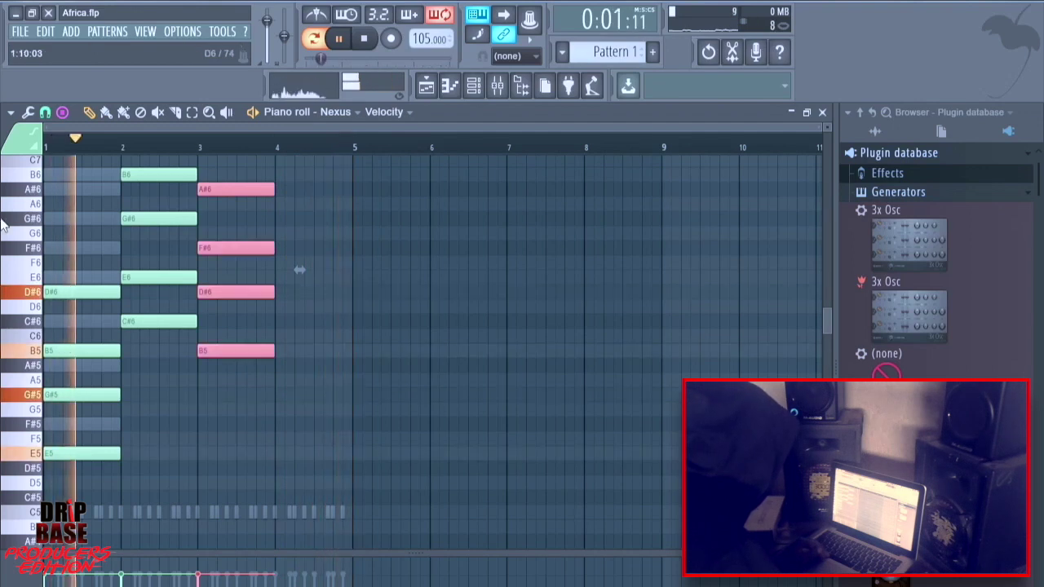
Stamp a Minor 7th chord, move it into bar 4 with its root on G#5, and stop playback.
{"action": "left_click", "coordinate": [64, 114]}
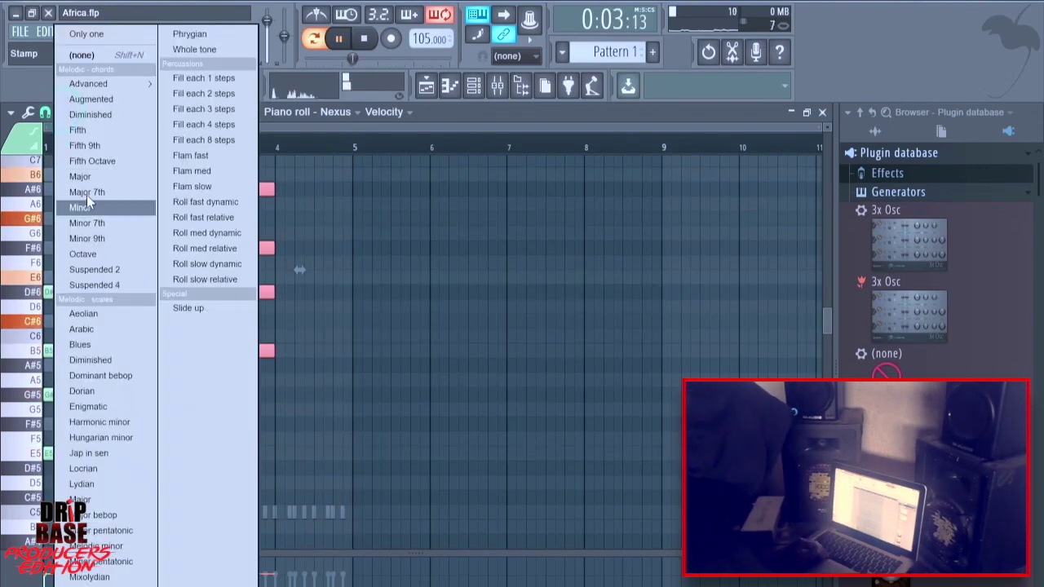
{"action": "left_click", "coordinate": [88, 223]}
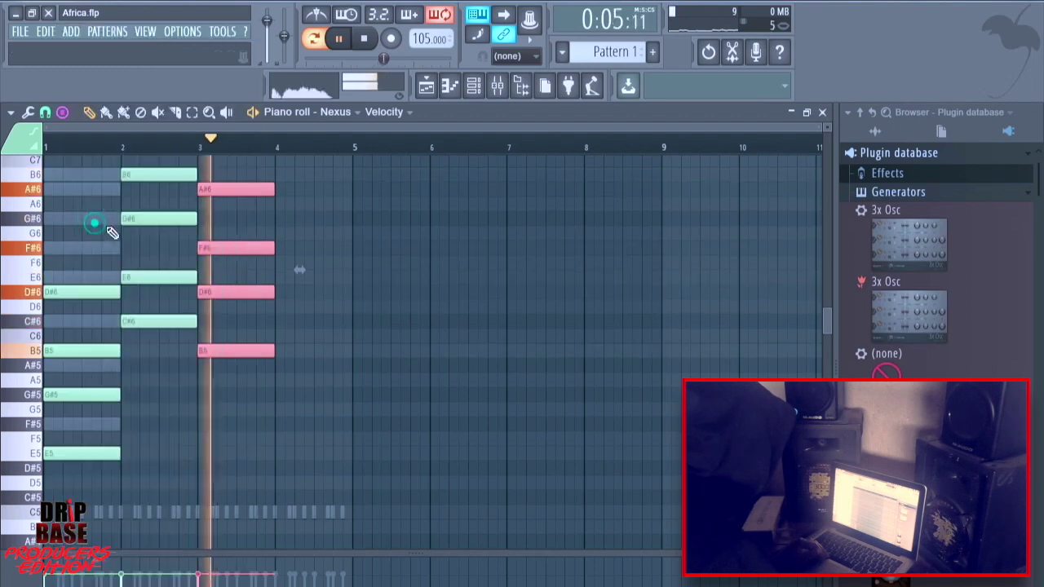
{"action": "left_click", "coordinate": [202, 424]}
{"action": "left_click_drag", "start_coordinate": [212, 424], "coordinate": [291, 421]}
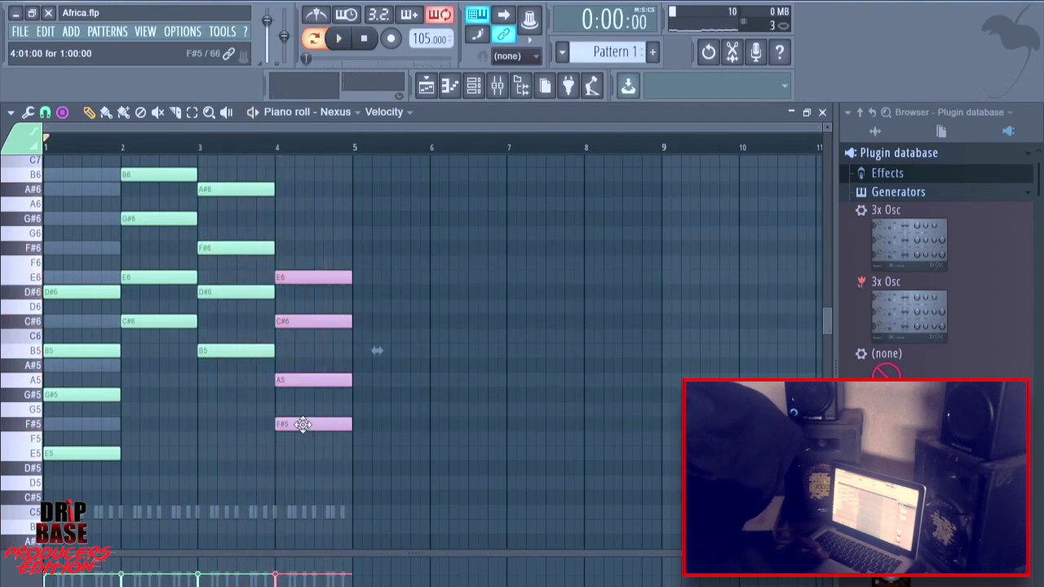
{"action": "left_click_drag", "start_coordinate": [301, 409], "coordinate": [301, 394]}
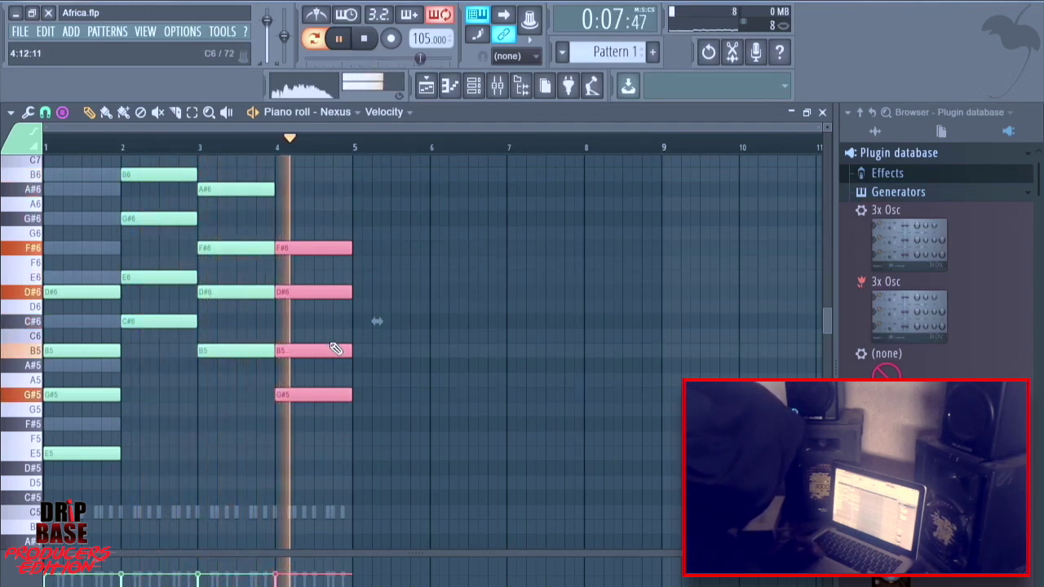
{"action": "key", "text": "space"}
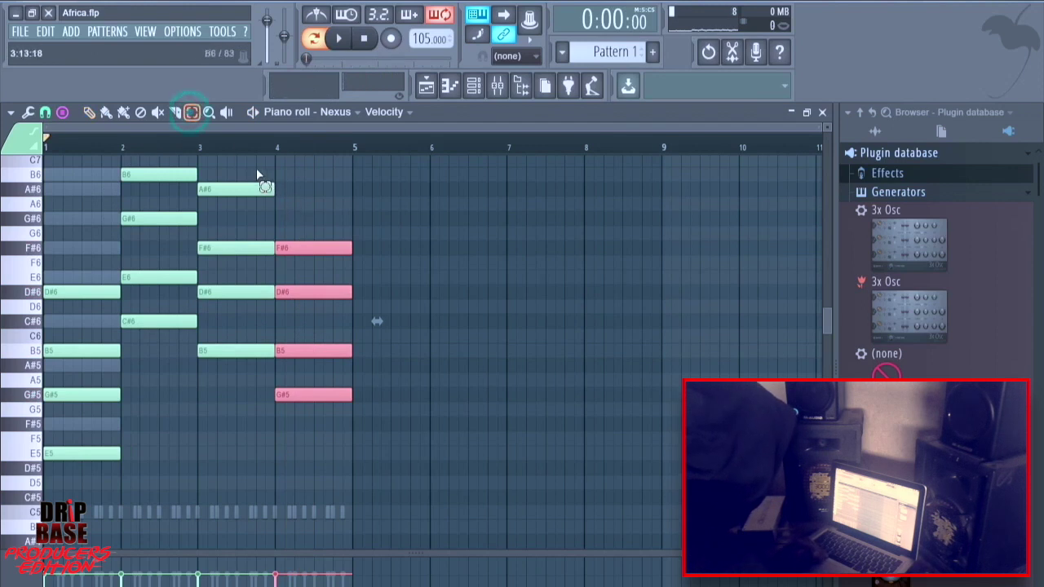
Swap the last two chords so the G#5 chord fills bar 3 and the B5 chord fills bar 4, and play the pattern.
{"action": "left_click_drag", "start_coordinate": [253, 163], "coordinate": [230, 341]}
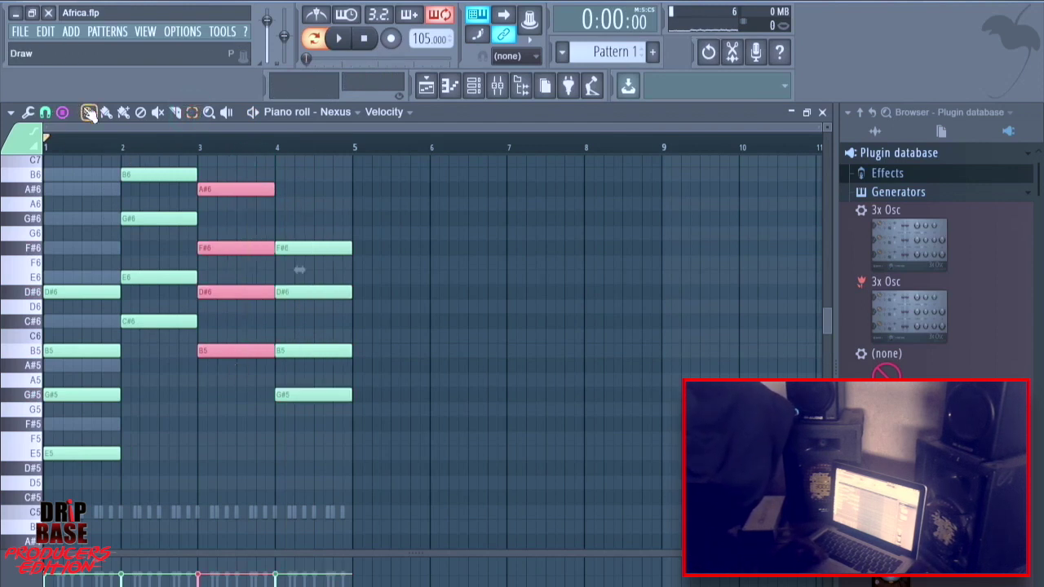
{"action": "left_click_drag", "start_coordinate": [241, 350], "coordinate": [402, 344]}
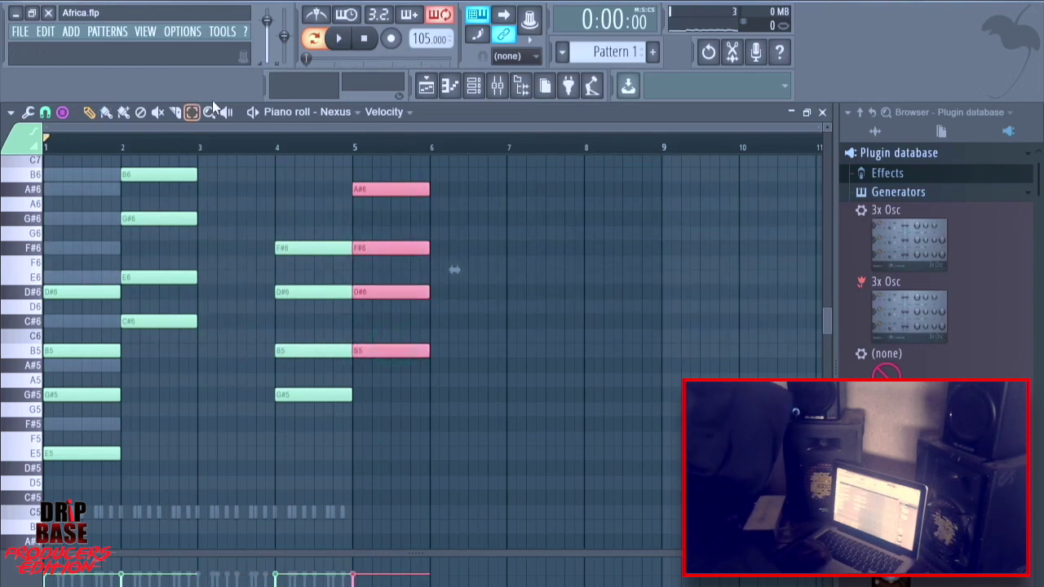
{"action": "left_click_drag", "start_coordinate": [462, 166], "coordinate": [216, 428]}
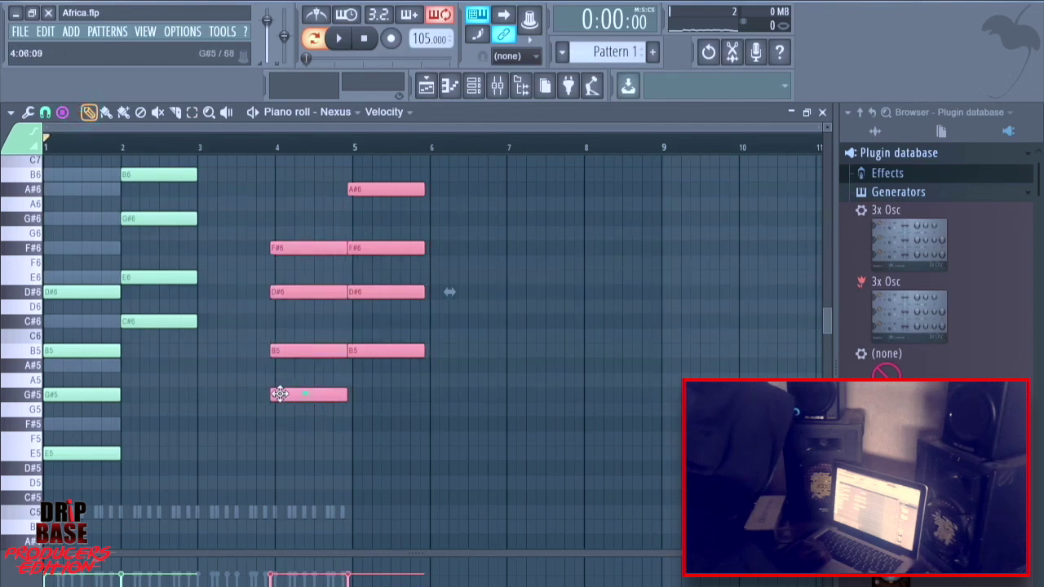
{"action": "left_click_drag", "start_coordinate": [280, 394], "coordinate": [241, 392]}
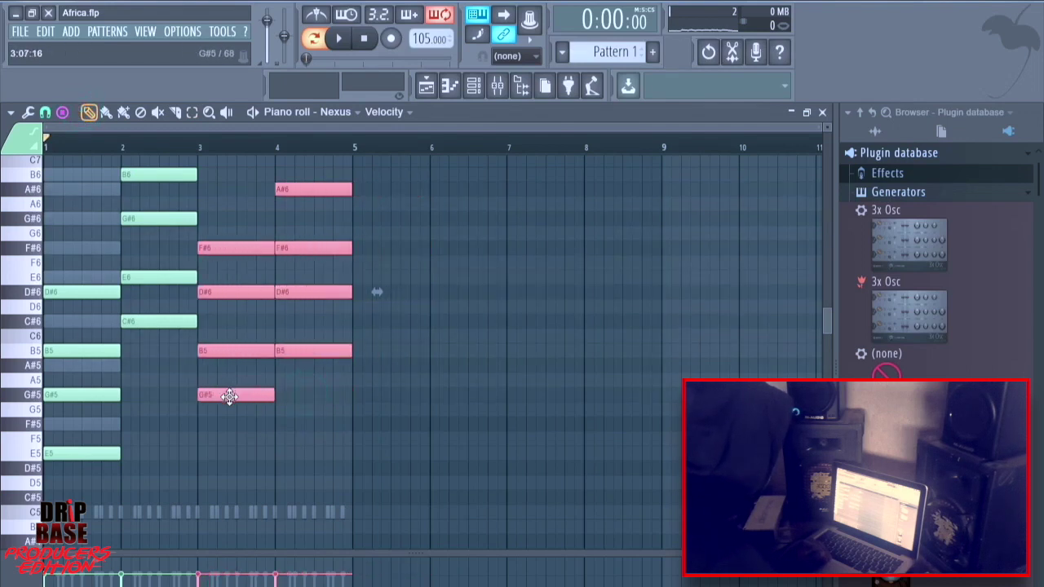
{"action": "key", "text": "space"}
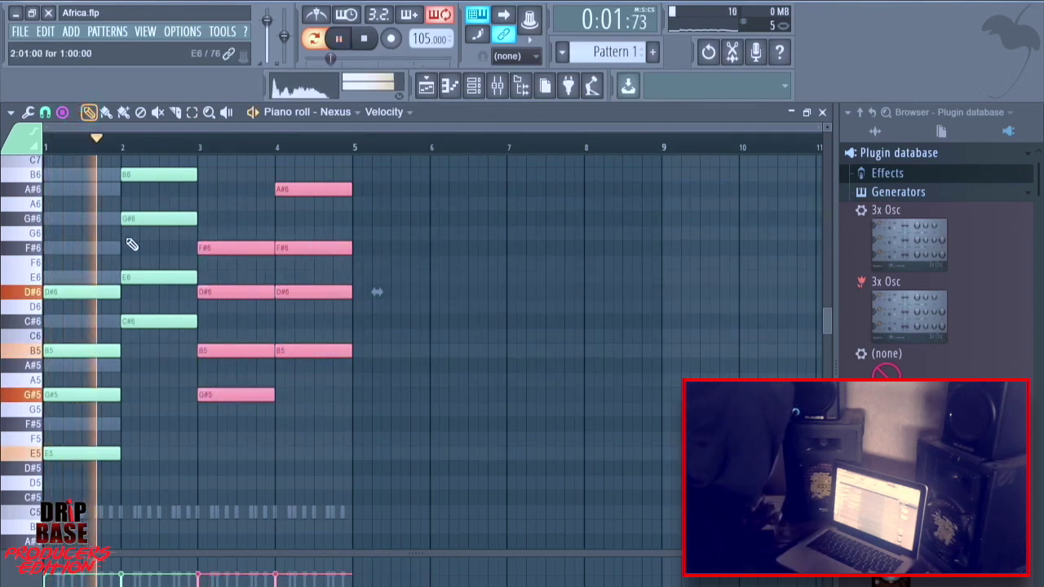
Stop playback and lower the note velocities of the chords in bars 2 and 4.
{"action": "left_click", "coordinate": [106, 111]}
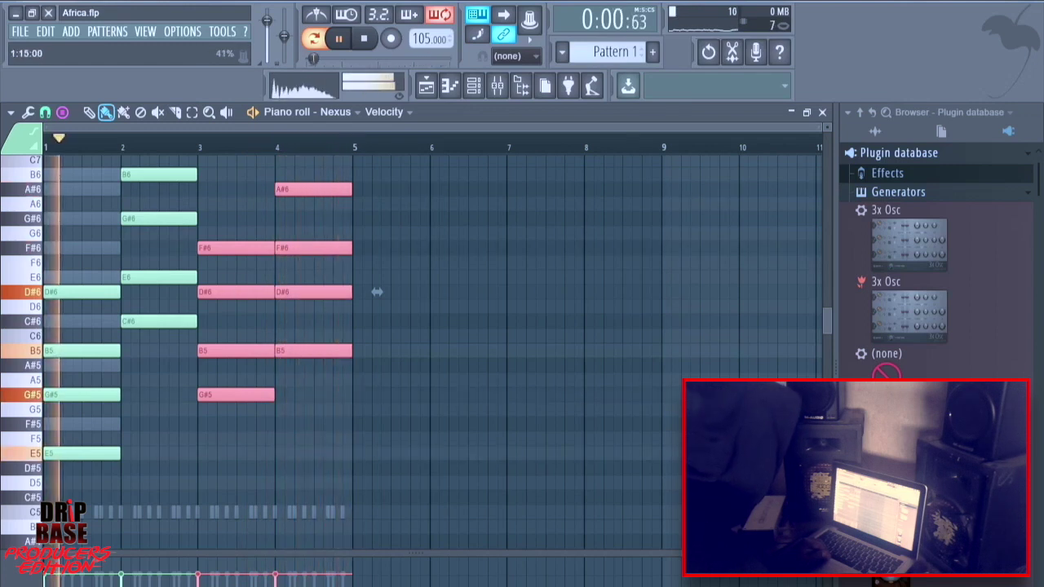
{"action": "key", "text": "space"}
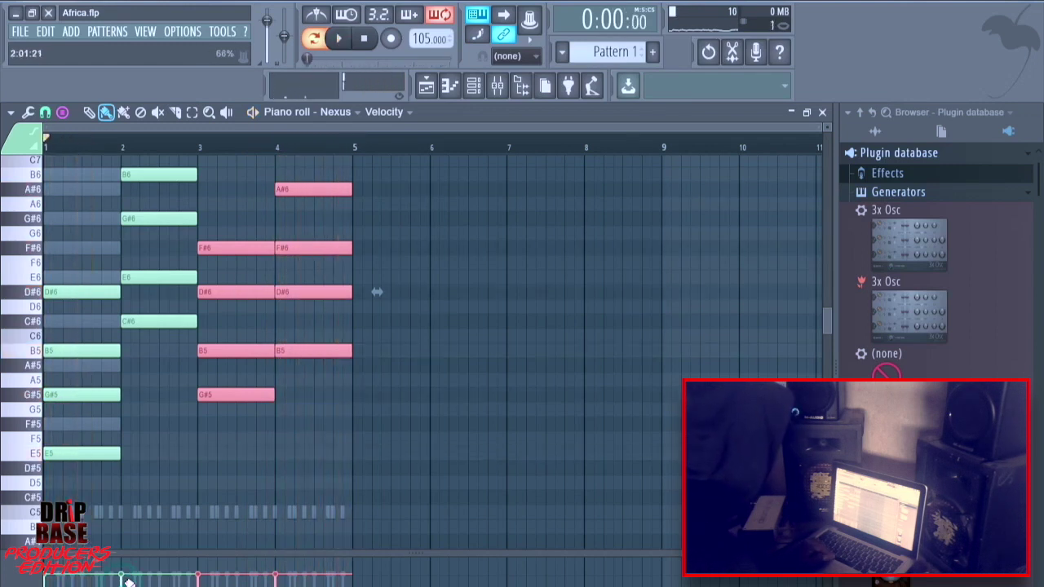
{"action": "left_click", "coordinate": [115, 146]}
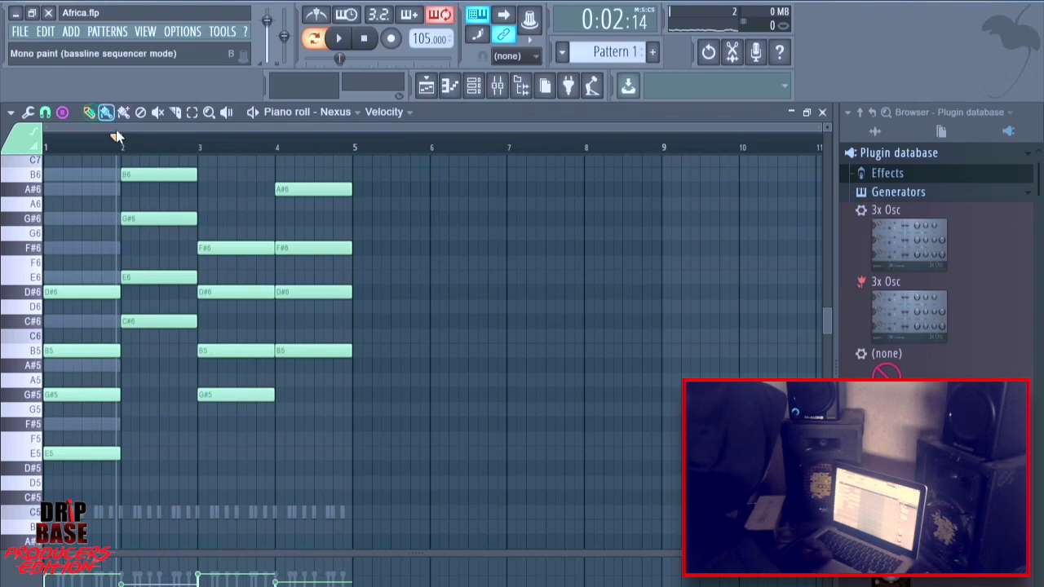
Ungroup the chord notes so they can be edited individually, and set the chord stamp to none.
{"action": "left_click", "coordinate": [12, 113]}
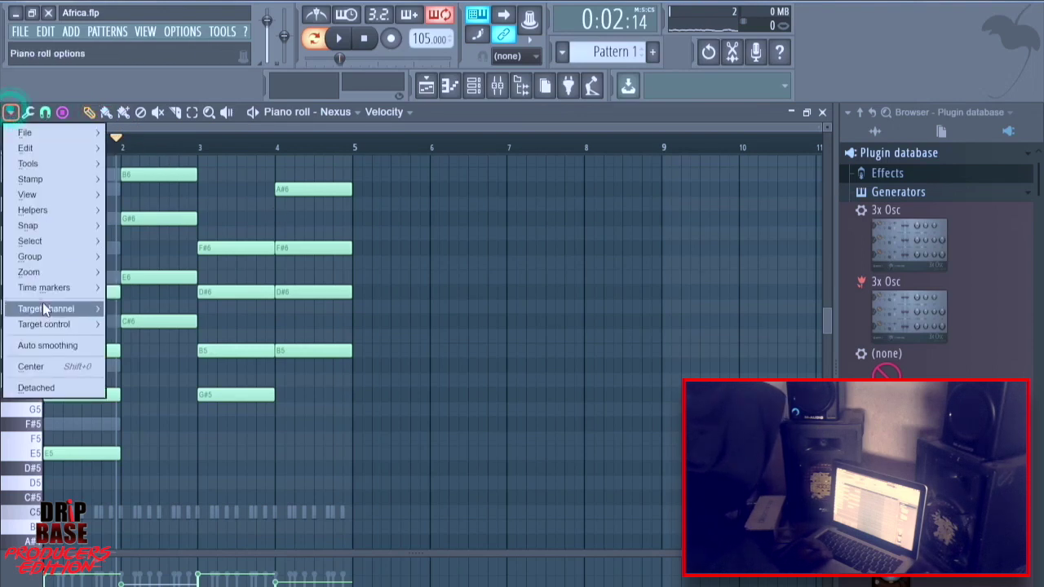
{"action": "left_click", "coordinate": [166, 275]}
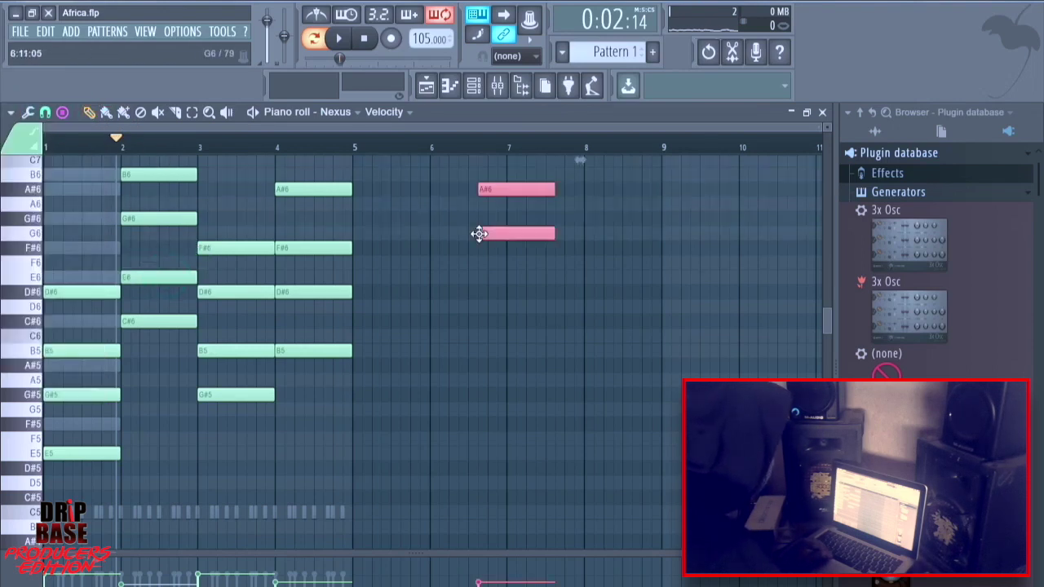
{"action": "left_click", "coordinate": [11, 114]}
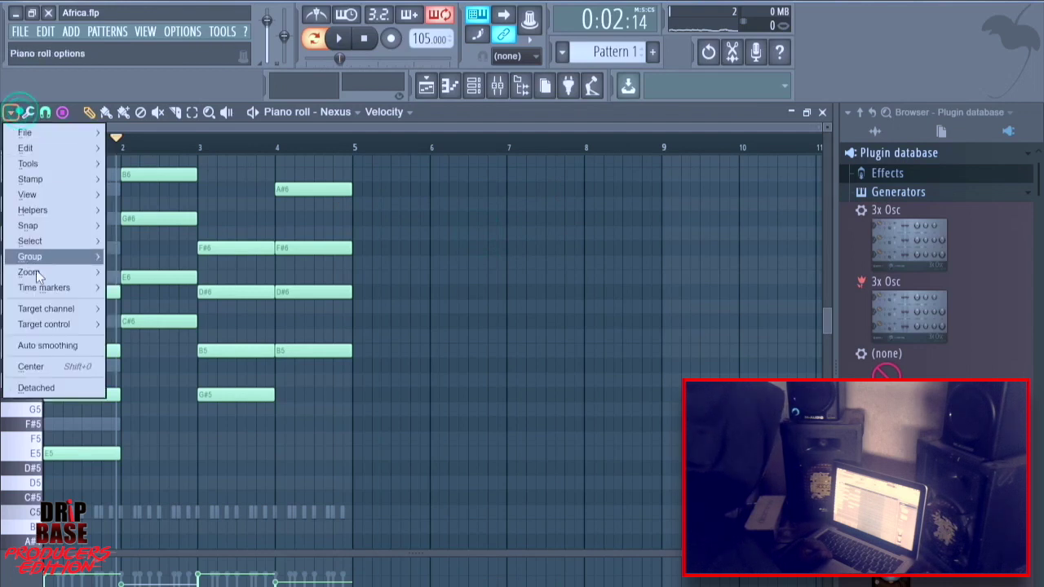
{"action": "mouse_move", "coordinate": [37, 256]}
{"action": "left_click", "coordinate": [139, 272]}
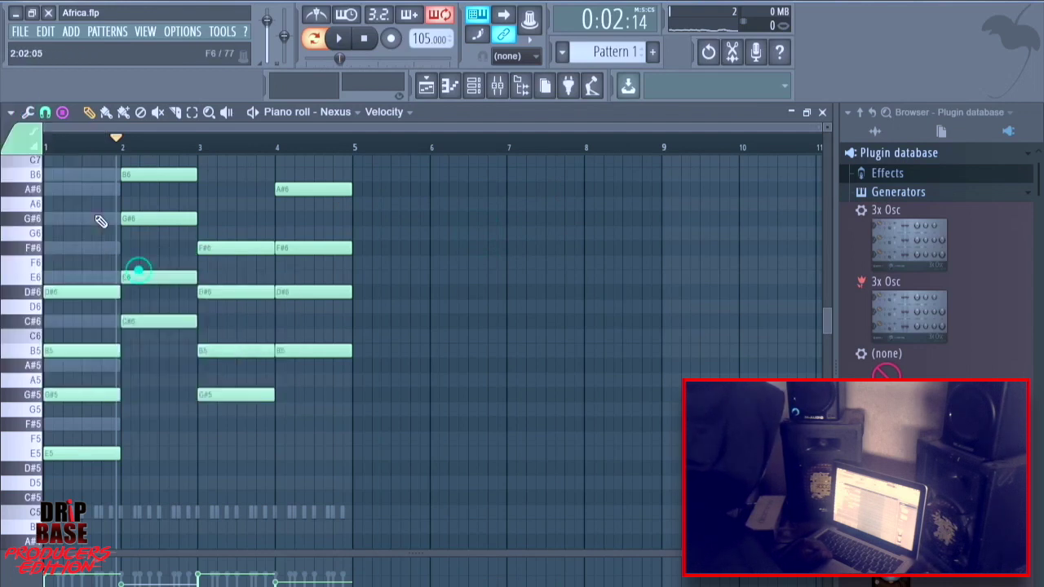
{"action": "left_click", "coordinate": [46, 113]}
{"action": "left_click", "coordinate": [101, 61]}
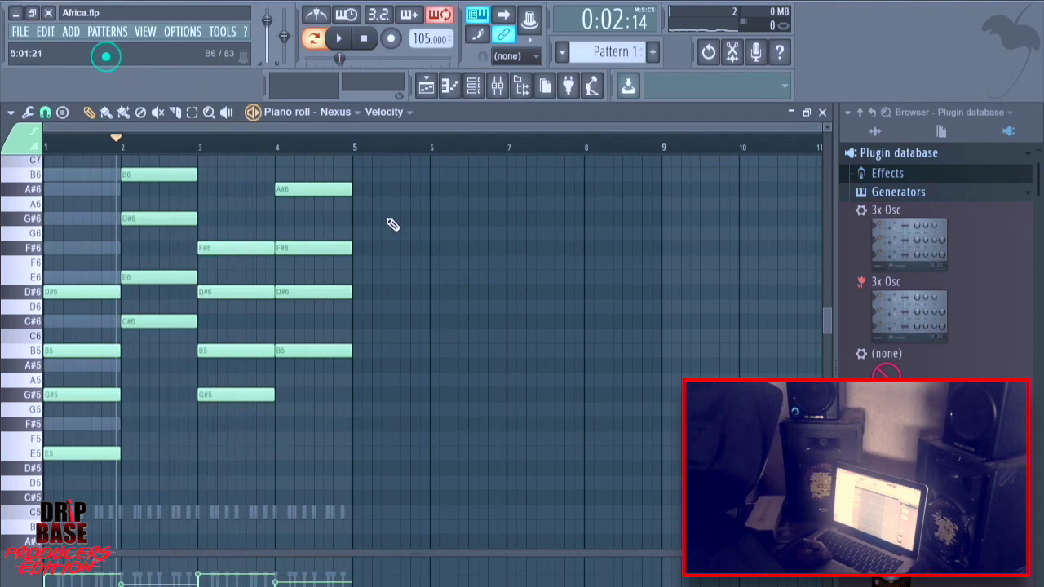
Move bar 2's B6 and G#6 and the F#6 notes in bars 3 and 4 down one octave, and play the pattern.
{"action": "left_click", "coordinate": [400, 248]}
{"action": "scroll", "coordinate": [161, 190], "scroll_direction": "up", "scroll_amount": 1}
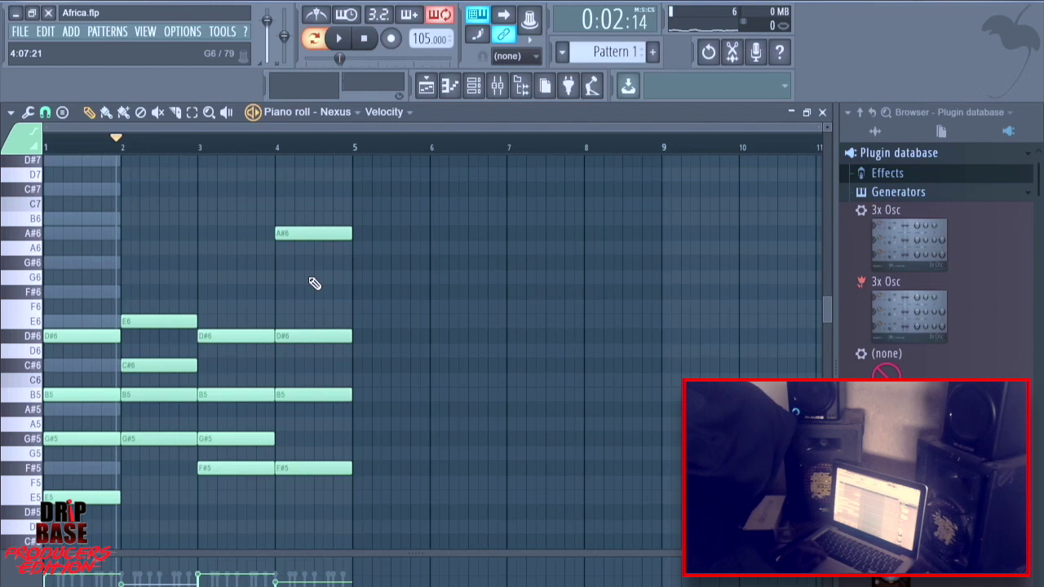
{"action": "key", "text": "space"}
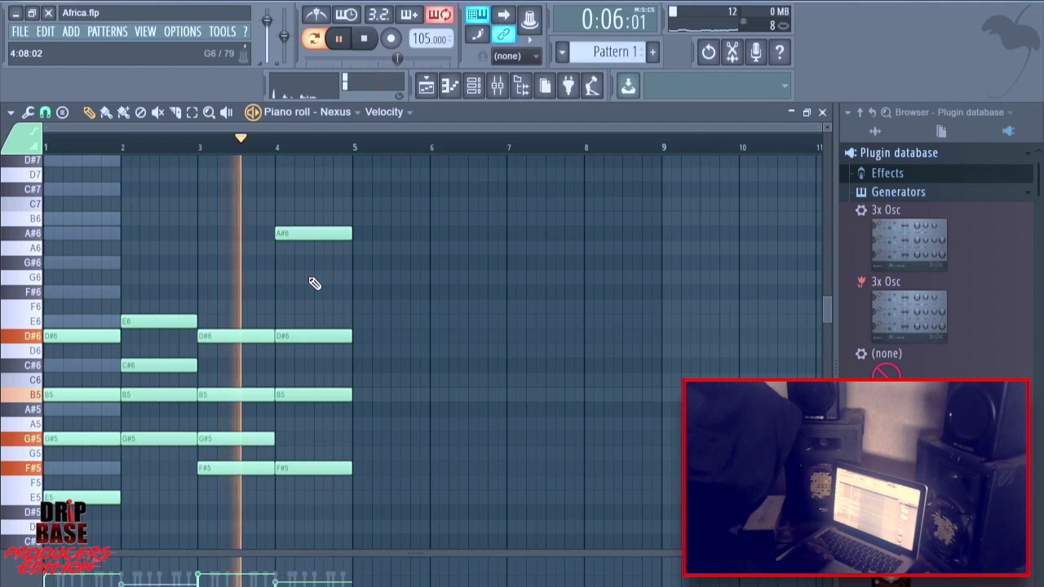
{"action": "left_click", "coordinate": [473, 85]}
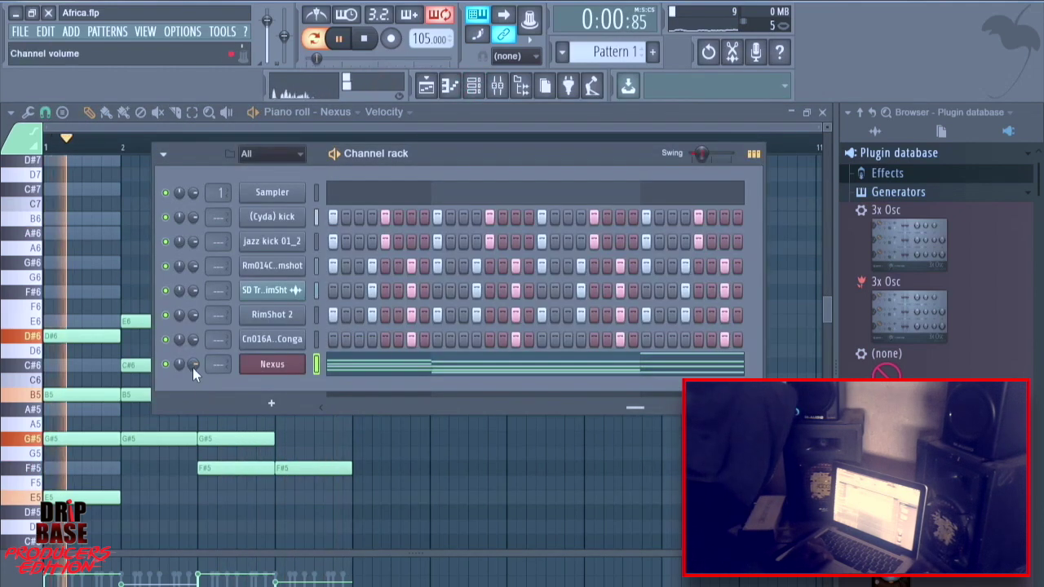
{"action": "key", "text": "F6"}
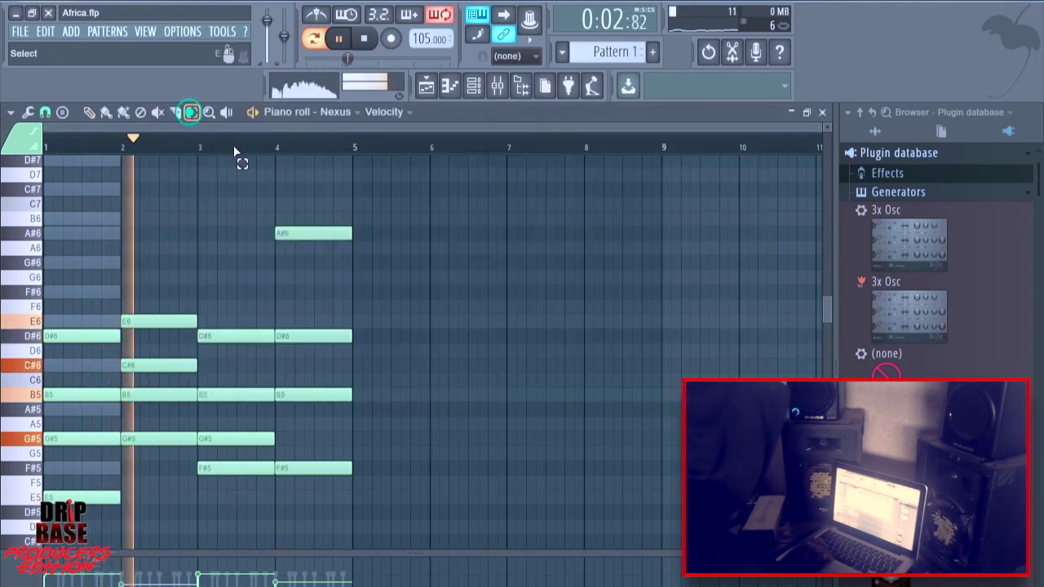
Select all chord notes and strum them with a slightly adjusted start time strength, keeping Preserve end and Chop chords enabled.
{"action": "left_click_drag", "start_coordinate": [424, 200], "coordinate": [8, 499]}
{"action": "left_click_drag", "start_coordinate": [506, 222], "coordinate": [391, 167]}
{"action": "left_click", "coordinate": [28, 111]}
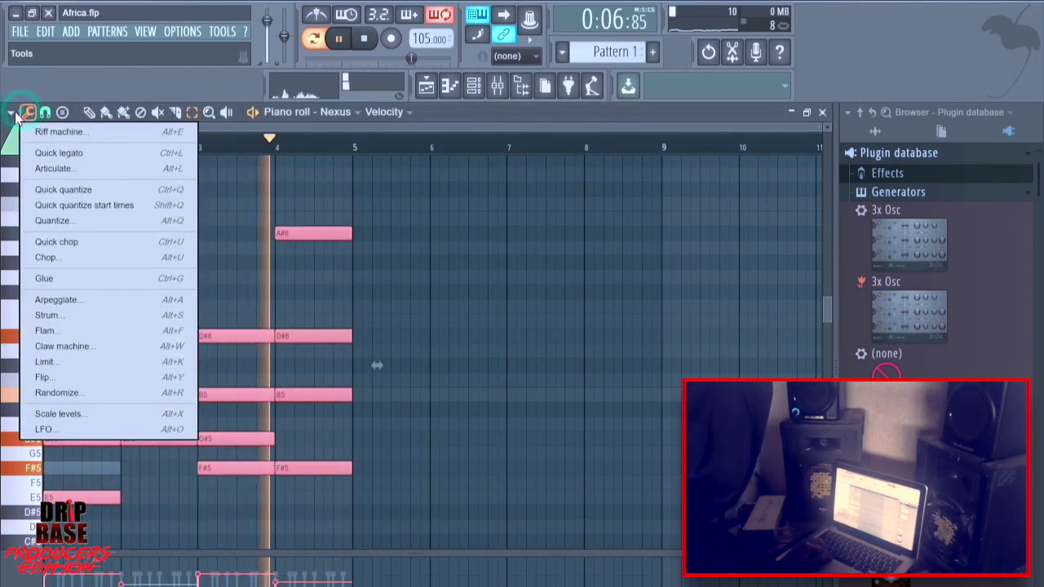
{"action": "left_click", "coordinate": [109, 314]}
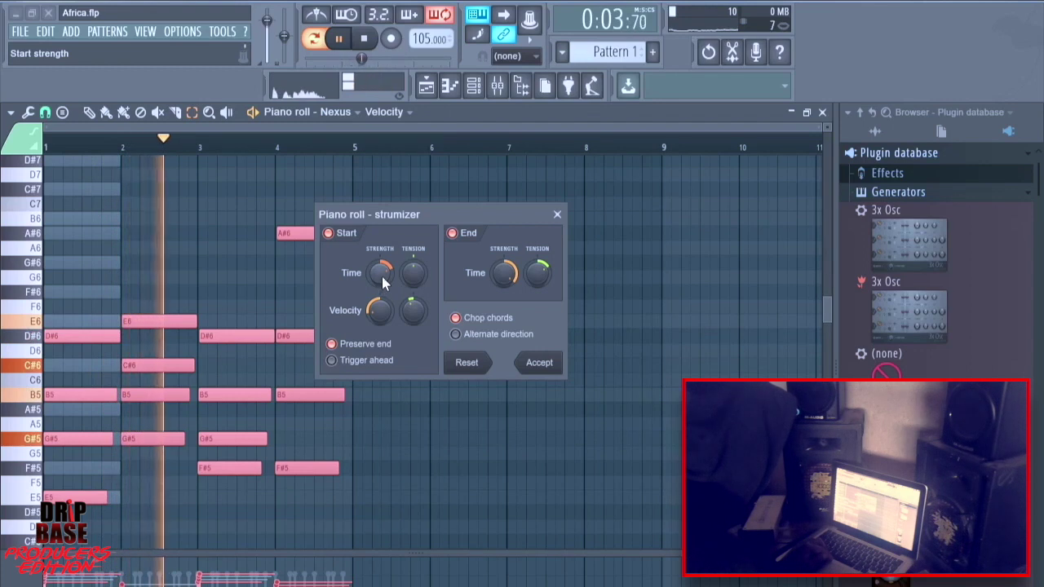
{"action": "mouse_move", "coordinate": [379, 278]}
{"action": "left_mouse_down"}
{"action": "mouse_move", "coordinate": [380, 219]}
{"action": "mouse_move", "coordinate": [383, 282]}
{"action": "left_mouse_up"}
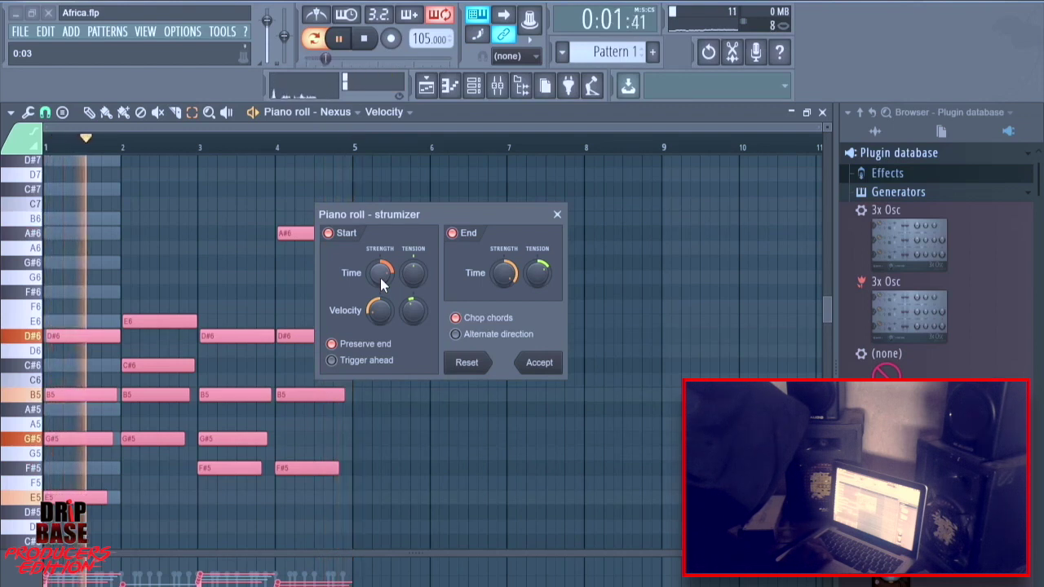
{"action": "left_click", "coordinate": [539, 363]}
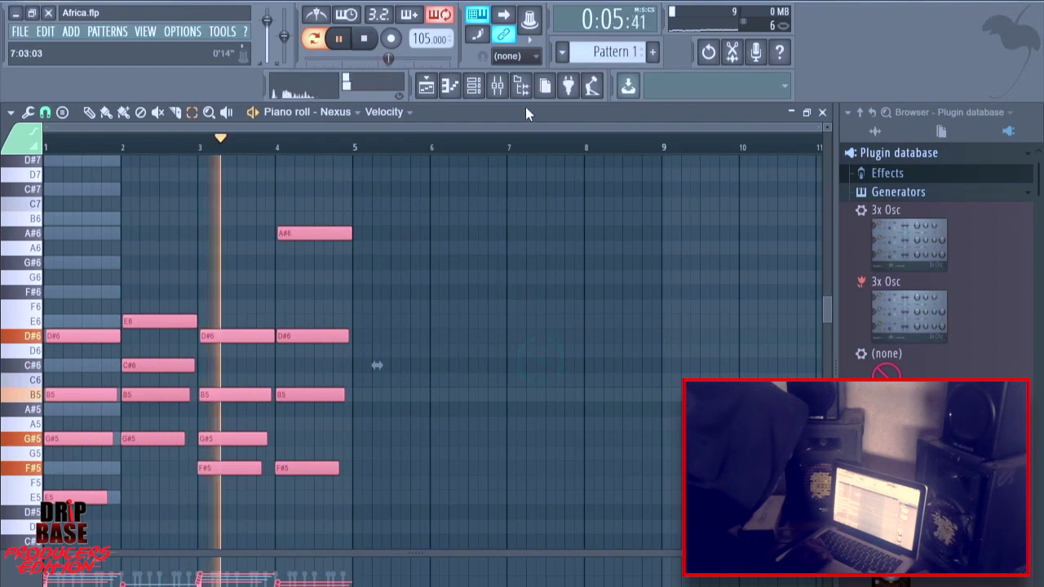
Add the Morphine synthesizer as a new channel in the channel rack.
{"action": "left_click", "coordinate": [472, 85]}
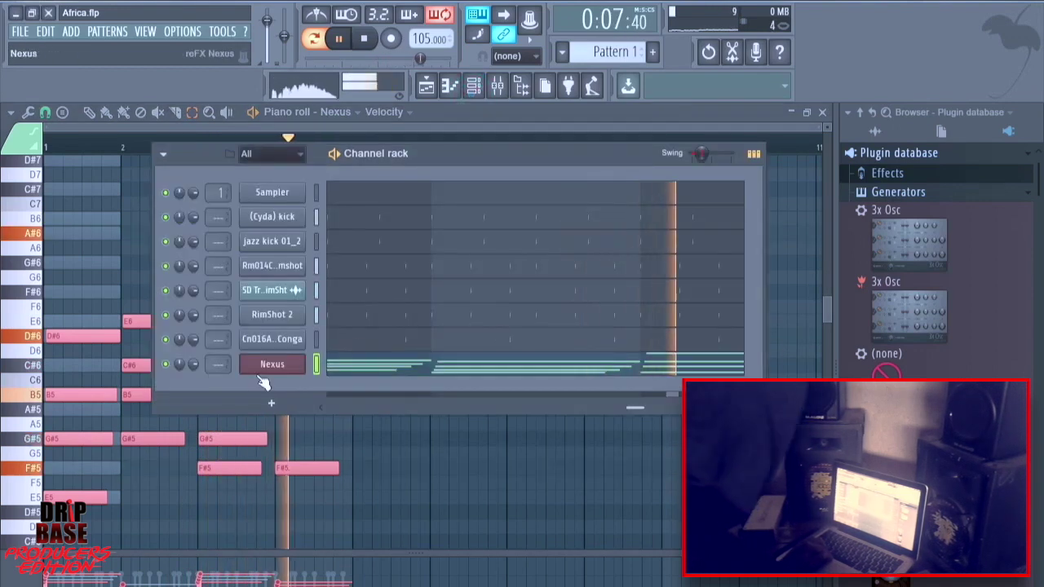
{"action": "left_click", "coordinate": [267, 402]}
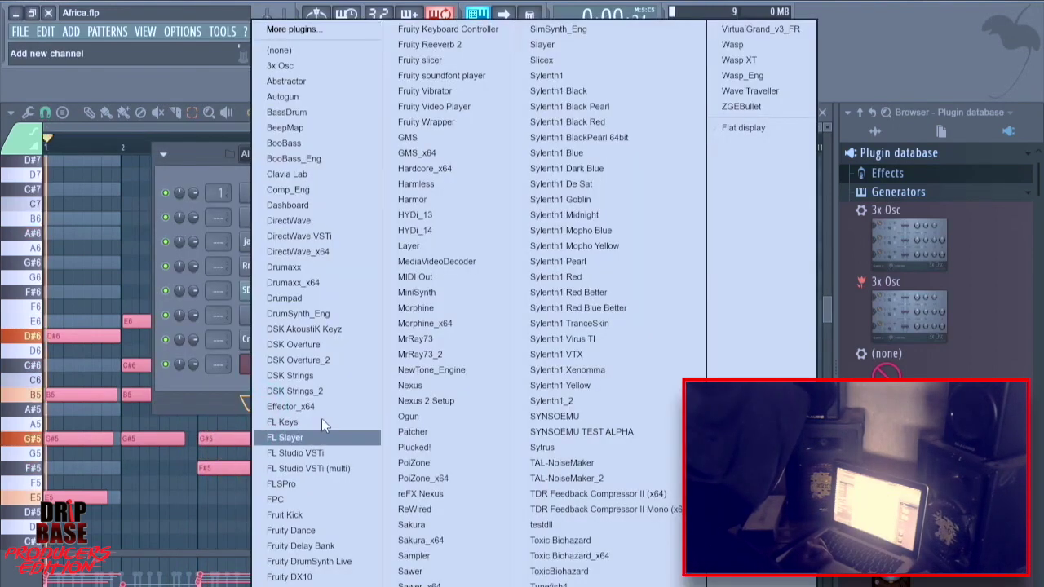
{"action": "left_click", "coordinate": [422, 306]}
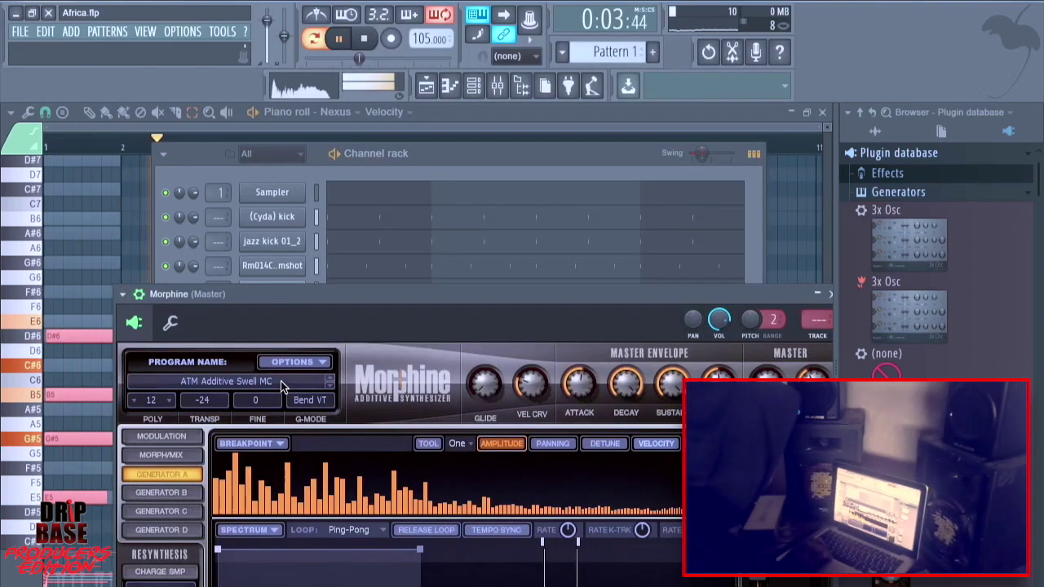
Load the PAD Serene FG preset from the Pads & Atmos bank into Morphine.
{"action": "left_click", "coordinate": [280, 380]}
{"action": "scroll", "coordinate": [531, 563], "scroll_direction": "down", "scroll_amount": 3}
{"action": "scroll", "coordinate": [531, 573], "scroll_direction": "down", "scroll_amount": 6}
{"action": "scroll", "coordinate": [532, 573], "scroll_direction": "down", "scroll_amount": 3}
{"action": "scroll", "coordinate": [531, 573], "scroll_direction": "down", "scroll_amount": 5}
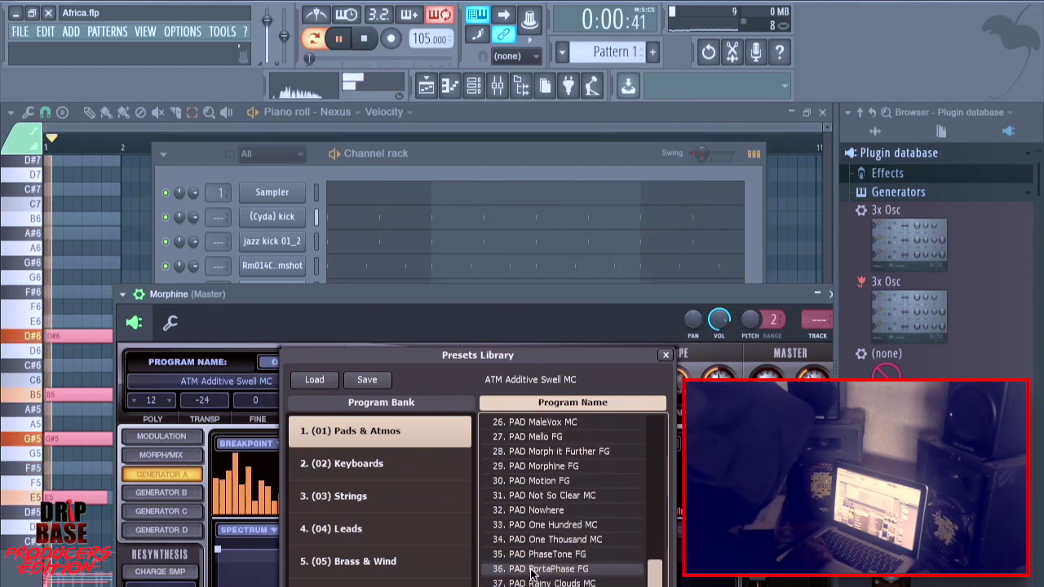
{"action": "scroll", "coordinate": [573, 579], "scroll_direction": "down", "scroll_amount": 1}
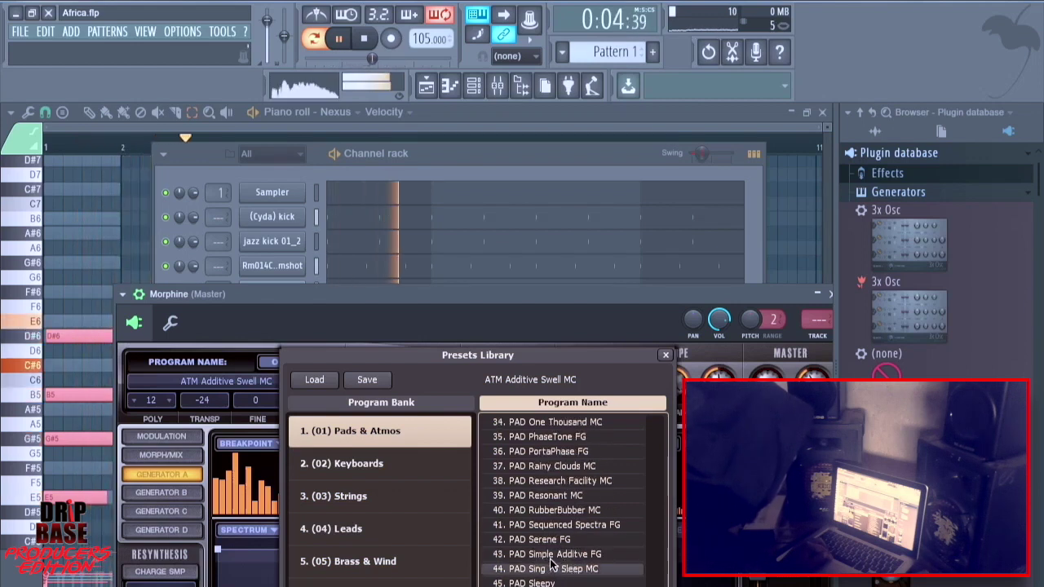
{"action": "left_click", "coordinate": [538, 539]}
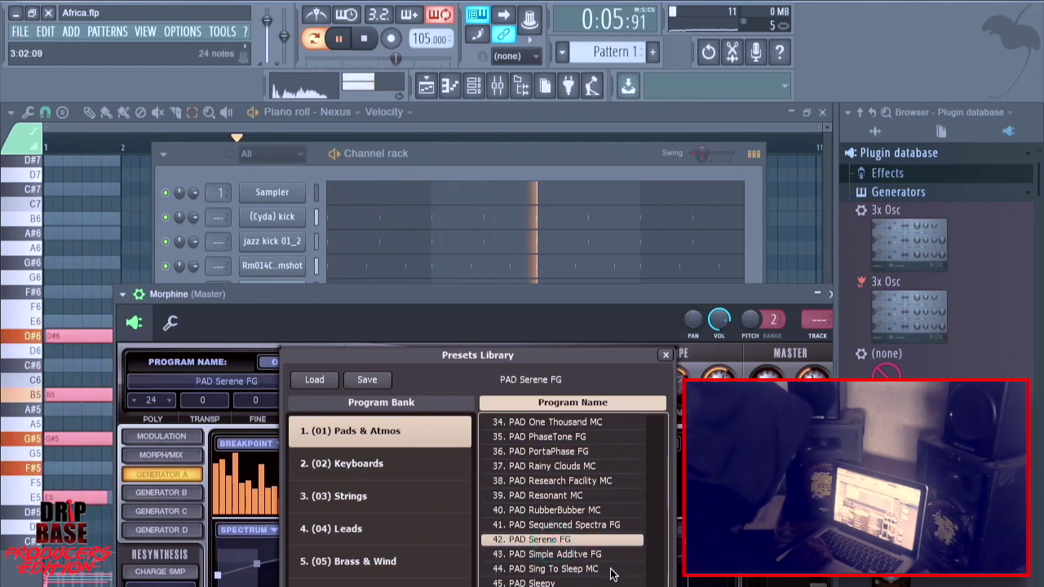
{"action": "double_click", "coordinate": [548, 537]}
Draw Morphine pad notes in the piano roll: E5 across bars 1 and 2, and B5 across bars 3 and 4.
{"action": "left_click", "coordinate": [414, 144]}
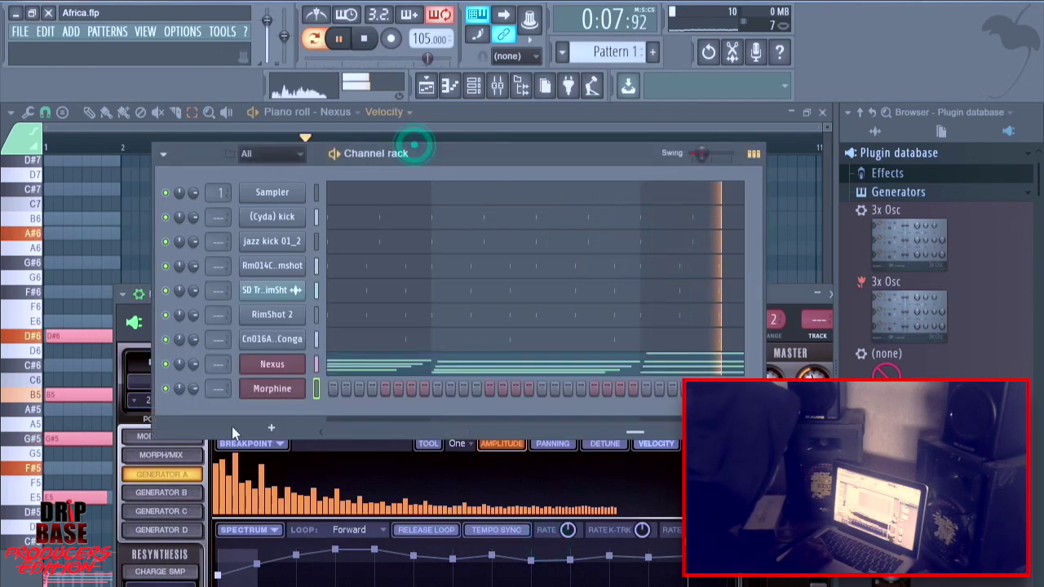
{"action": "right_click", "coordinate": [284, 395]}
{"action": "left_click", "coordinate": [324, 388]}
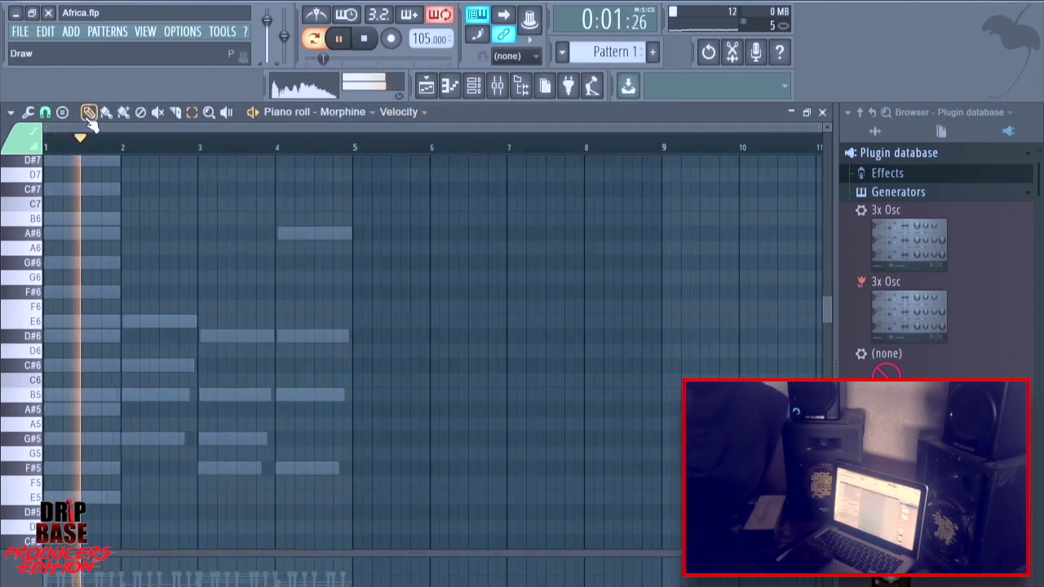
{"action": "left_click", "coordinate": [123, 501]}
{"action": "left_click_drag", "start_coordinate": [130, 507], "coordinate": [203, 489]}
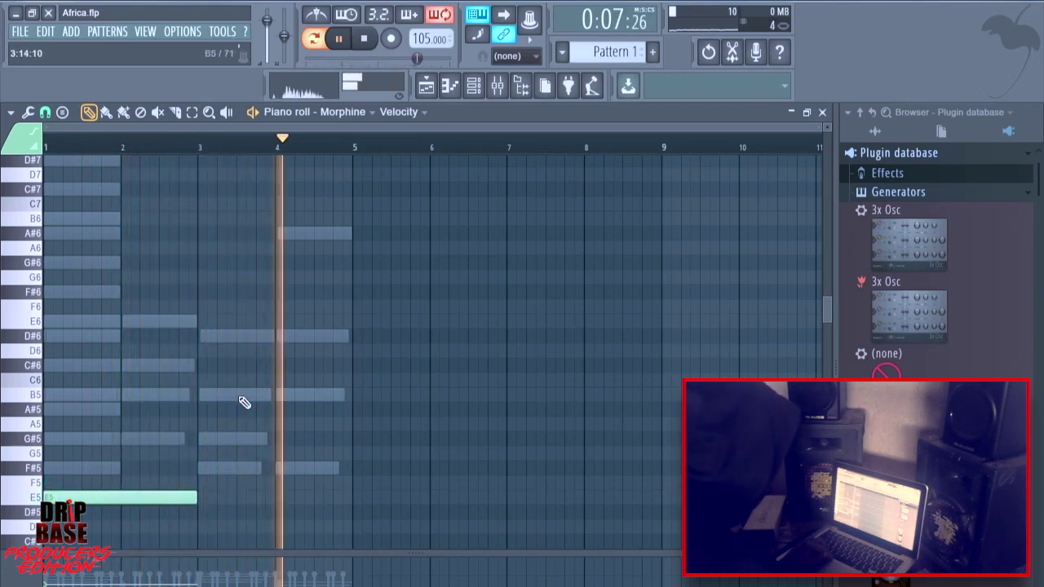
{"action": "left_click", "coordinate": [204, 396]}
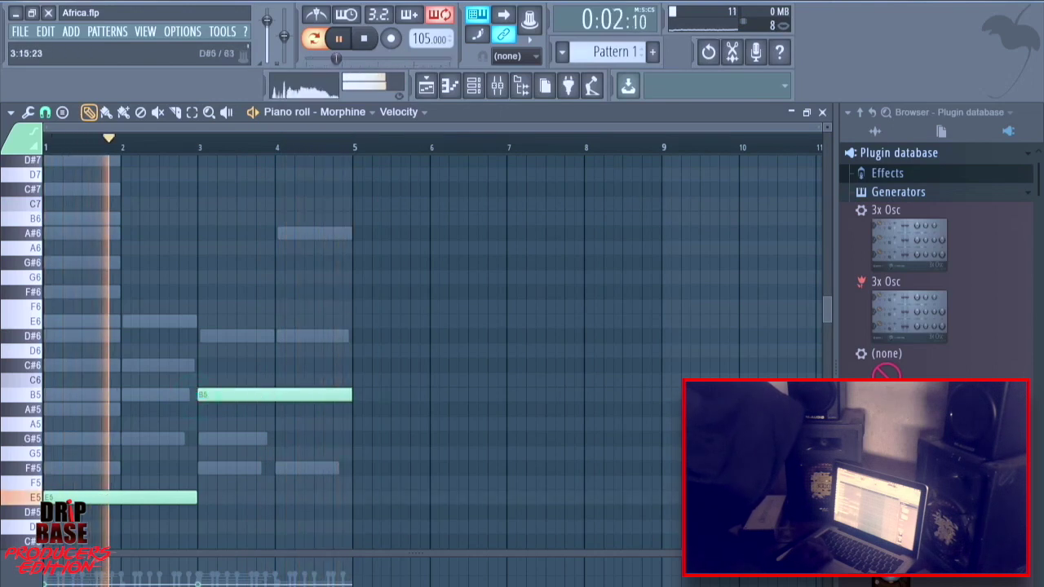
Audition the PAD Soundtrack Pad NUC and PAD Simple Additve FG presets on the Morphine channel.
{"action": "left_click", "coordinate": [474, 87]}
{"action": "left_click", "coordinate": [273, 389]}
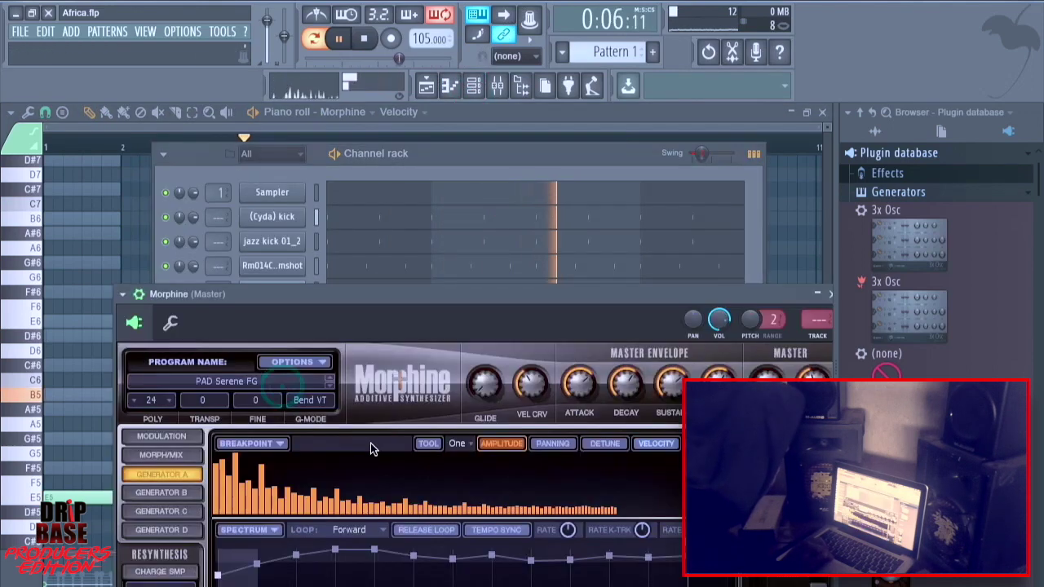
{"action": "left_click", "coordinate": [258, 385]}
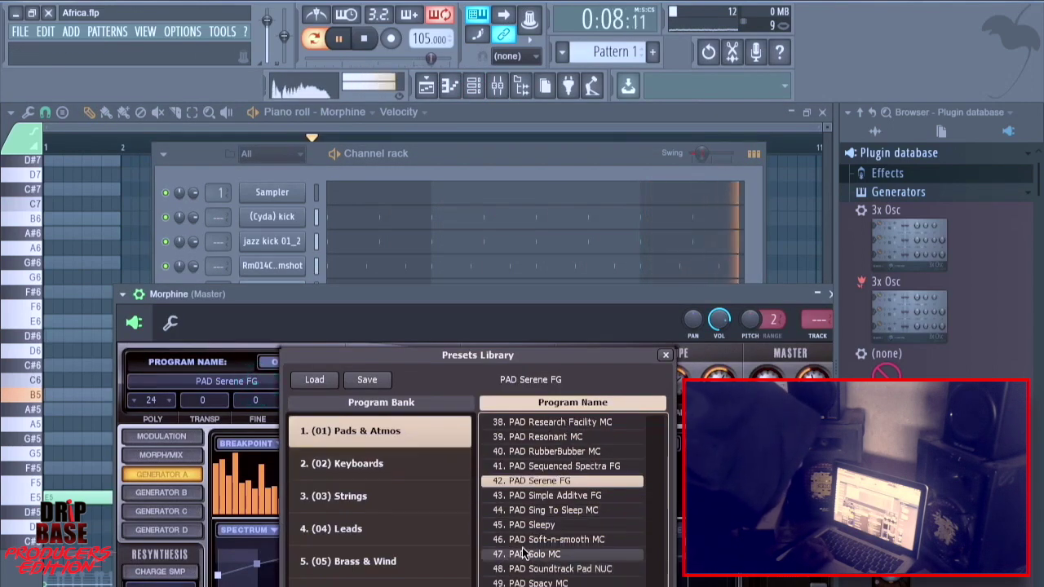
{"action": "double_click", "coordinate": [531, 569]}
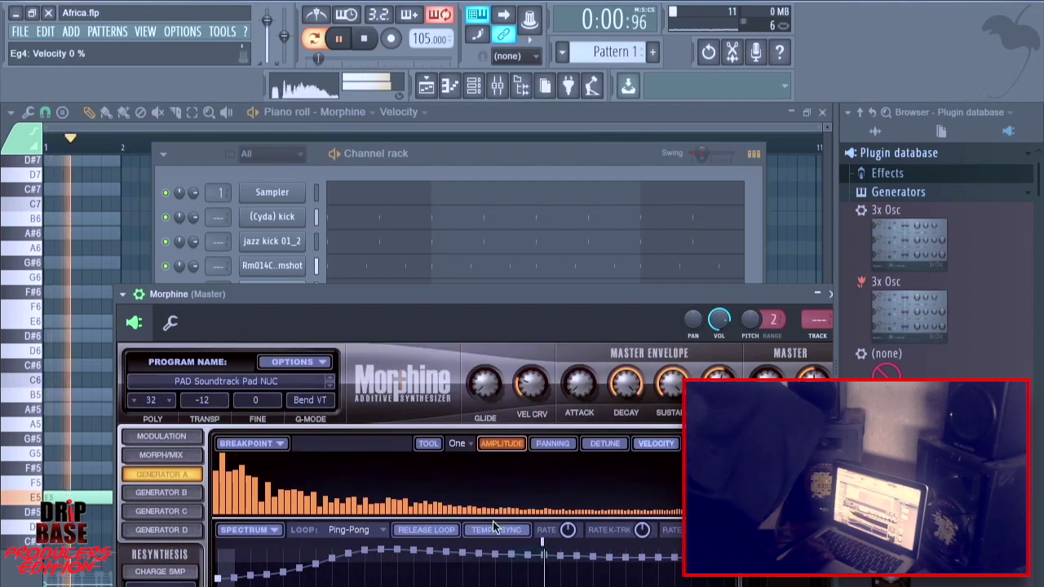
{"action": "left_click", "coordinate": [227, 378]}
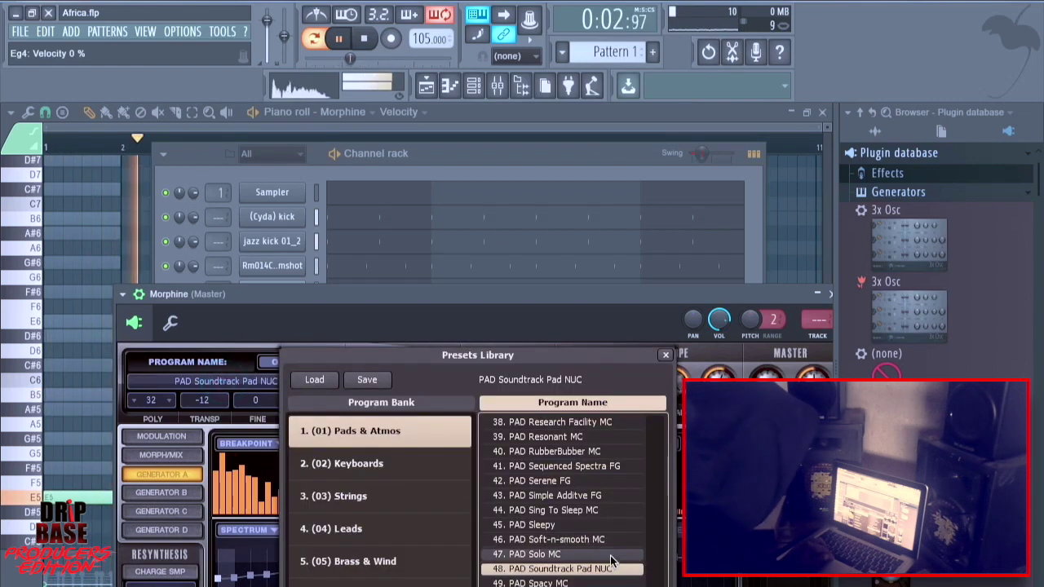
{"action": "double_click", "coordinate": [596, 496]}
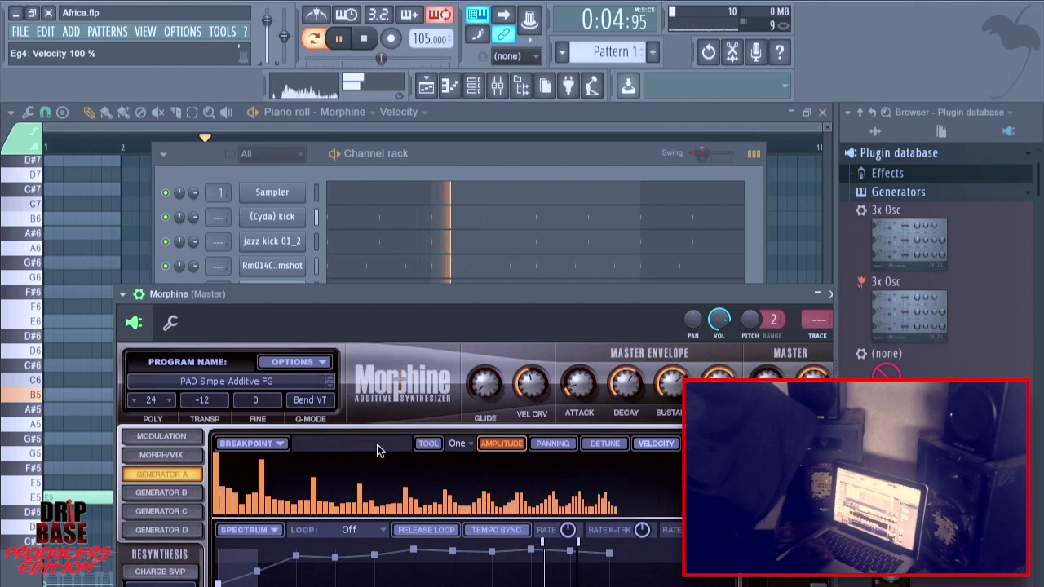
Move the Morphine window so more presets are reachable, and audition PAD Voices in the Wind FG and PAD WaterGlass FG.
{"action": "left_click", "coordinate": [289, 385]}
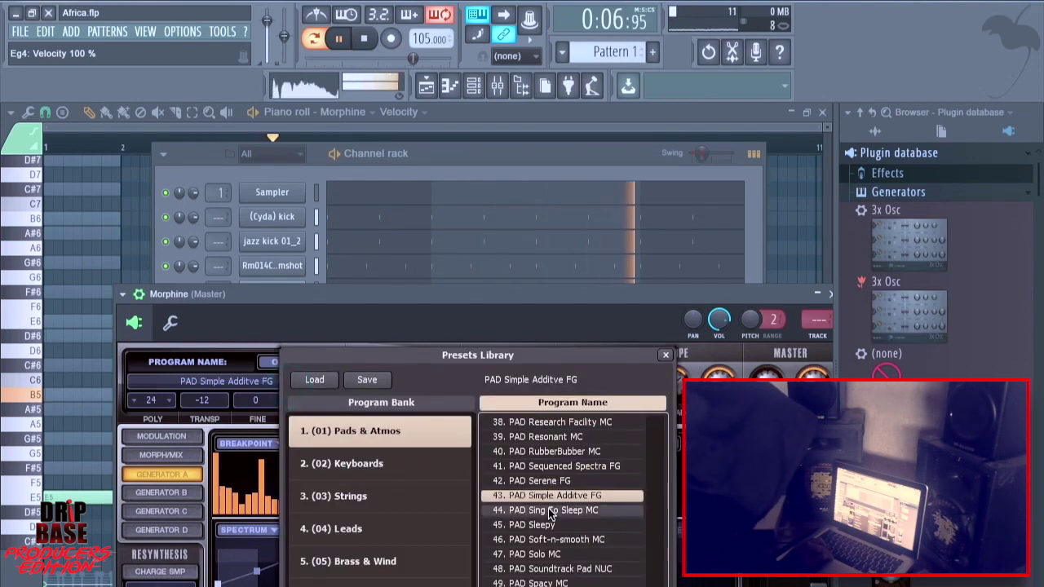
{"action": "left_click_drag", "start_coordinate": [543, 291], "coordinate": [562, 128]}
{"action": "left_click", "coordinate": [275, 230]}
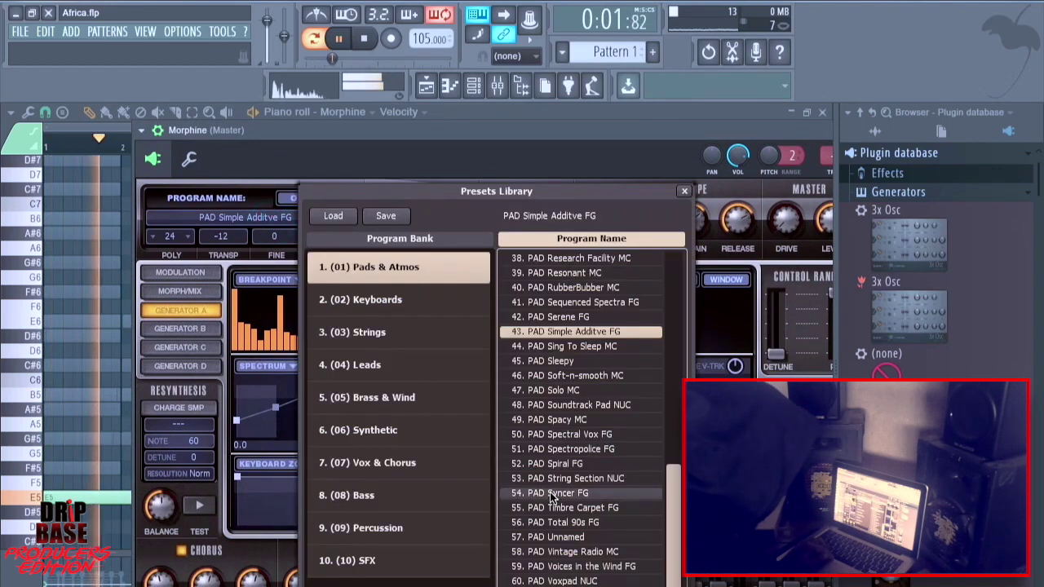
{"action": "double_click", "coordinate": [590, 567]}
{"action": "left_click", "coordinate": [214, 215]}
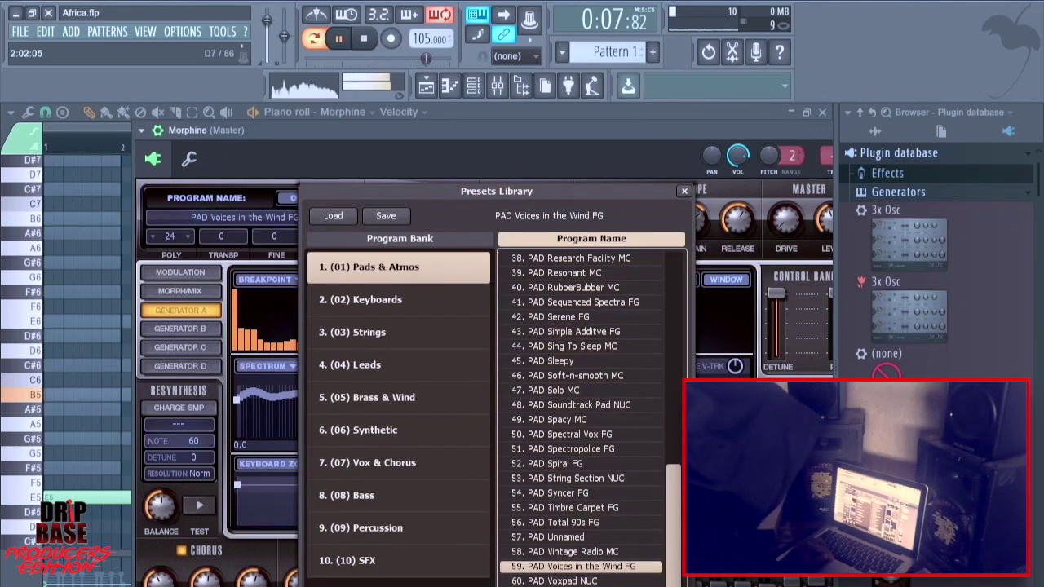
{"action": "key", "text": "Down"}
{"action": "key", "text": "Down"}
{"action": "key", "text": "Return"}
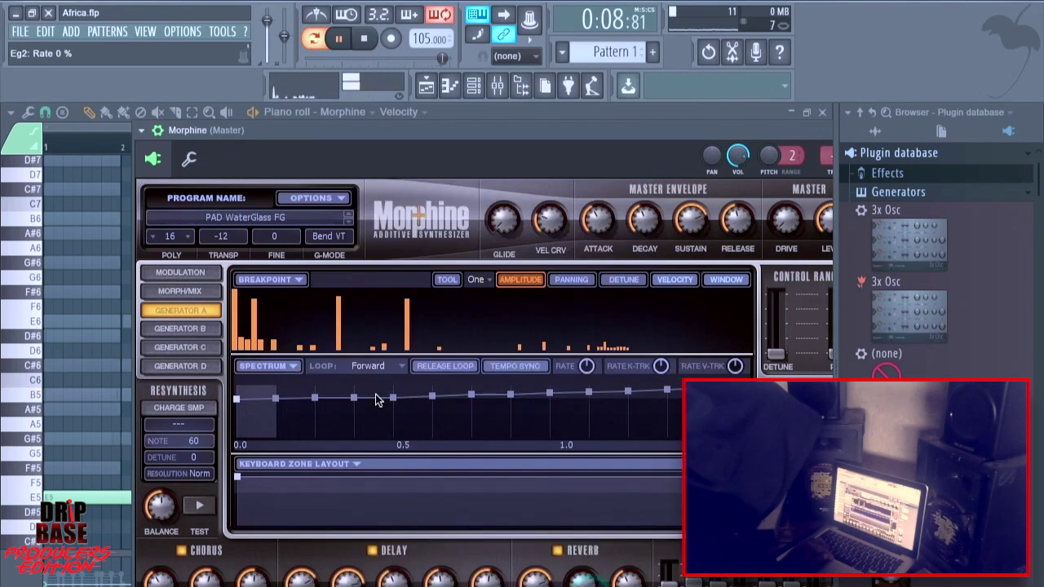
{"action": "left_click", "coordinate": [293, 218]}
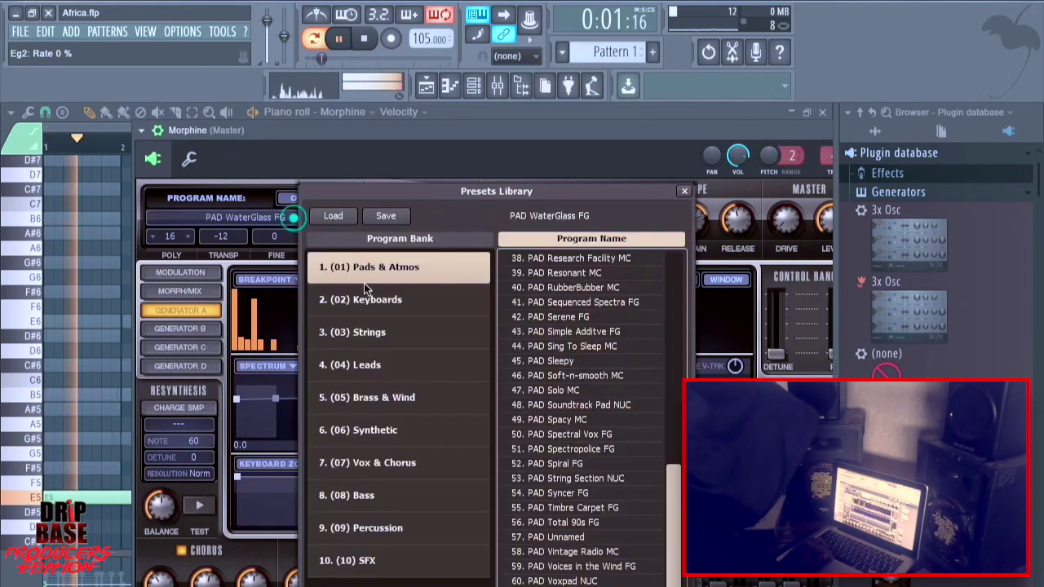
{"action": "left_click", "coordinate": [587, 480]}
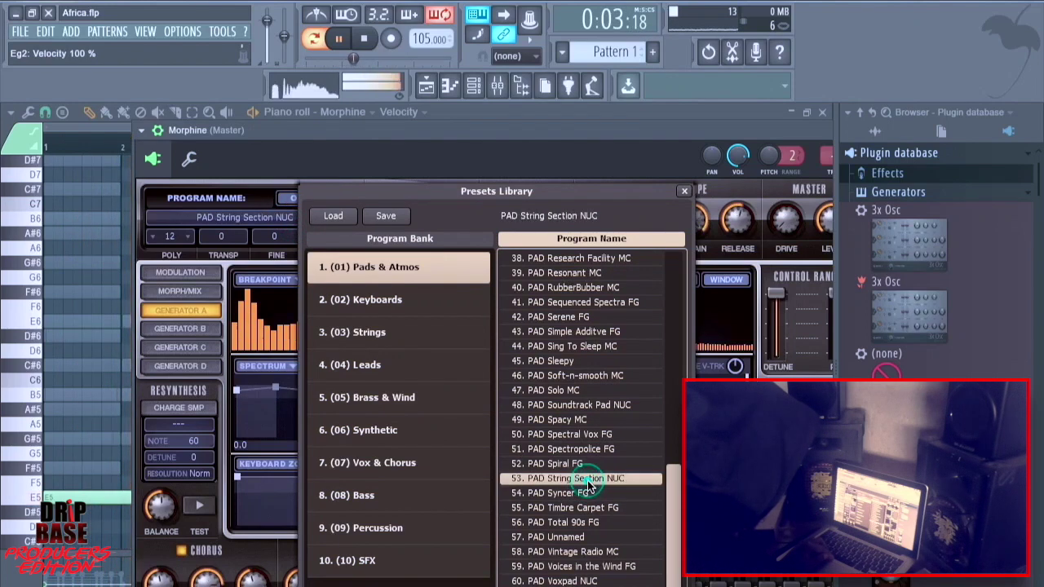
{"action": "left_click", "coordinate": [585, 568]}
{"action": "key", "text": "Return"}
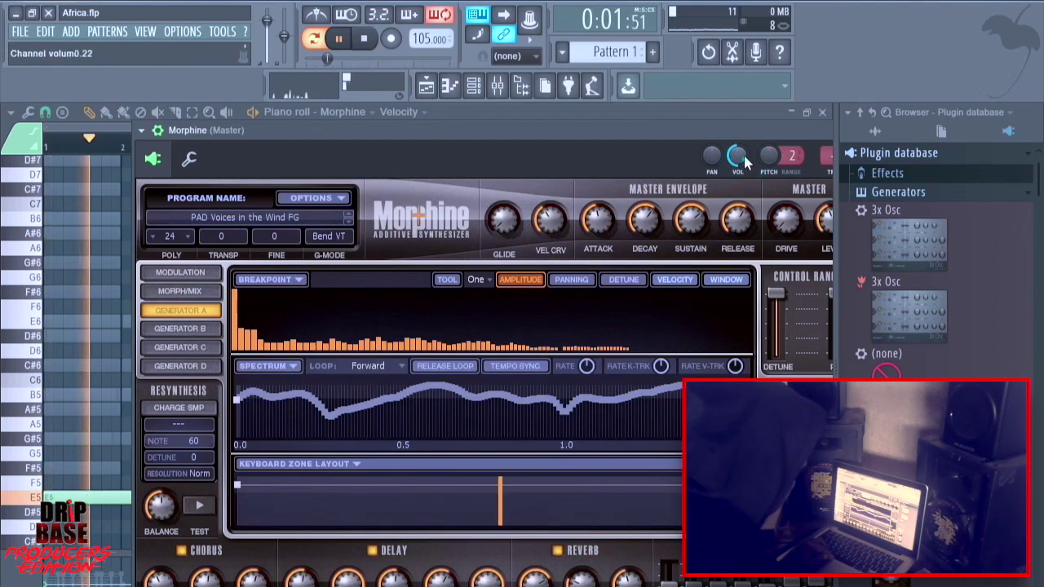
Audition the PAD Motion FG and PAD Aincient Air FG presets from the Pads & Atmos bank.
{"action": "left_click", "coordinate": [290, 217]}
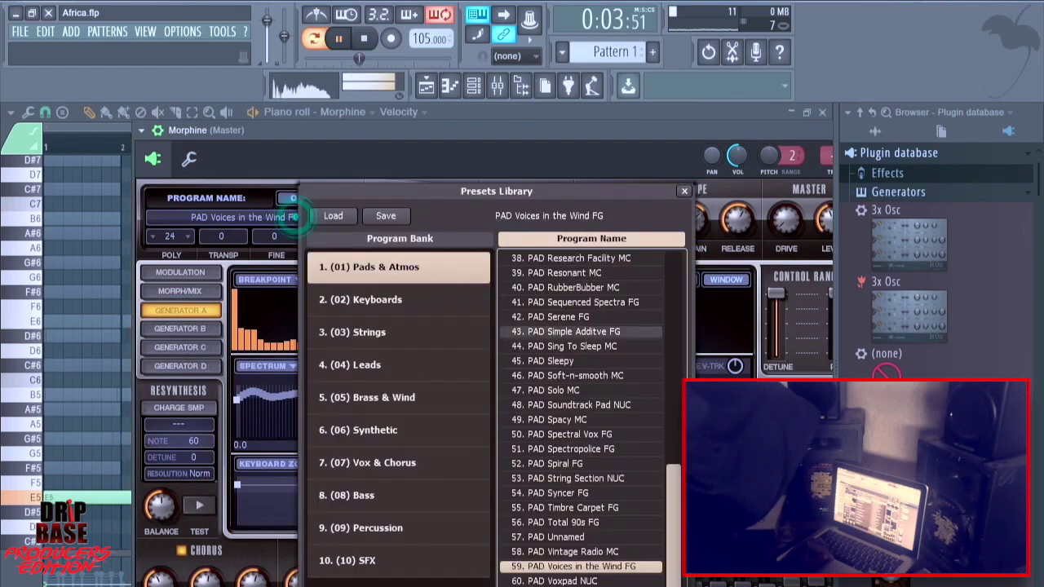
{"action": "scroll", "coordinate": [624, 380], "scroll_direction": "up", "scroll_amount": 3}
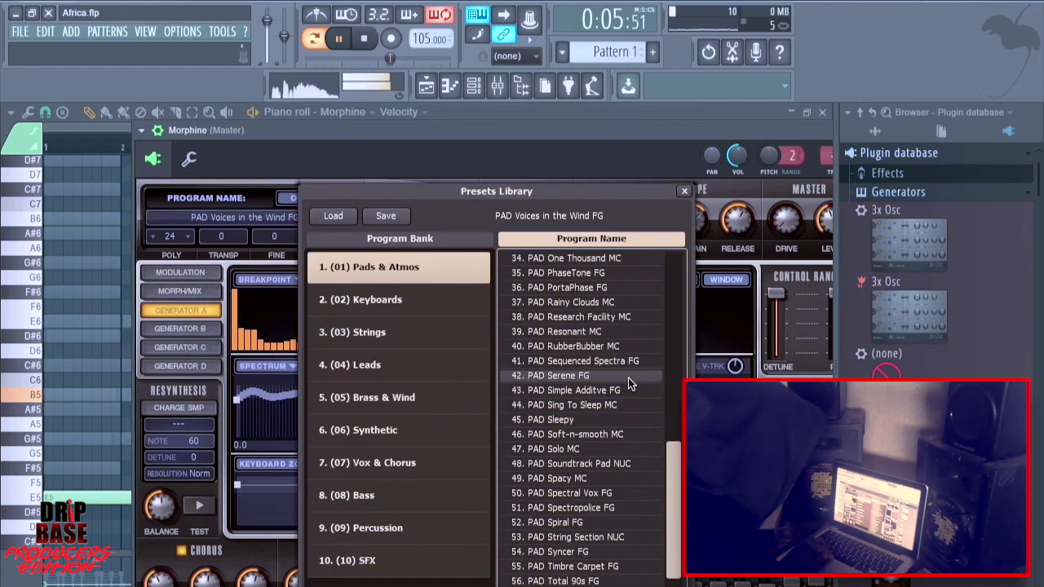
{"action": "scroll", "coordinate": [629, 379], "scroll_direction": "up", "scroll_amount": 4}
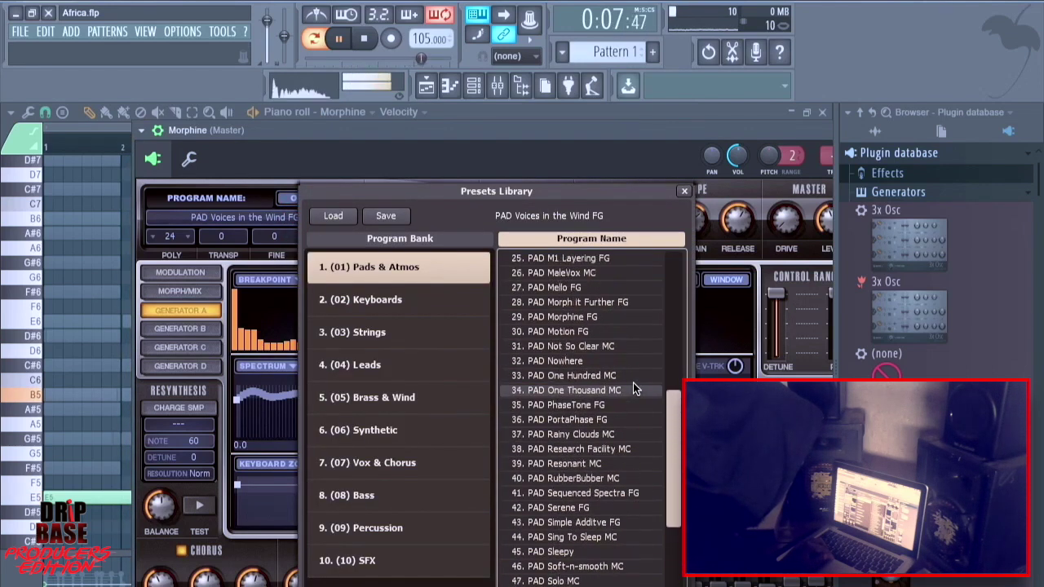
{"action": "left_click", "coordinate": [290, 217]}
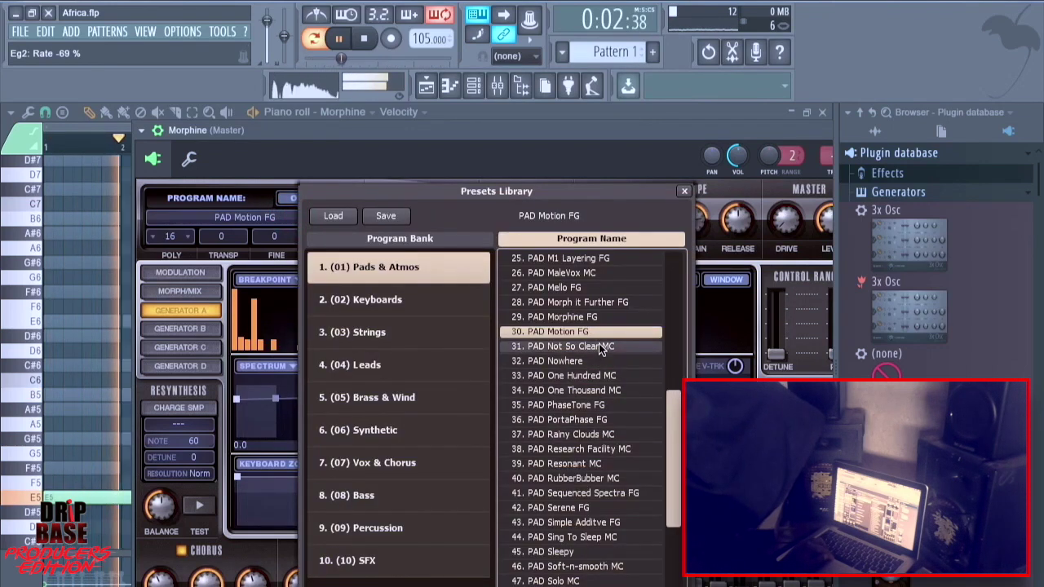
{"action": "scroll", "coordinate": [584, 325], "scroll_direction": "up", "scroll_amount": 5}
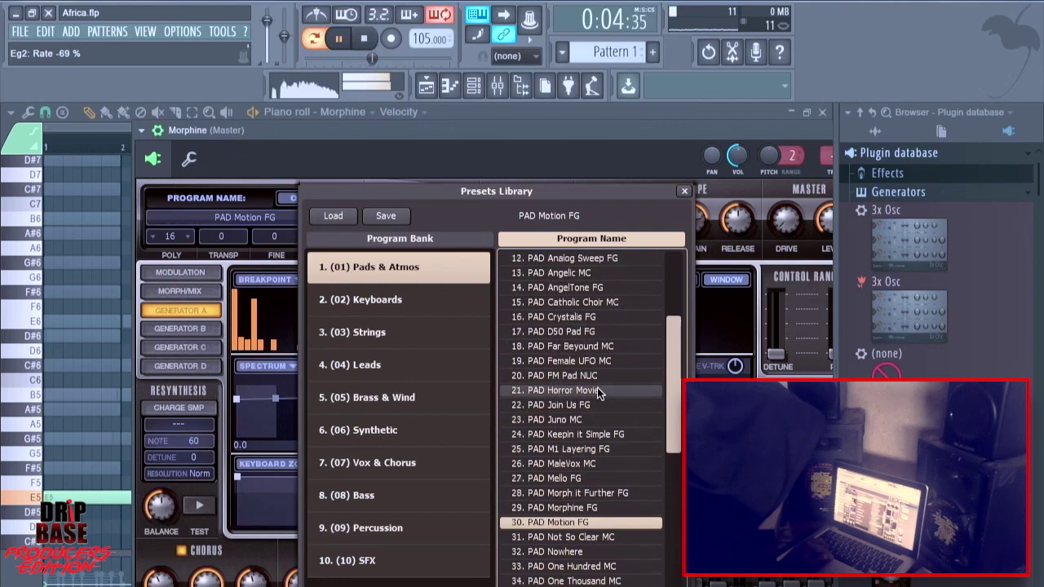
{"action": "scroll", "coordinate": [594, 324], "scroll_direction": "up", "scroll_amount": 1}
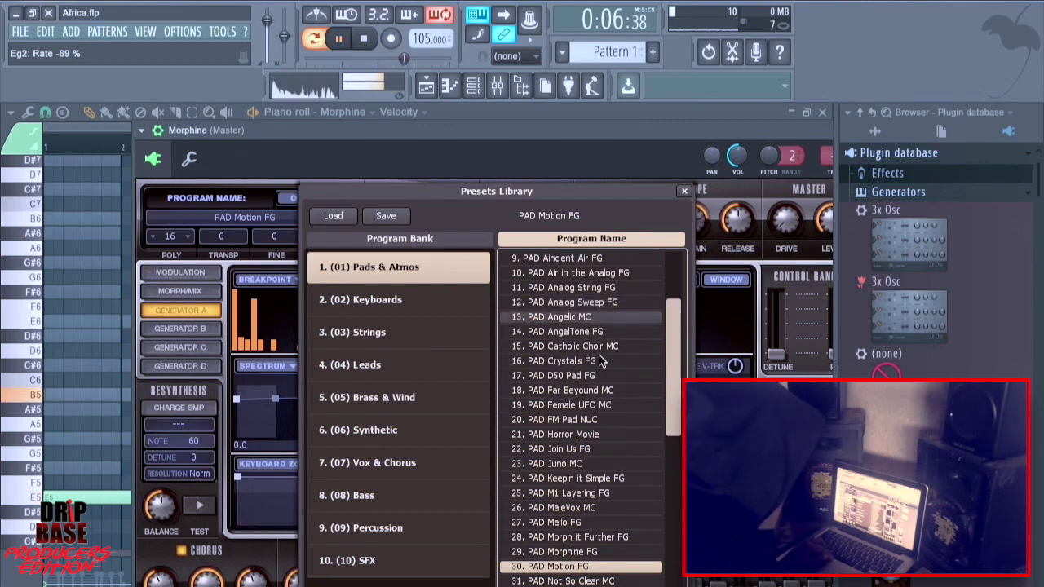
{"action": "double_click", "coordinate": [606, 260]}
Set Morphine back to the PAD Voices in the Wind FG preset.
{"action": "left_click", "coordinate": [281, 218]}
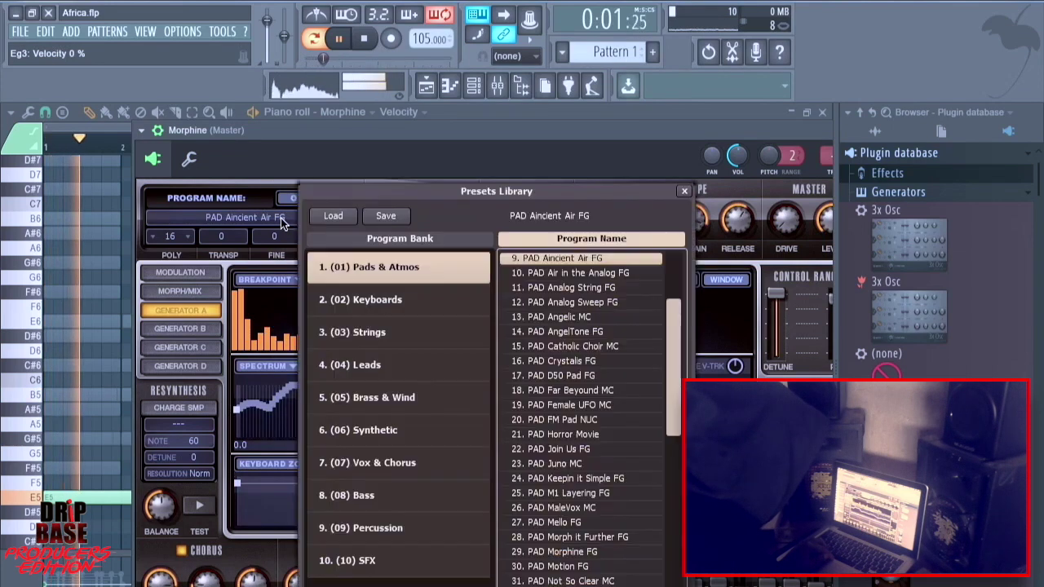
{"action": "scroll", "coordinate": [568, 513], "scroll_direction": "down", "scroll_amount": 10}
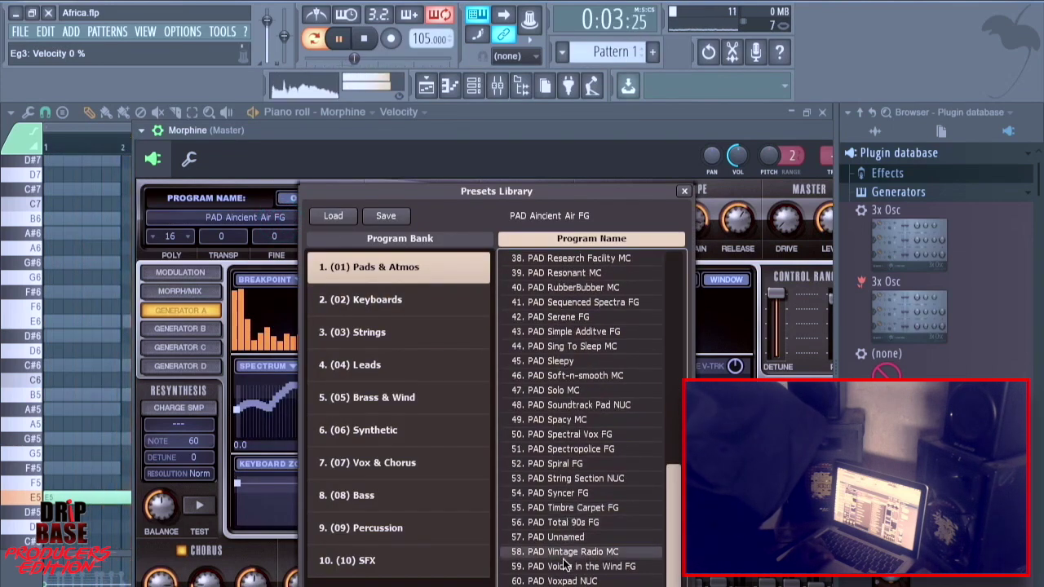
{"action": "double_click", "coordinate": [580, 566]}
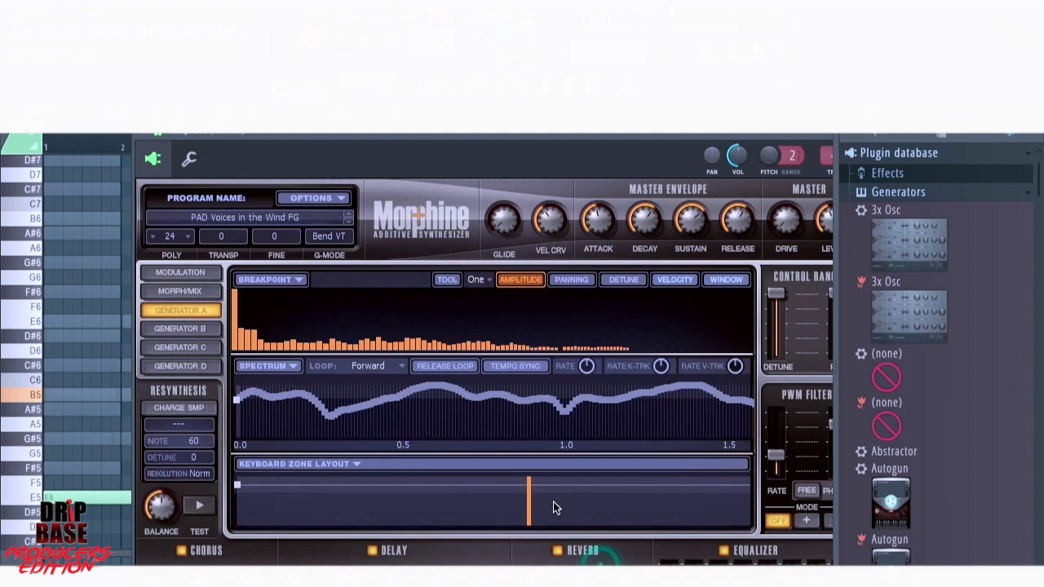
{"action": "left_click", "coordinate": [264, 217]}
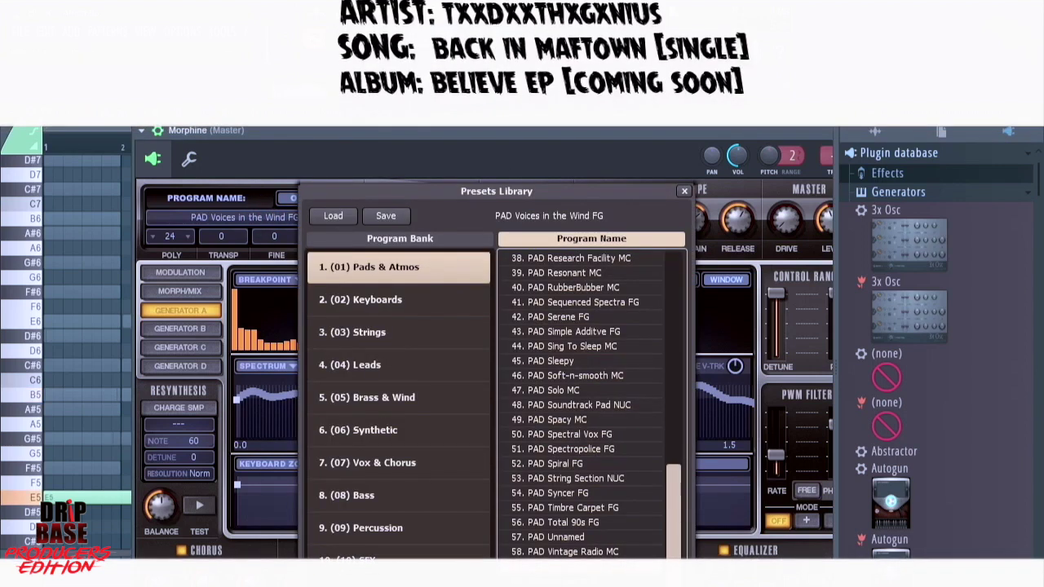
Add the Harmless synthesizer as a new channel and load its E-Bass NUC preset from the Basses category.
{"action": "key", "text": "F6"}
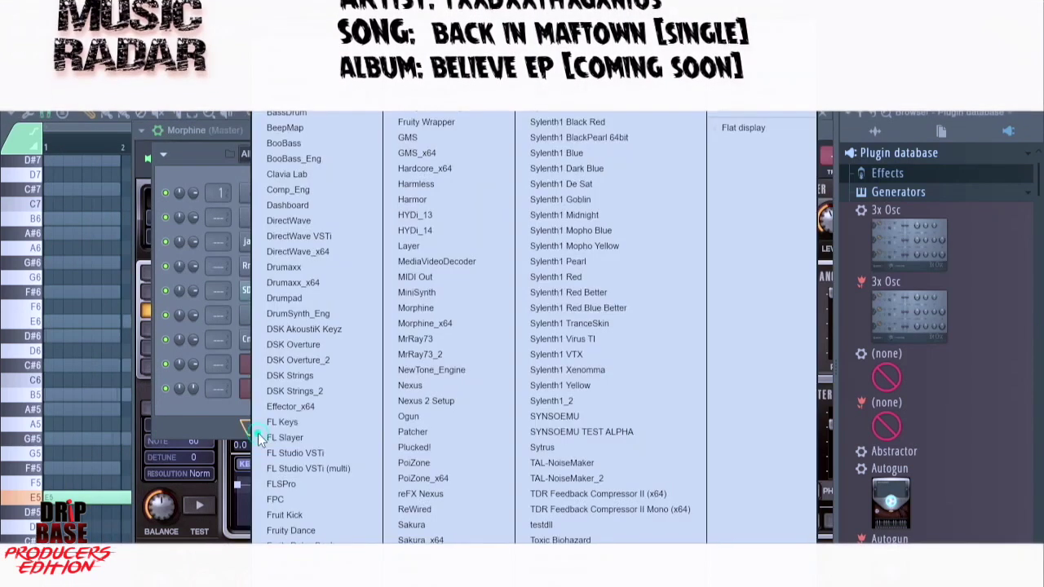
{"action": "left_click", "coordinate": [271, 427]}
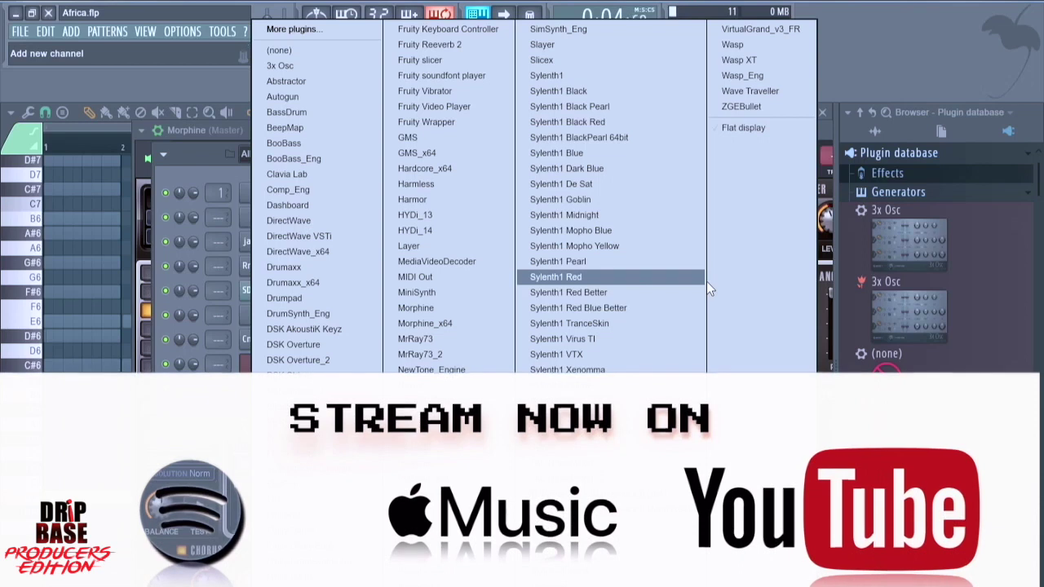
{"action": "left_click", "coordinate": [440, 185]}
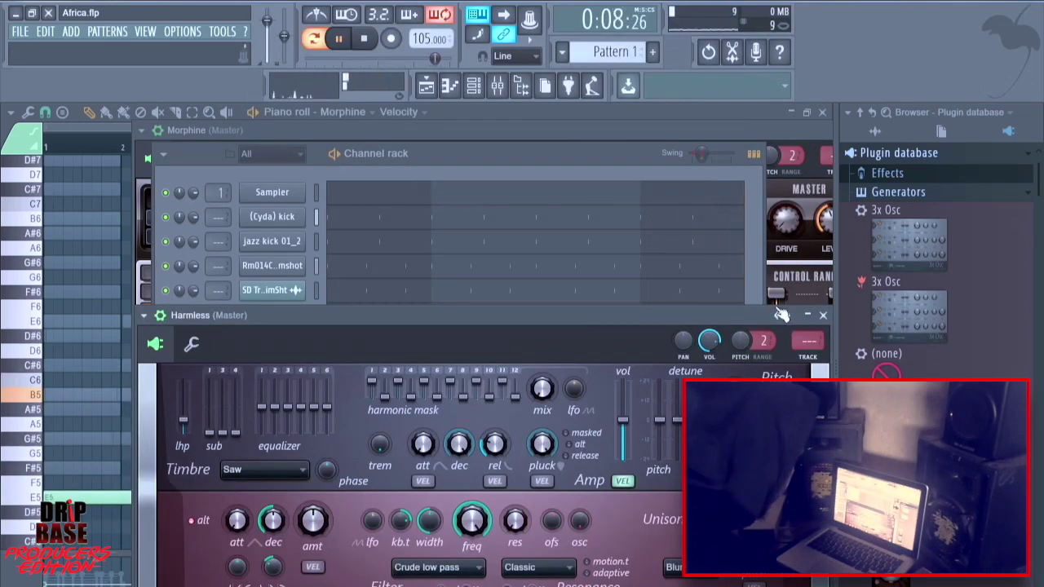
{"action": "mouse_move", "coordinate": [832, 336]}
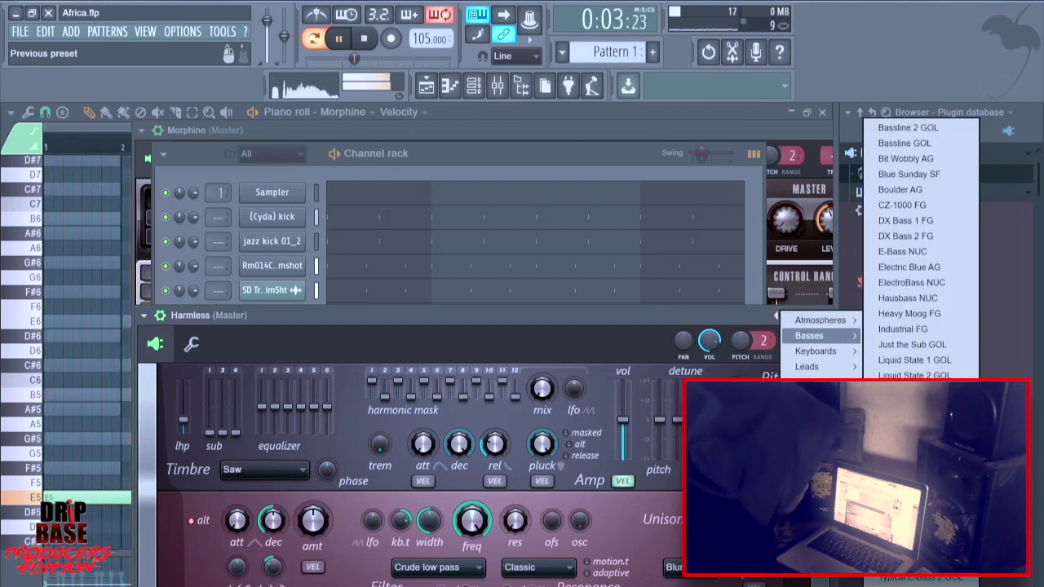
{"action": "left_click", "coordinate": [921, 251]}
In the E-Bass NUC piano roll, draw a three-beat E5 and a one-beat F#5 to fill bar 1.
{"action": "left_click", "coordinate": [446, 154]}
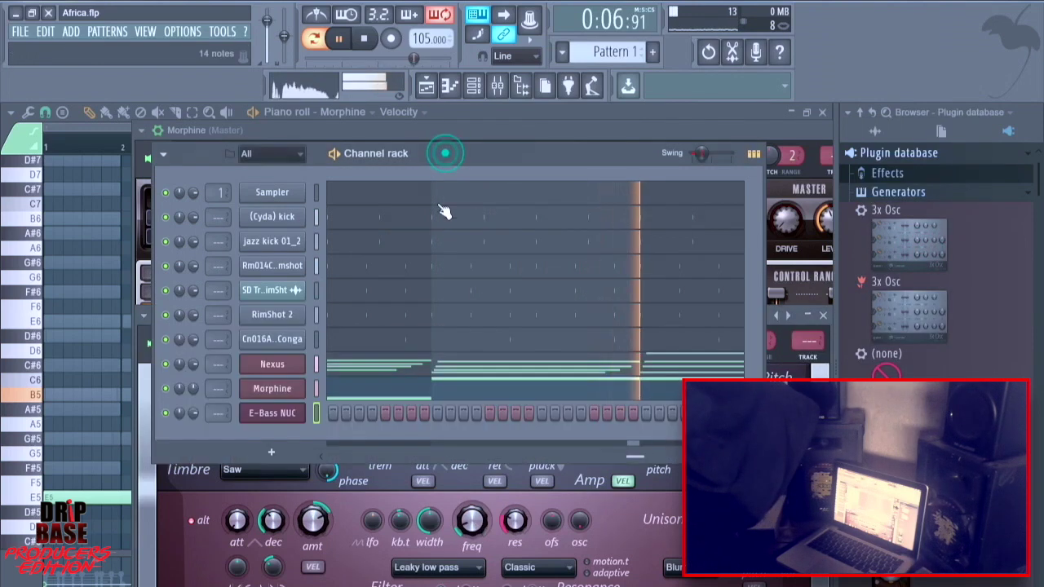
{"action": "right_click", "coordinate": [271, 412]}
{"action": "left_click", "coordinate": [334, 410]}
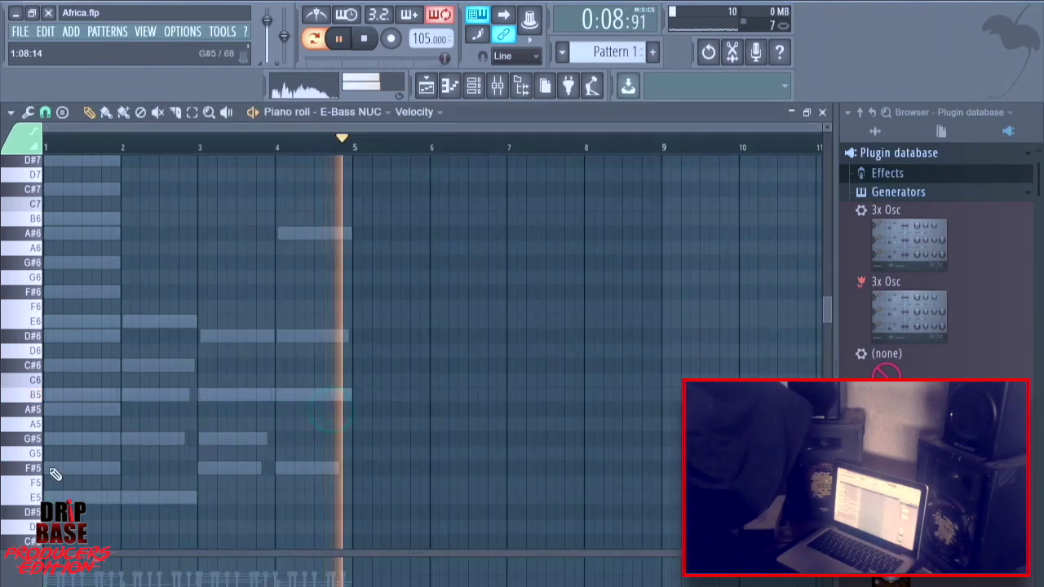
{"action": "left_click", "coordinate": [177, 496]}
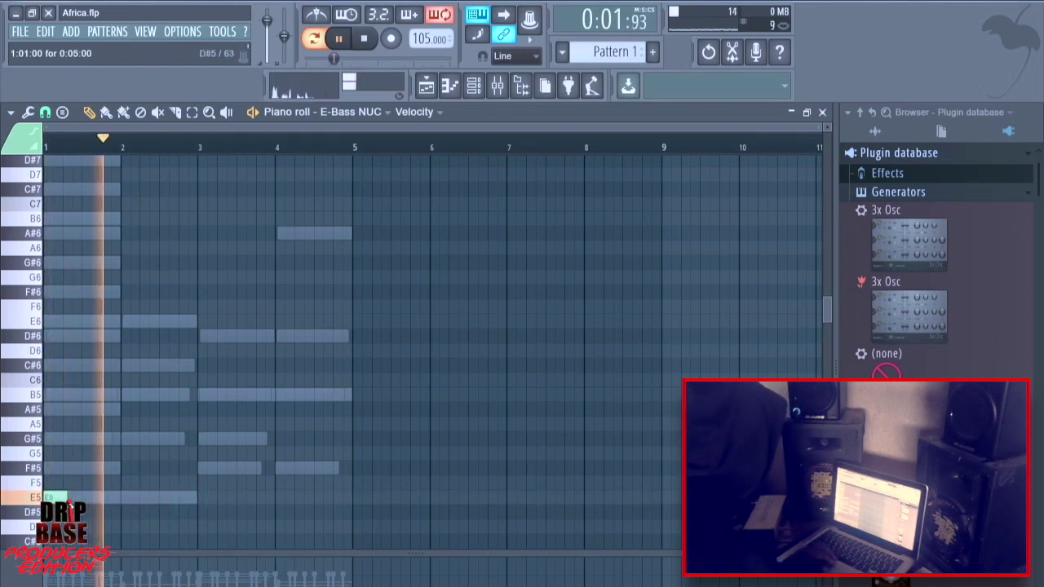
{"action": "left_click_drag", "start_coordinate": [815, 126], "coordinate": [163, 503]}
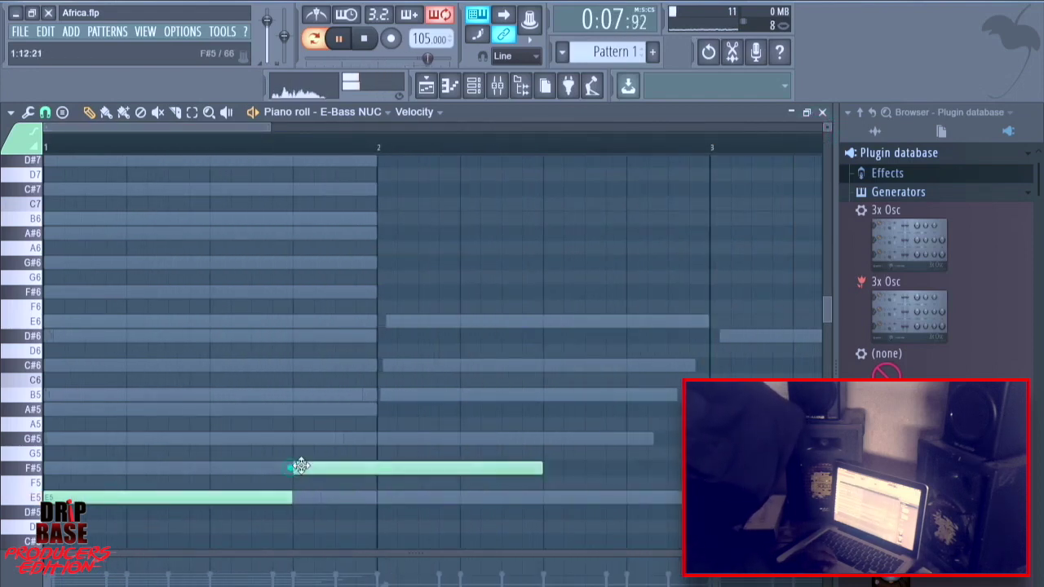
{"action": "left_click_drag", "start_coordinate": [395, 468], "coordinate": [376, 468]}
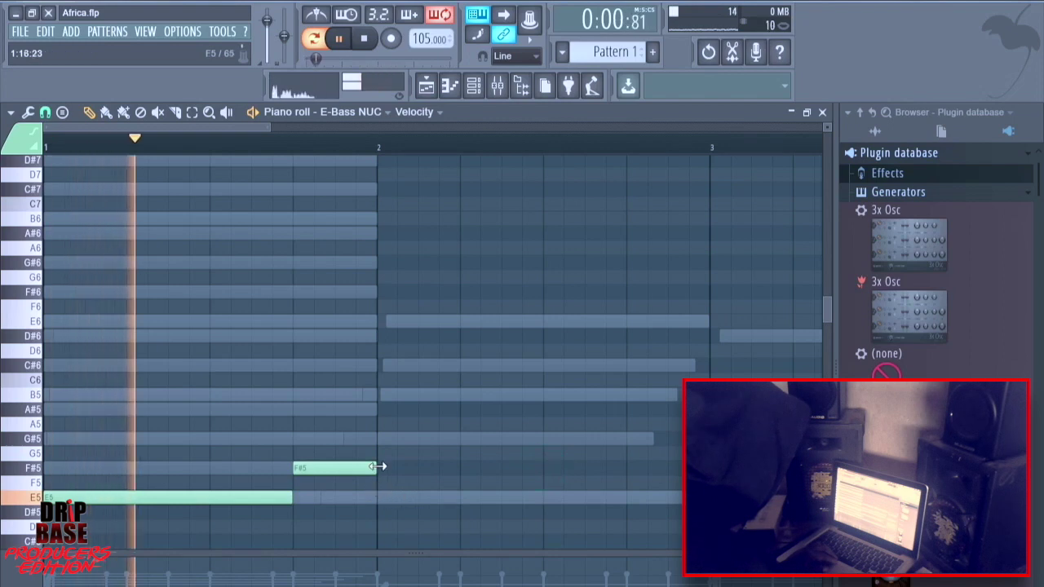
Split bar 1's last beat into F#5 and G#5, and add full-bar notes B5 in bar 2 and E5 in bar 3.
{"action": "left_click", "coordinate": [380, 394]}
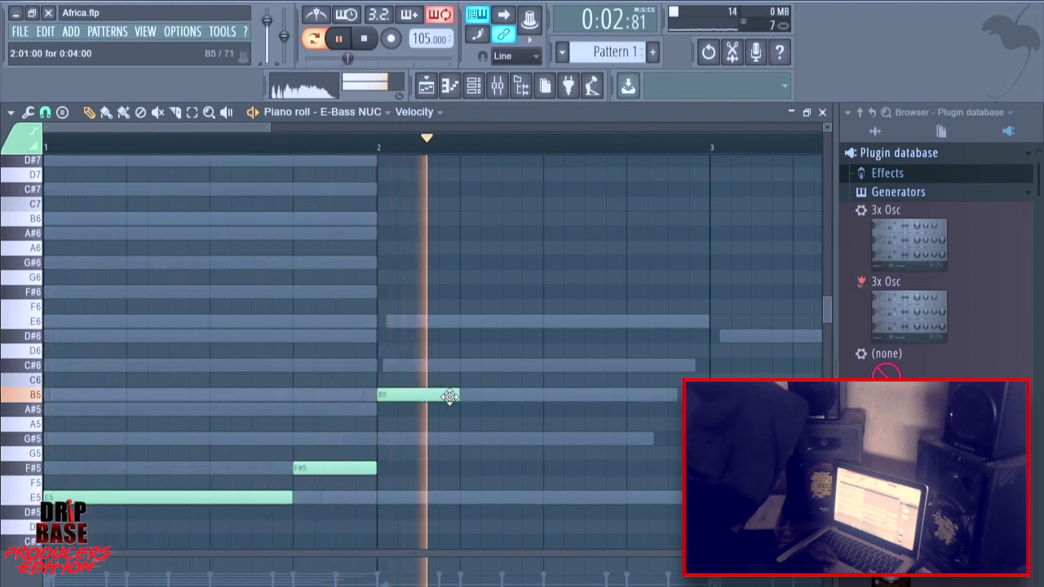
{"action": "left_click_drag", "start_coordinate": [457, 395], "coordinate": [681, 396]}
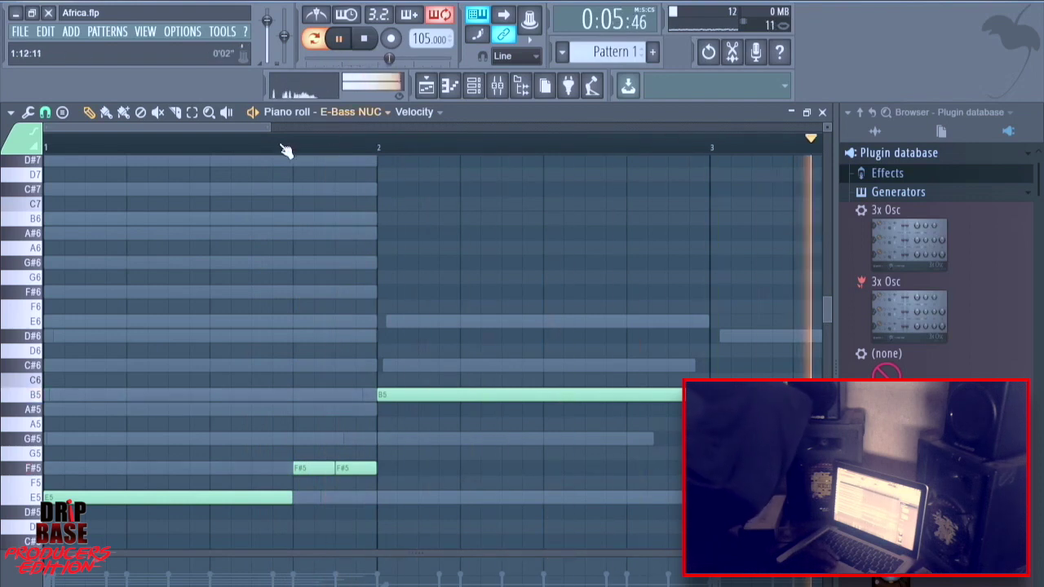
{"action": "left_click_drag", "start_coordinate": [268, 127], "coordinate": [469, 127]}
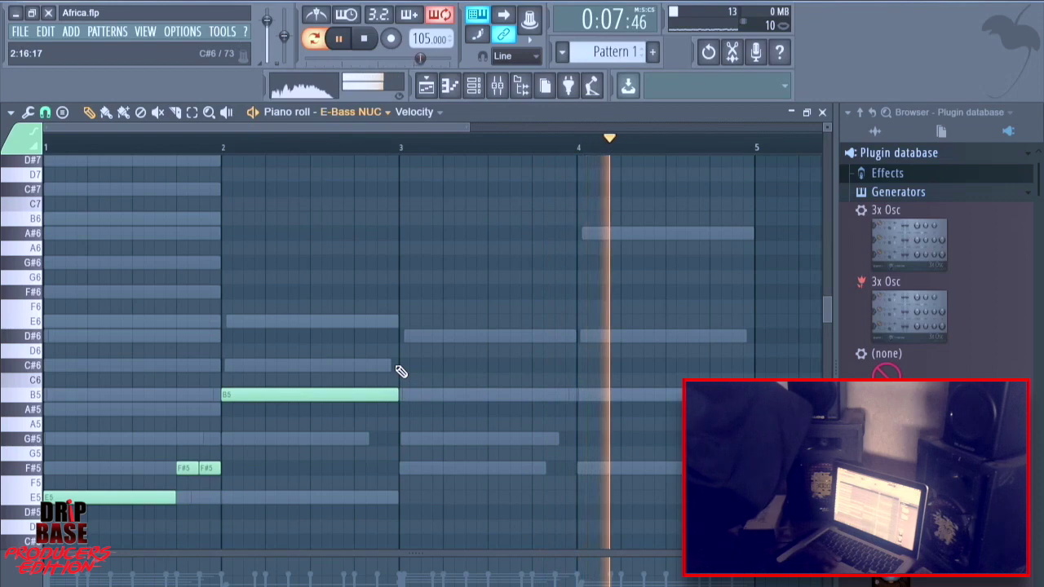
{"action": "left_click_drag", "start_coordinate": [428, 506], "coordinate": [569, 492]}
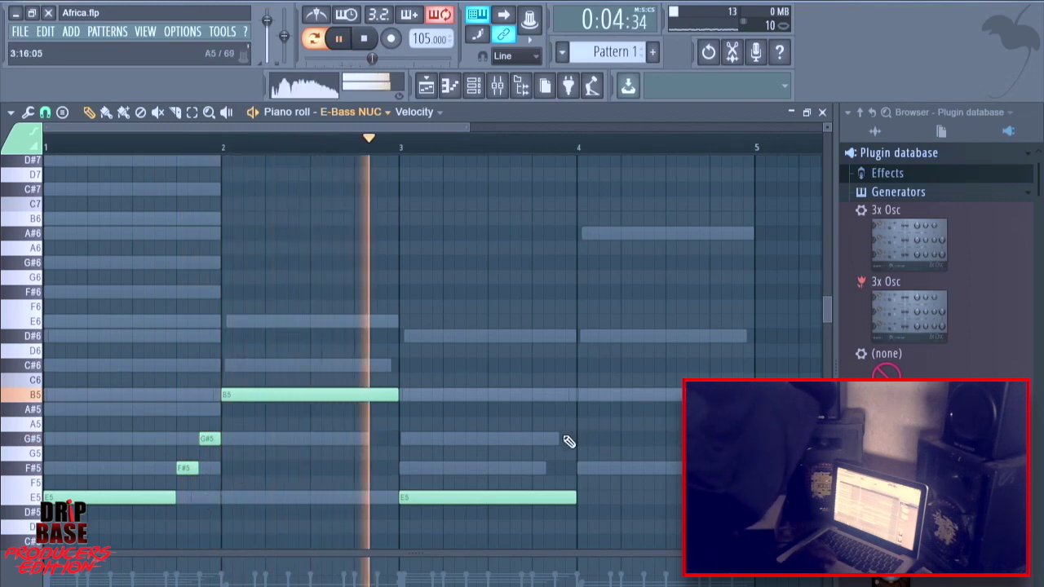
Shorten bar 3's E5 to three beats and fill its last beat with short F#5 and G#5 notes.
{"action": "key", "text": "space"}
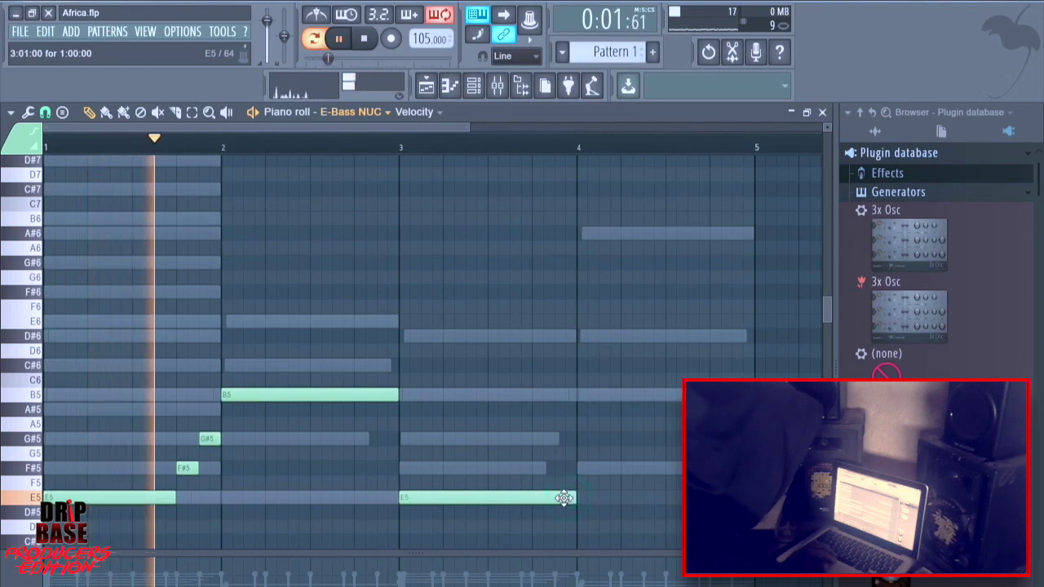
{"action": "left_click_drag", "start_coordinate": [562, 500], "coordinate": [535, 503]}
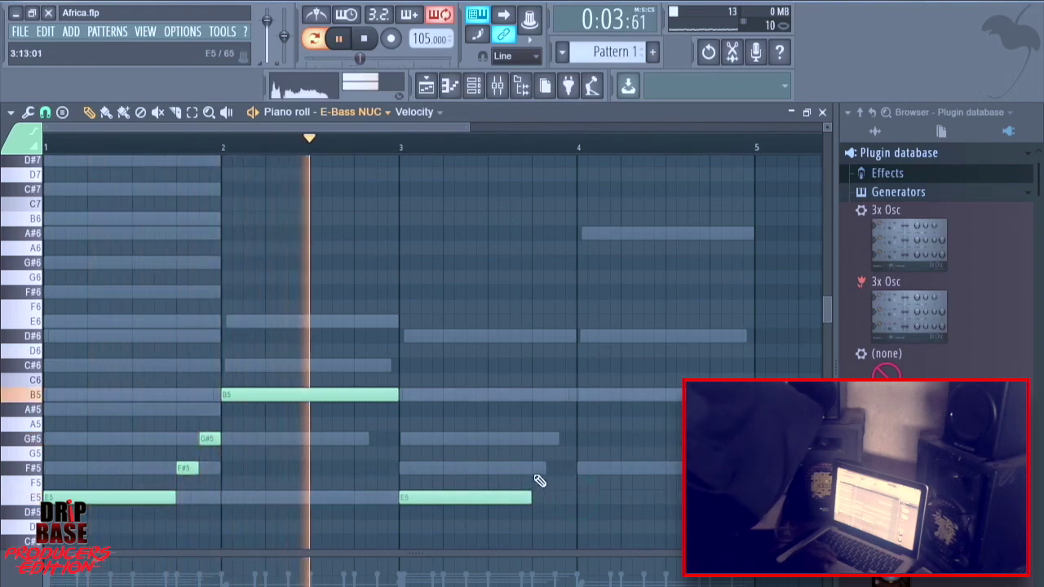
{"action": "left_click", "coordinate": [532, 468]}
{"action": "left_click_drag", "start_coordinate": [663, 468], "coordinate": [556, 469]}
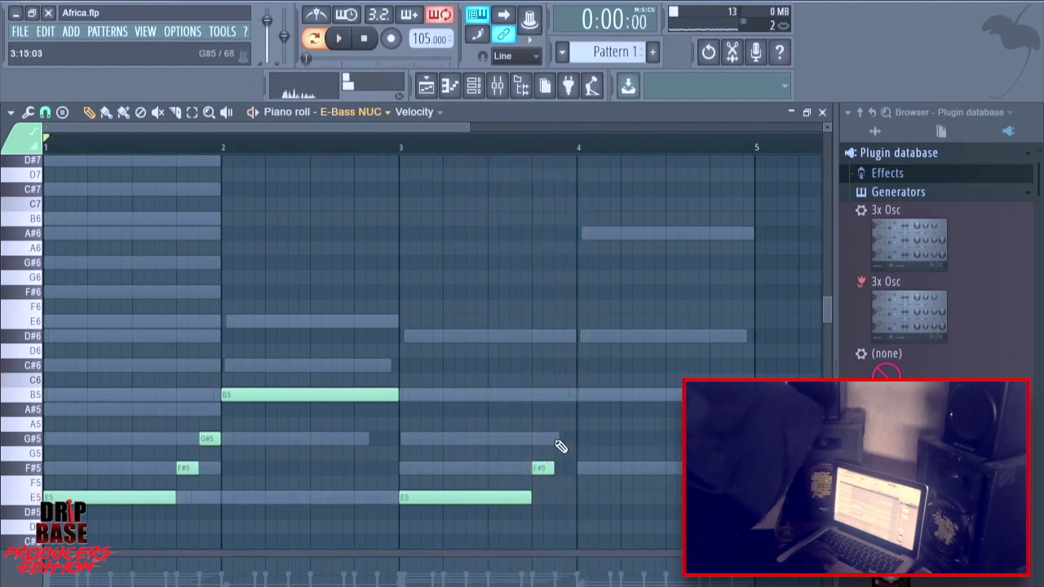
{"action": "left_click", "coordinate": [554, 440]}
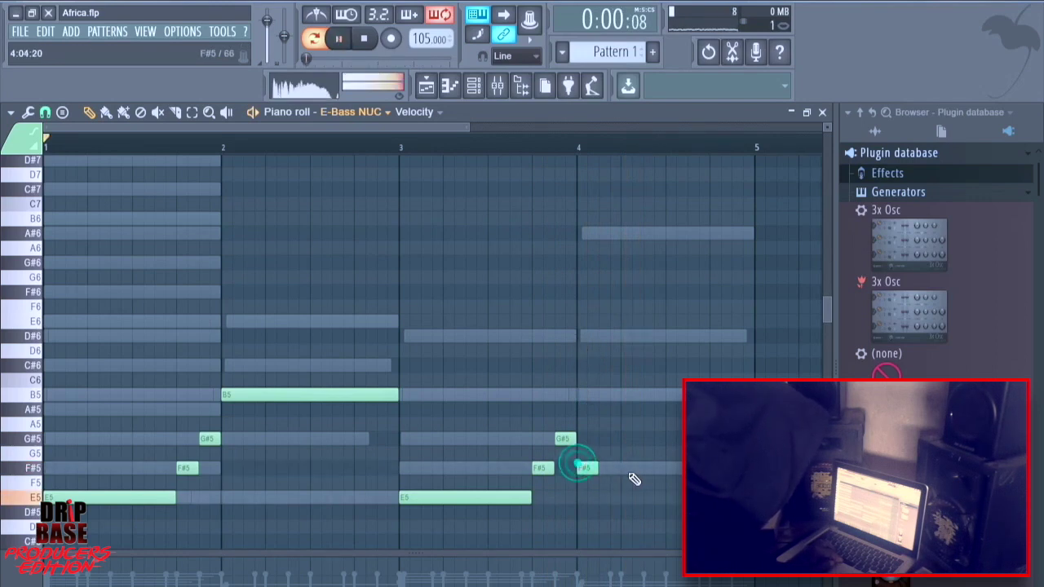
Lengthen the F#5 note in bar 4, add a short C#6 near the bar's end, and set the grid snap to 1/4 beat.
{"action": "left_click_drag", "start_coordinate": [598, 470], "coordinate": [734, 470]}
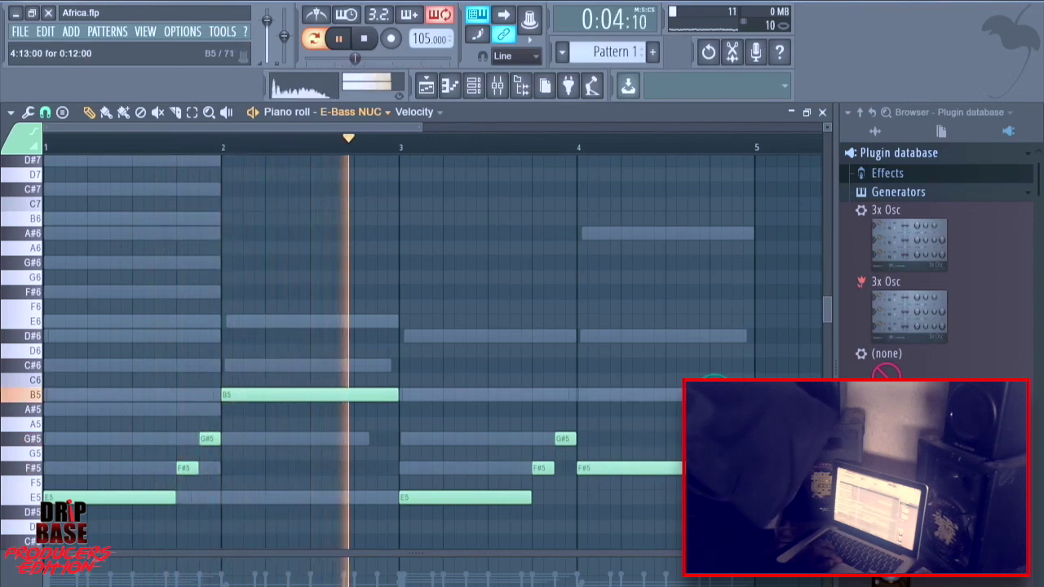
{"action": "left_click", "coordinate": [174, 112]}
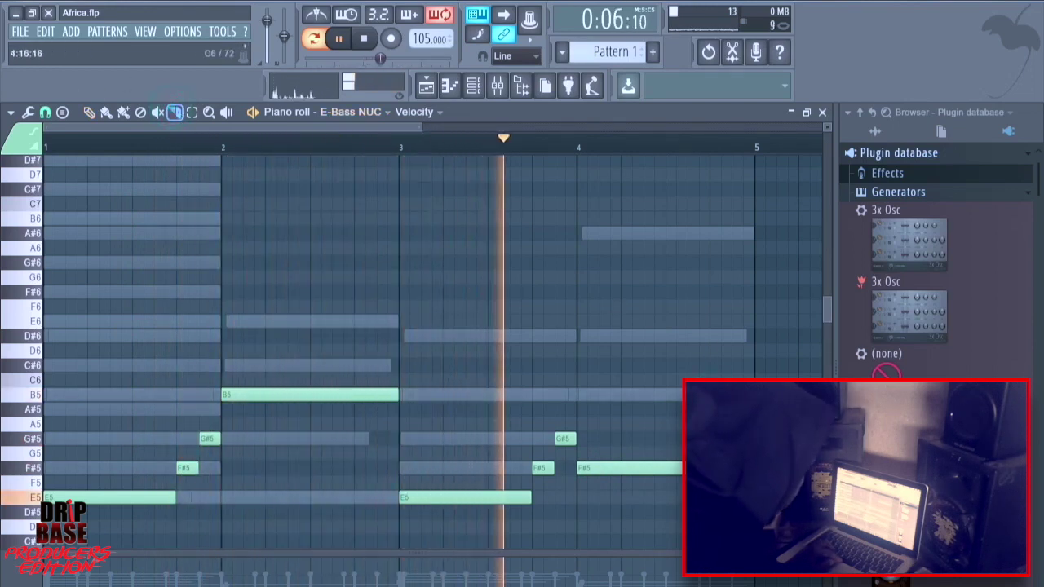
{"action": "left_click", "coordinate": [123, 112]}
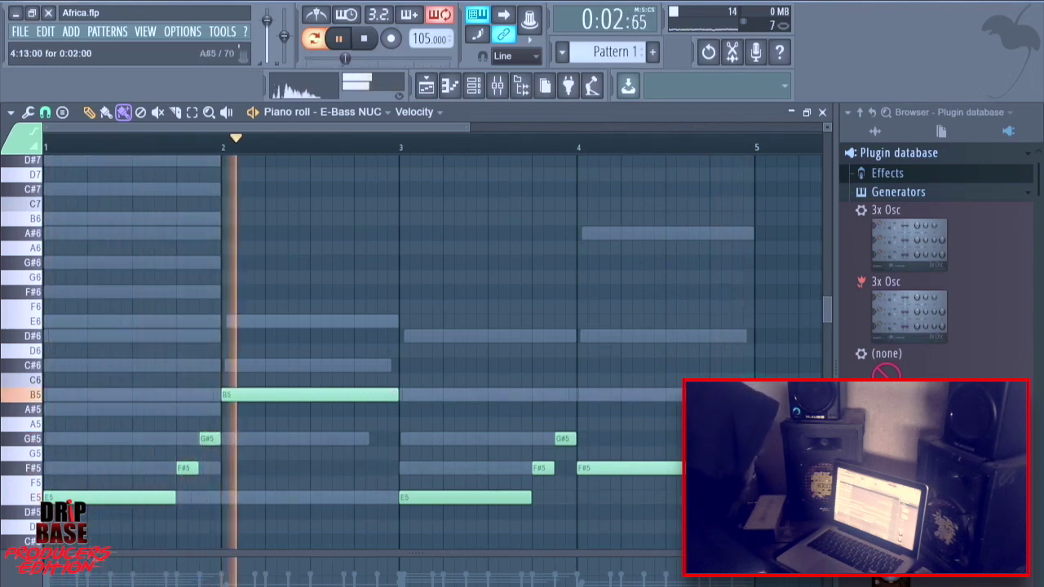
{"action": "left_click", "coordinate": [44, 113]}
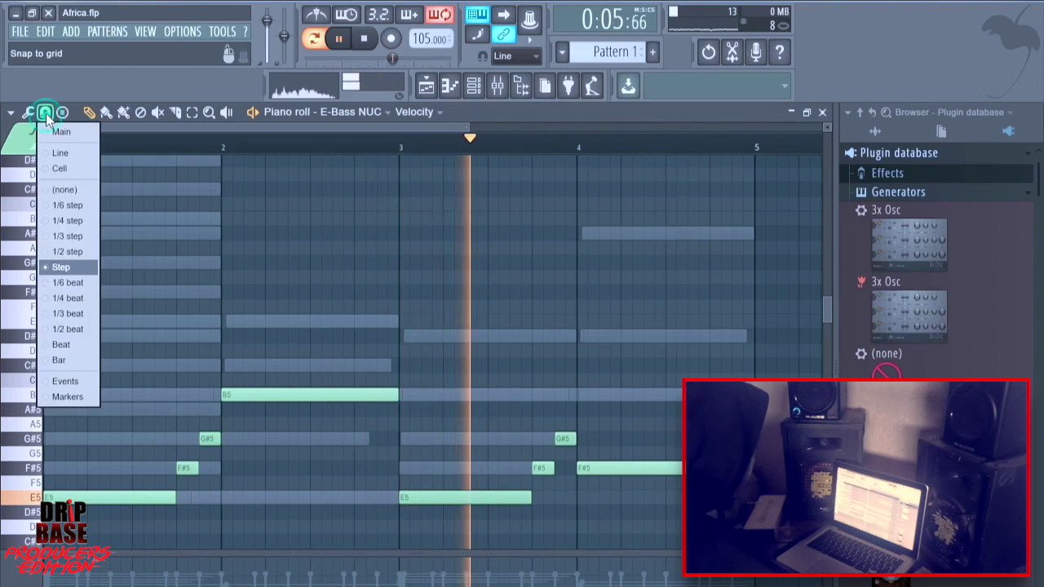
{"action": "left_click", "coordinate": [62, 221]}
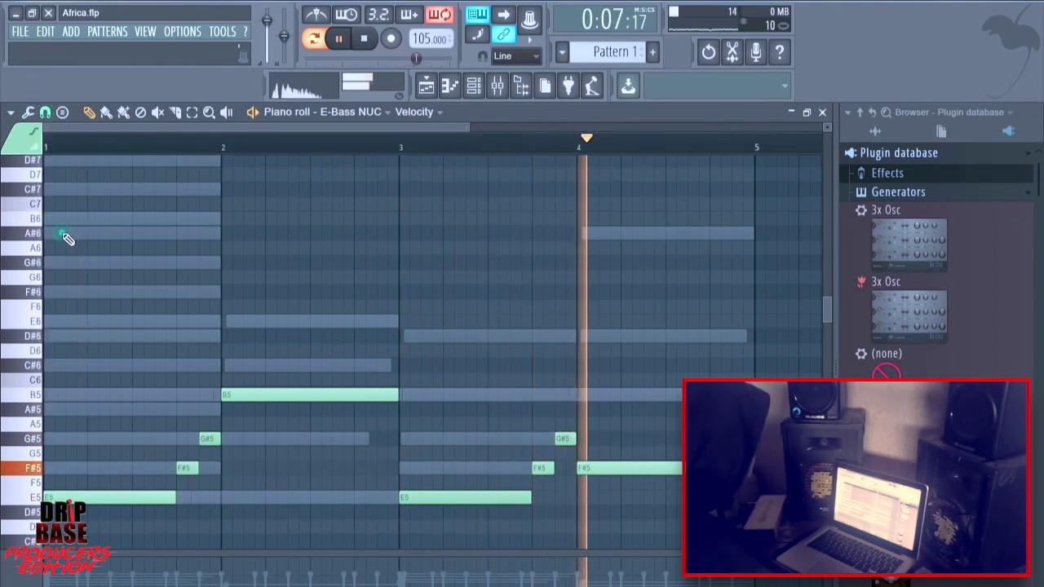
{"action": "left_click", "coordinate": [45, 112]}
{"action": "left_click", "coordinate": [68, 300]}
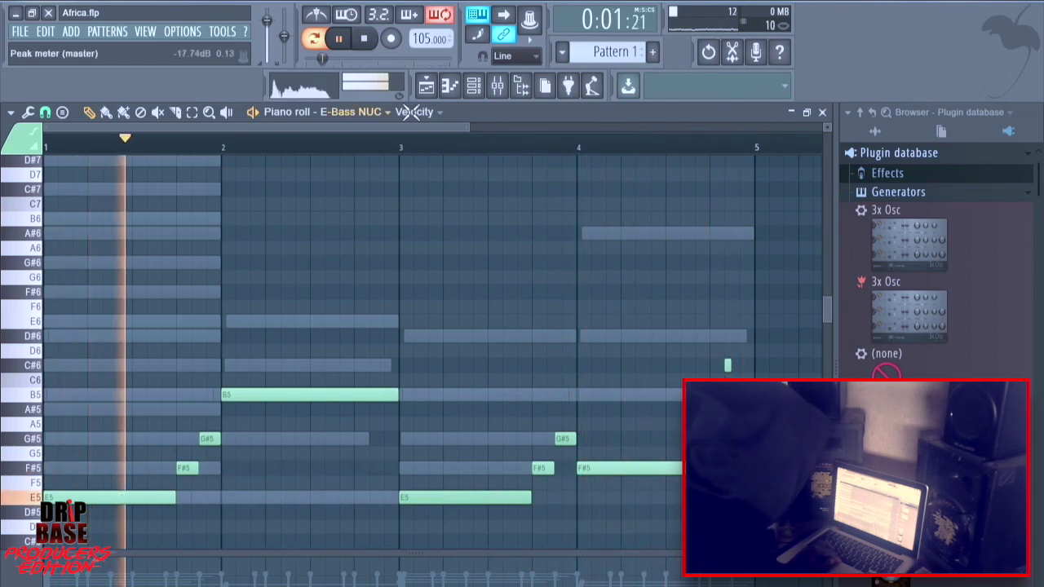
Audition the Electric Blue AG and Heavy Moog FG presets on the Harmless bass channel and load Simplton GOL from Basses.
{"action": "left_click", "coordinate": [475, 86]}
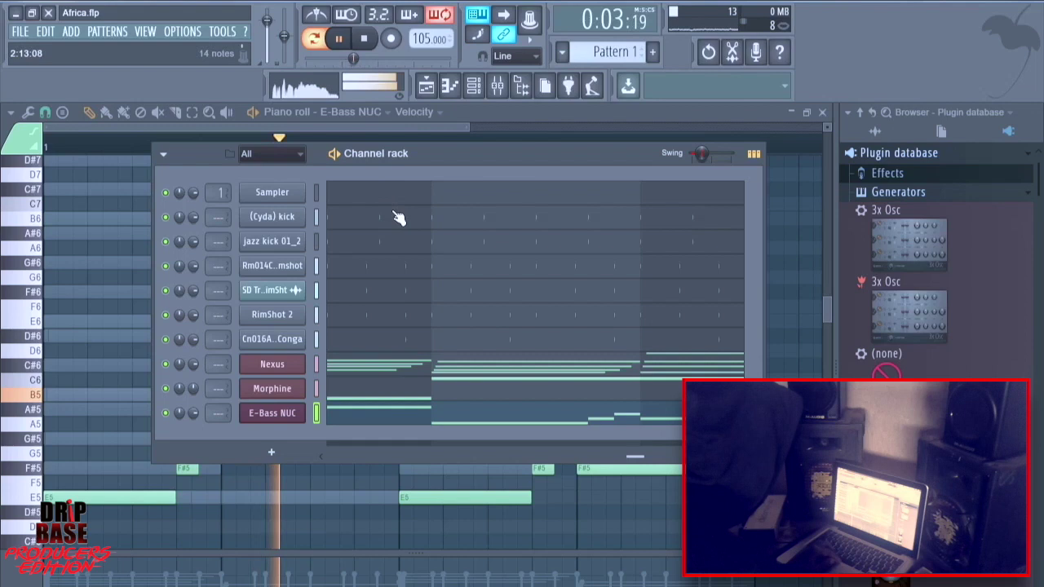
{"action": "left_click", "coordinate": [271, 413]}
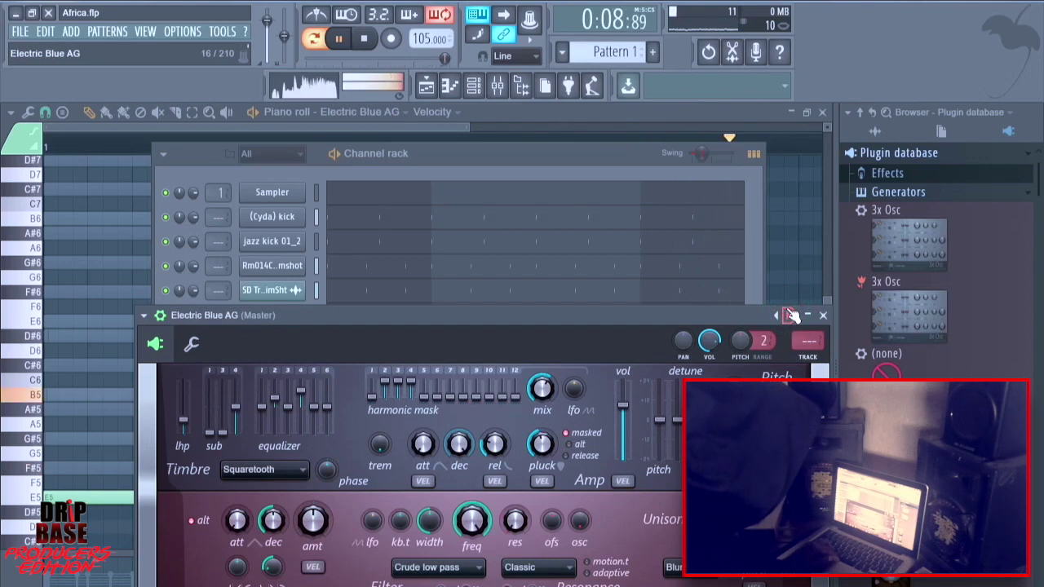
{"action": "left_click", "coordinate": [789, 314]}
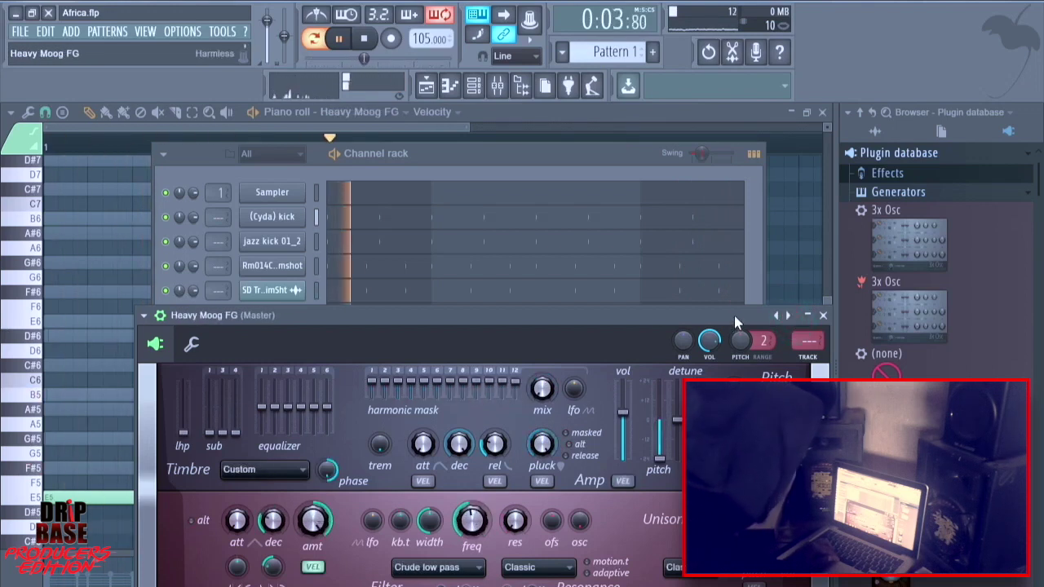
{"action": "left_click_drag", "start_coordinate": [733, 315], "coordinate": [724, 200]}
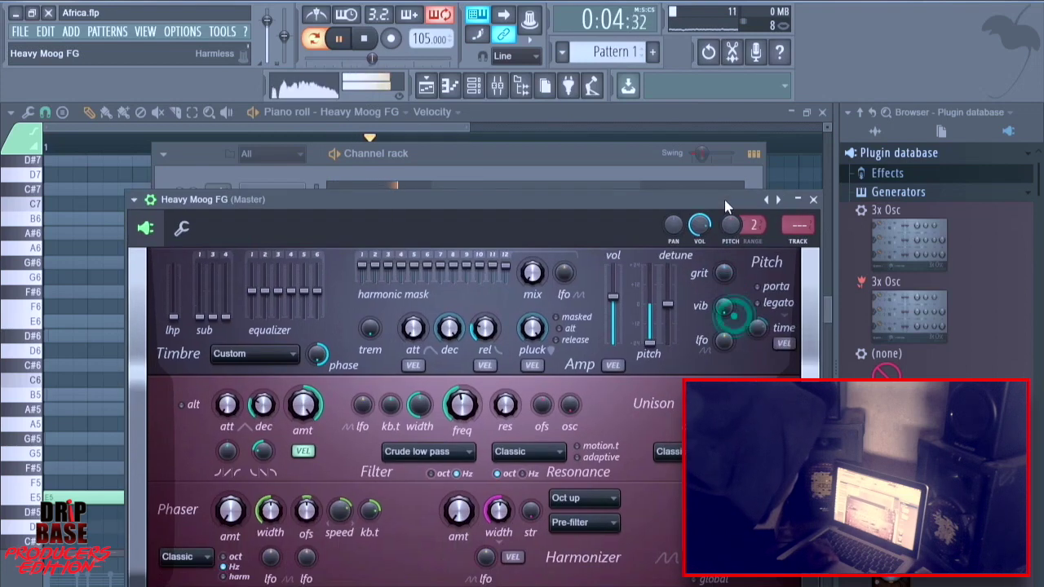
{"action": "left_click", "coordinate": [779, 200]}
{"action": "mouse_move", "coordinate": [807, 231]}
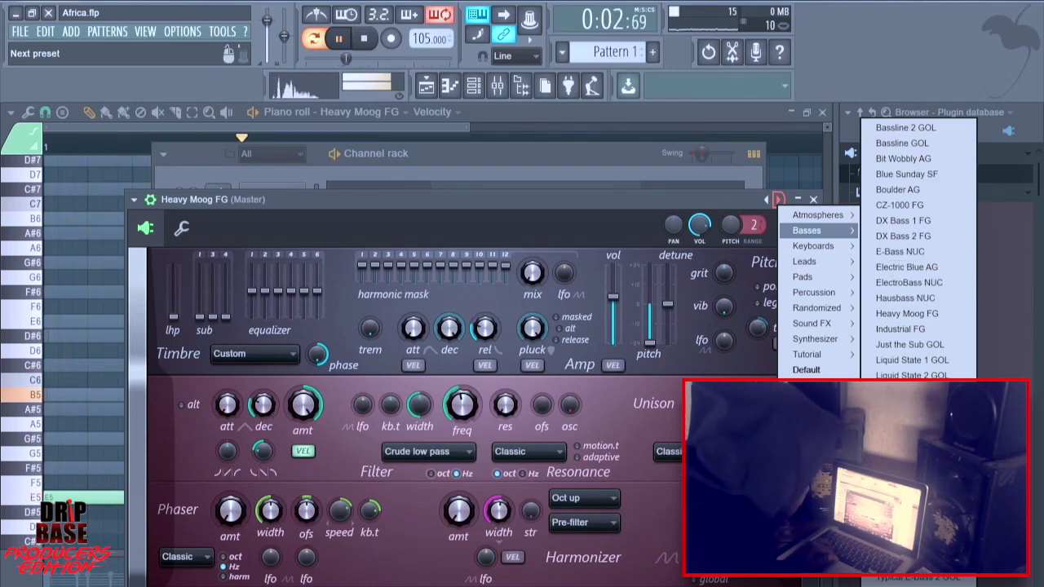
{"action": "left_click", "coordinate": [905, 546]}
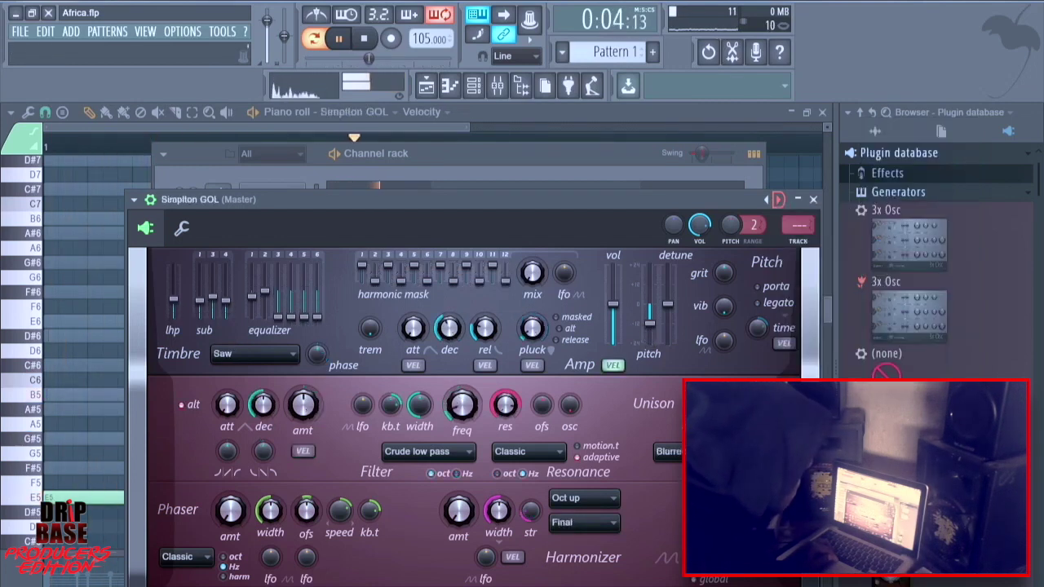
Try the Plucky Moogish AG preset on the bass channel and return to Simplton GOL.
{"action": "left_click", "coordinate": [779, 200]}
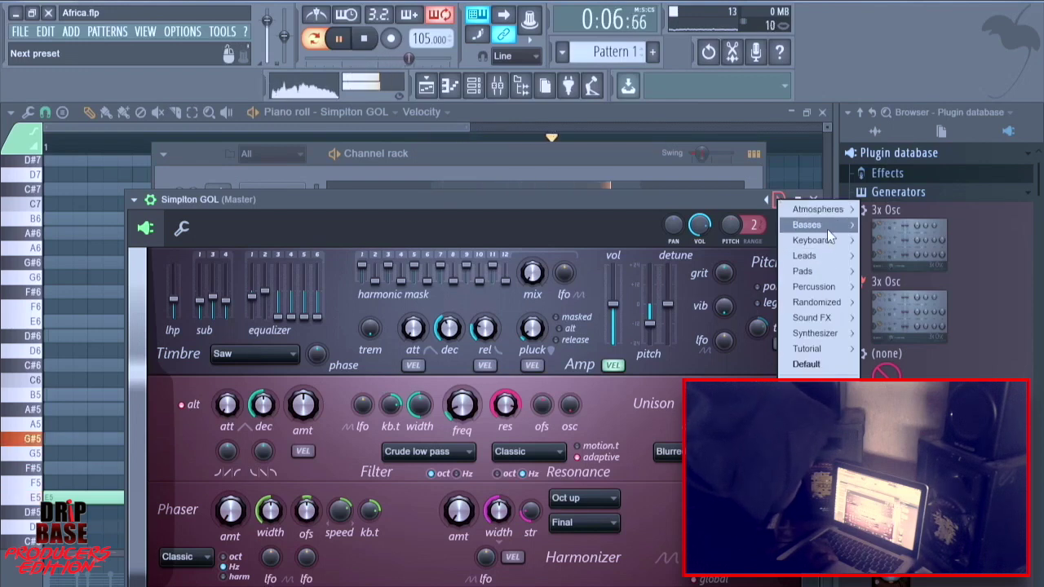
{"action": "mouse_move", "coordinate": [809, 252]}
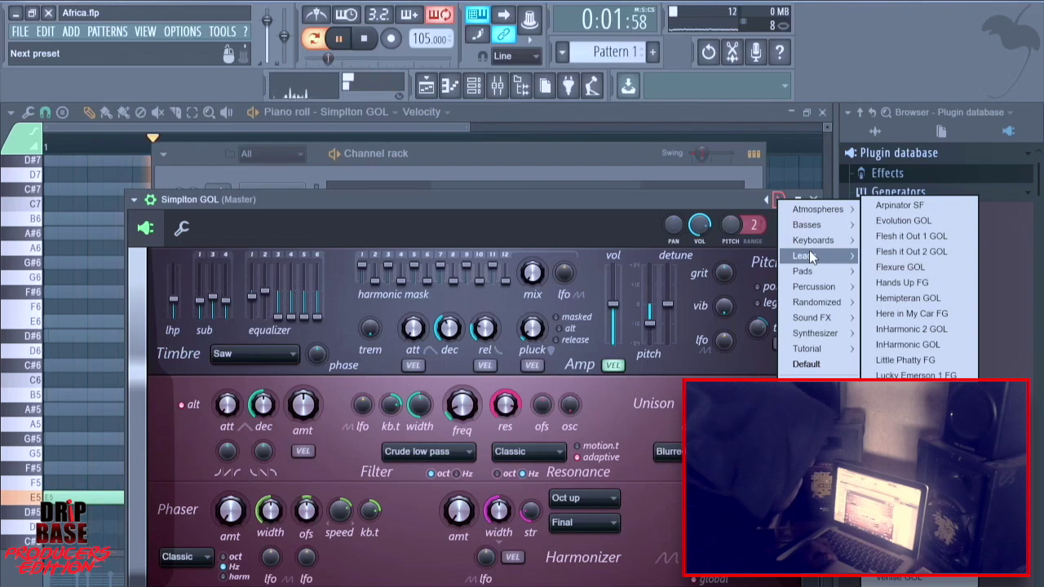
{"action": "mouse_move", "coordinate": [816, 222]}
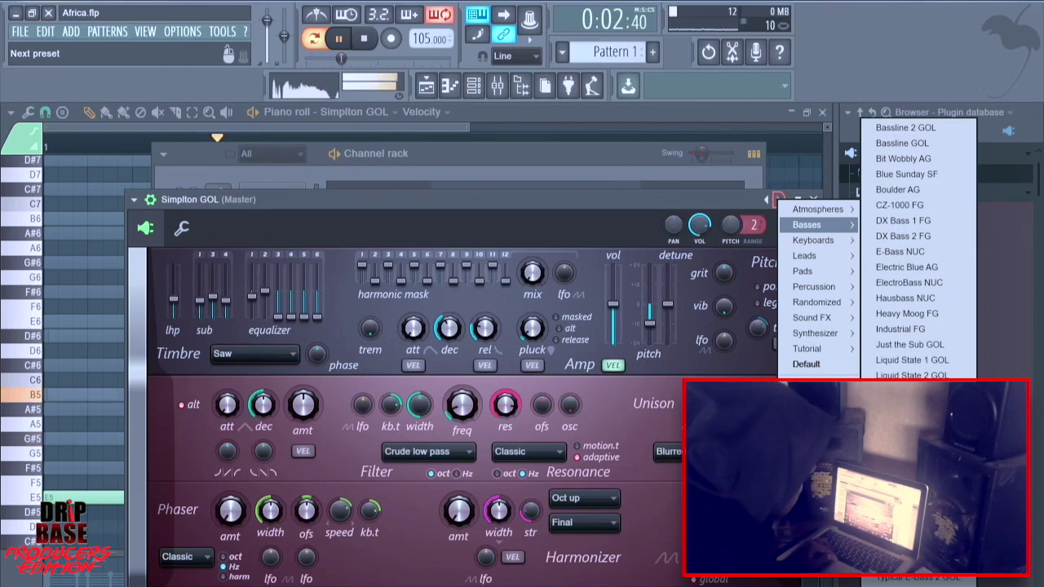
{"action": "left_click", "coordinate": [778, 199]}
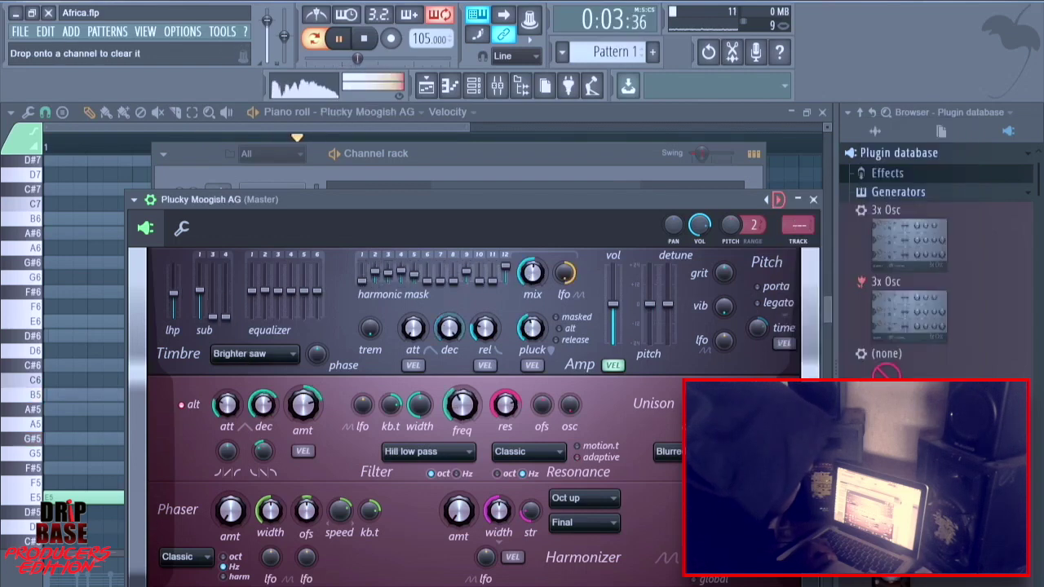
{"action": "left_click", "coordinate": [779, 200]}
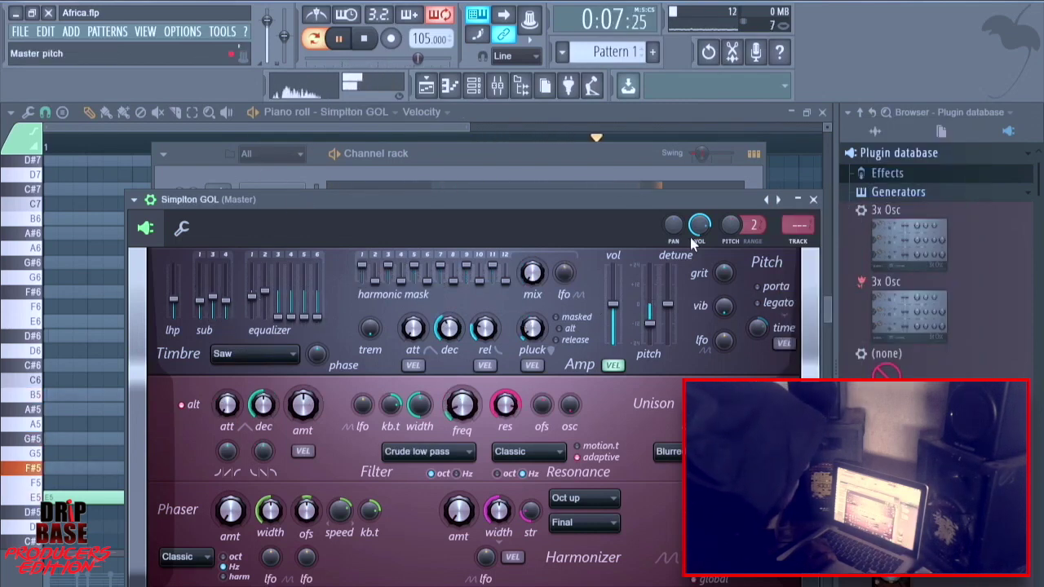
Set the bass channel's volume level adjustment to 113%, enable Add to key, and fine-tune its pitch to about +27 cents.
{"action": "left_click", "coordinate": [181, 228]}
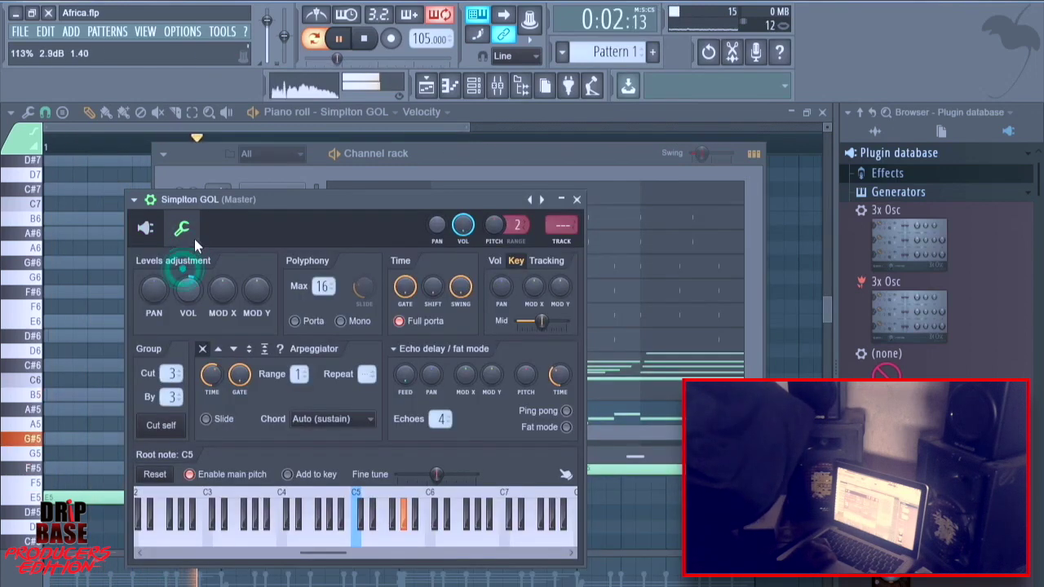
{"action": "left_click", "coordinate": [290, 474]}
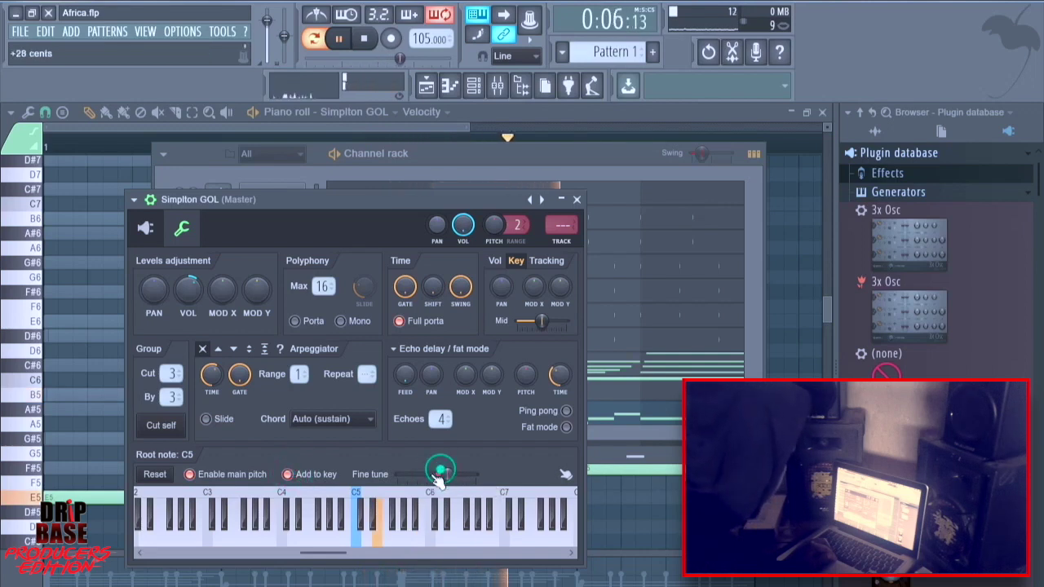
{"action": "right_click", "coordinate": [441, 473]}
{"action": "left_click", "coordinate": [456, 478]}
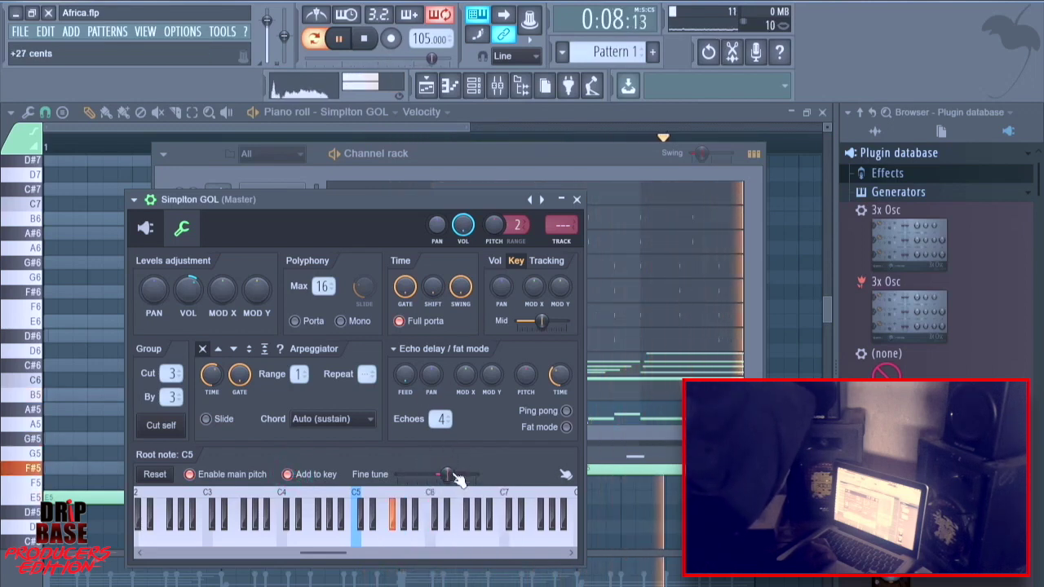
{"action": "left_click", "coordinate": [446, 475]}
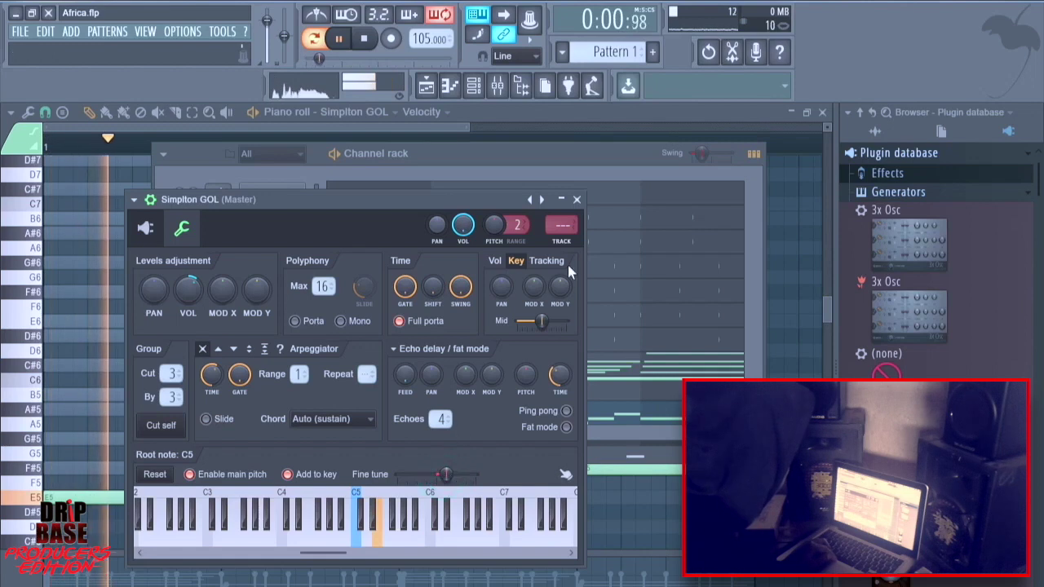
{"action": "left_click", "coordinate": [613, 159]}
{"action": "left_click", "coordinate": [613, 160]}
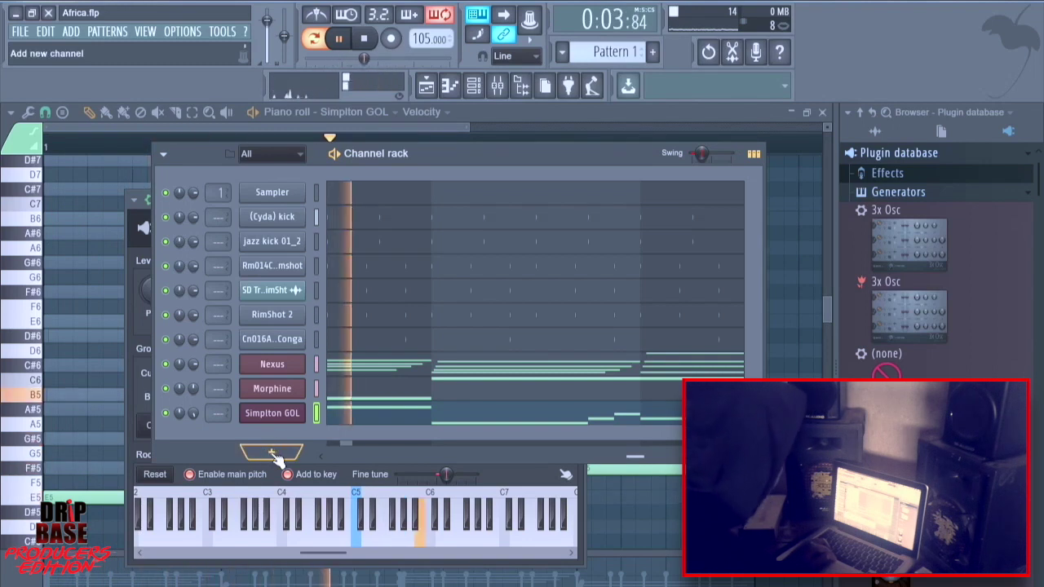
Check the miscellaneous channel settings of the (Cyda) kick.
{"action": "left_click", "coordinate": [275, 455]}
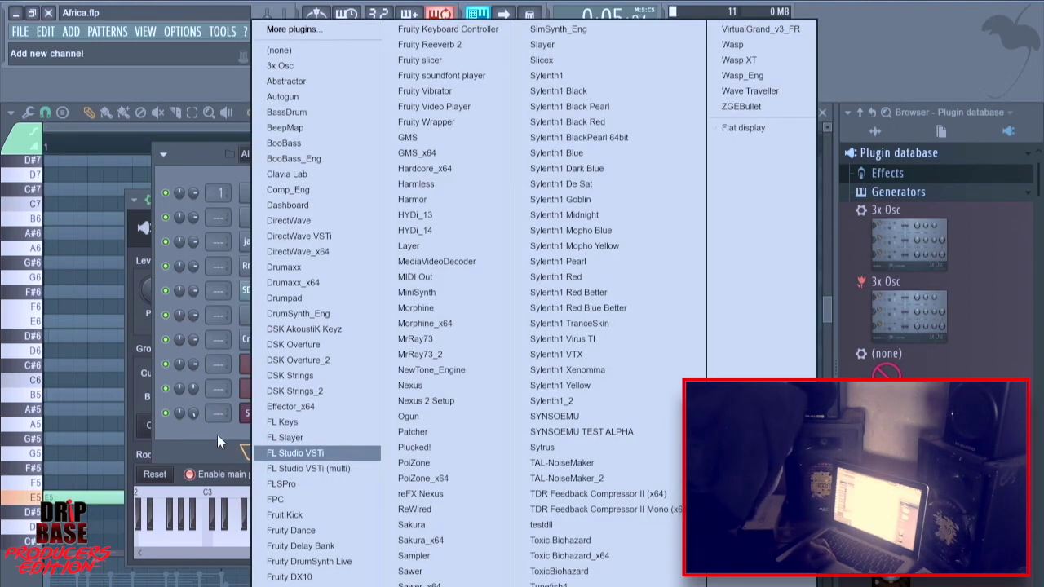
{"action": "left_click", "coordinate": [217, 435]}
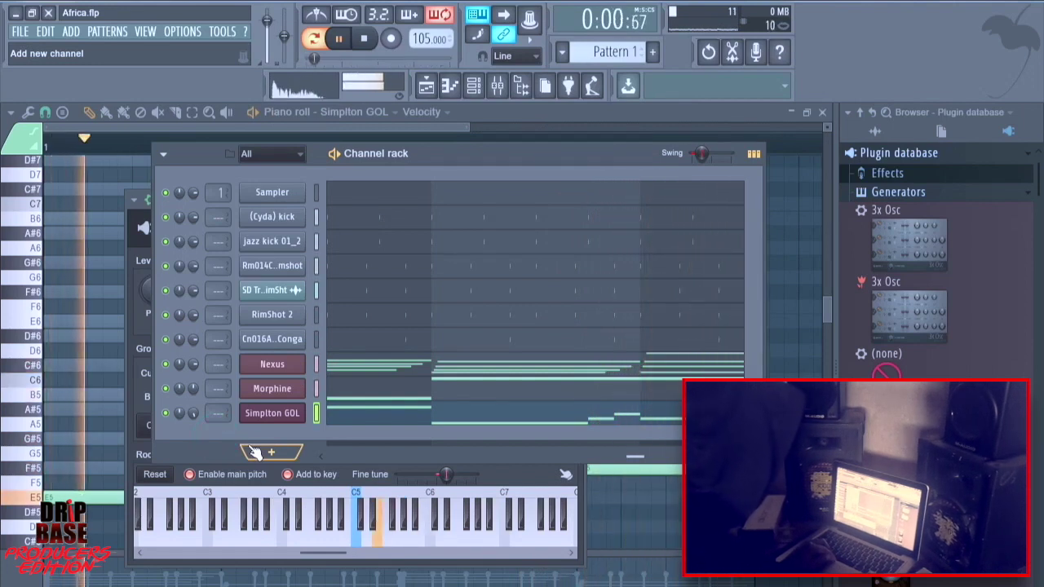
{"action": "left_click", "coordinate": [293, 217]}
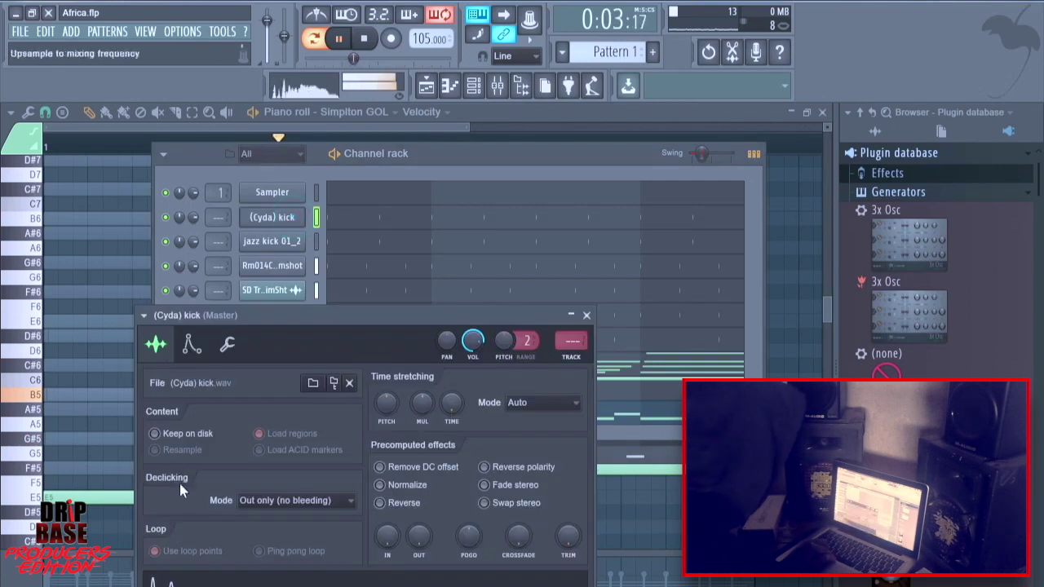
{"action": "left_click", "coordinate": [228, 345]}
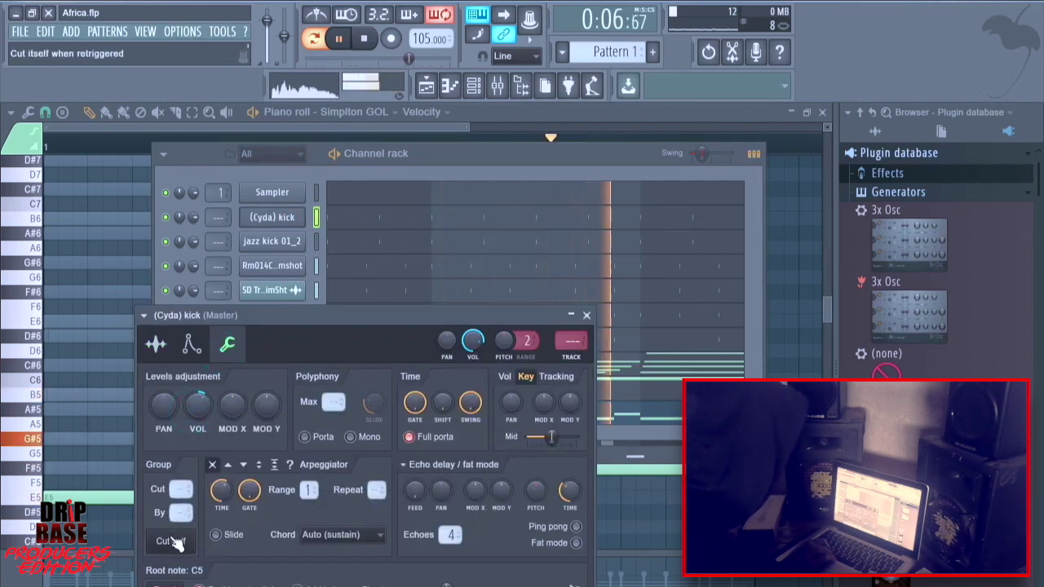
{"action": "left_click", "coordinate": [437, 151]}
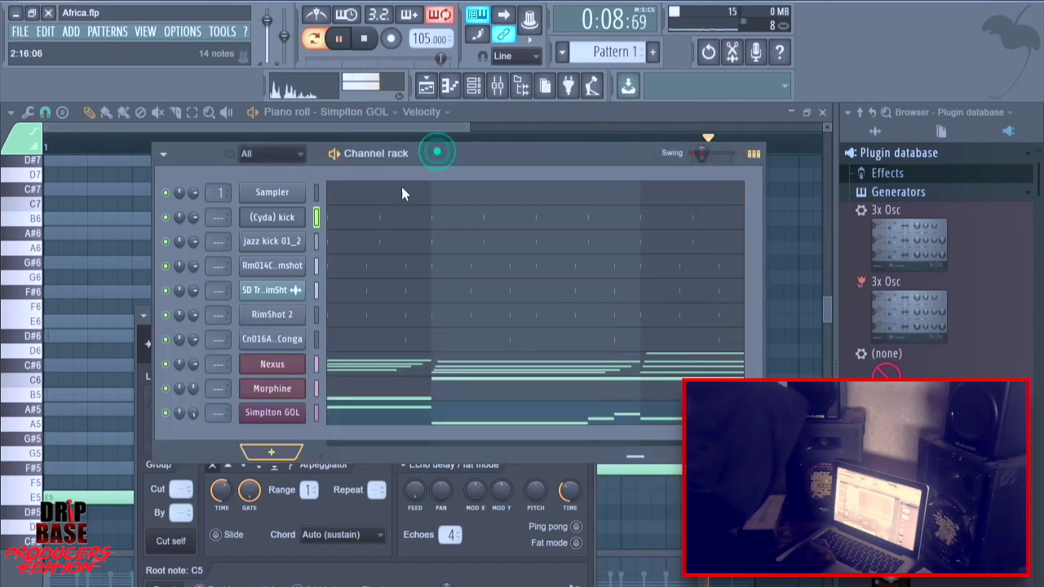
Add a Sakura instrument channel to the channel rack.
{"action": "left_click", "coordinate": [274, 454]}
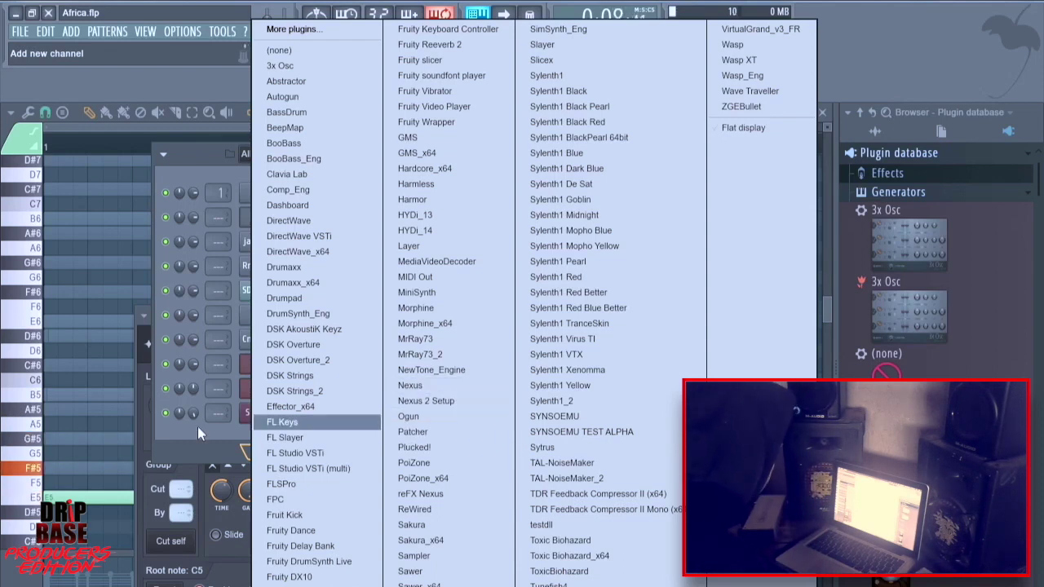
{"action": "left_click", "coordinate": [219, 435]}
{"action": "left_click", "coordinate": [218, 434]}
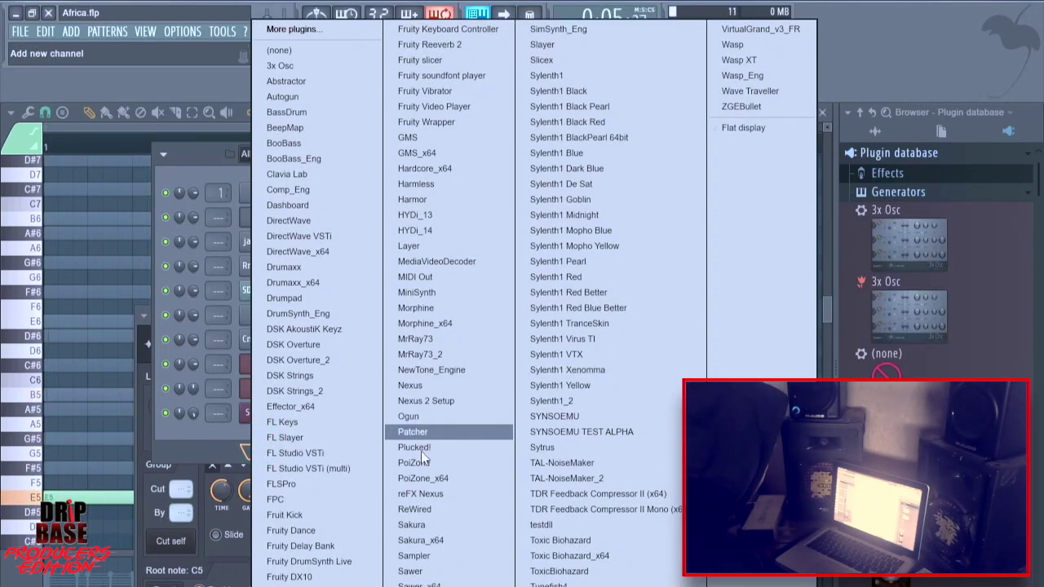
{"action": "left_click", "coordinate": [428, 524]}
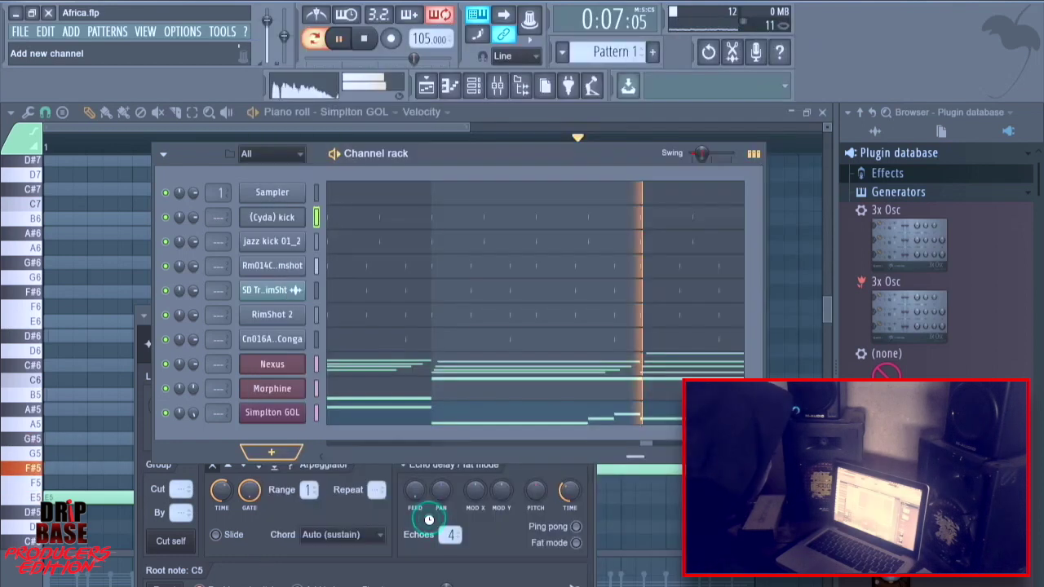
Load the Flute-d preset from the Default bank of Sakura's presets library.
{"action": "left_click", "coordinate": [462, 420]}
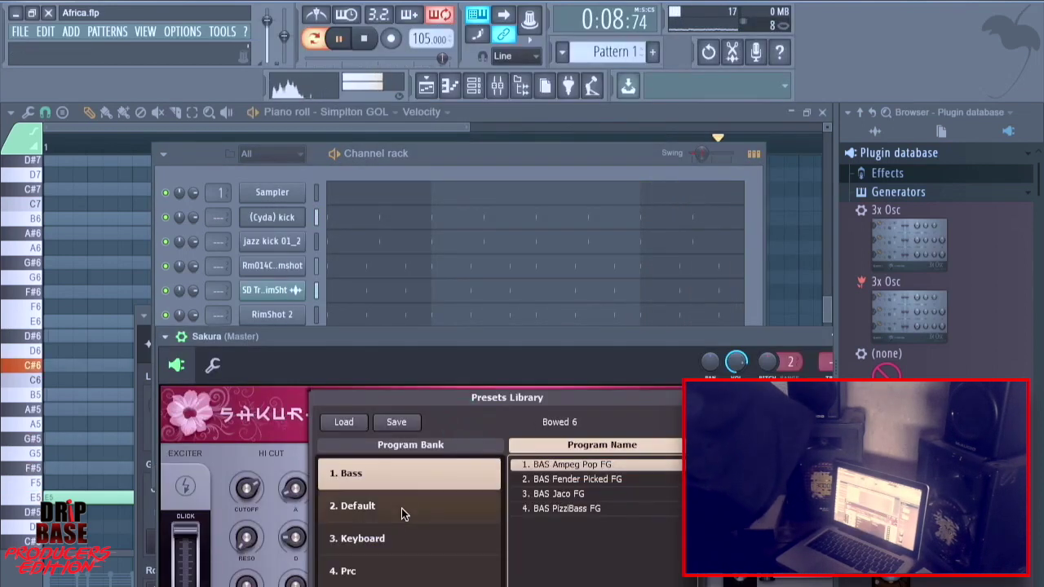
{"action": "left_click_drag", "start_coordinate": [488, 338], "coordinate": [461, 149]}
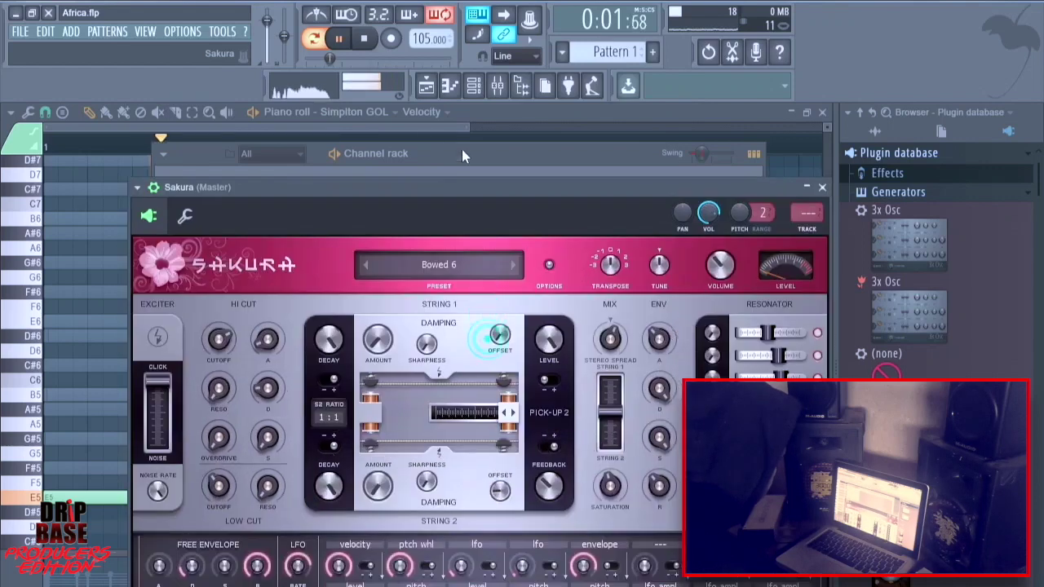
{"action": "left_click", "coordinate": [446, 226]}
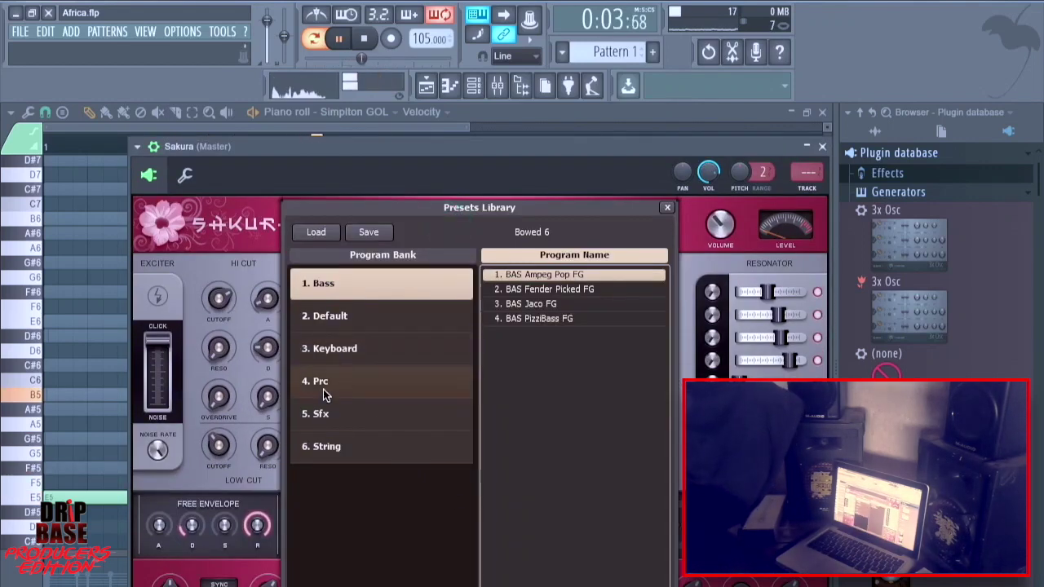
{"action": "left_click", "coordinate": [412, 324]}
{"action": "scroll", "coordinate": [514, 396], "scroll_direction": "down", "scroll_amount": 6}
{"action": "scroll", "coordinate": [514, 396], "scroll_direction": "down", "scroll_amount": 5}
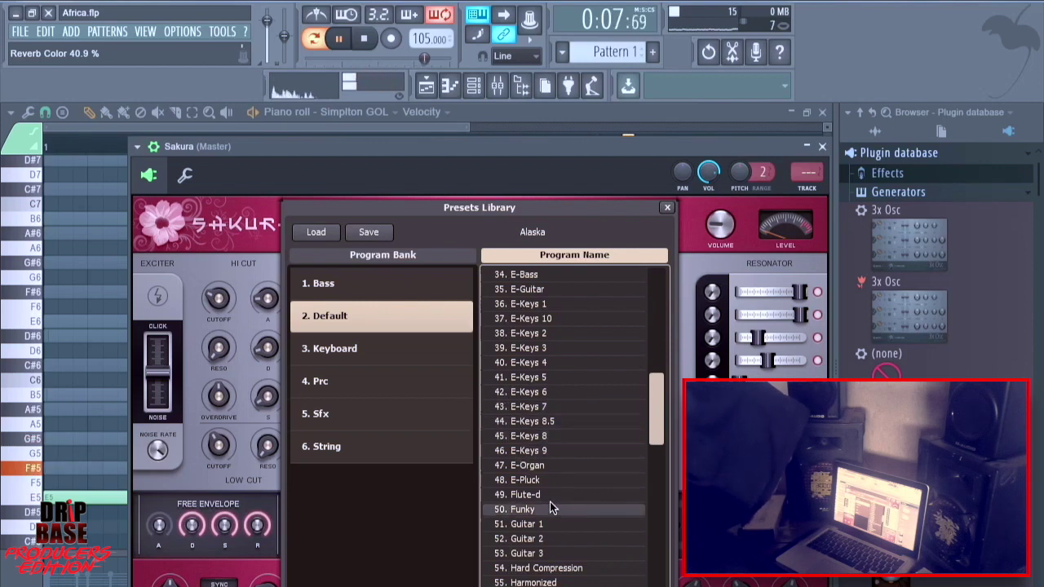
{"action": "double_click", "coordinate": [542, 495]}
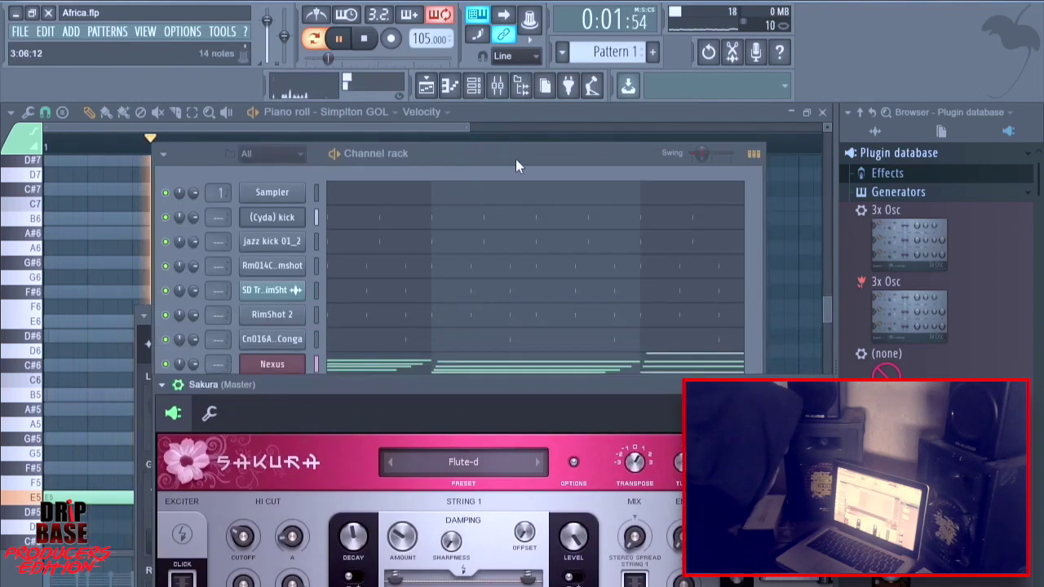
In Sakura's piano roll, draw an E5 note from the start of bar 1 to about the middle of bar 2.
{"action": "left_click", "coordinate": [516, 159]}
{"action": "right_click", "coordinate": [273, 441]}
{"action": "left_click", "coordinate": [330, 436]}
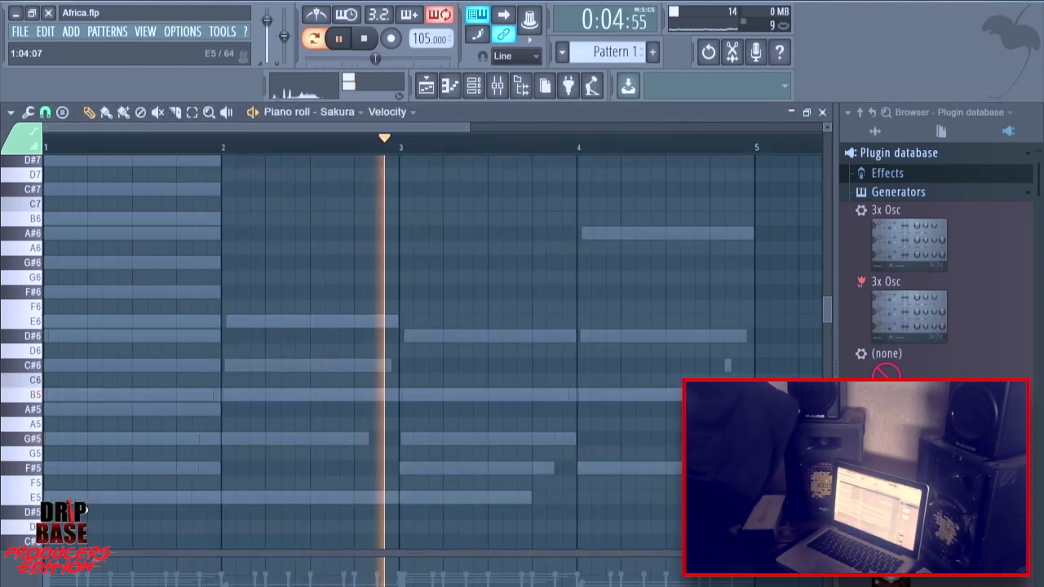
{"action": "left_click_drag", "start_coordinate": [69, 499], "coordinate": [303, 516]}
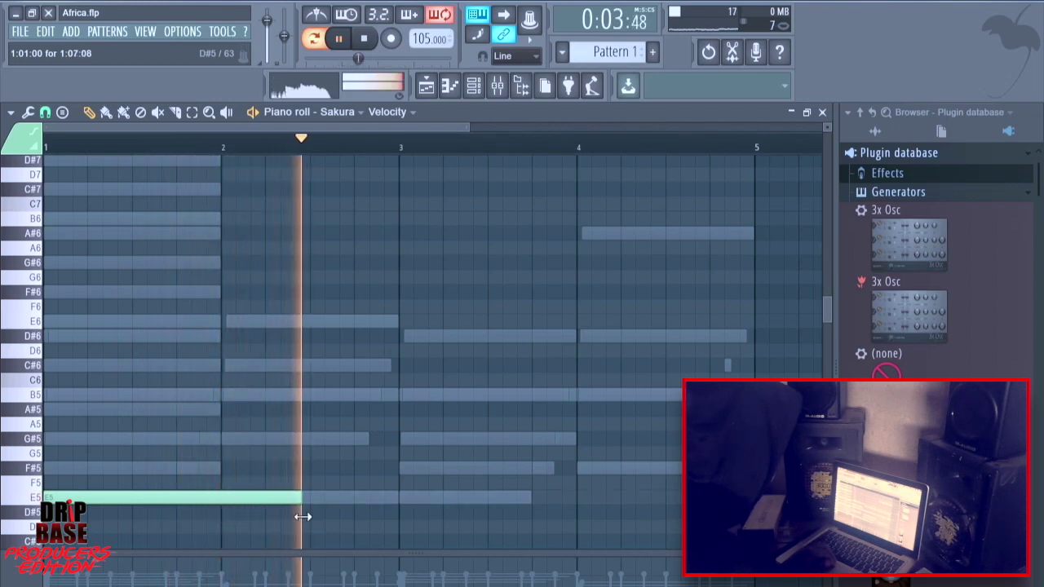
Slice Sakura's E5 note at the start of bar 2 and delete the piece after the cut.
{"action": "left_click", "coordinate": [175, 112]}
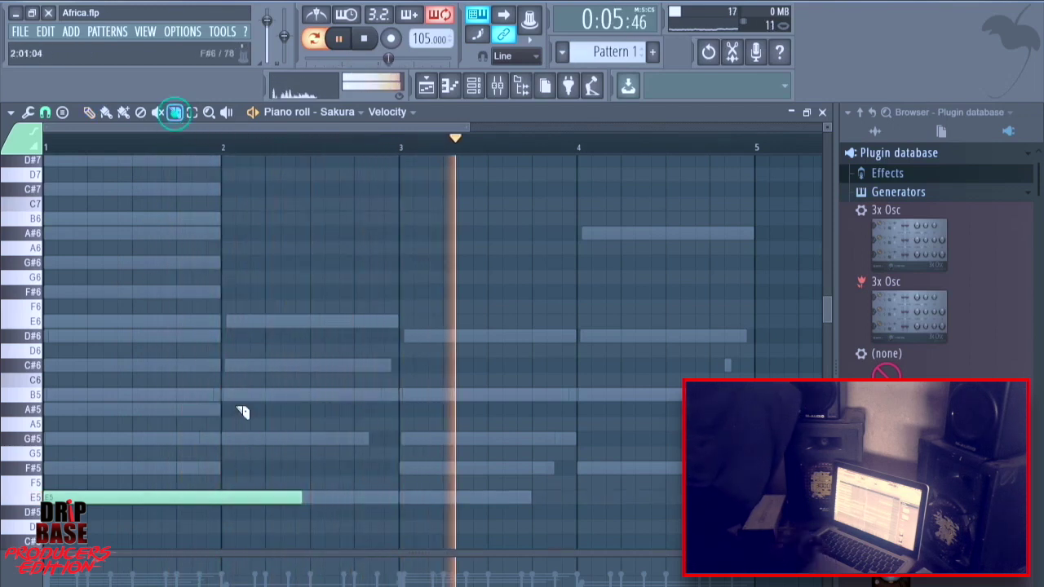
{"action": "left_click", "coordinate": [218, 489]}
{"action": "left_click", "coordinate": [89, 111]}
{"action": "right_click", "coordinate": [300, 497]}
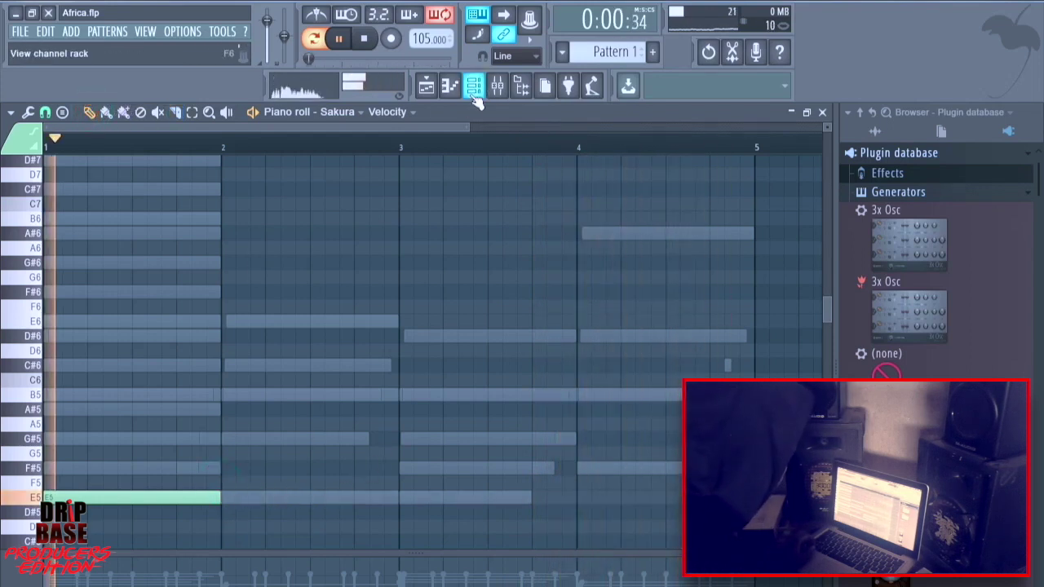
Audition the Default bank presets from E-Keys 1 through E-Keys 3 on the Sakura channel.
{"action": "left_click", "coordinate": [474, 86]}
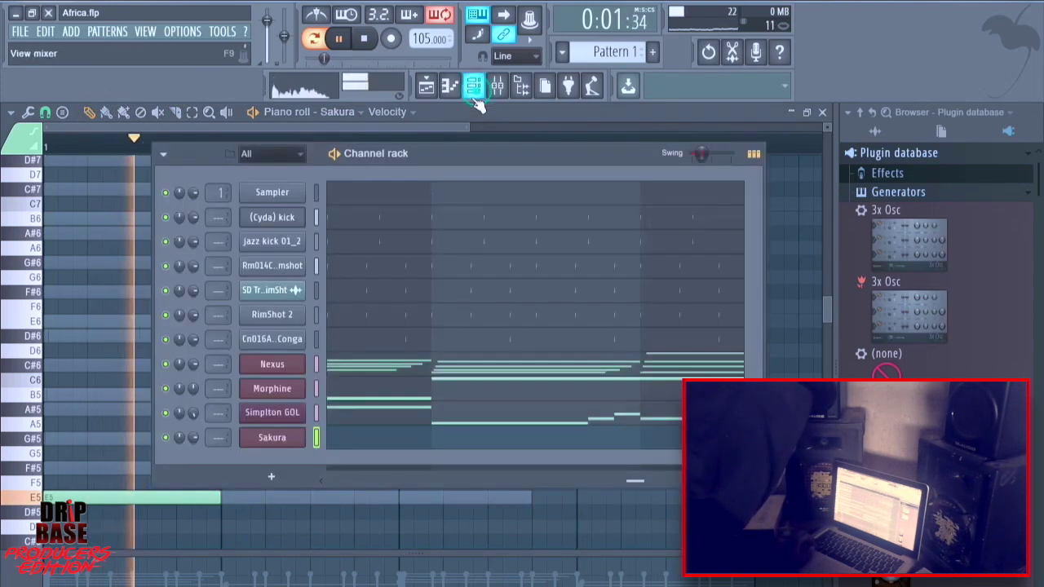
{"action": "left_click", "coordinate": [255, 443]}
{"action": "left_click", "coordinate": [553, 459]}
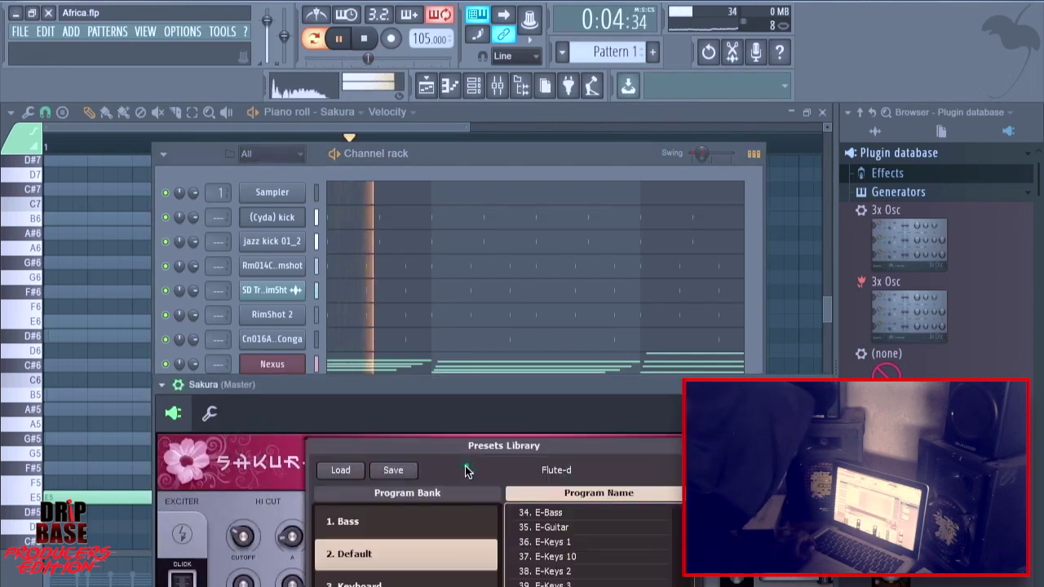
{"action": "left_click", "coordinate": [552, 542]}
{"action": "key", "text": "Down"}
{"action": "key", "text": "Down"}
{"action": "key", "text": "Down"}
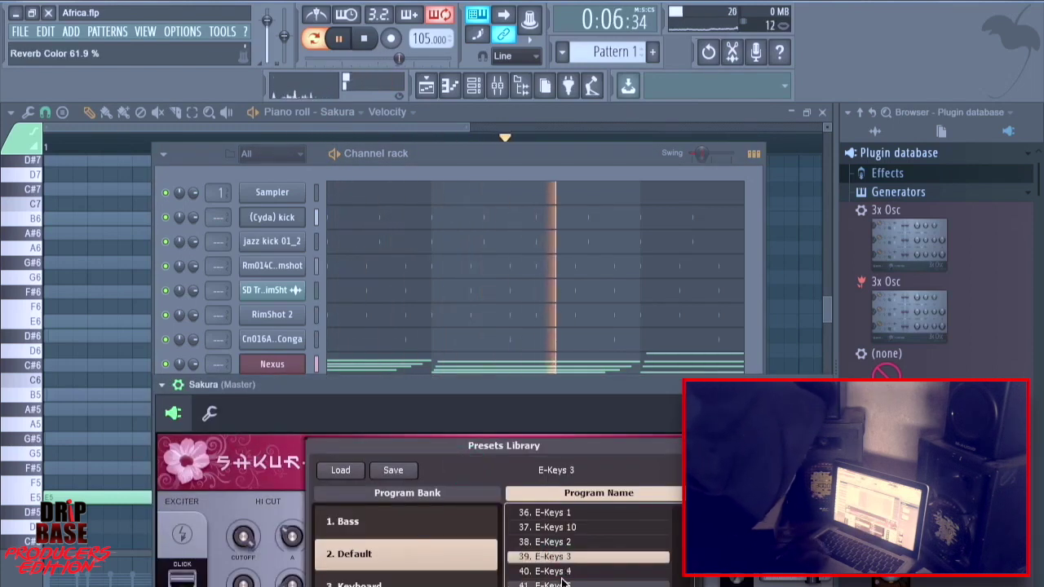
Audition the Violin 2 preset from Sakura's Default bank with playback restarted, and switch to Violin 1.
{"action": "left_click", "coordinate": [579, 386]}
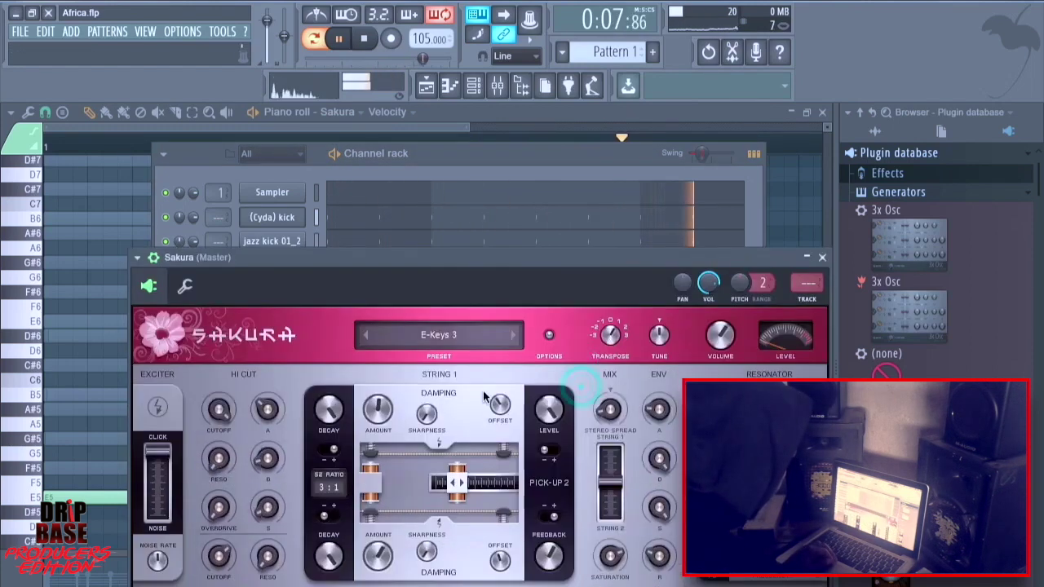
{"action": "left_click", "coordinate": [450, 333]}
{"action": "scroll", "coordinate": [524, 540], "scroll_direction": "down", "scroll_amount": 5}
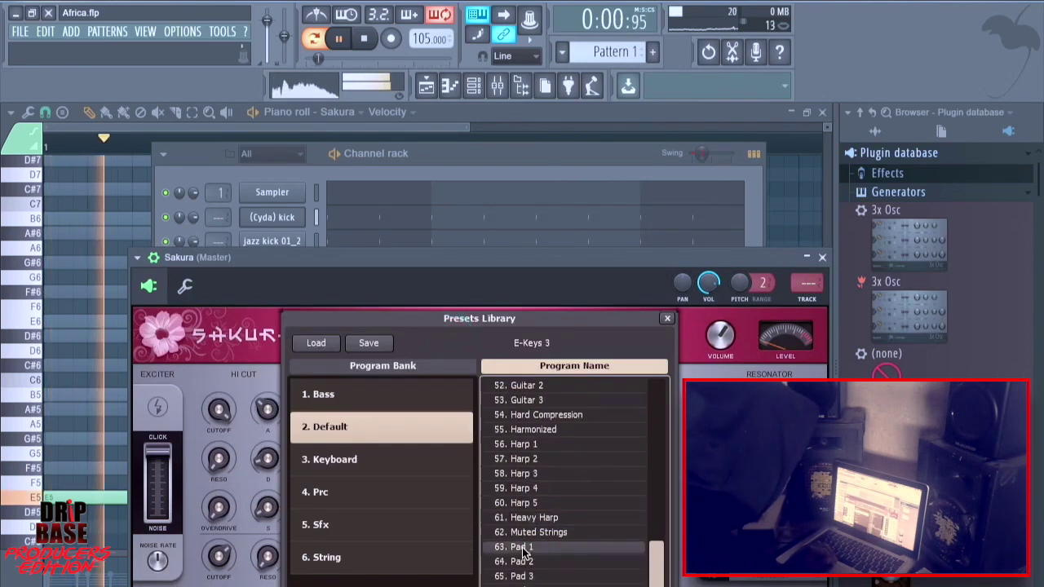
{"action": "scroll", "coordinate": [524, 489], "scroll_direction": "down", "scroll_amount": 1}
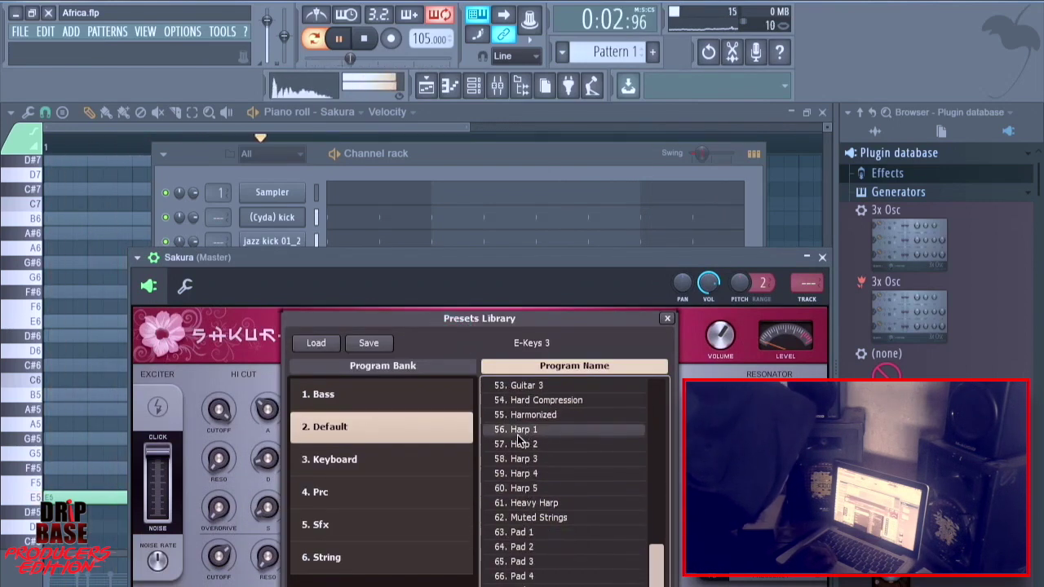
{"action": "scroll", "coordinate": [525, 455], "scroll_direction": "down", "scroll_amount": 10}
{"action": "scroll", "coordinate": [526, 521], "scroll_direction": "down", "scroll_amount": 1}
{"action": "left_click", "coordinate": [534, 577]}
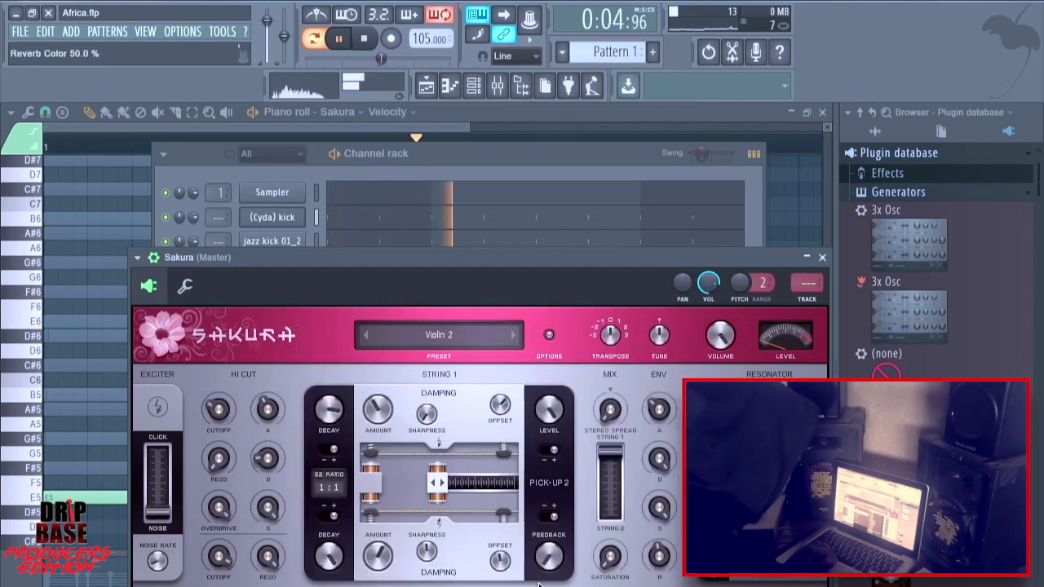
{"action": "key", "text": "space"}
{"action": "key", "text": "space"}
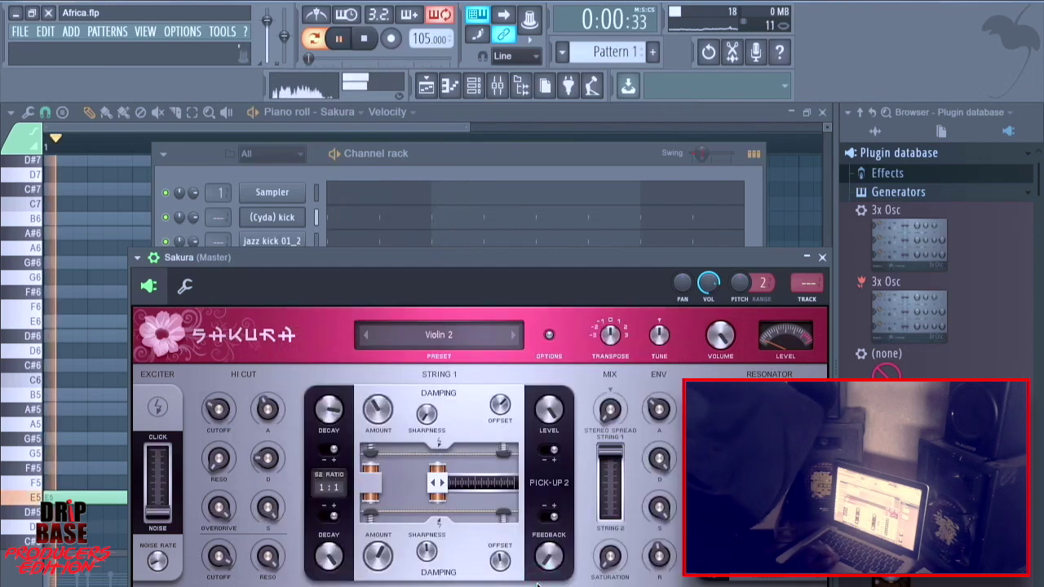
{"action": "left_click", "coordinate": [449, 333]}
{"action": "left_click", "coordinate": [542, 577]}
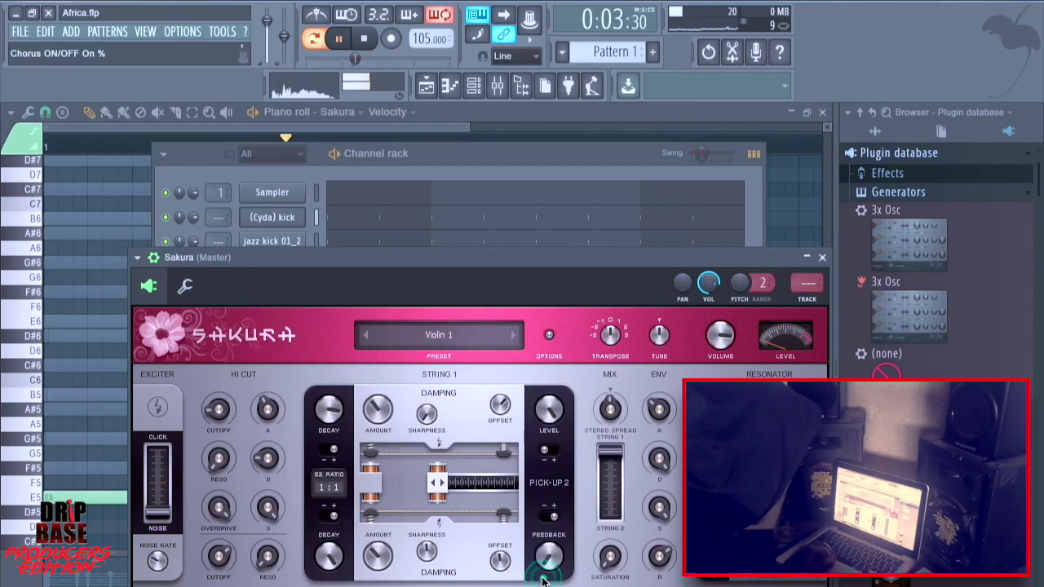
Load the Smoker Flute preset from Sakura's Default bank and reopen the presets library.
{"action": "left_click", "coordinate": [449, 344]}
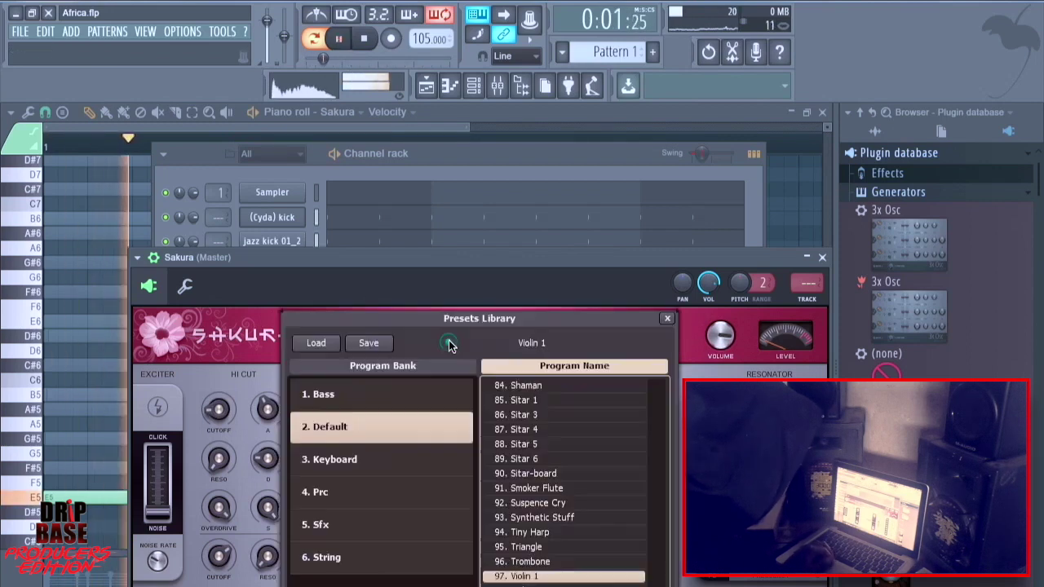
{"action": "left_click", "coordinate": [540, 489]}
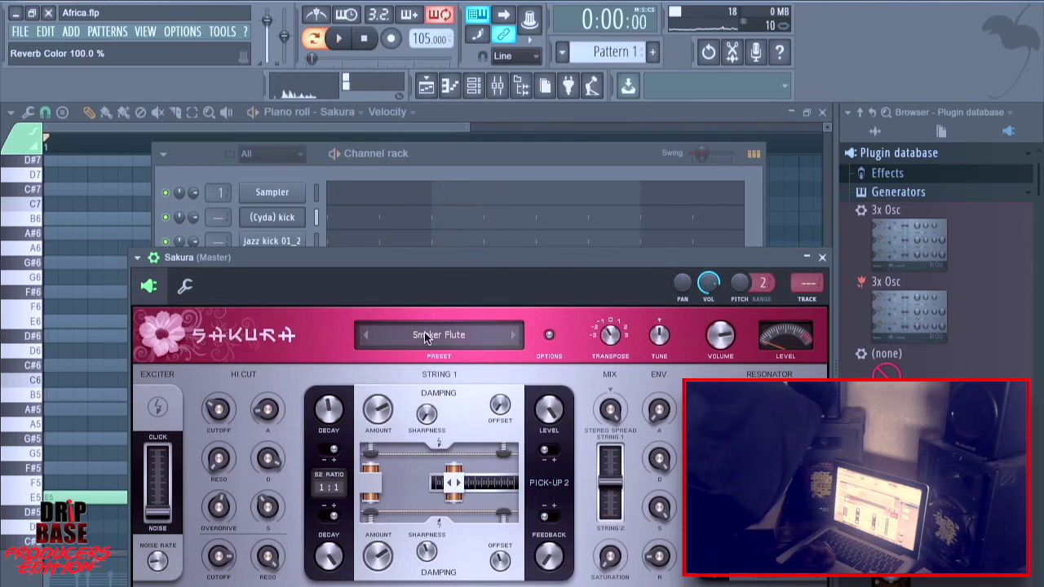
{"action": "left_click", "coordinate": [432, 332]}
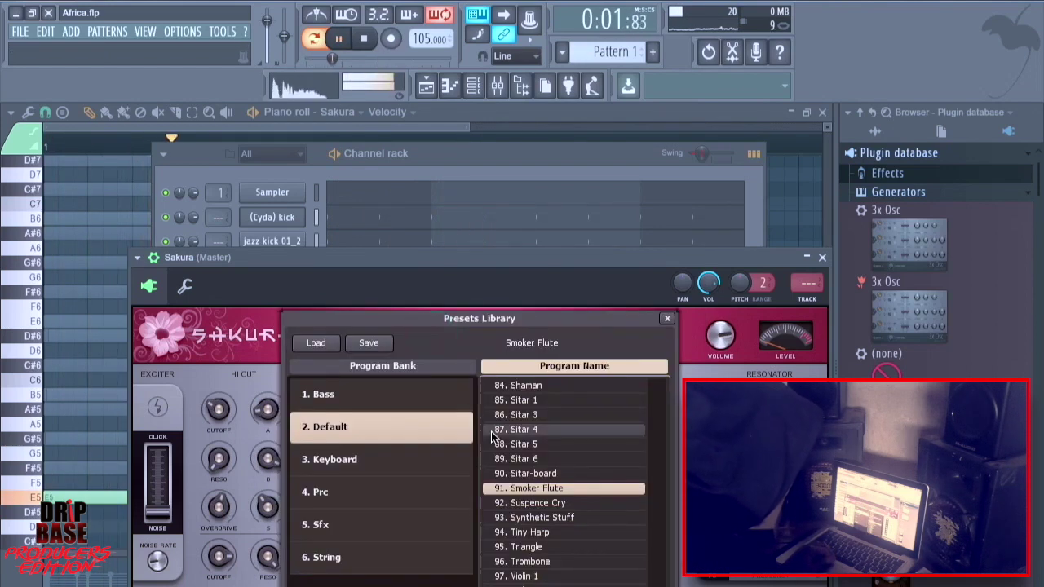
Audition the Sitar 6, Trombone and Synthetic Stuff presets in Sakura while the pattern plays.
{"action": "left_click", "coordinate": [541, 458]}
{"action": "key", "text": "space"}
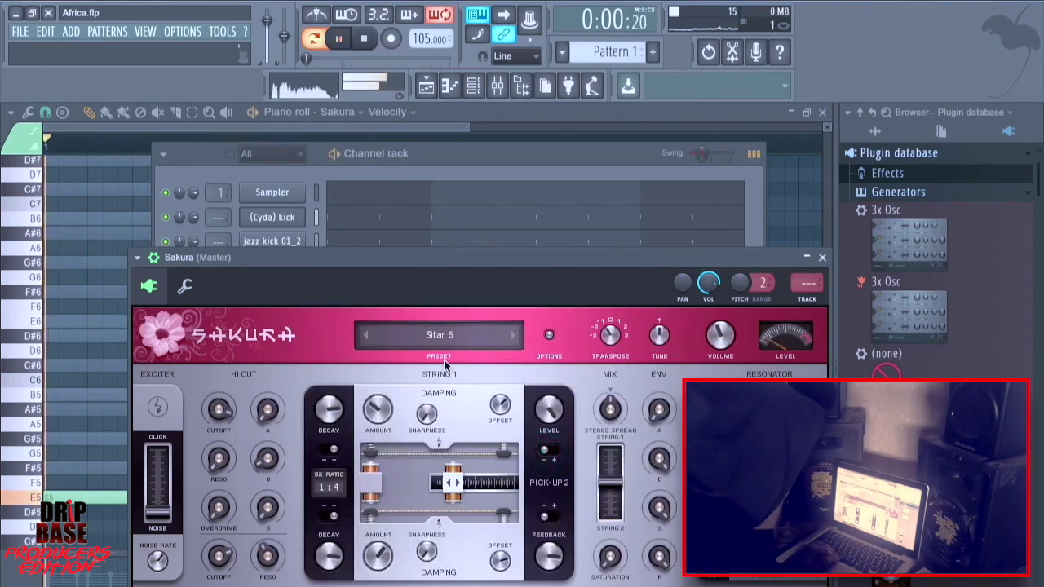
{"action": "left_click", "coordinate": [447, 335]}
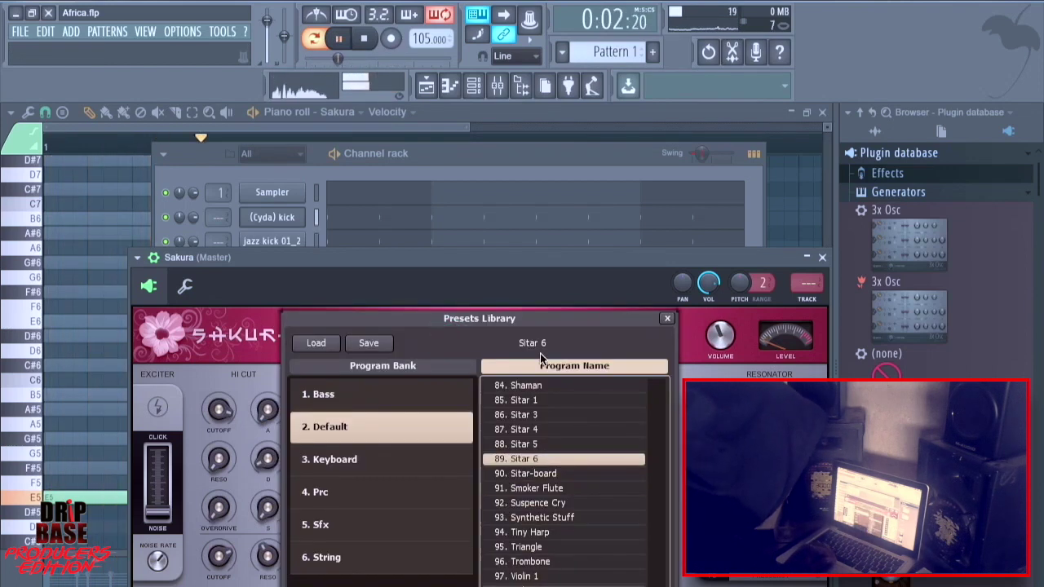
{"action": "left_click_drag", "start_coordinate": [525, 265], "coordinate": [533, 135]}
{"action": "left_click", "coordinate": [462, 213]}
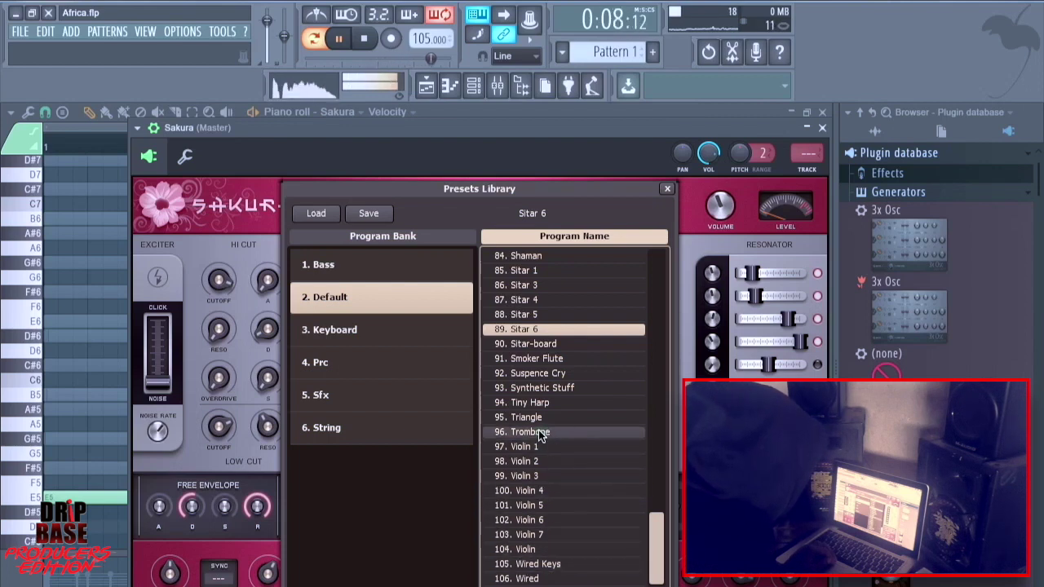
{"action": "left_click", "coordinate": [538, 434]}
{"action": "left_click", "coordinate": [445, 201]}
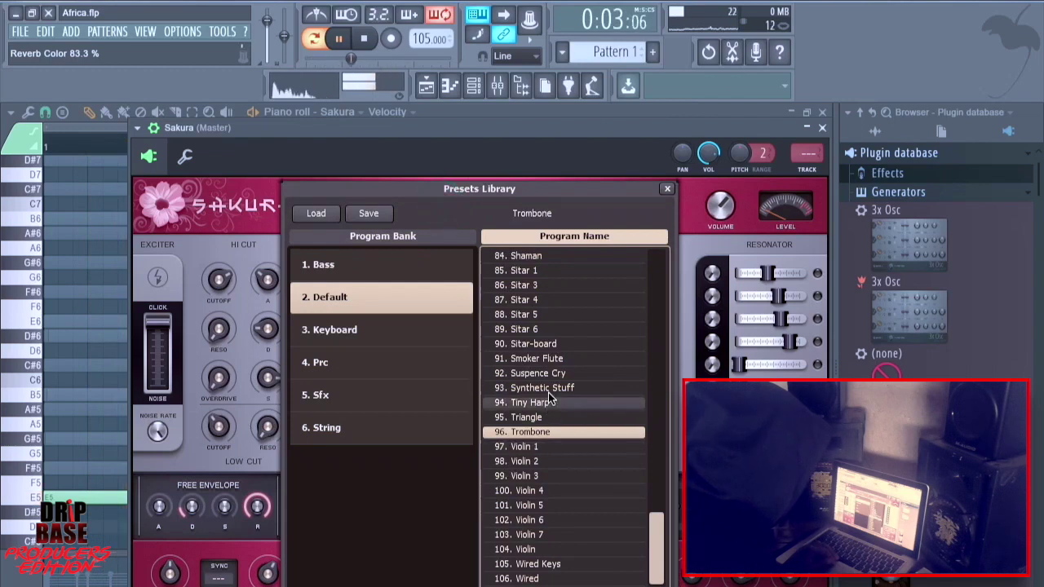
{"action": "left_click", "coordinate": [549, 390]}
Load the Sax 6 preset from Sakura's Default bank and play the pattern with it.
{"action": "left_click", "coordinate": [447, 202]}
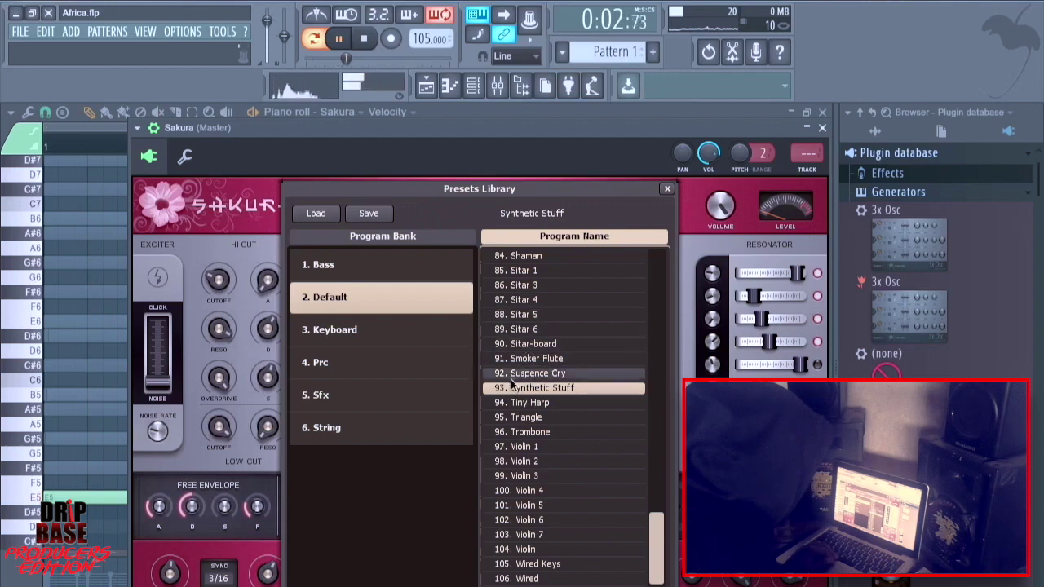
{"action": "scroll", "coordinate": [521, 326], "scroll_direction": "up", "scroll_amount": 3}
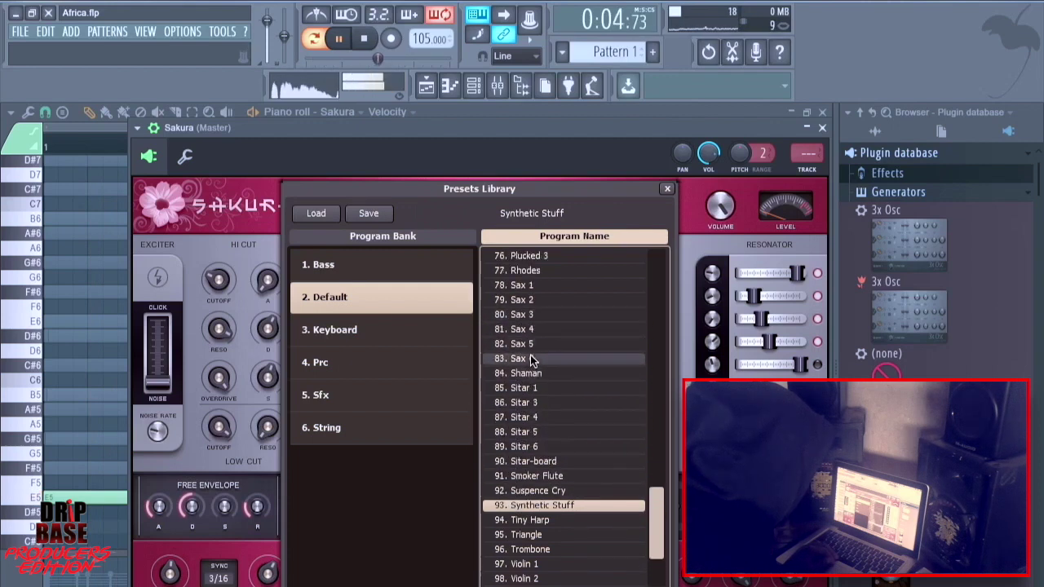
{"action": "double_click", "coordinate": [522, 359]}
{"action": "key", "text": "space"}
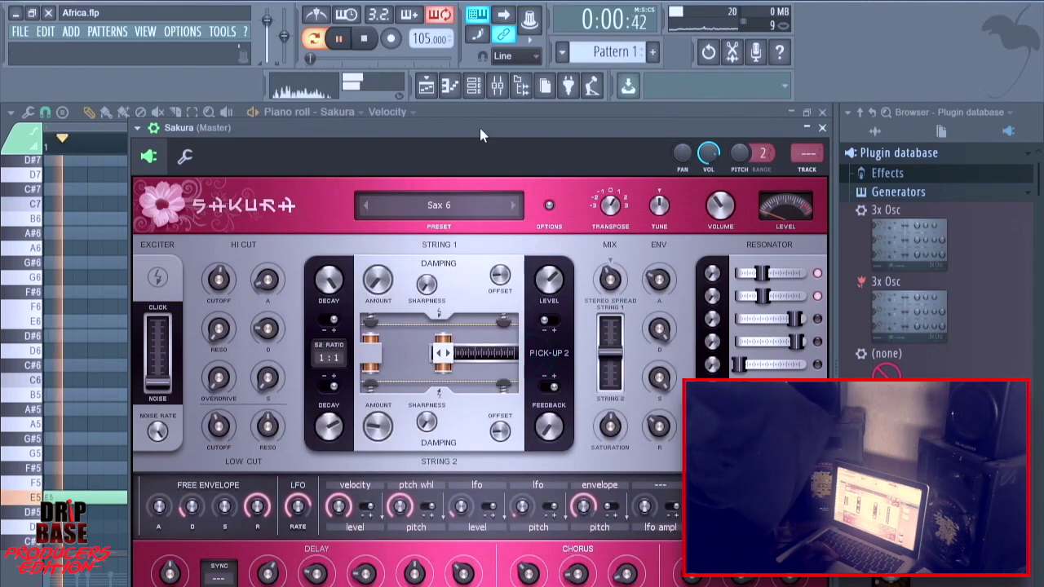
Open Sakura's piano roll and draw a G#5 note about half a bar long at the start of bar 2.
{"action": "left_click", "coordinate": [472, 85]}
{"action": "left_click", "coordinate": [384, 439]}
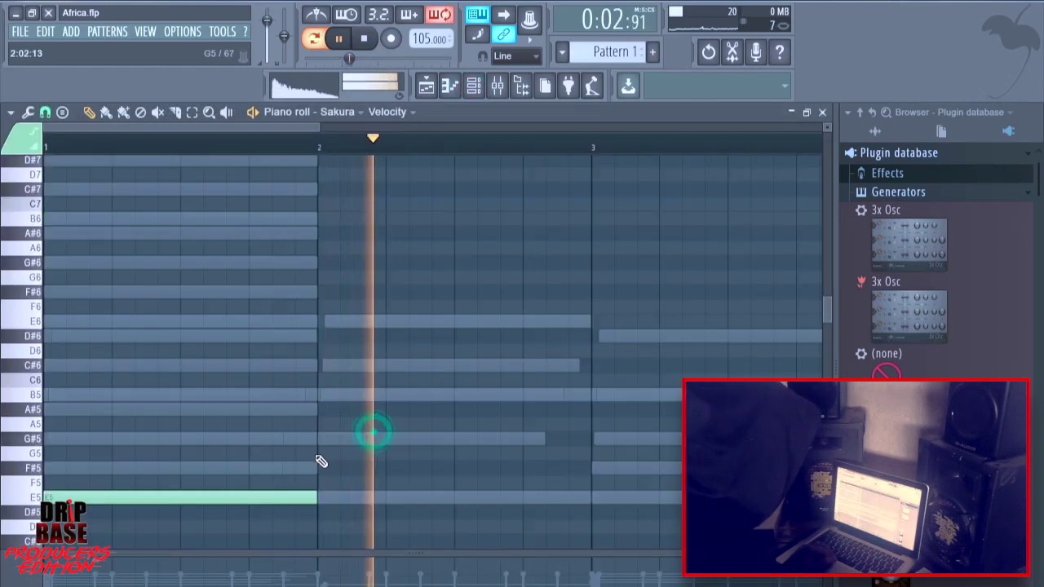
{"action": "key", "text": "space"}
{"action": "left_click", "coordinate": [327, 447]}
{"action": "key", "text": "space"}
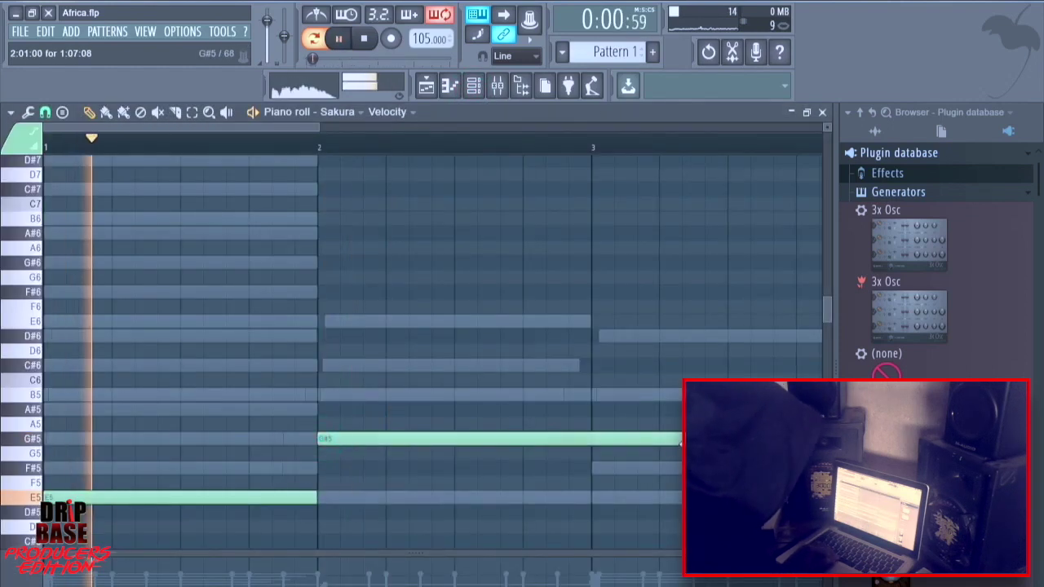
{"action": "left_click_drag", "start_coordinate": [674, 440], "coordinate": [447, 446]}
{"action": "key", "text": "space"}
Add a C#6 note at the middle of bar 2 and an E6 note on its last beat, each about one beat long.
{"action": "left_click", "coordinate": [455, 367]}
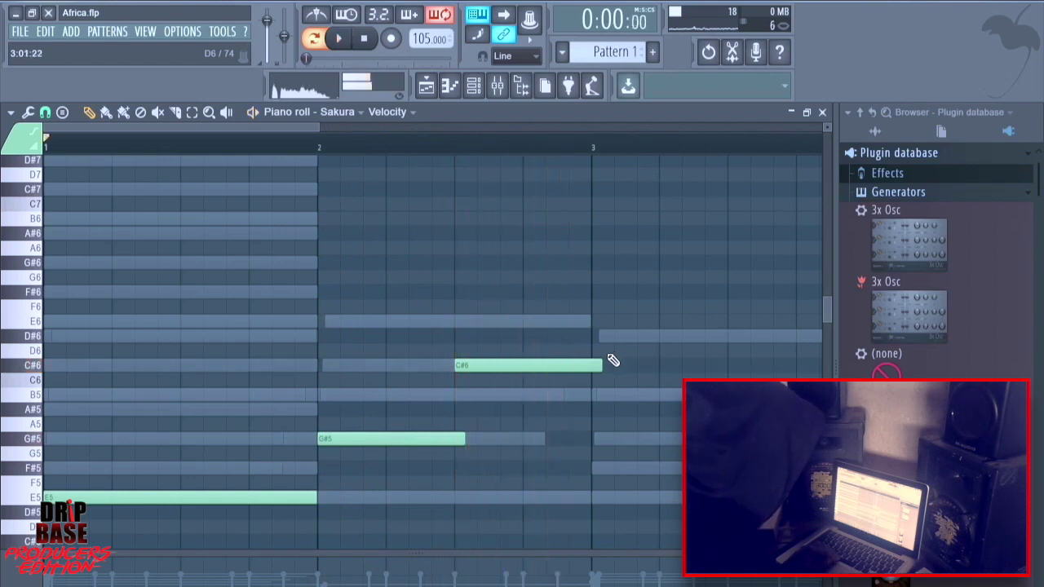
{"action": "left_click_drag", "start_coordinate": [608, 361], "coordinate": [523, 370]}
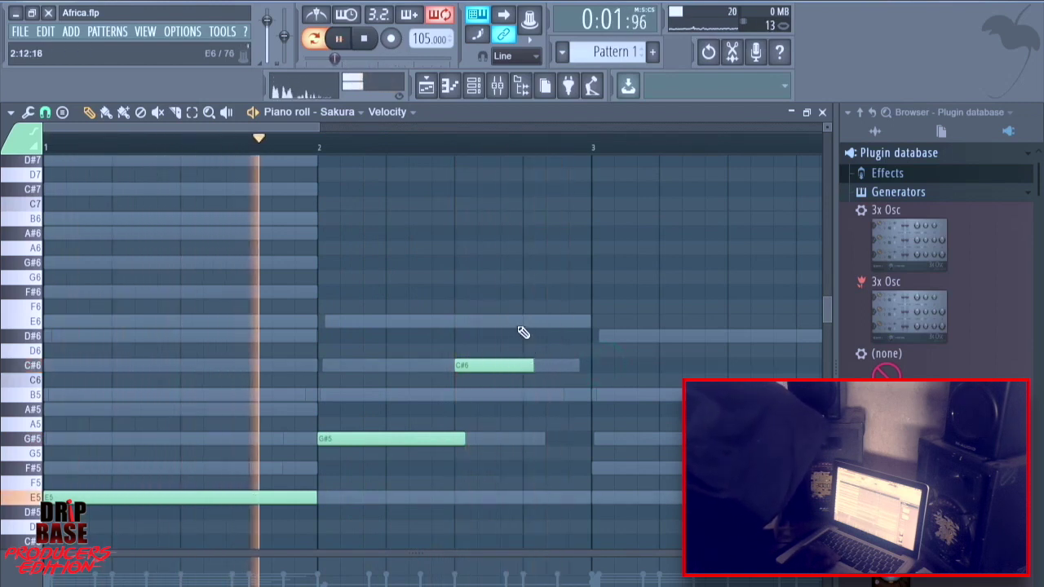
{"action": "left_click", "coordinate": [523, 322]}
{"action": "left_click_drag", "start_coordinate": [600, 325], "coordinate": [589, 323]}
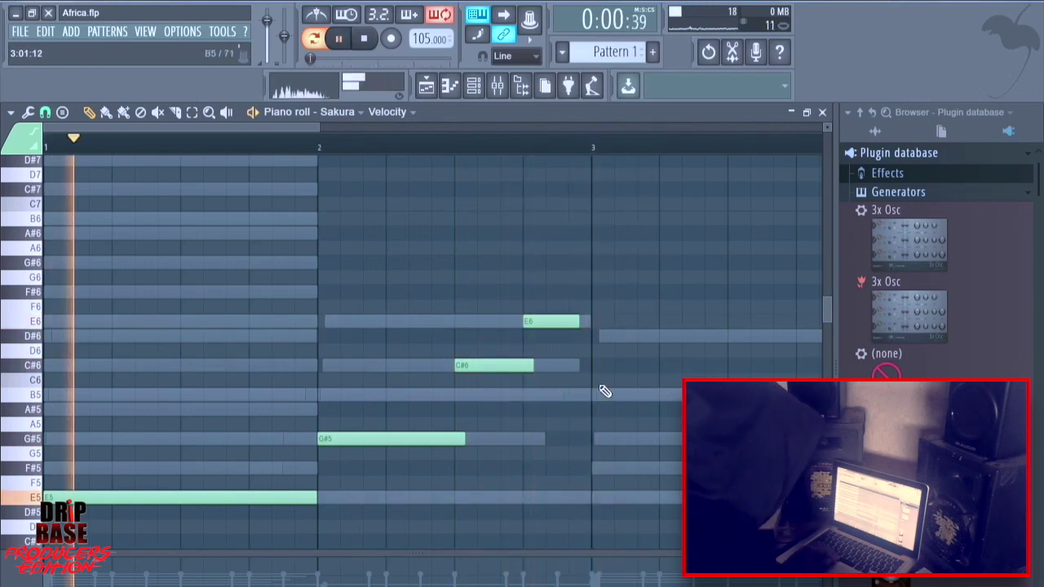
Add C#6 and B5 notes in bar 3 and E5 and G#5 notes in bar 4, each about half a bar long.
{"action": "left_click", "coordinate": [595, 365]}
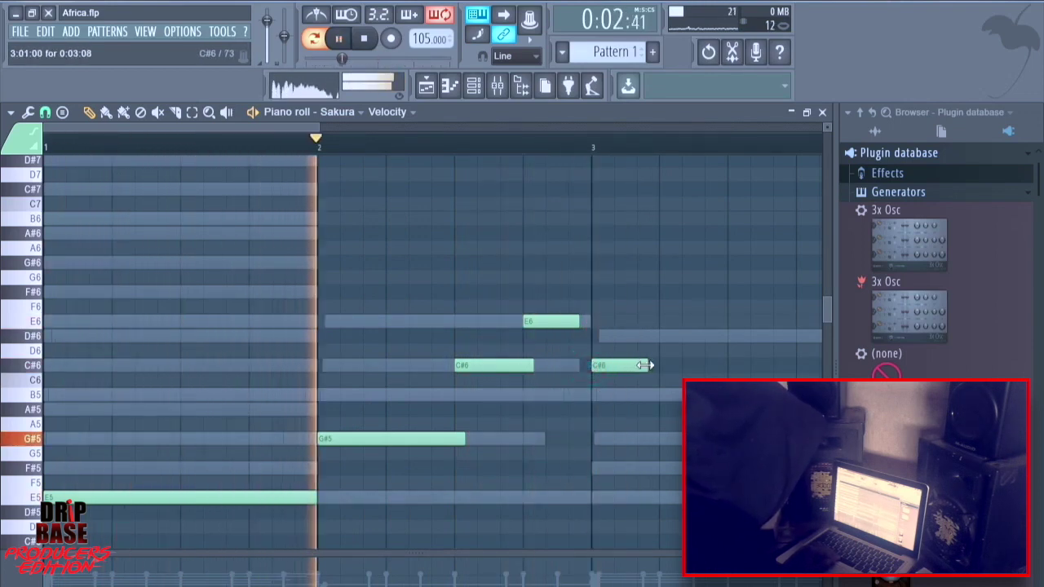
{"action": "left_click_drag", "start_coordinate": [644, 365], "coordinate": [738, 365]}
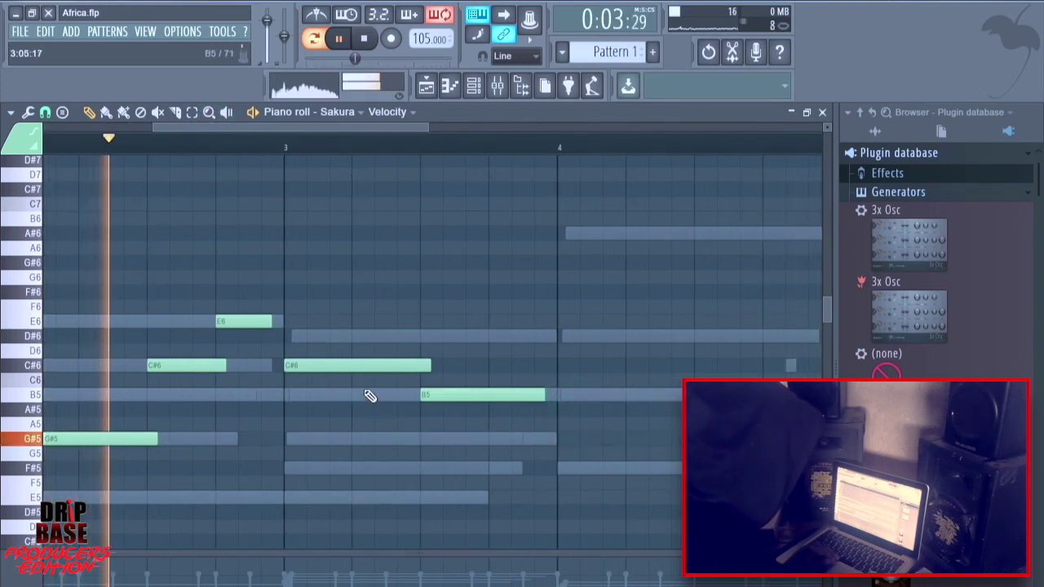
{"action": "left_click", "coordinate": [559, 467]}
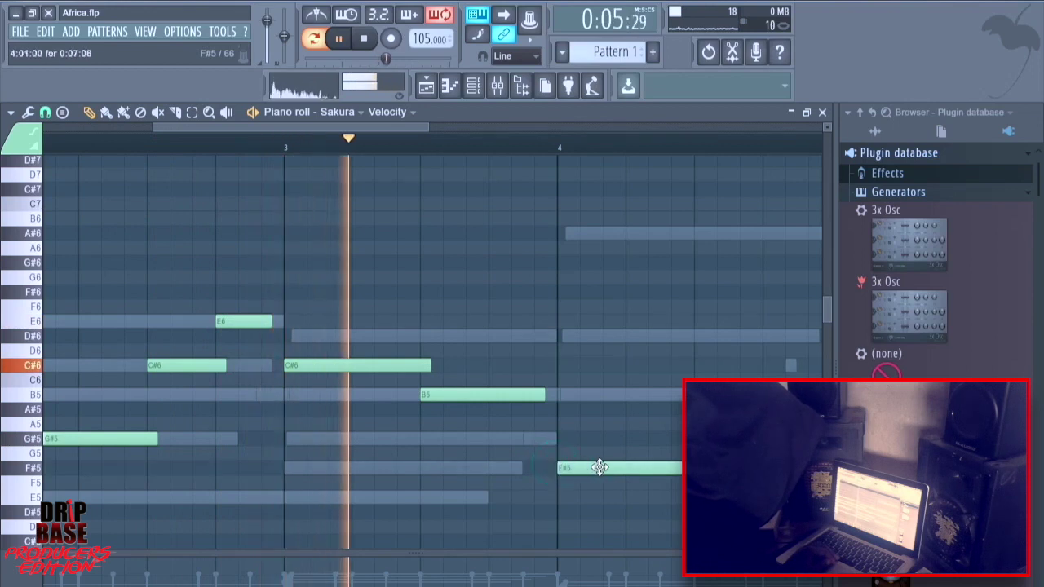
{"action": "left_click_drag", "start_coordinate": [626, 483], "coordinate": [629, 504]}
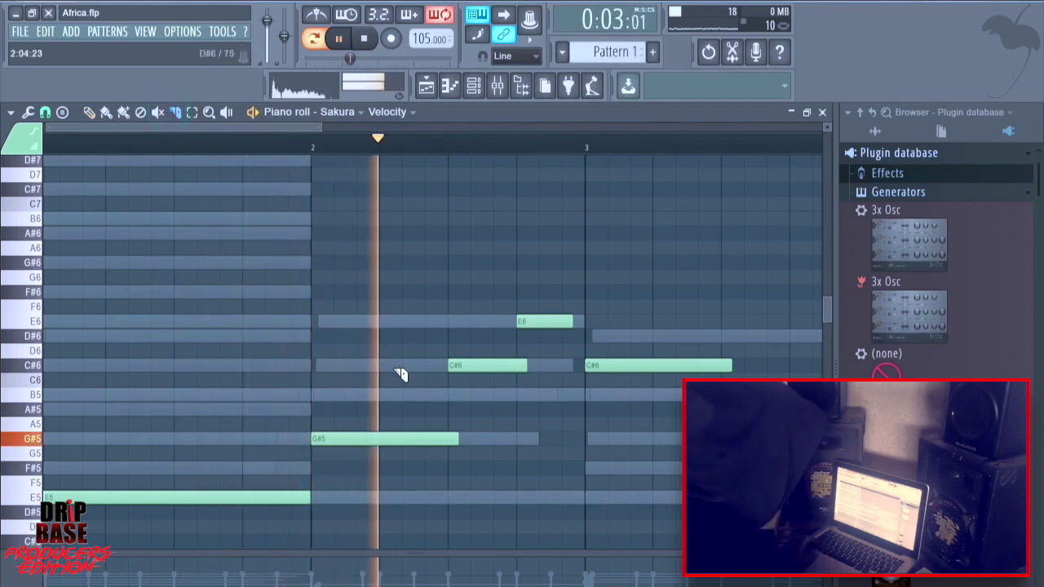
Slice off and delete the overlapping tails of bar 2's G#5 and C#6 notes, and fit the E6 note to end at bar 3.
{"action": "left_click_drag", "start_coordinate": [444, 420], "coordinate": [458, 483]}
{"action": "left_click_drag", "start_coordinate": [517, 335], "coordinate": [554, 373]}
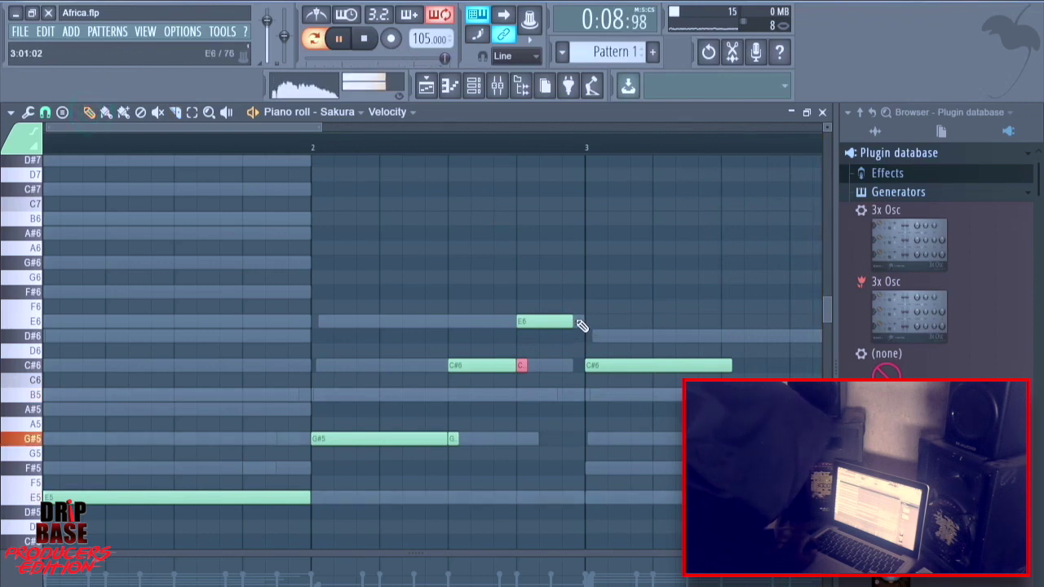
{"action": "left_click_drag", "start_coordinate": [571, 320], "coordinate": [618, 319]}
{"action": "right_click", "coordinate": [453, 439]}
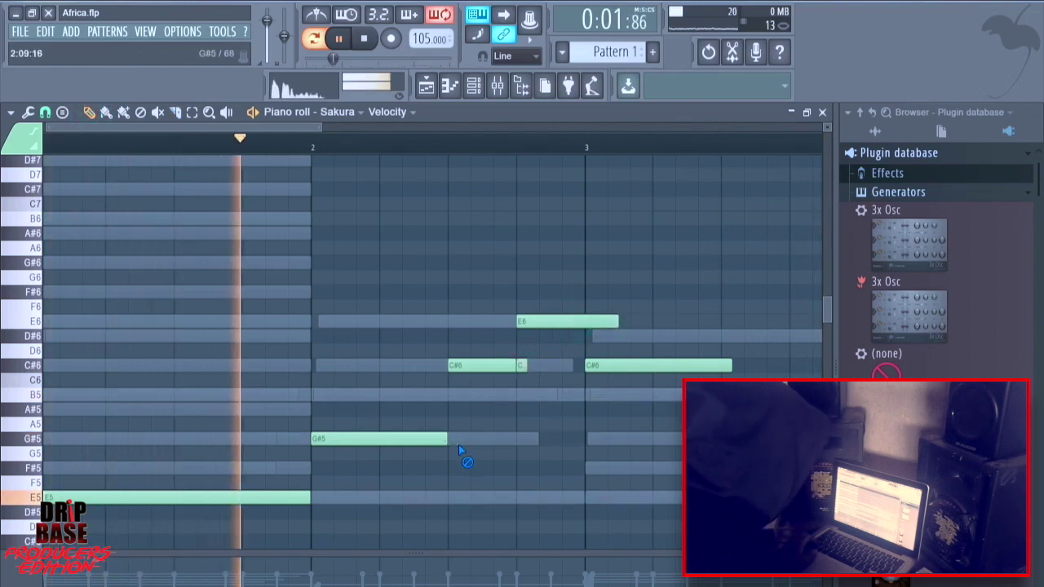
{"action": "right_click", "coordinate": [525, 367]}
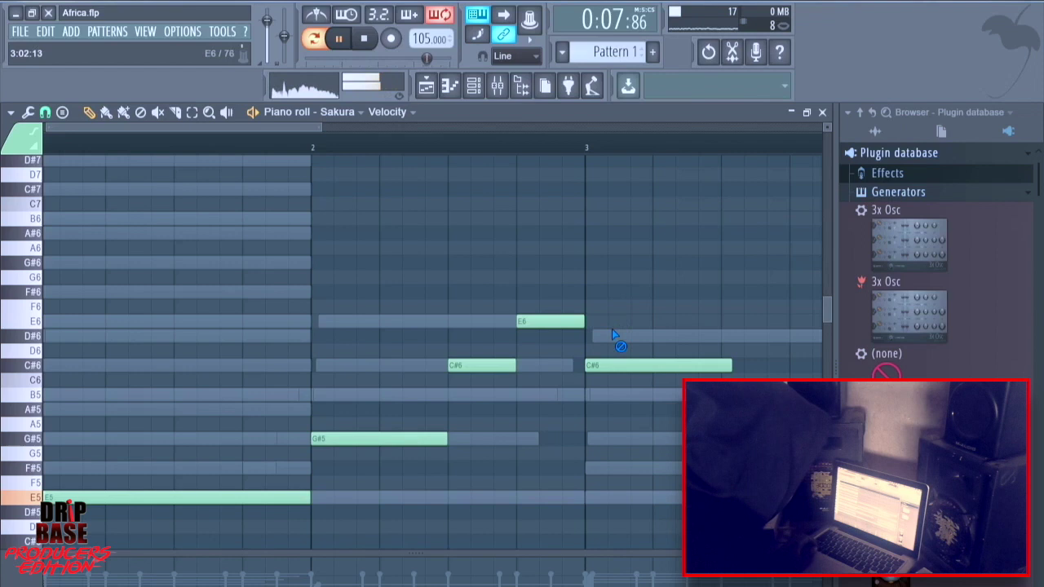
Slice off the overlapping tail of bar 3's C#6 note and fit the B5 note to end exactly at bar 4.
{"action": "left_click_drag", "start_coordinate": [318, 128], "coordinate": [551, 129]}
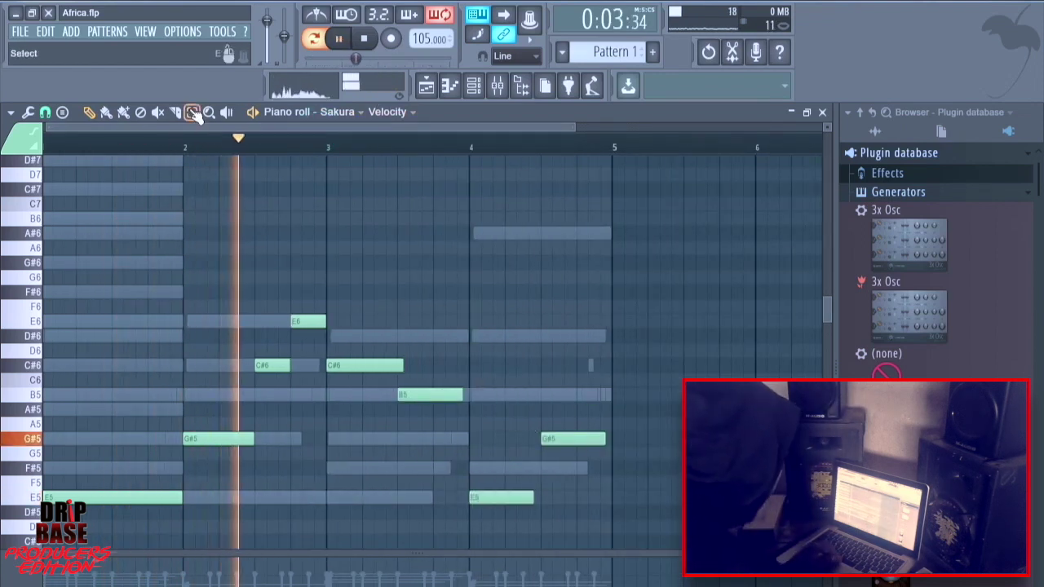
{"action": "left_click", "coordinate": [176, 112]}
{"action": "left_click_drag", "start_coordinate": [400, 347], "coordinate": [462, 413]}
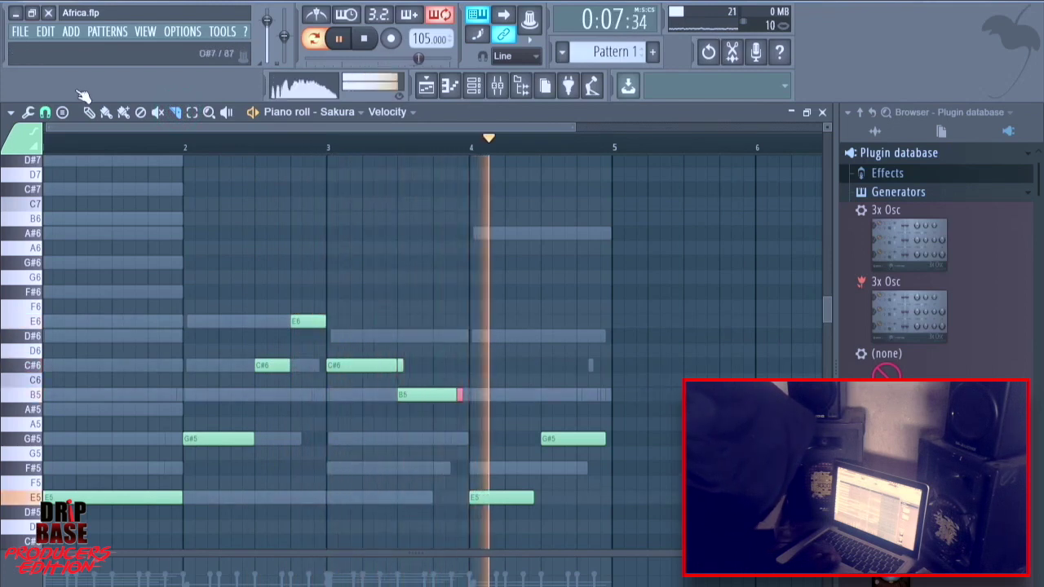
{"action": "left_click", "coordinate": [89, 112]}
{"action": "right_click", "coordinate": [459, 395]}
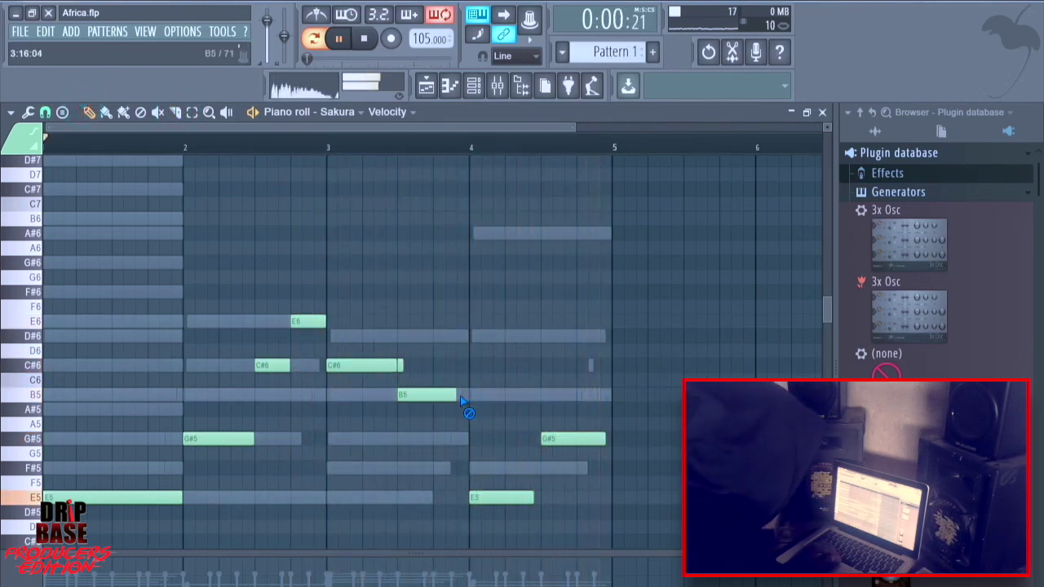
{"action": "left_click_drag", "start_coordinate": [455, 396], "coordinate": [470, 396]}
Replace the E5 note at the start of bar 4 with one exactly half a bar long.
{"action": "right_click", "coordinate": [526, 498]}
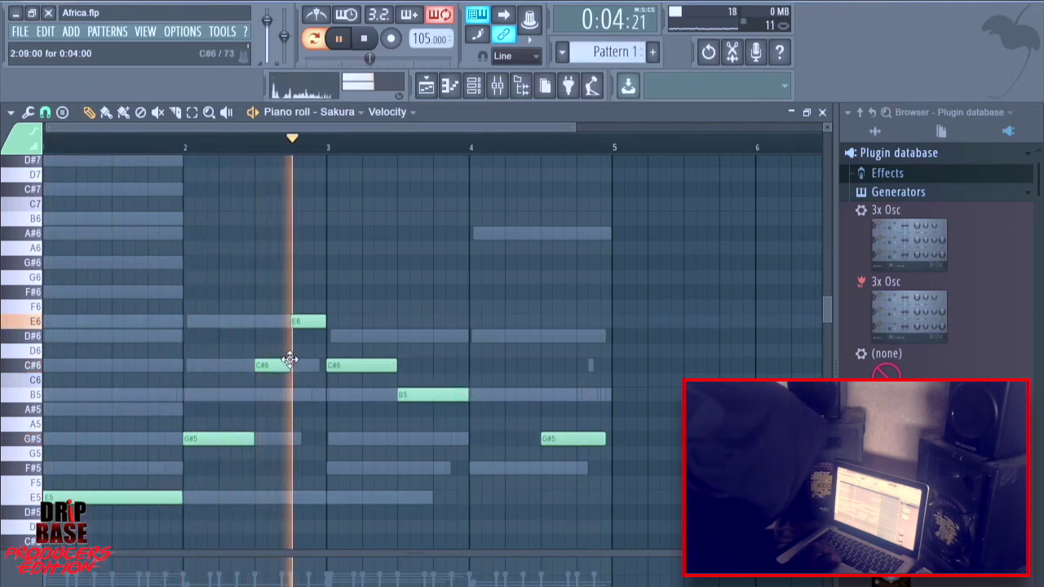
{"action": "left_click", "coordinate": [472, 467]}
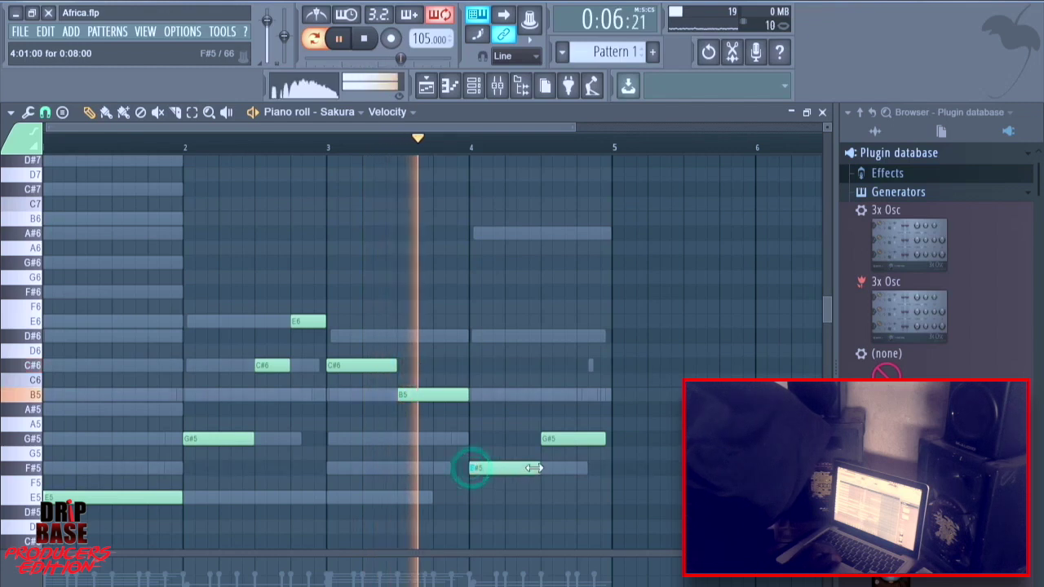
{"action": "left_click_drag", "start_coordinate": [513, 467], "coordinate": [511, 499]}
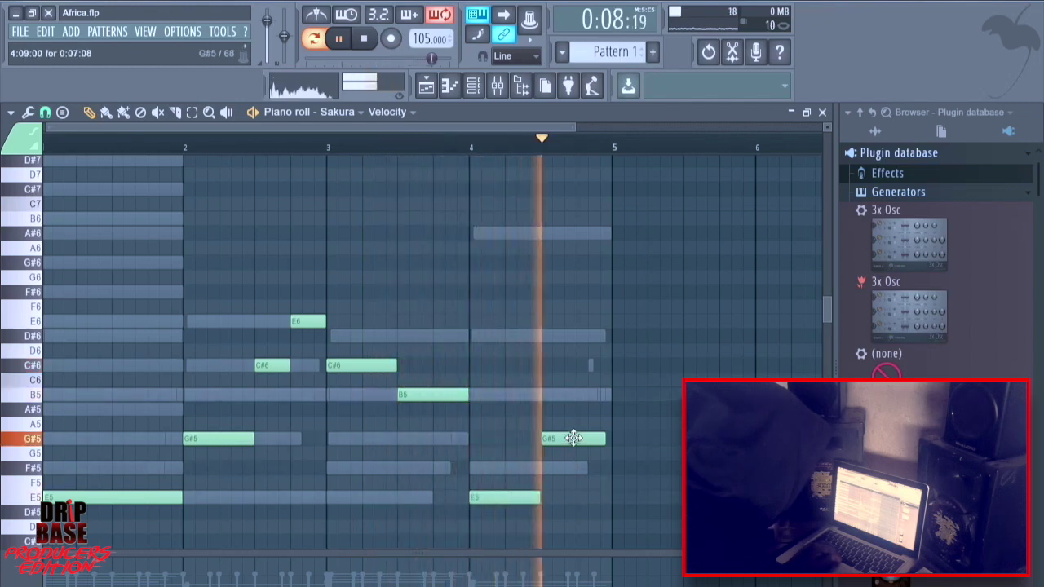
Shorten bar 4's G#5 note to just under one beat and add an equally short F#5 note on the last beat.
{"action": "left_click_drag", "start_coordinate": [604, 439], "coordinate": [588, 439]}
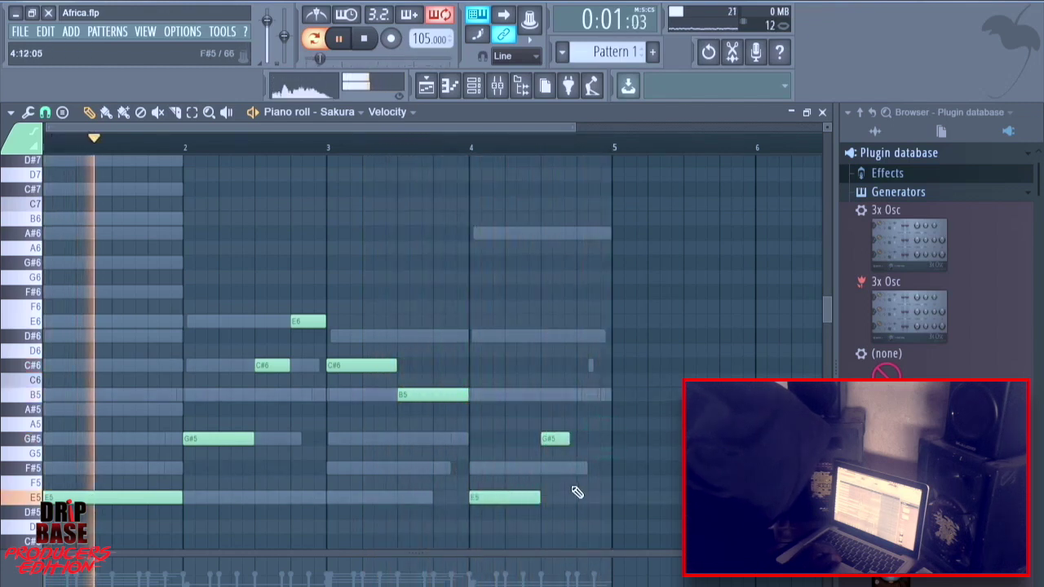
{"action": "left_click", "coordinate": [582, 468]}
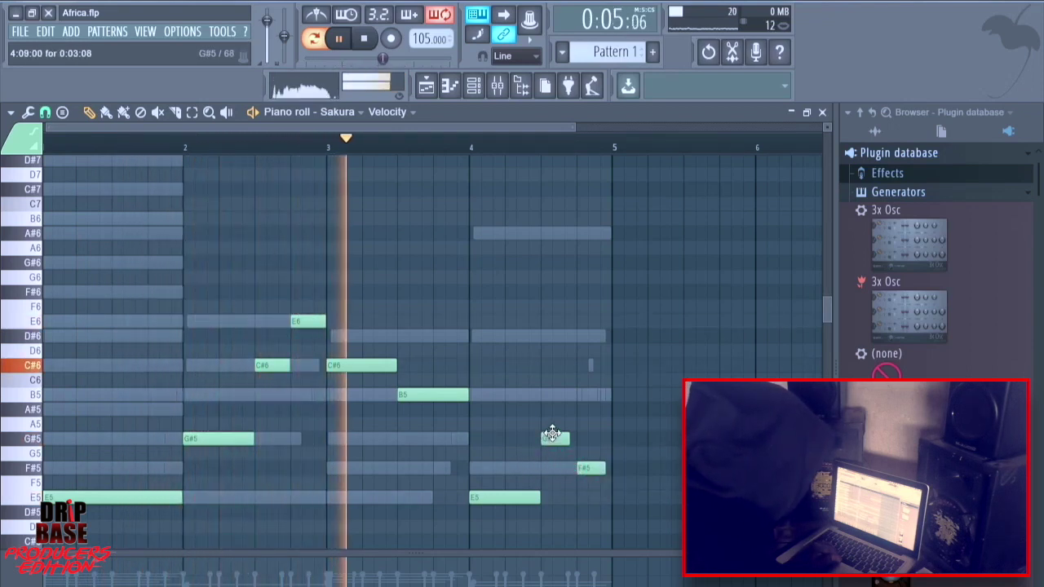
{"action": "mouse_move", "coordinate": [603, 468]}
{"action": "left_mouse_down"}
{"action": "mouse_move", "coordinate": [594, 467]}
{"action": "mouse_move", "coordinate": [605, 469]}
{"action": "left_mouse_up"}
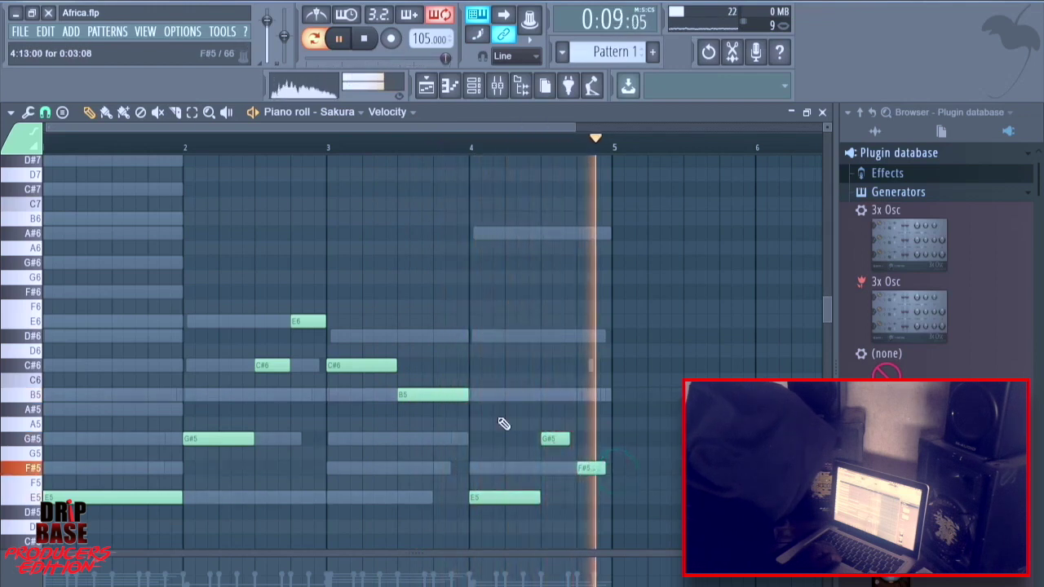
Refit bar 4's F#5 note to end at bar 5 and redraw the G#5 note before it as one full beat.
{"action": "left_click", "coordinate": [176, 112]}
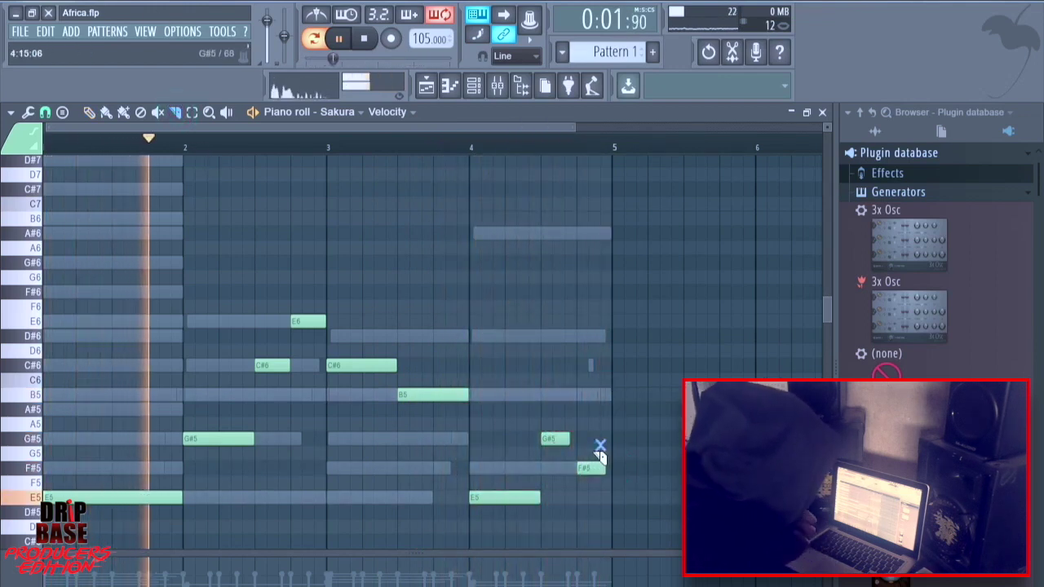
{"action": "left_click", "coordinate": [599, 467]}
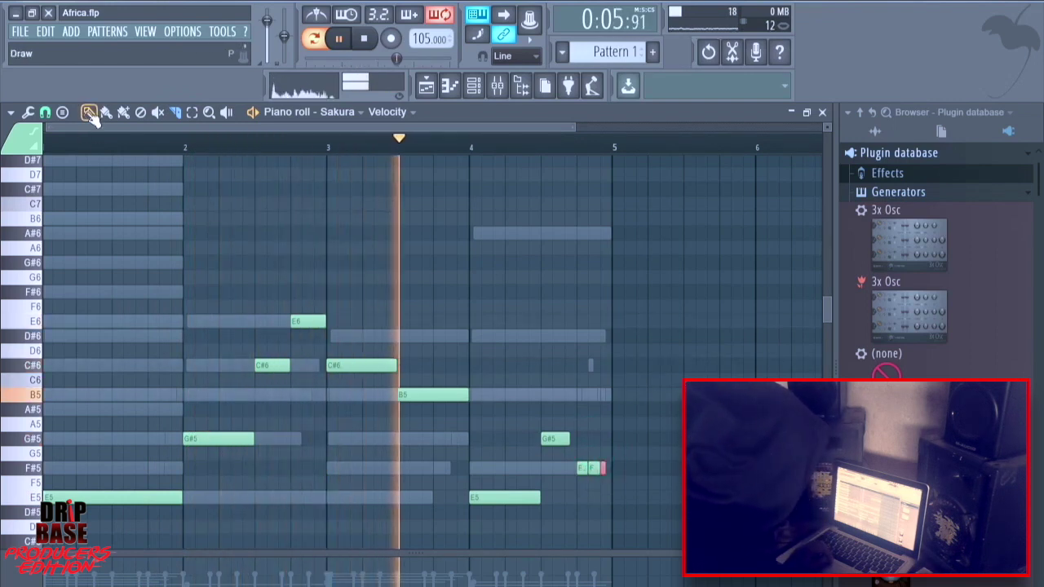
{"action": "right_click", "coordinate": [603, 468]}
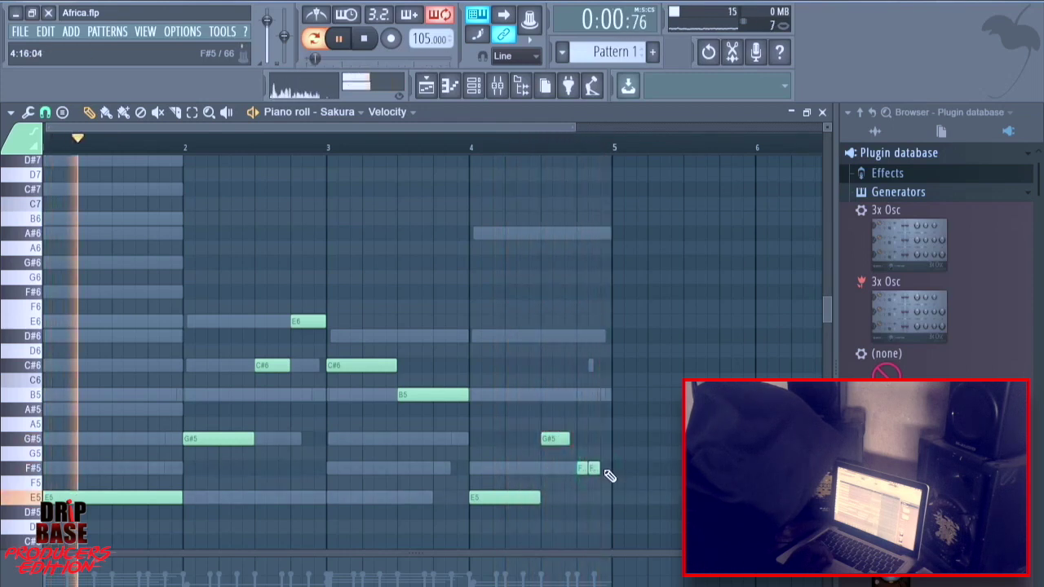
{"action": "left_click_drag", "start_coordinate": [616, 470], "coordinate": [610, 470]}
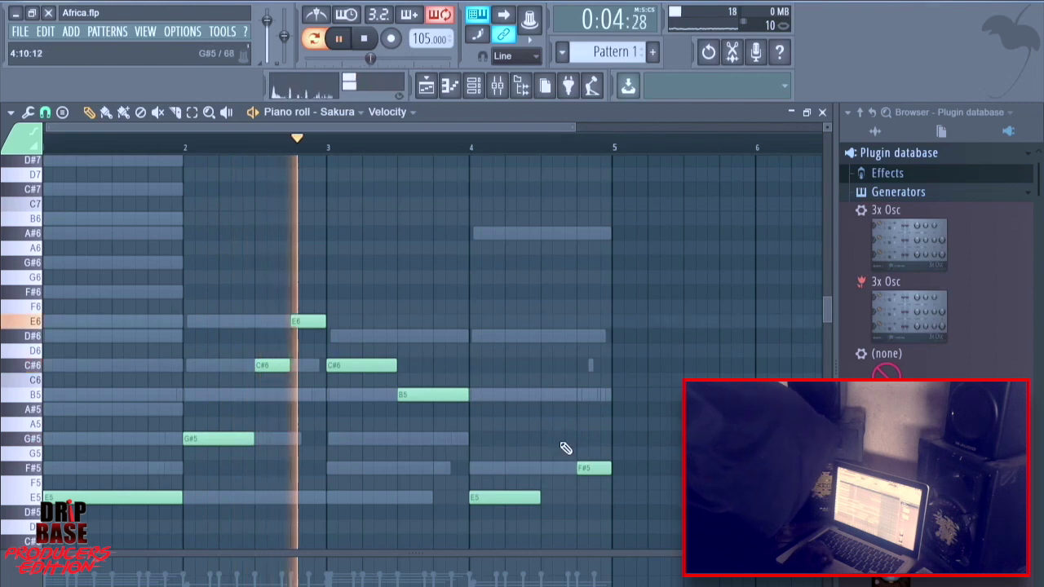
{"action": "left_click", "coordinate": [604, 482]}
{"action": "left_click", "coordinate": [542, 438]}
{"action": "right_click", "coordinate": [624, 483]}
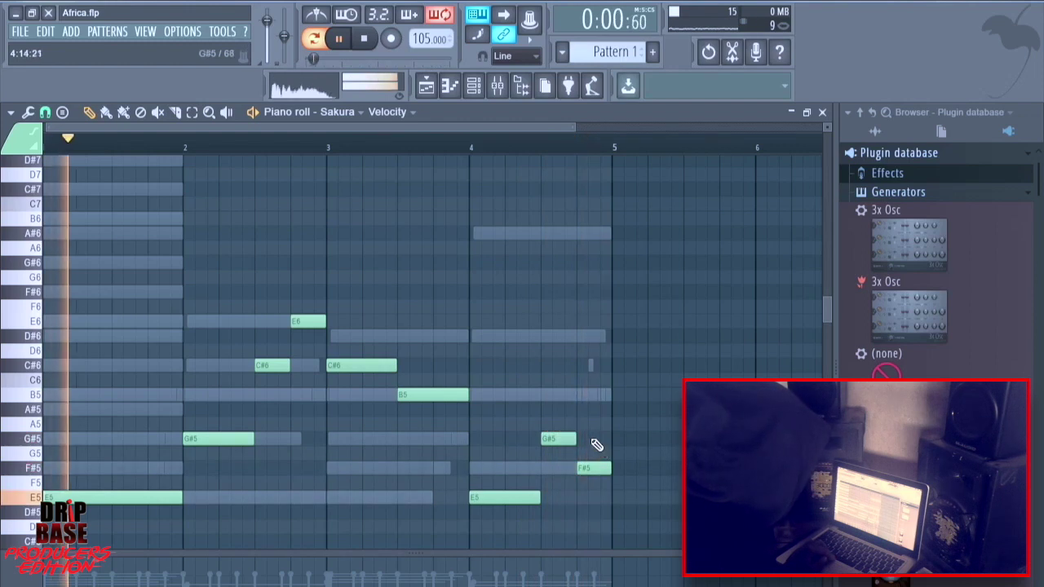
Open the Sakura instrument and audition the Sax 4 and Sax 2 presets from its Default bank.
{"action": "left_click", "coordinate": [473, 85]}
{"action": "left_click", "coordinate": [269, 437]}
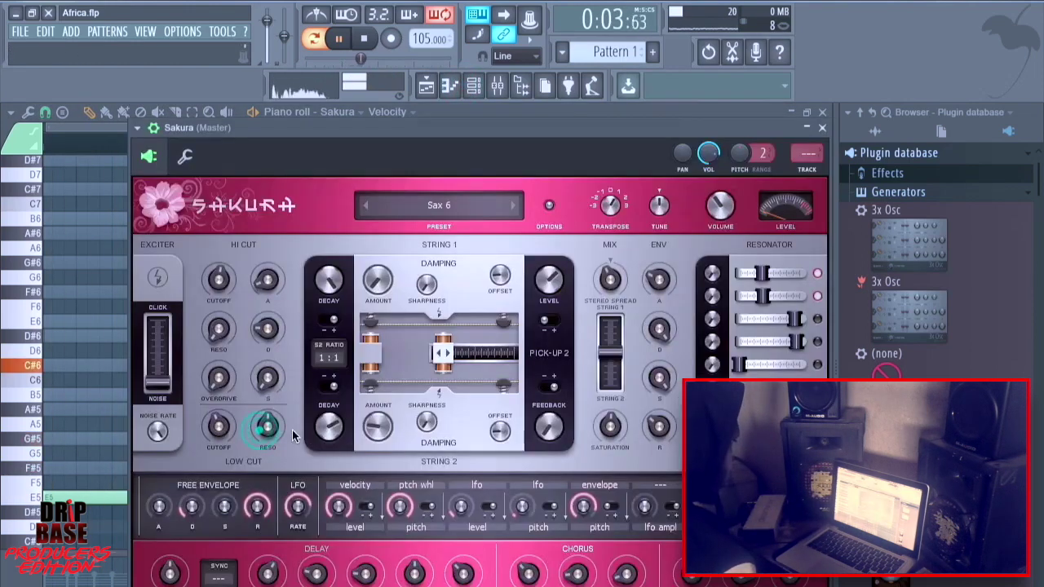
{"action": "left_click", "coordinate": [454, 201]}
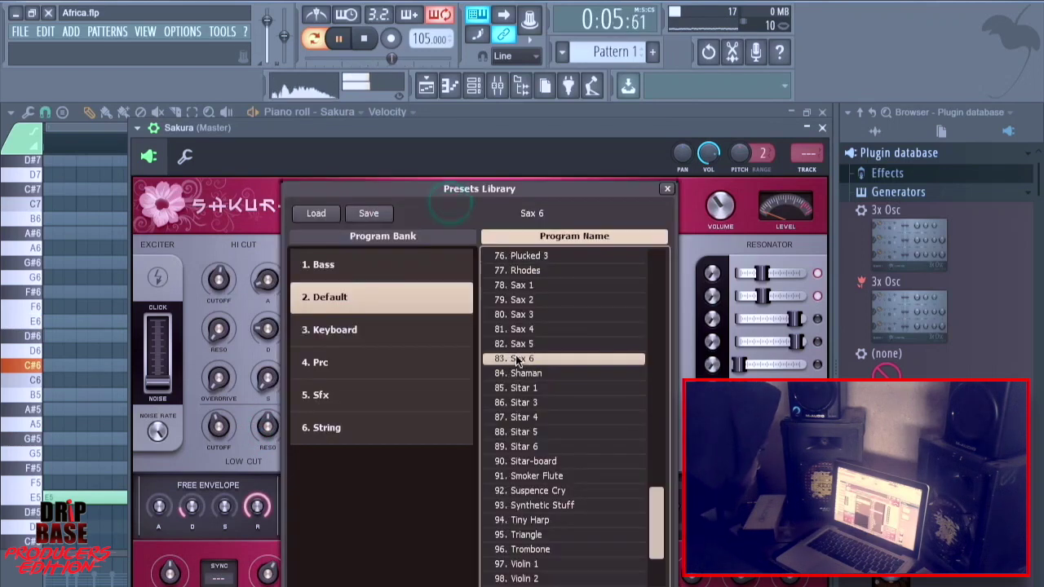
{"action": "double_click", "coordinate": [514, 330]}
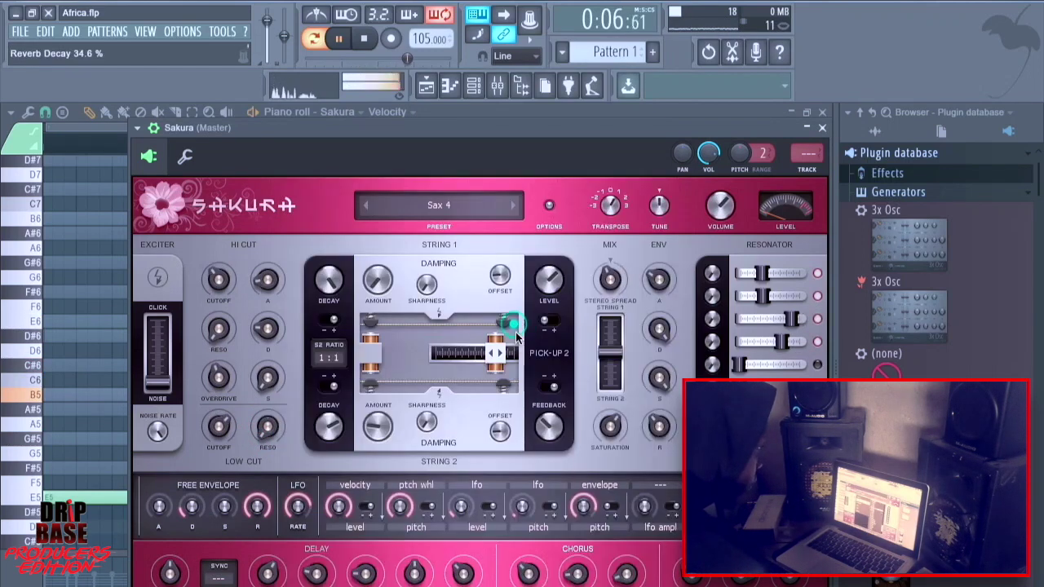
{"action": "left_click", "coordinate": [421, 202]}
{"action": "double_click", "coordinate": [536, 300]}
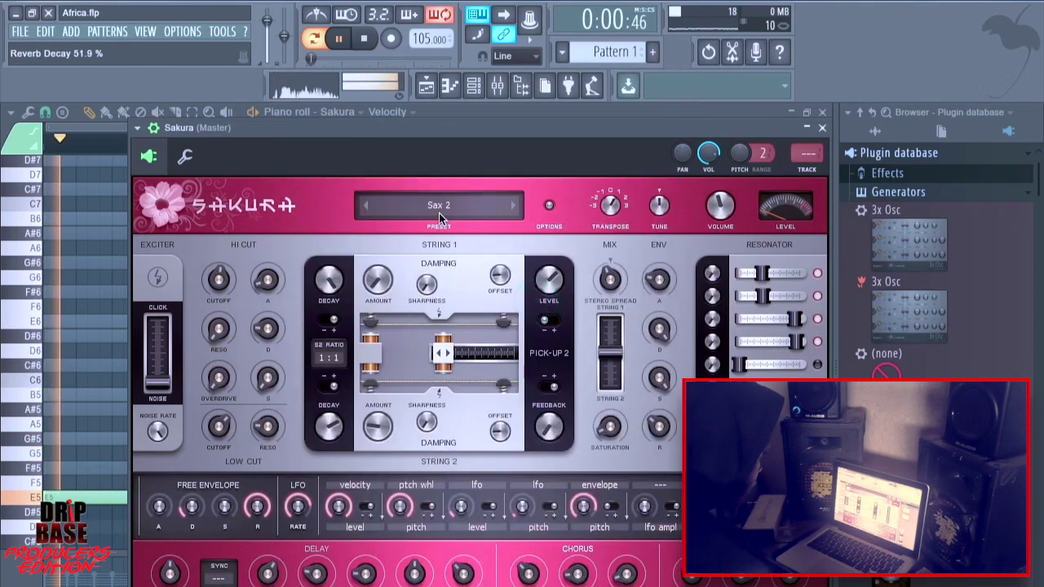
Audition Sakura's Panflute and Harmonized presets against the playing melody.
{"action": "left_click", "coordinate": [438, 212]}
{"action": "scroll", "coordinate": [531, 349], "scroll_direction": "up", "scroll_amount": 3}
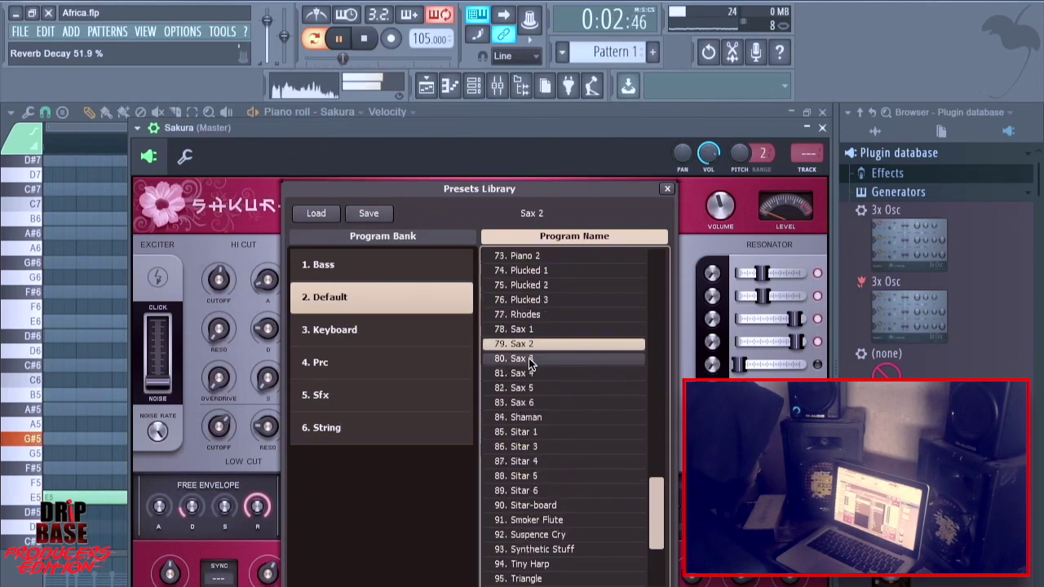
{"action": "double_click", "coordinate": [515, 300]}
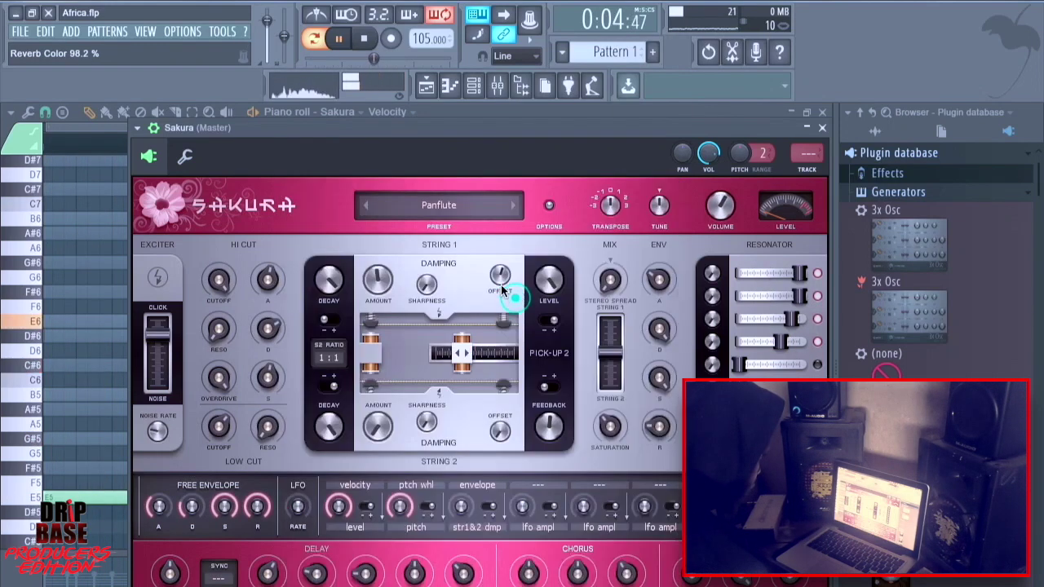
{"action": "left_click", "coordinate": [431, 200]}
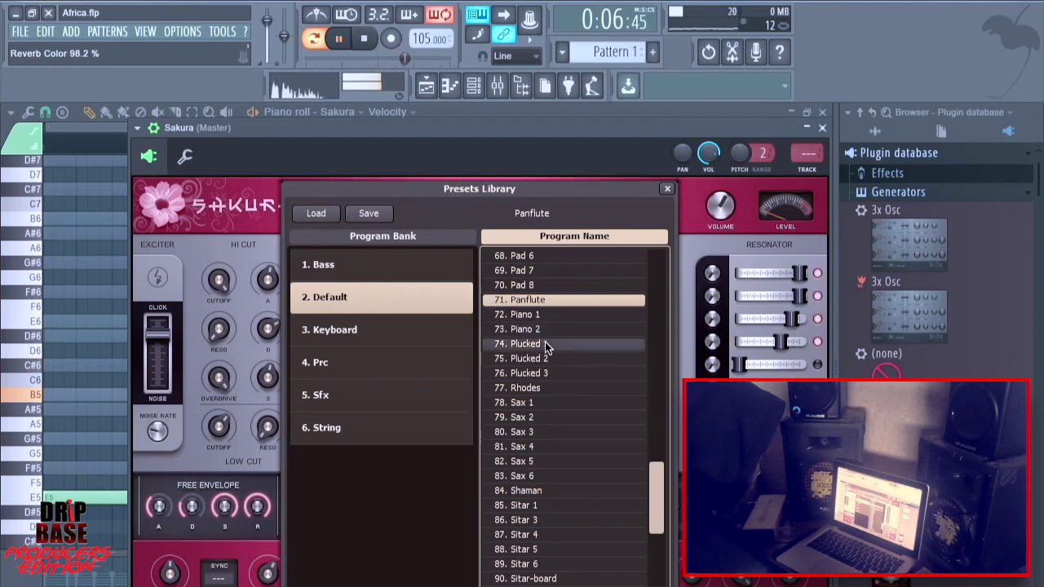
{"action": "scroll", "coordinate": [543, 345], "scroll_direction": "up", "scroll_amount": 4}
{"action": "scroll", "coordinate": [538, 342], "scroll_direction": "up", "scroll_amount": 6}
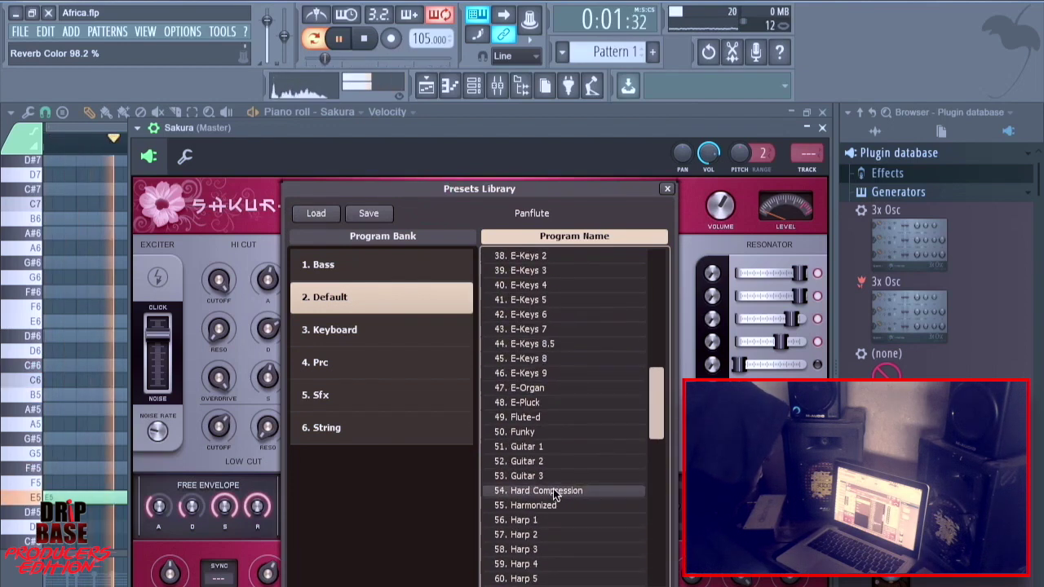
{"action": "double_click", "coordinate": [519, 510]}
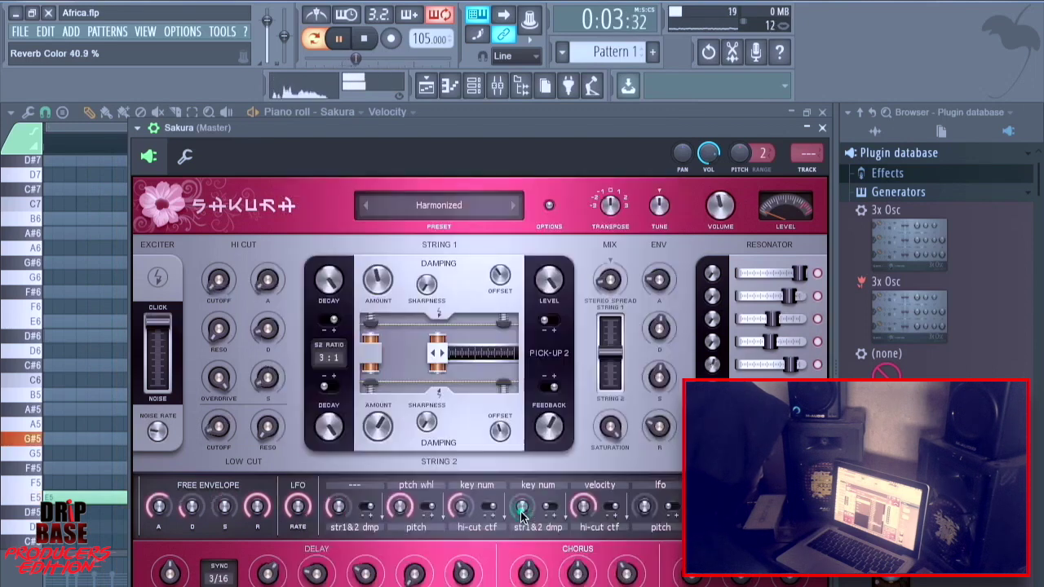
Audition Sakura's E-Pluck and E-Bass presets.
{"action": "left_click", "coordinate": [444, 207]}
{"action": "scroll", "coordinate": [530, 392], "scroll_direction": "up", "scroll_amount": 8}
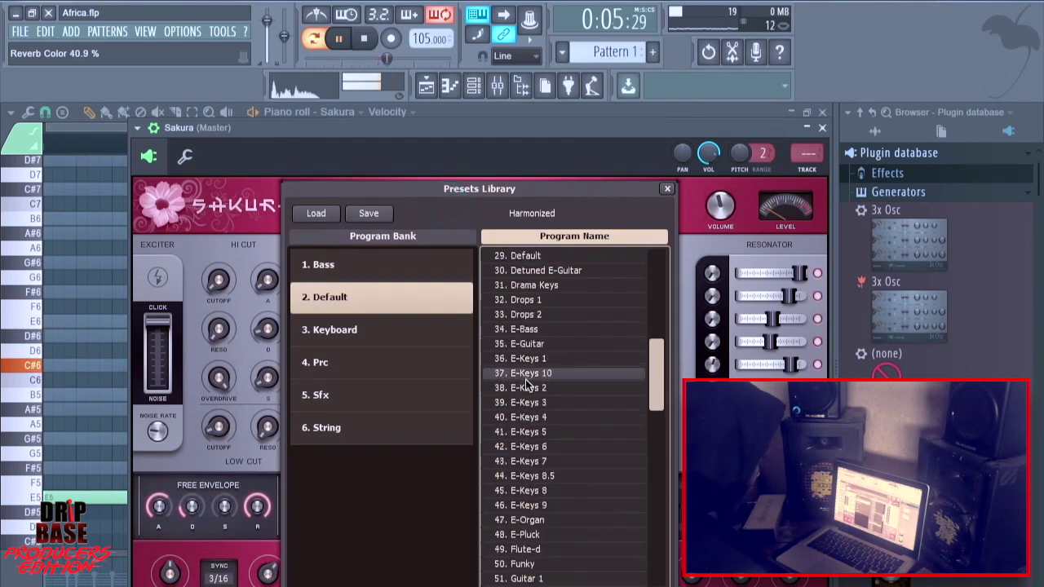
{"action": "double_click", "coordinate": [525, 535]}
{"action": "left_click", "coordinate": [436, 211]}
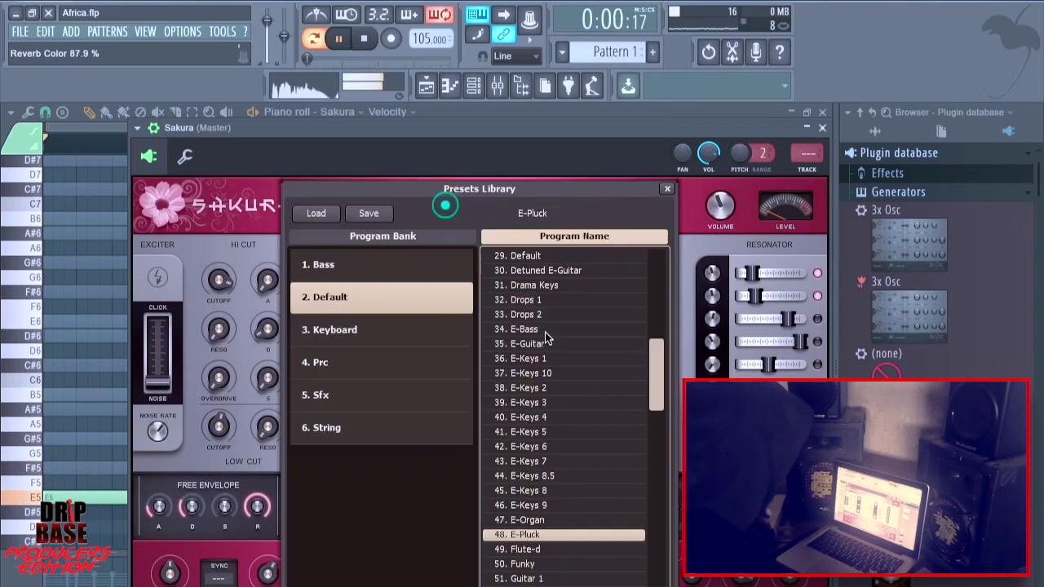
{"action": "double_click", "coordinate": [578, 326]}
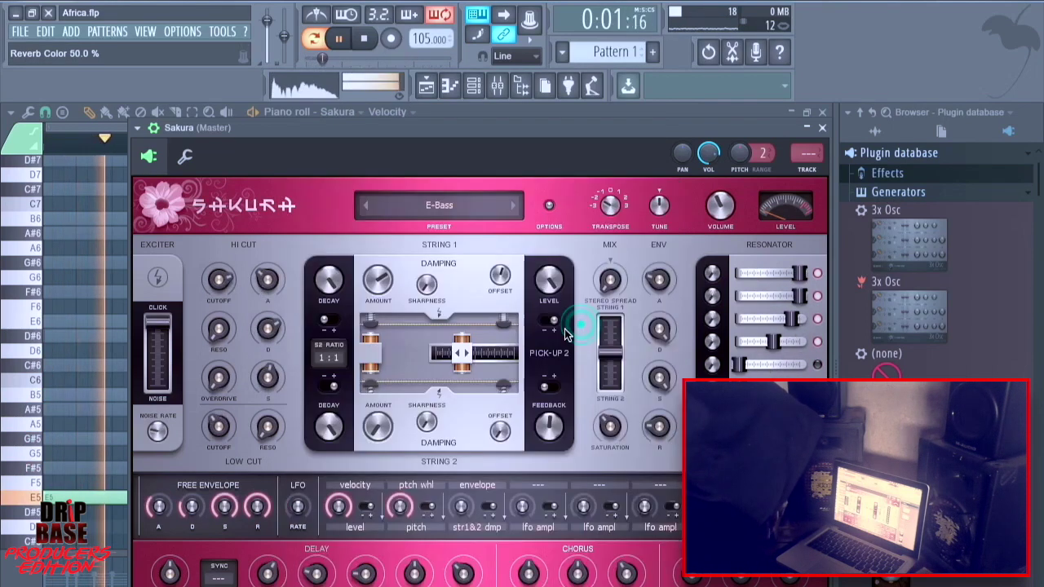
Audition Sakura's Drama Keys, Bowed 7 and Bowed 8 presets.
{"action": "left_click", "coordinate": [449, 213]}
{"action": "scroll", "coordinate": [570, 323], "scroll_direction": "up", "scroll_amount": 6}
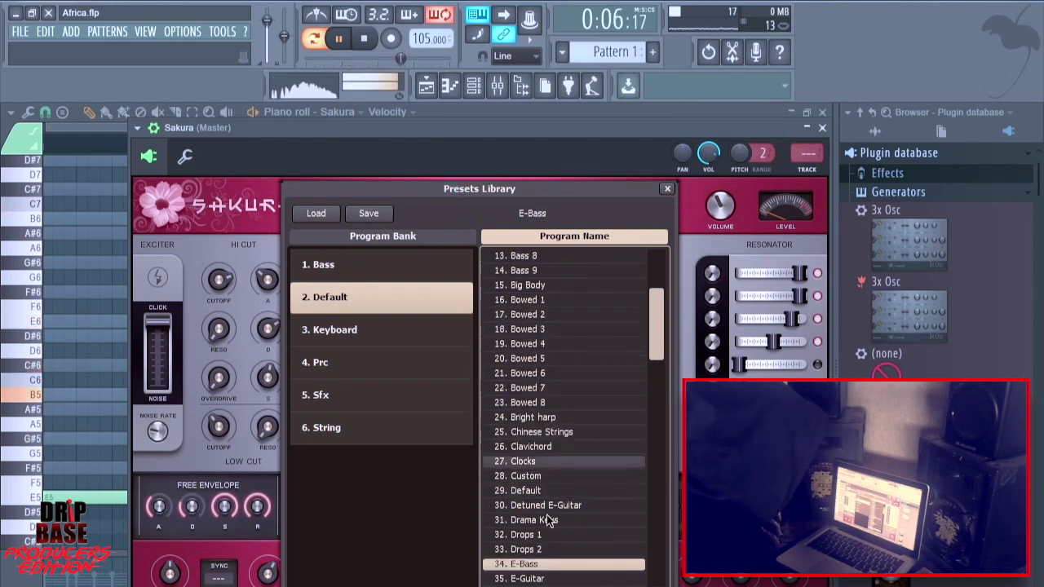
{"action": "double_click", "coordinate": [549, 521]}
{"action": "left_click", "coordinate": [453, 211]}
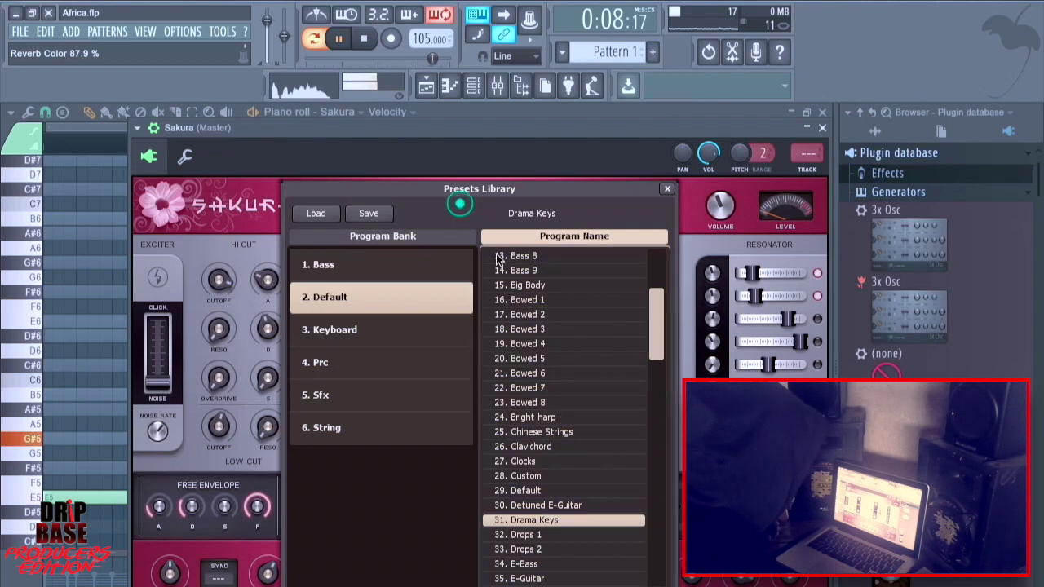
{"action": "scroll", "coordinate": [547, 480], "scroll_direction": "up", "scroll_amount": 3}
{"action": "double_click", "coordinate": [522, 489]}
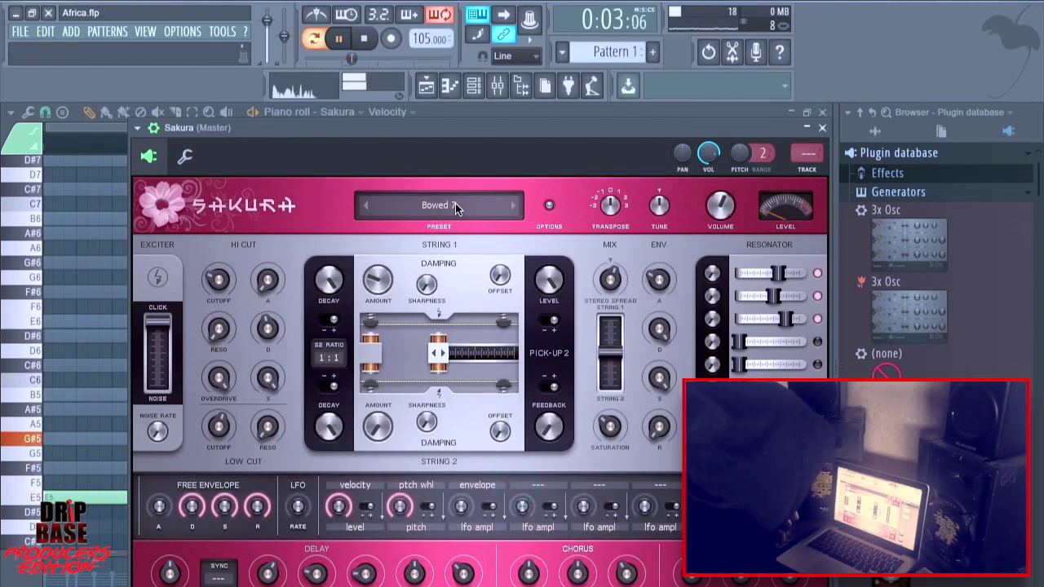
{"action": "left_click", "coordinate": [455, 208]}
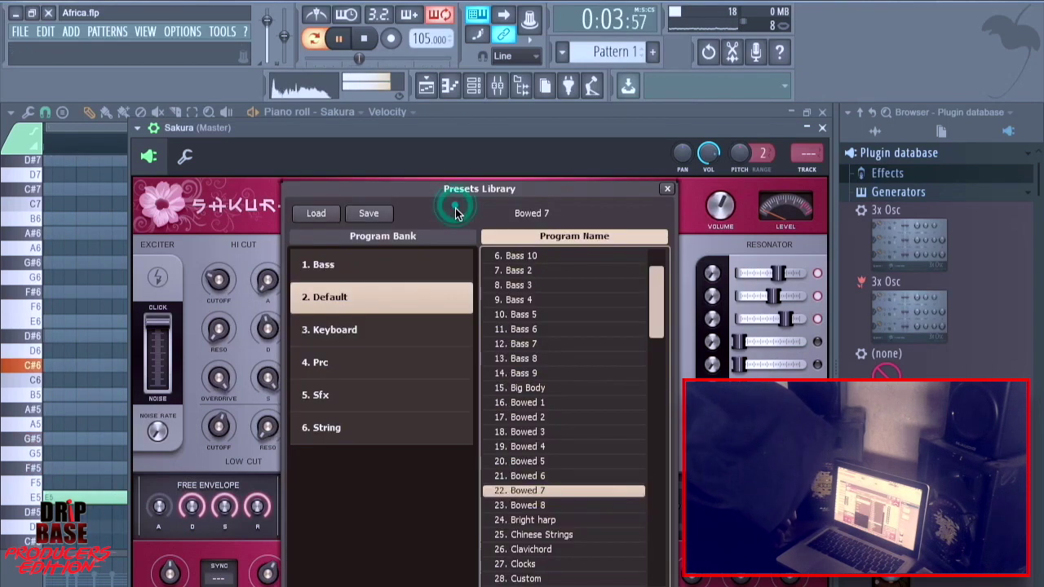
{"action": "double_click", "coordinate": [543, 505]}
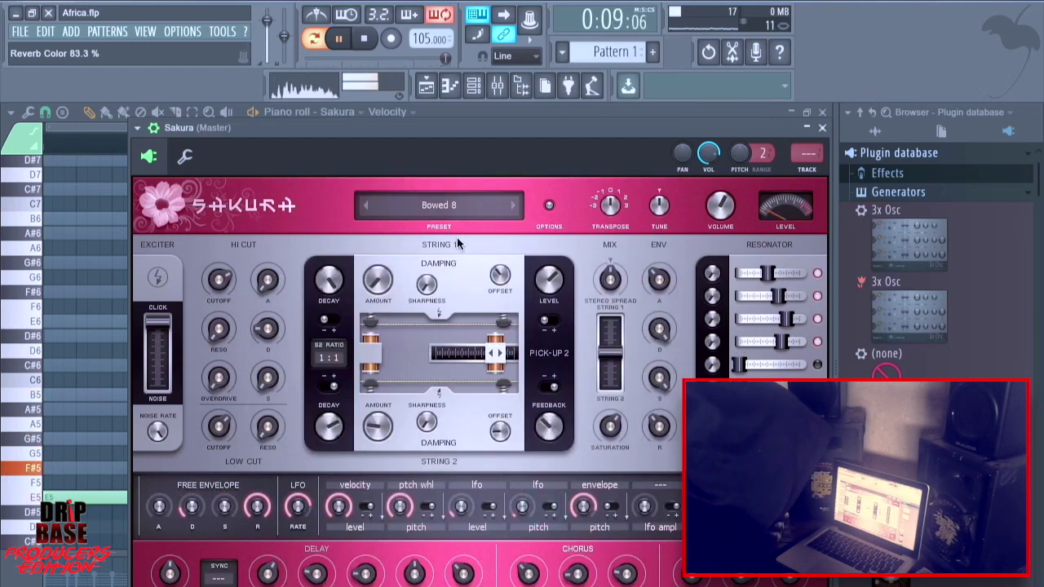
Load the Bowed 4 preset from Sakura's Default bank.
{"action": "left_click", "coordinate": [455, 208]}
{"action": "double_click", "coordinate": [551, 438]}
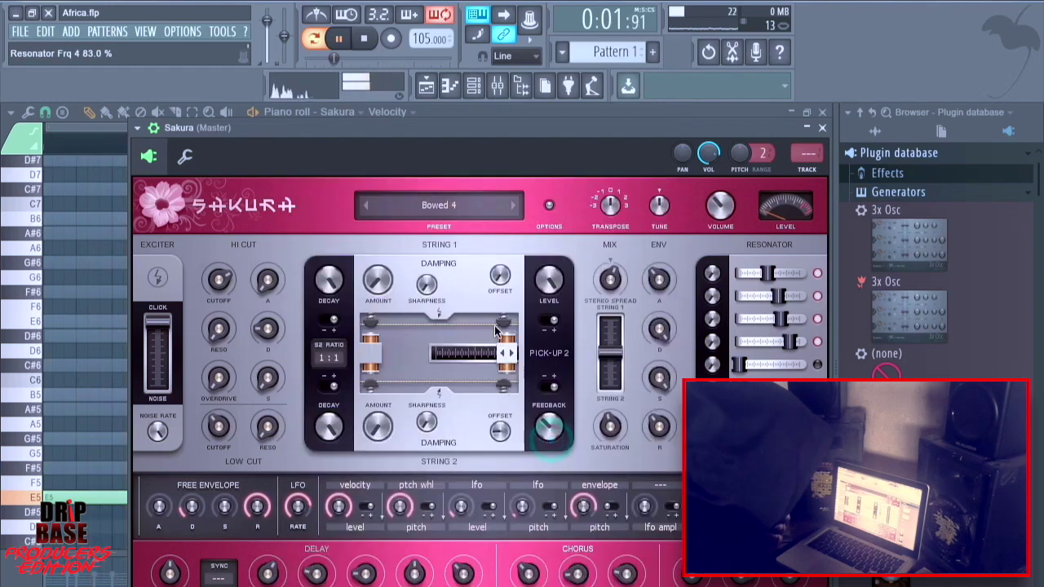
{"action": "left_click", "coordinate": [458, 210]}
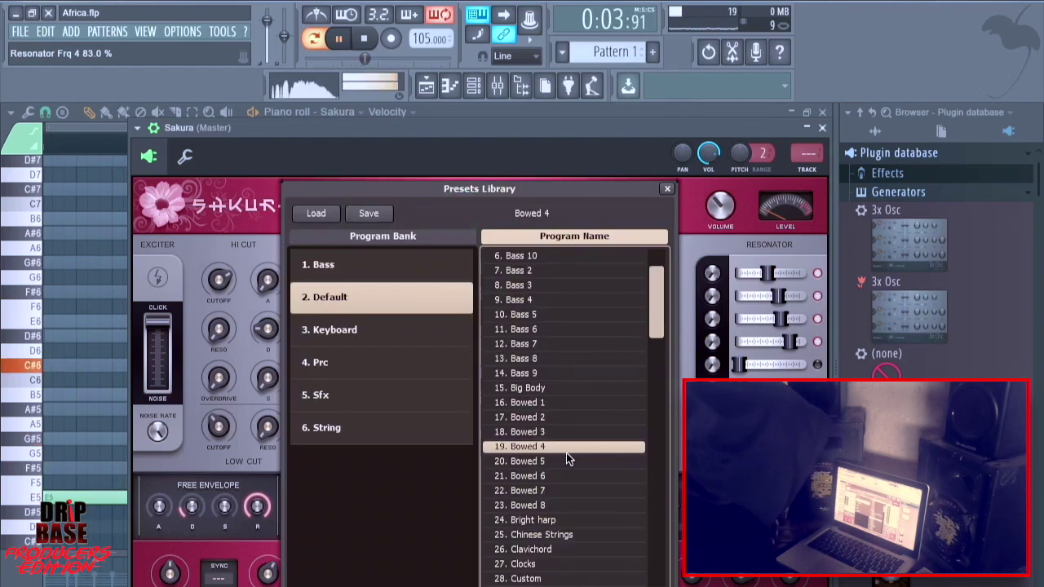
Swap the melody phrases of bars 3 and 4, placing E5, G#5 and F#5 in bar 3 and C#6 and B5 in bar 4.
{"action": "left_click", "coordinate": [474, 88]}
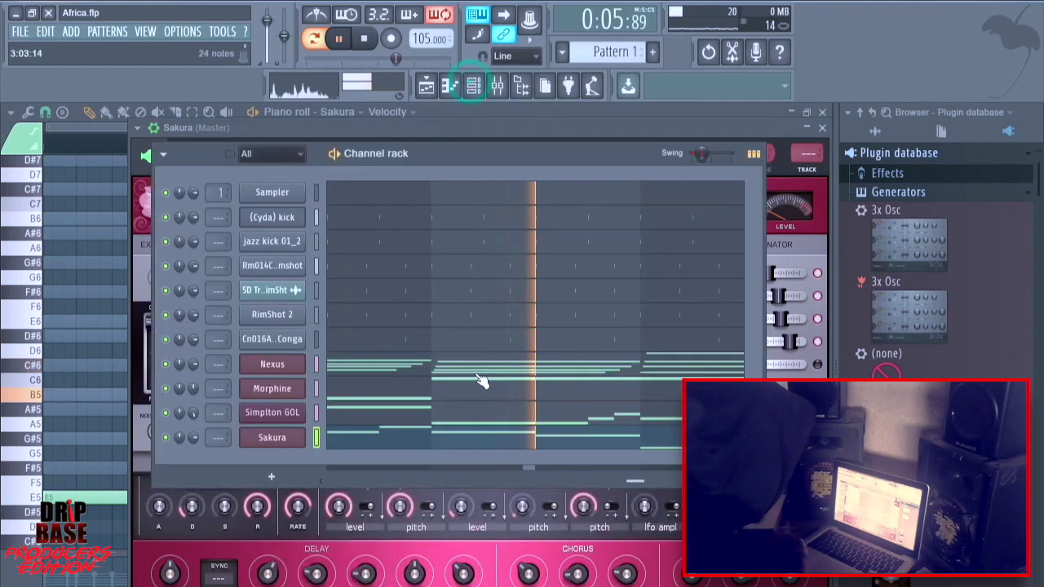
{"action": "left_click", "coordinate": [473, 436]}
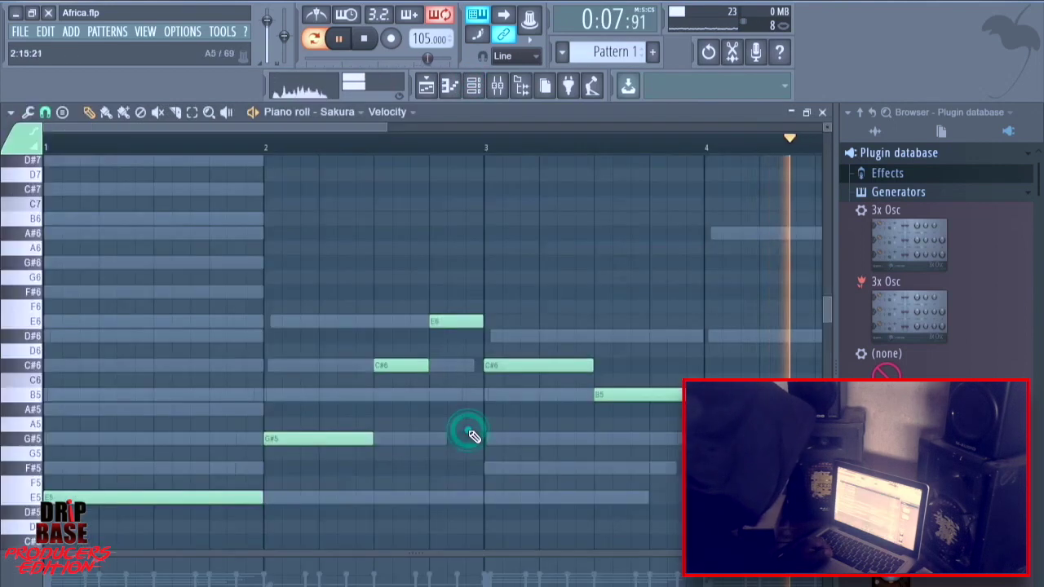
{"action": "left_click_drag", "start_coordinate": [248, 125], "coordinate": [312, 137]}
{"action": "left_click_drag", "start_coordinate": [590, 496], "coordinate": [369, 497]}
{"action": "left_click_drag", "start_coordinate": [367, 364], "coordinate": [583, 369]}
{"action": "key", "text": "space"}
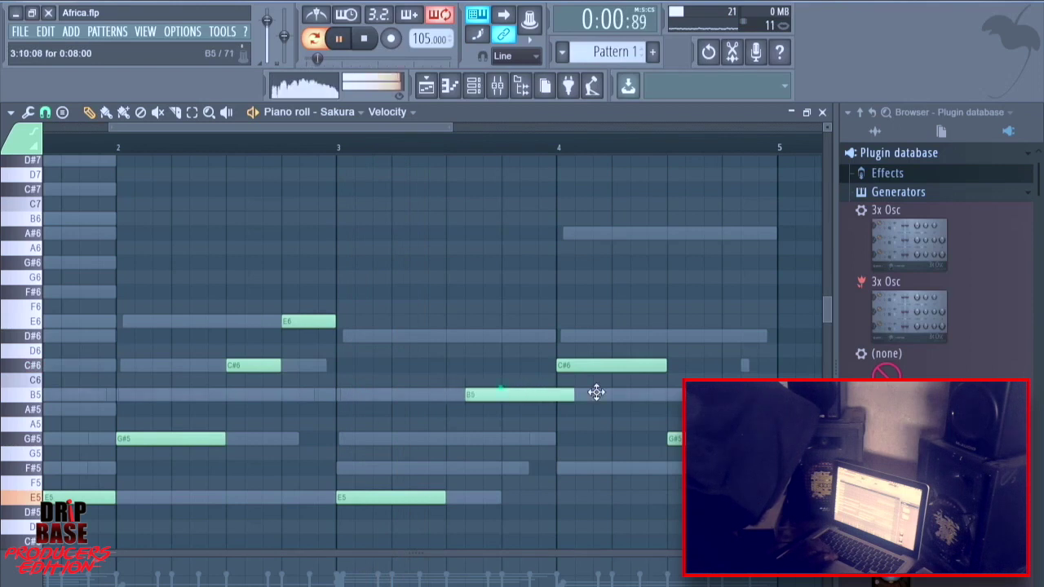
{"action": "left_click_drag", "start_coordinate": [522, 441], "coordinate": [528, 486]}
{"action": "key", "text": "space"}
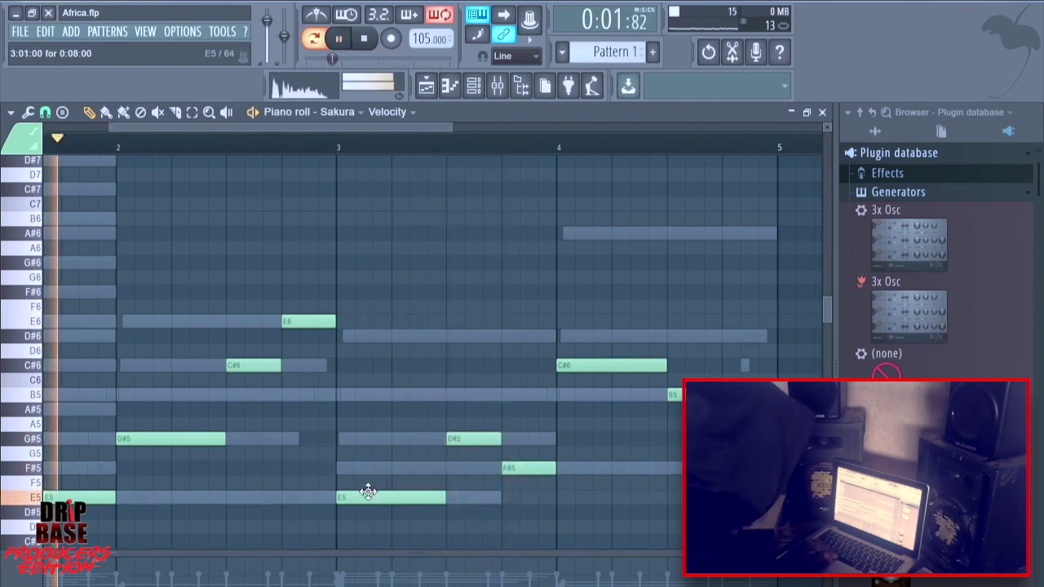
Raise bar 3's E5 note to B5, and lower bar 4's C#6 to E5 and its B5 to G#5.
{"action": "left_click_drag", "start_coordinate": [361, 495], "coordinate": [384, 399]}
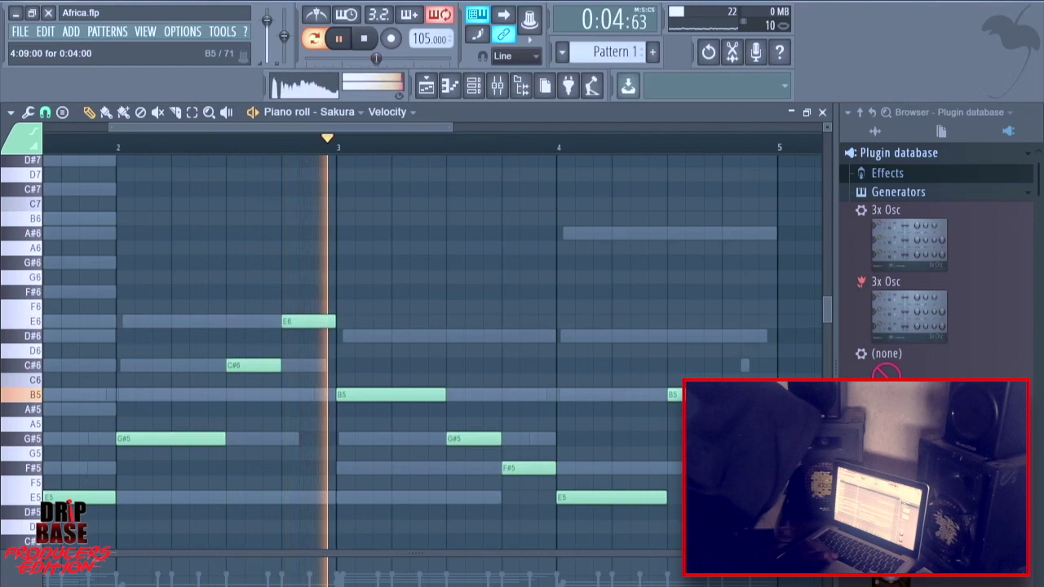
{"action": "left_click_drag", "start_coordinate": [669, 415], "coordinate": [669, 459]}
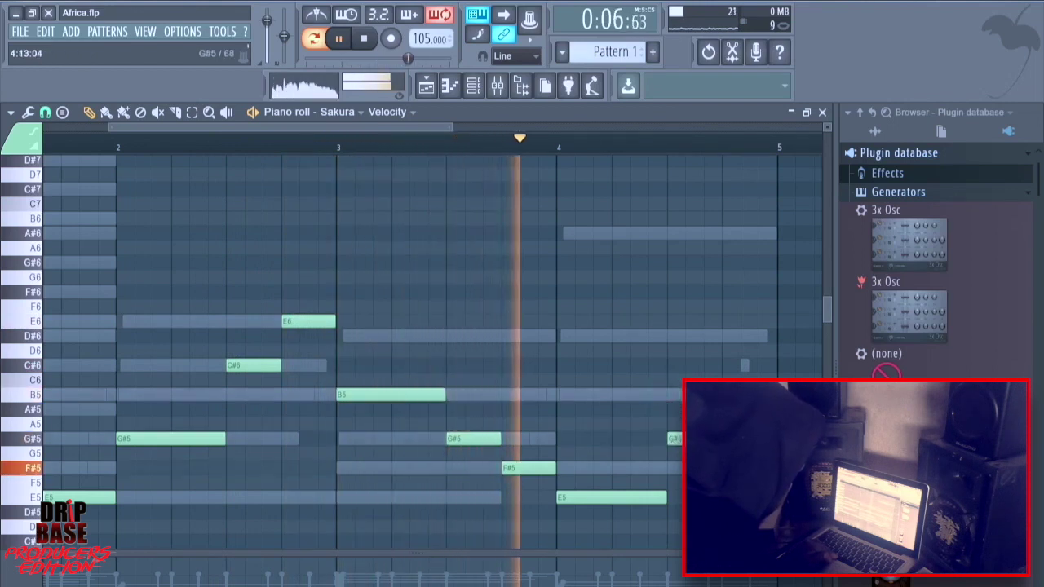
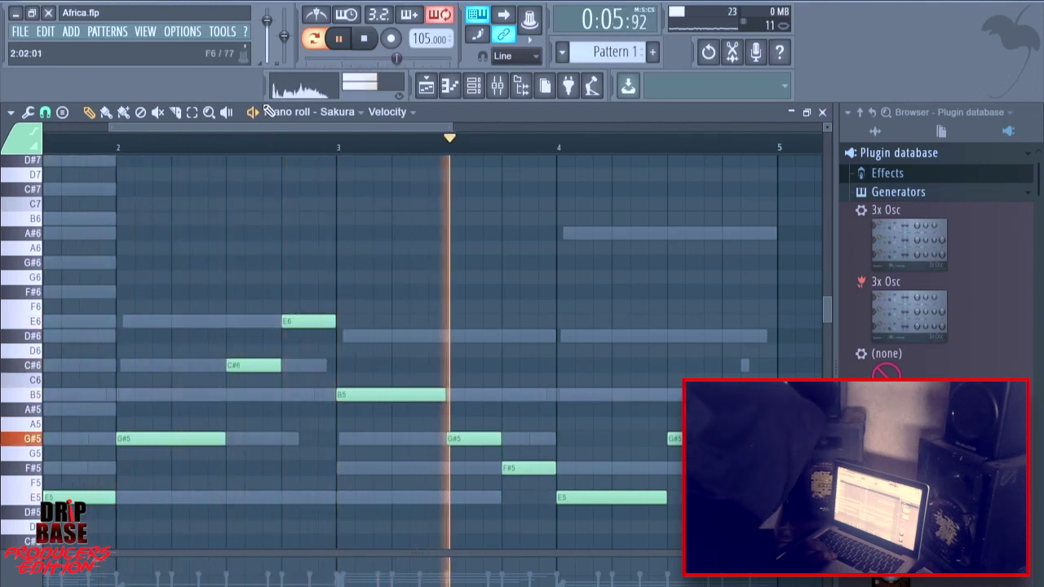
{"action": "left_click_drag", "start_coordinate": [269, 125], "coordinate": [199, 145]}
{"action": "scroll", "coordinate": [361, 302], "scroll_direction": "down", "scroll_amount": 3}
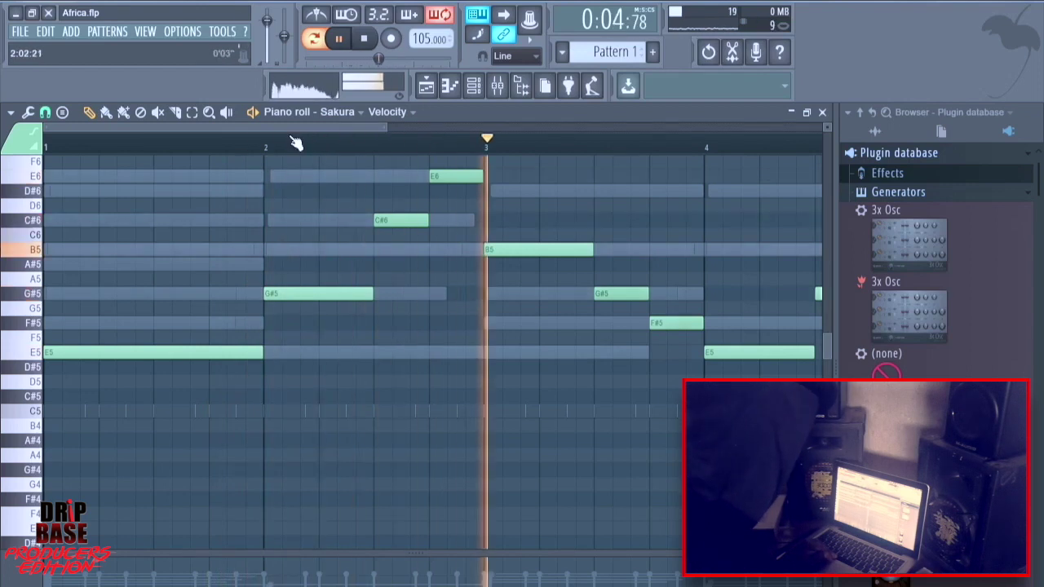
{"action": "left_click_drag", "start_coordinate": [354, 128], "coordinate": [450, 128]}
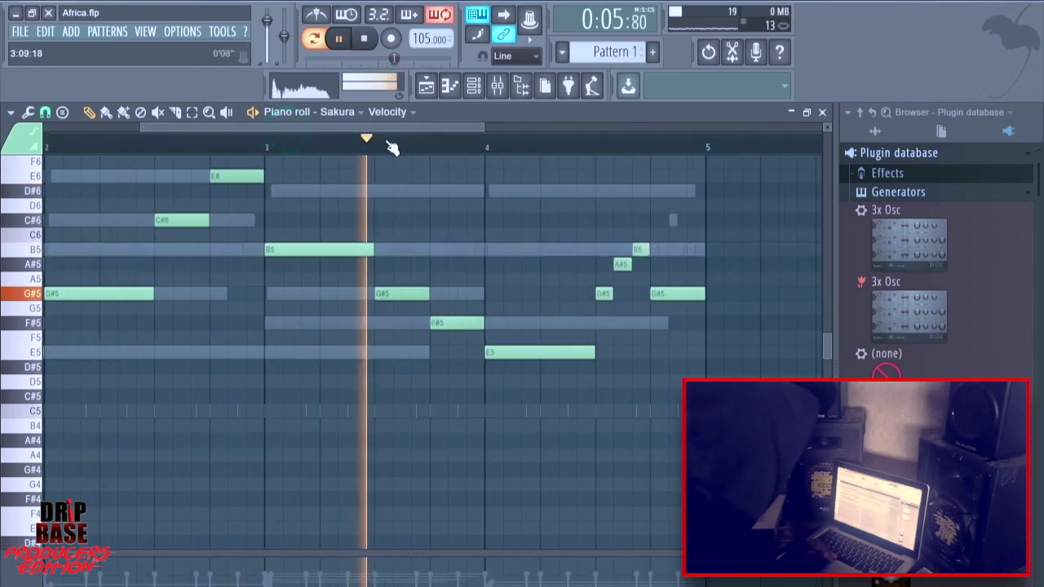
Mute the Sakura channel and add a new Morphine instrument channel.
{"action": "left_click", "coordinate": [473, 86]}
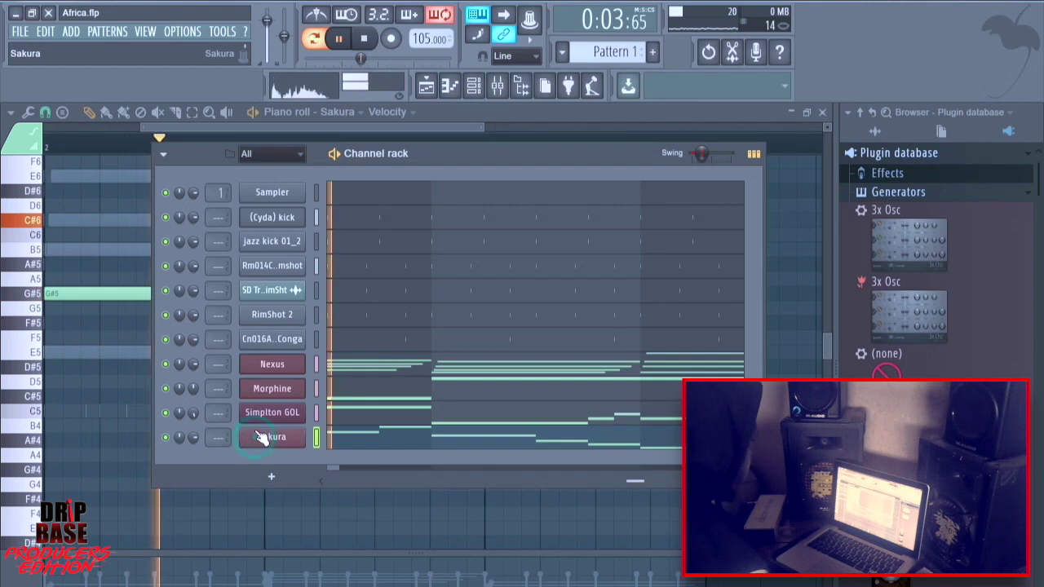
{"action": "left_click", "coordinate": [270, 476]}
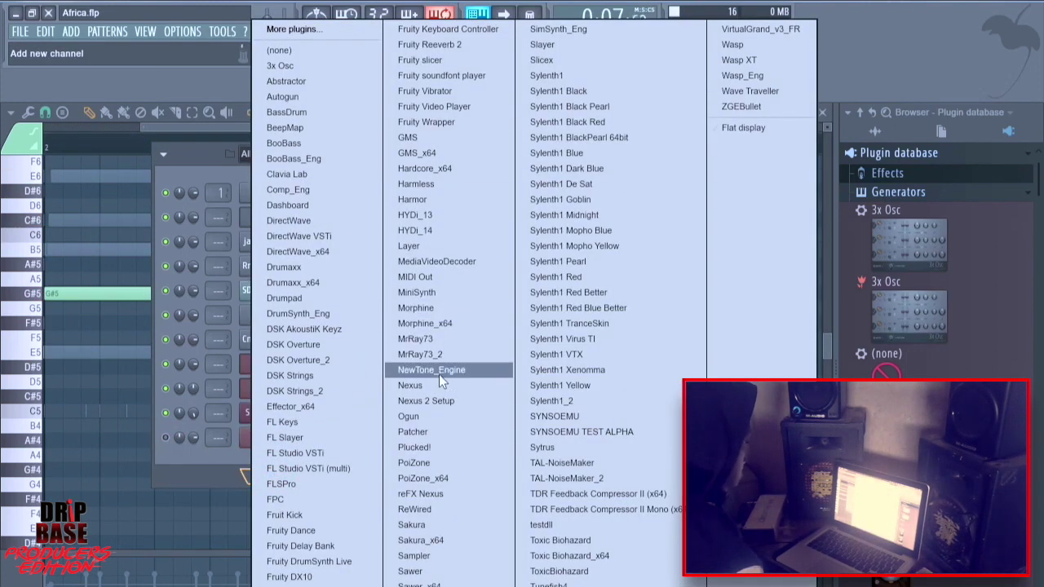
{"action": "left_click", "coordinate": [441, 315]}
Audition Morphine's preset banks, including Bass, Vox & Chorus, Strings with STR Mandolyn FG, and Leads.
{"action": "left_click", "coordinate": [88, 274]}
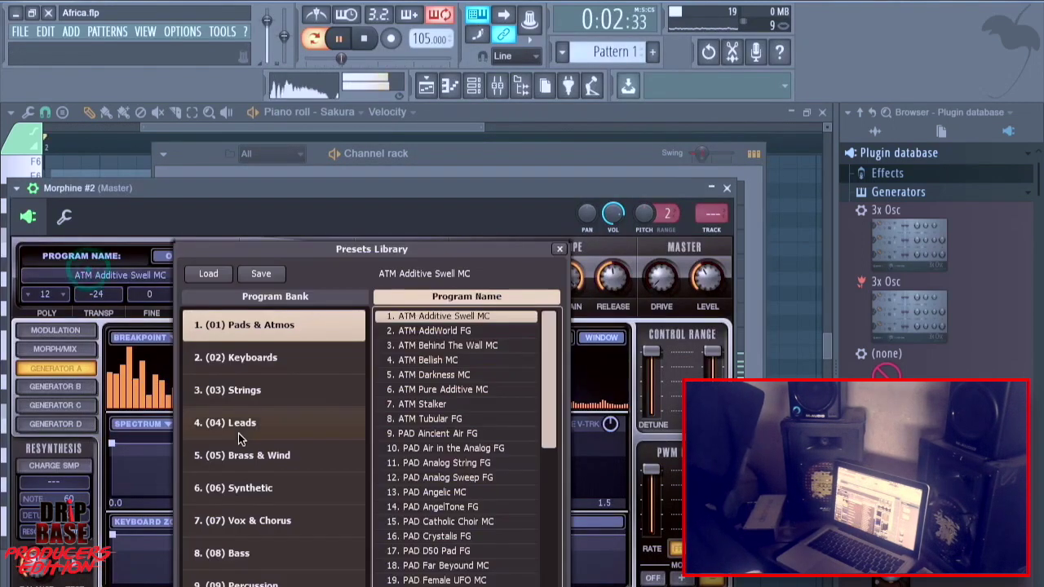
{"action": "scroll", "coordinate": [261, 535], "scroll_direction": "down", "scroll_amount": 3}
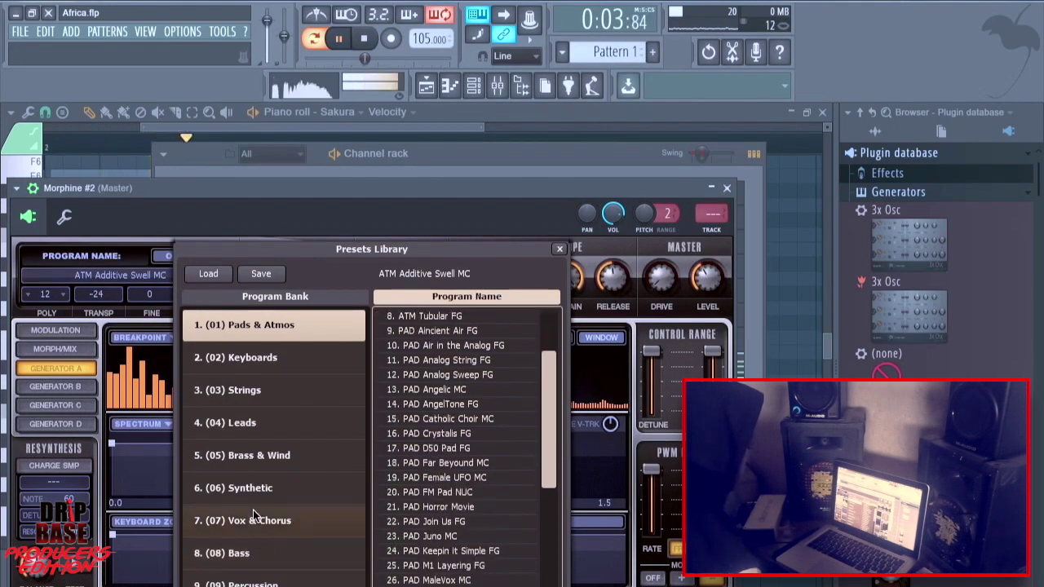
{"action": "left_click", "coordinate": [255, 423]}
{"action": "left_click", "coordinate": [249, 555]}
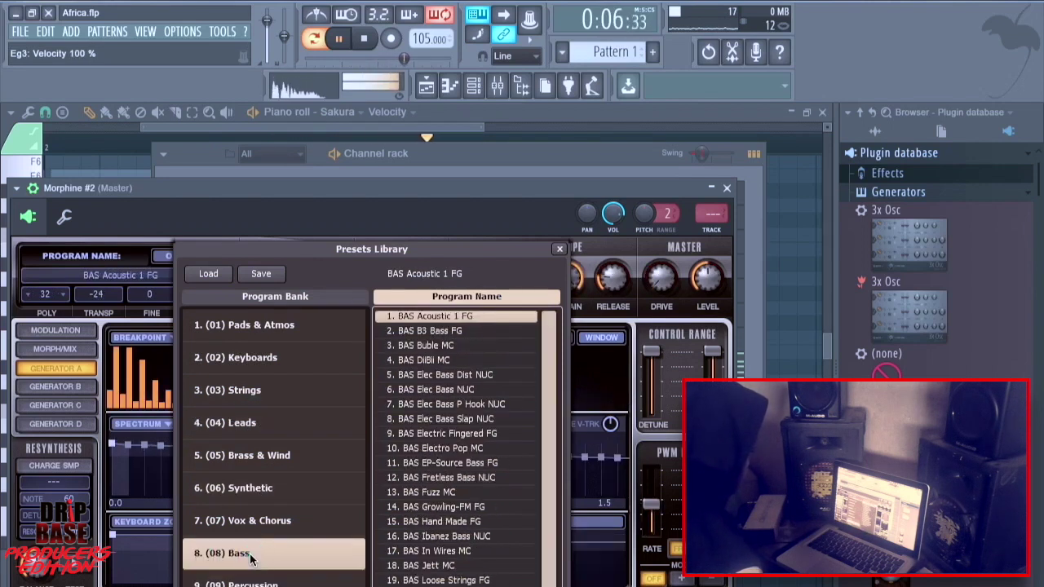
{"action": "left_click", "coordinate": [256, 529]}
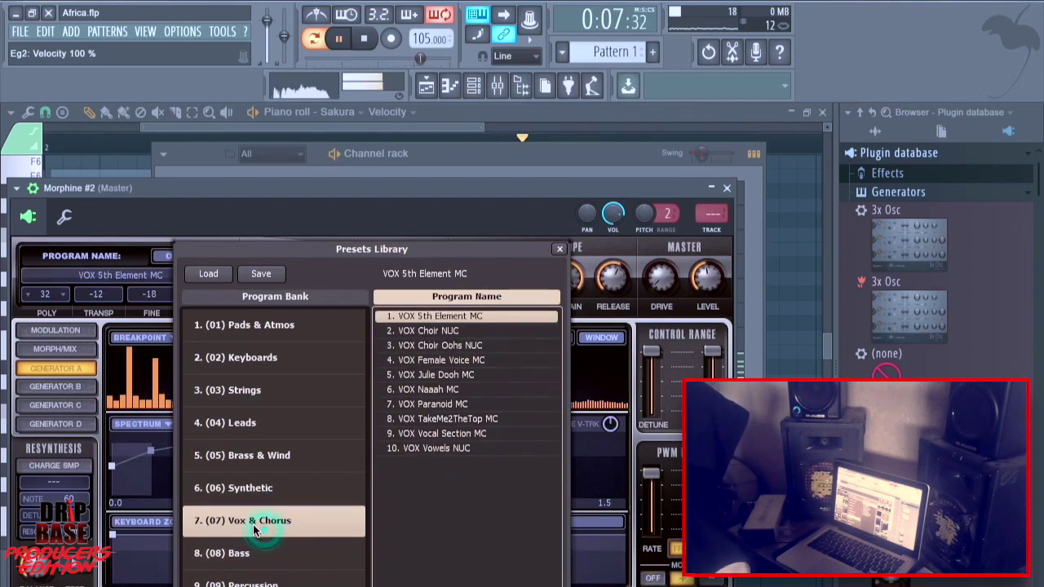
{"action": "left_click", "coordinate": [249, 358]}
{"action": "left_click", "coordinate": [258, 392]}
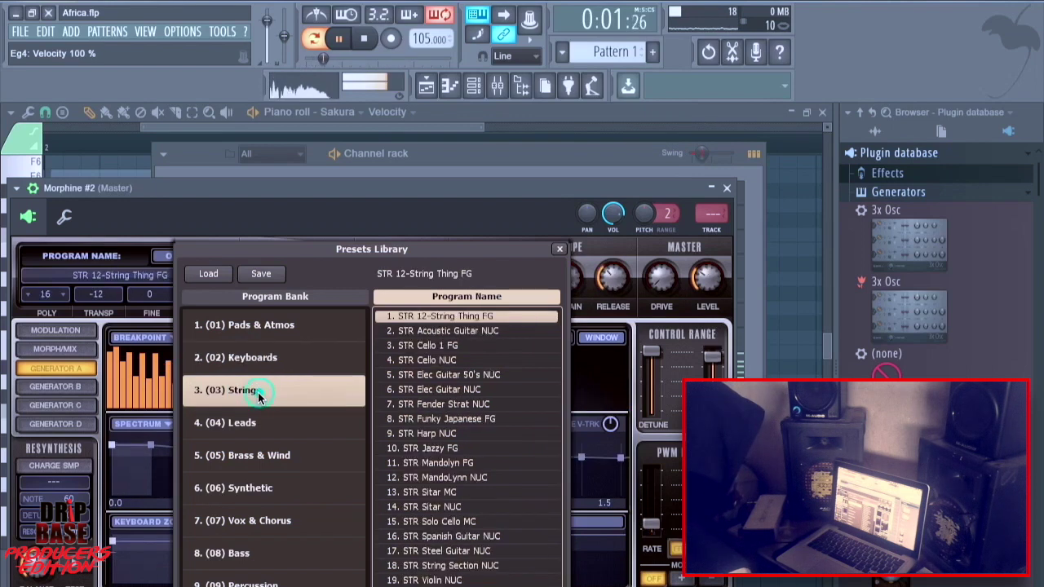
{"action": "left_click", "coordinate": [404, 466]}
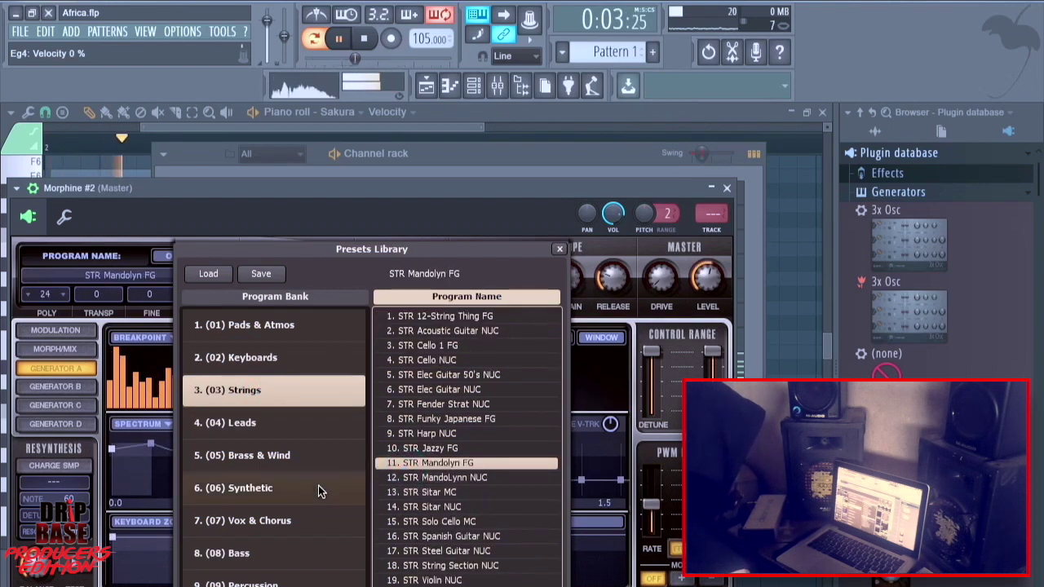
{"action": "left_click", "coordinate": [274, 424]}
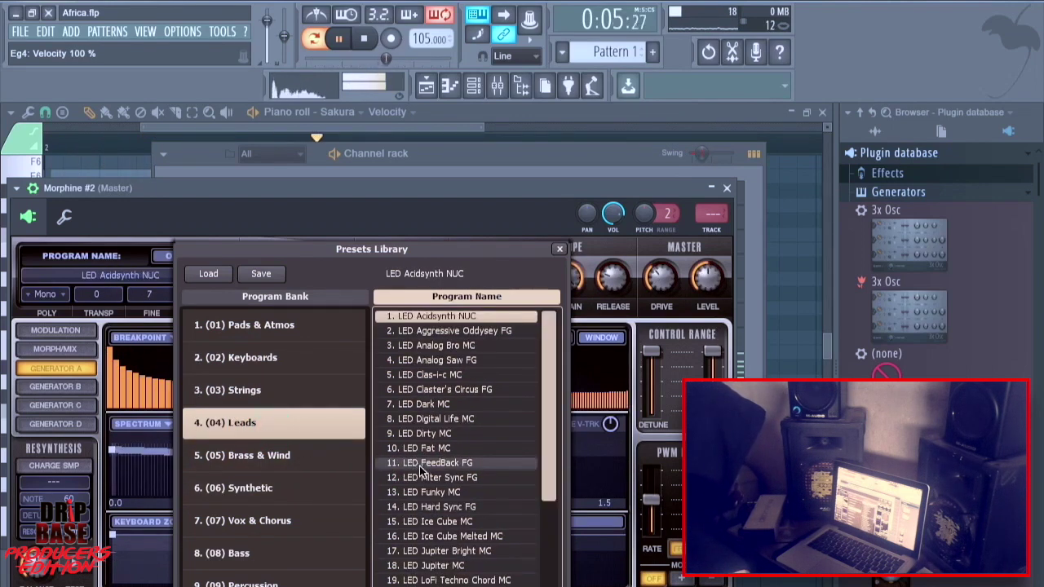
{"action": "scroll", "coordinate": [306, 496], "scroll_direction": "down", "scroll_amount": 5}
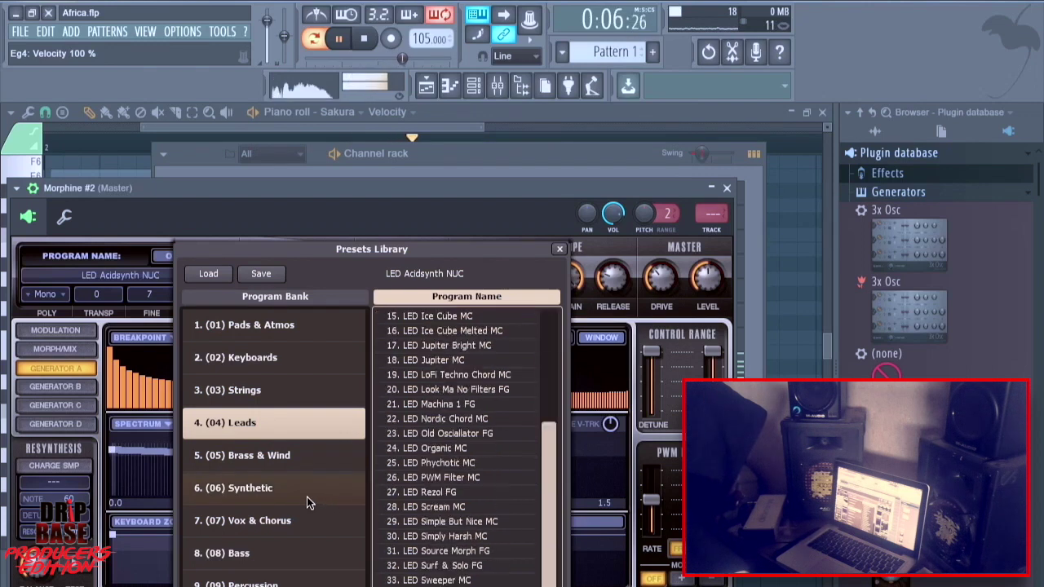
Recheck the Strings bank and load the BRS Tromboner FG preset from Morphine's Brass & Wind bank.
{"action": "left_click", "coordinate": [259, 329]}
{"action": "left_click", "coordinate": [258, 359]}
{"action": "left_click", "coordinate": [255, 391]}
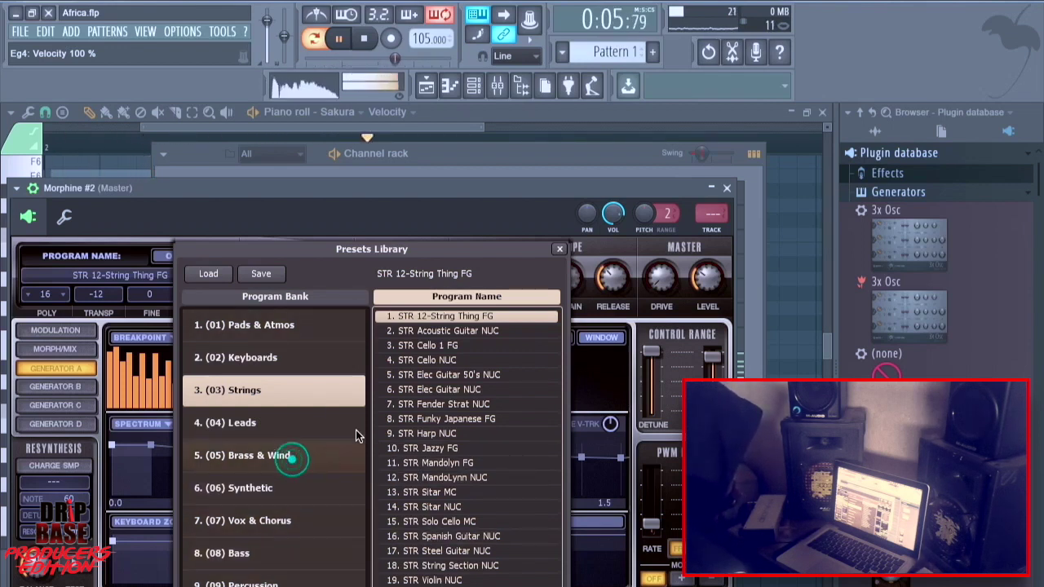
{"action": "left_click", "coordinate": [291, 456]}
{"action": "left_click", "coordinate": [420, 389]}
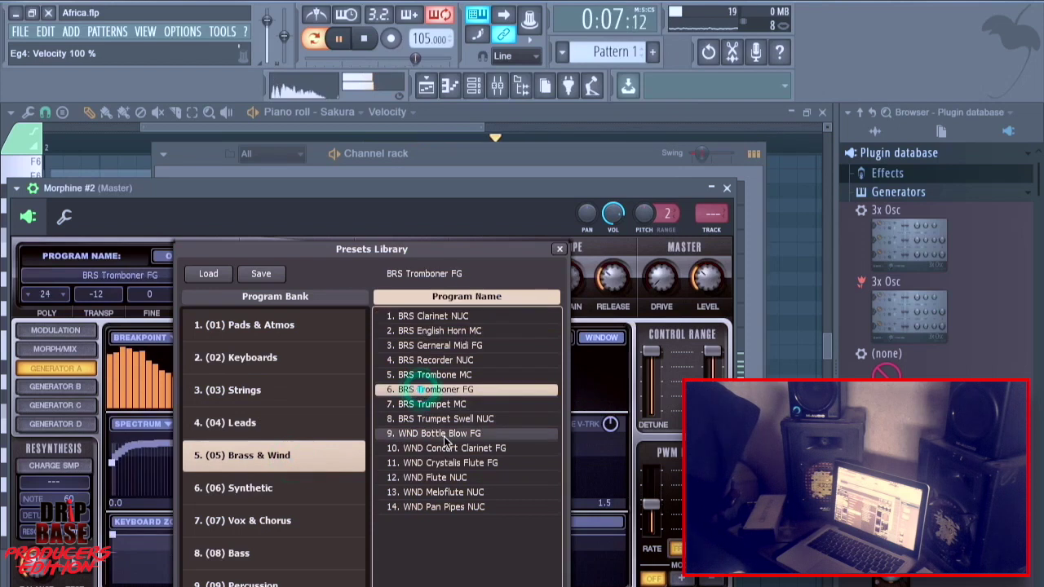
Copy the Sakura channel's melody notes and paste them into the Morphine #2 channel.
{"action": "left_click", "coordinate": [590, 162]}
{"action": "right_click", "coordinate": [301, 433]}
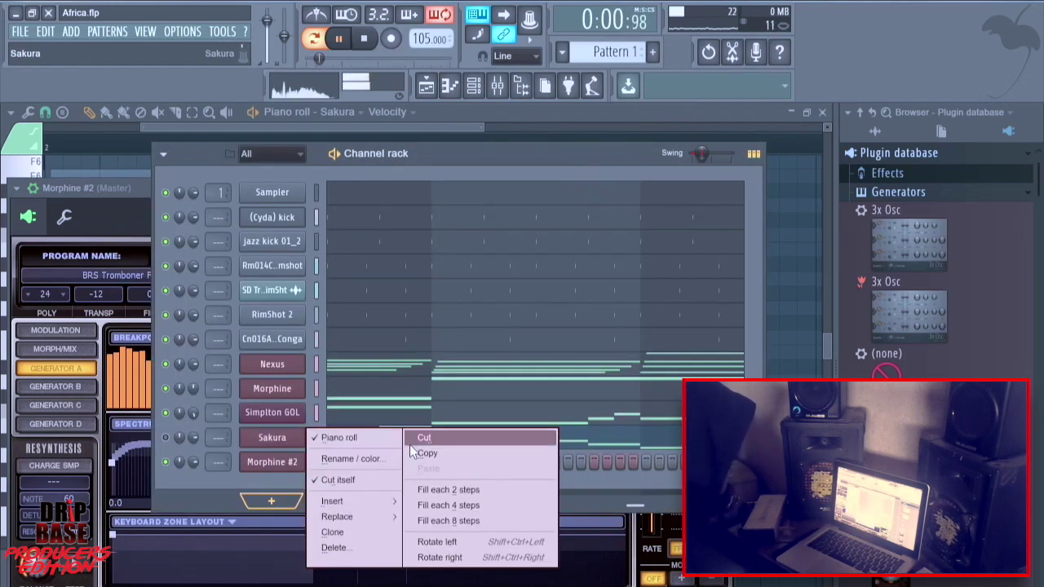
{"action": "left_click", "coordinate": [422, 452]}
{"action": "right_click", "coordinate": [293, 466]}
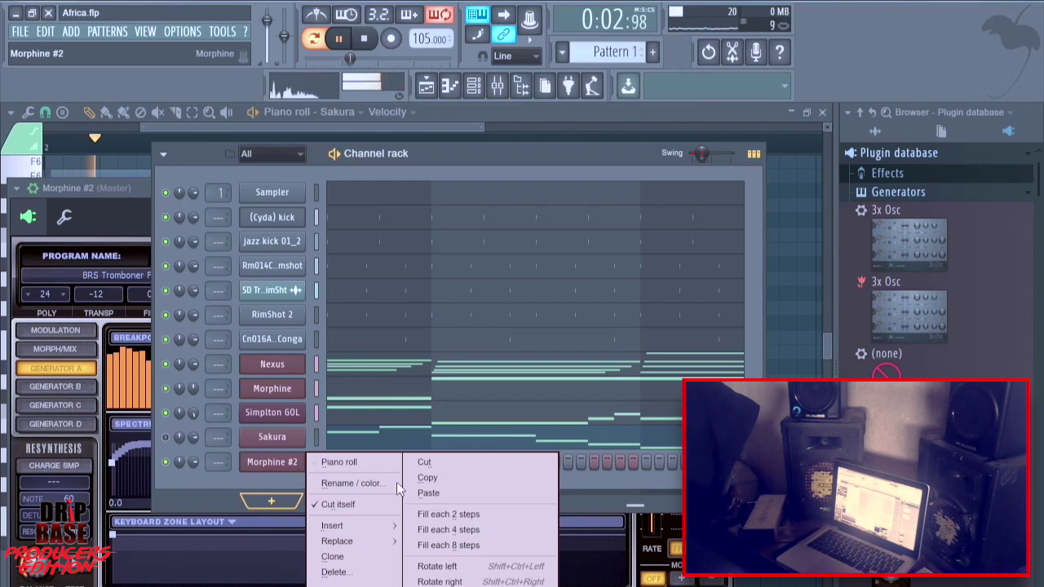
{"action": "left_click", "coordinate": [450, 493]}
Load the WND Pan Pipes NUC preset from the Brass & Wind bank in Morphine #2.
{"action": "left_click", "coordinate": [268, 461]}
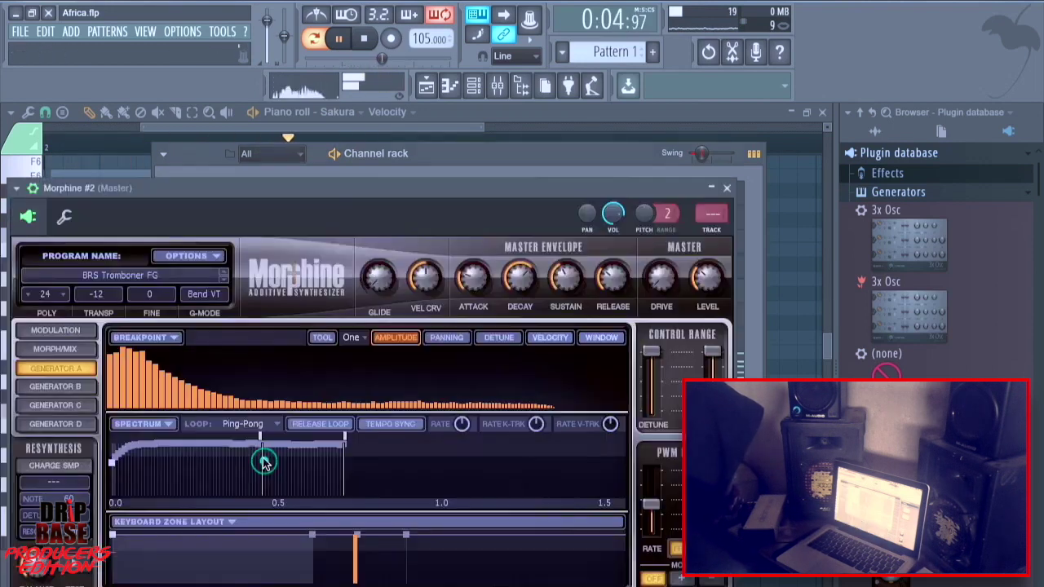
{"action": "left_click", "coordinate": [161, 278]}
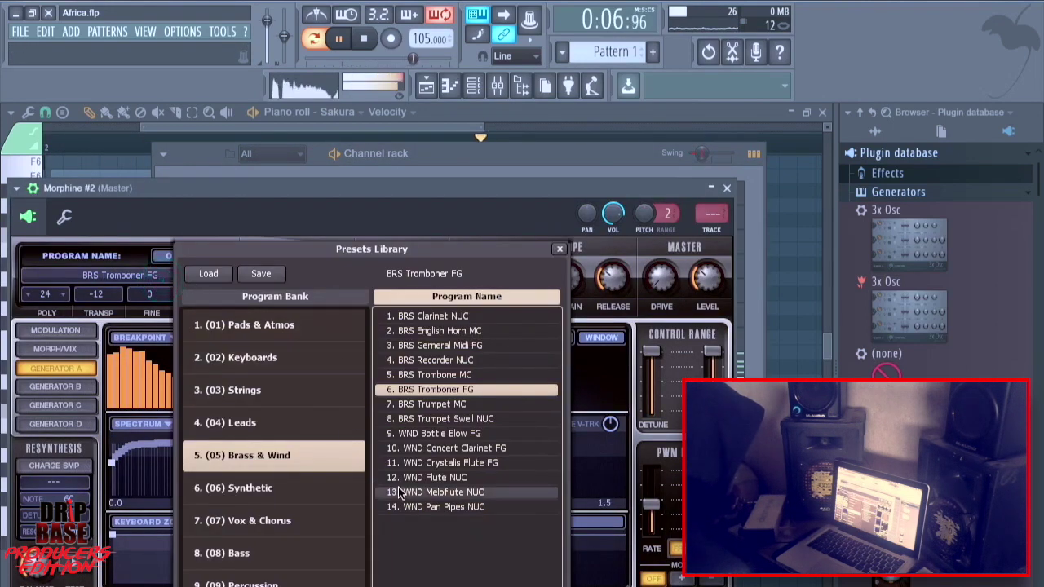
{"action": "left_click", "coordinate": [433, 506]}
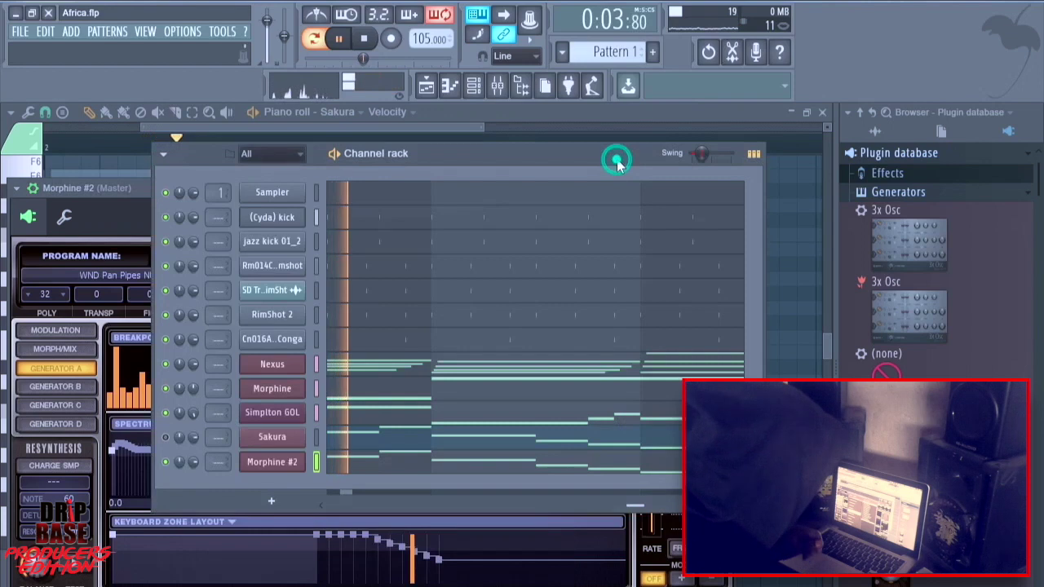
Set the Morphine #2 channel's volume to about 71%.
{"action": "left_click", "coordinate": [616, 161]}
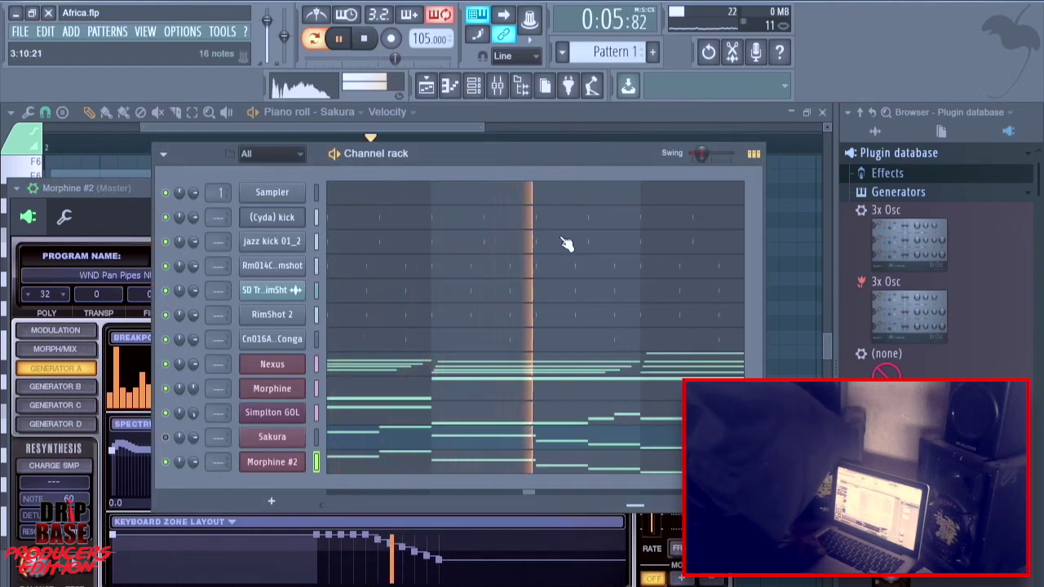
{"action": "left_click_drag", "start_coordinate": [191, 458], "coordinate": [192, 472]}
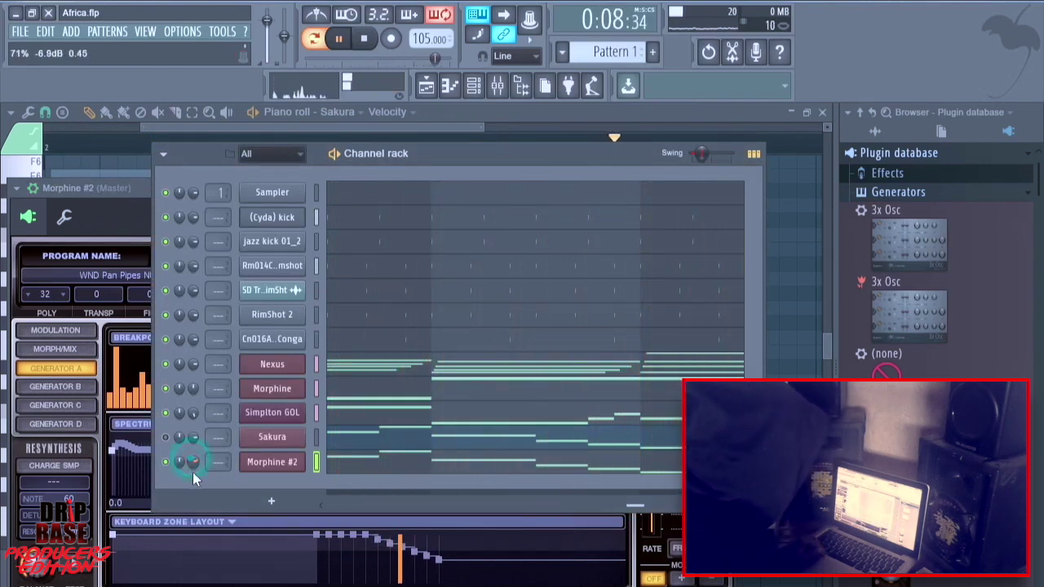
{"action": "left_click", "coordinate": [271, 462]}
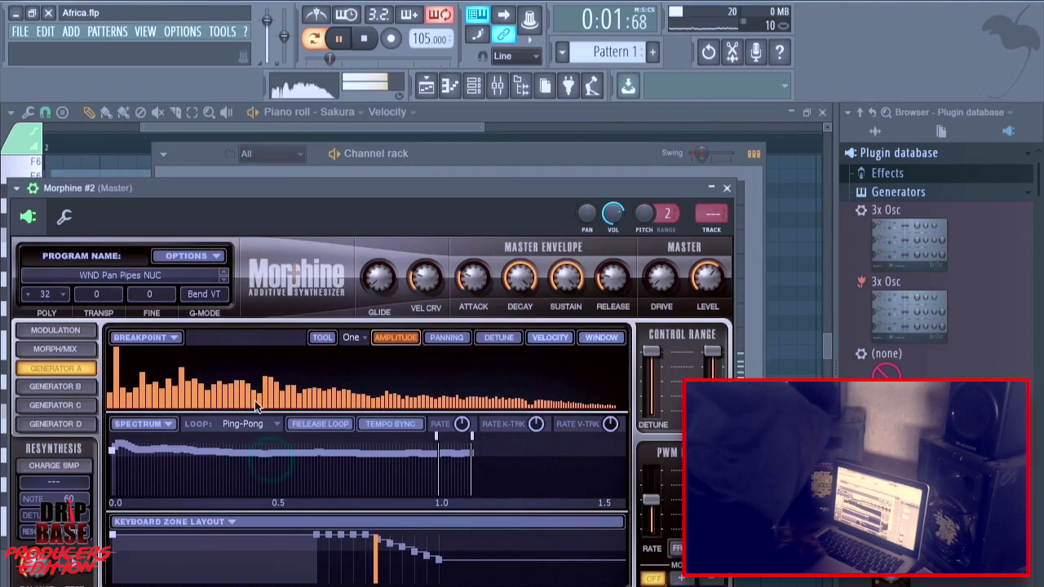
{"action": "left_click", "coordinate": [635, 159]}
Review the Morphine #2 melody in the piano roll across bars 1 to 4.
{"action": "left_click", "coordinate": [515, 458]}
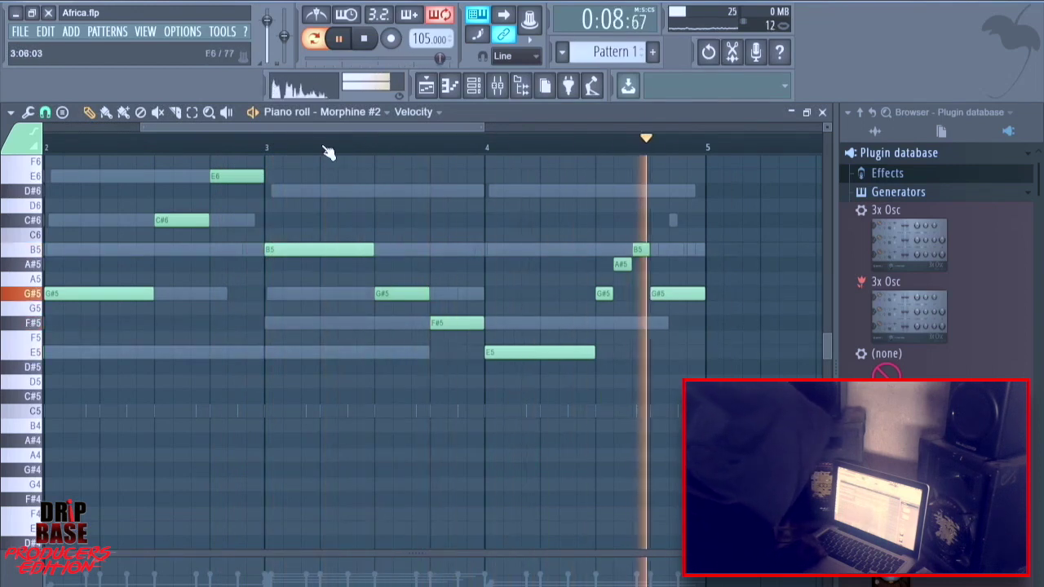
{"action": "left_click_drag", "start_coordinate": [333, 125], "coordinate": [98, 196]}
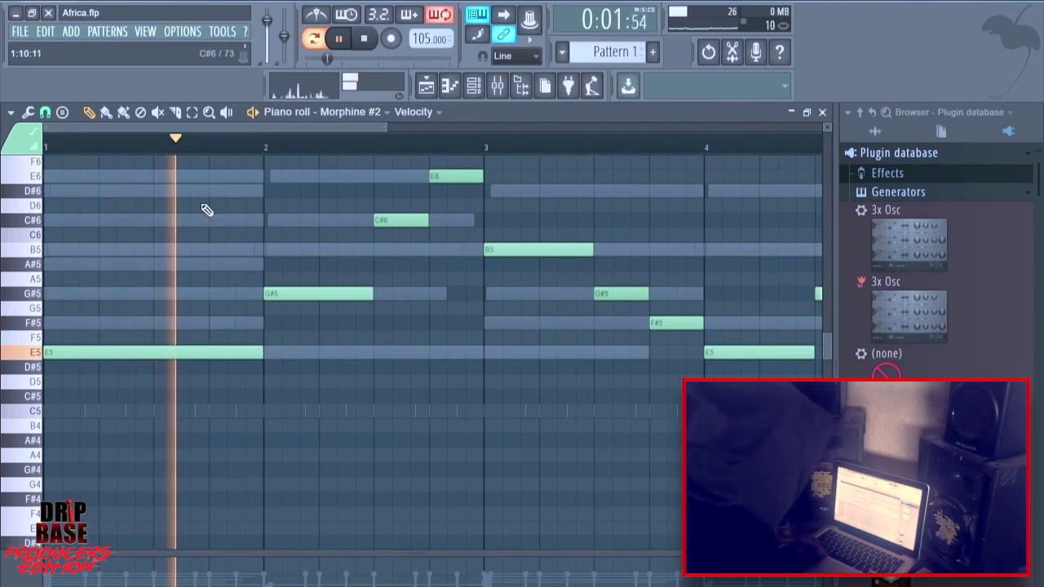
{"action": "left_click_drag", "start_coordinate": [386, 126], "coordinate": [554, 122]}
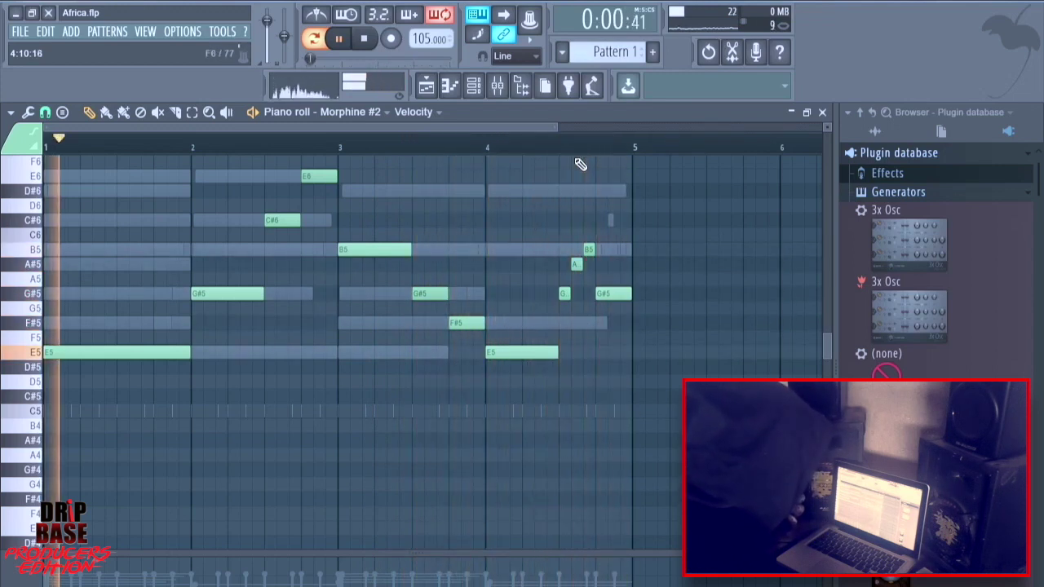
{"action": "left_click", "coordinate": [559, 148]}
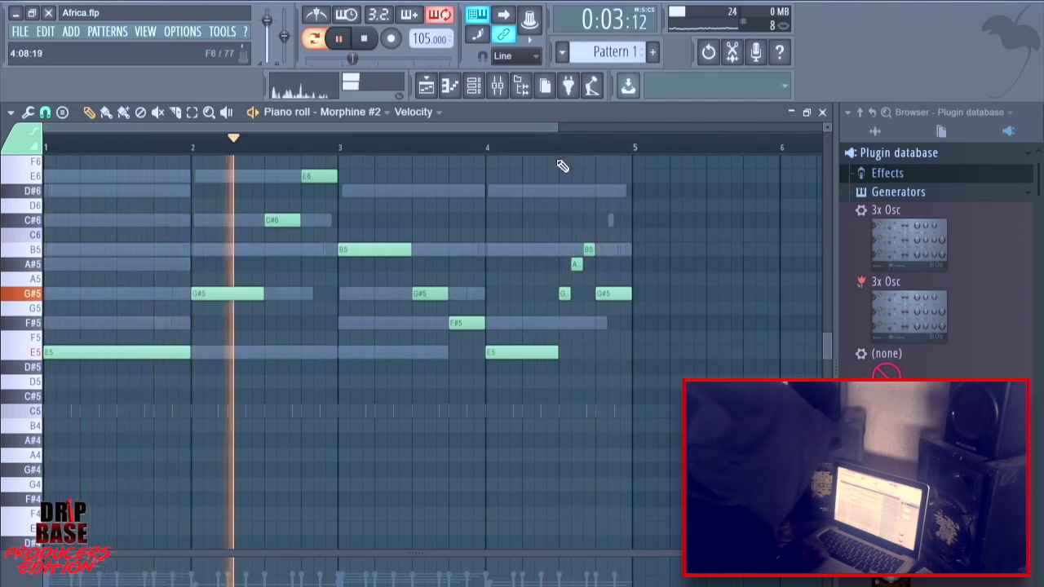
Compare the mix with Morphine #2 and Simplton GOL muted, restore Simplton GOL, and unmute Sakura.
{"action": "left_click", "coordinate": [496, 85]}
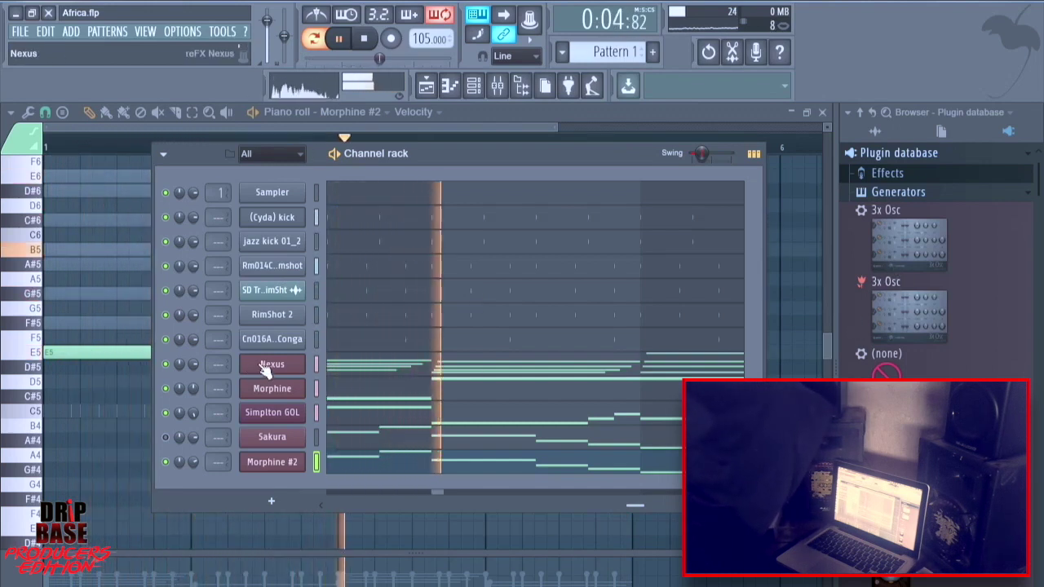
{"action": "left_click", "coordinate": [166, 461]}
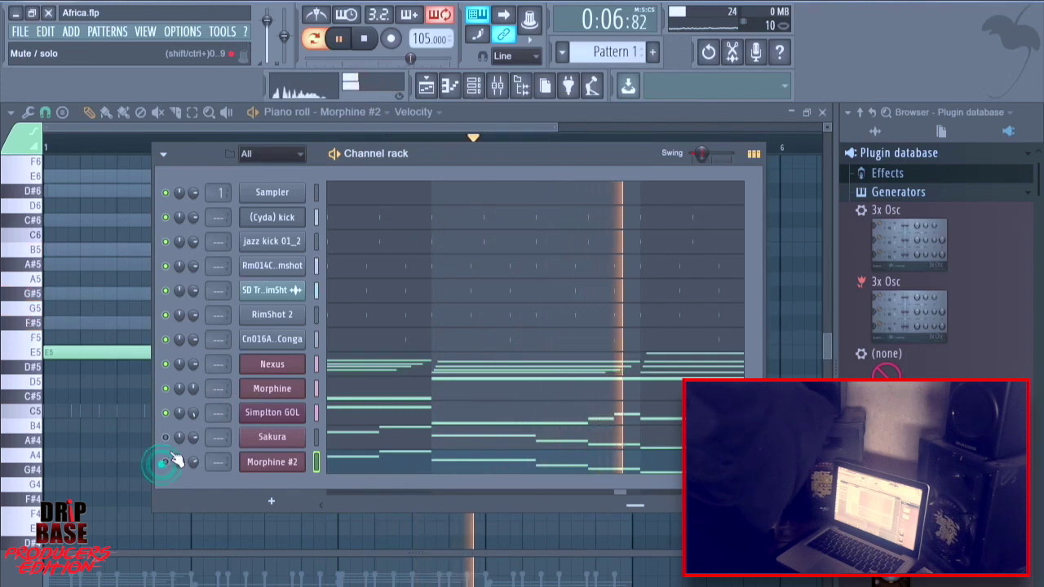
{"action": "left_click", "coordinate": [165, 414]}
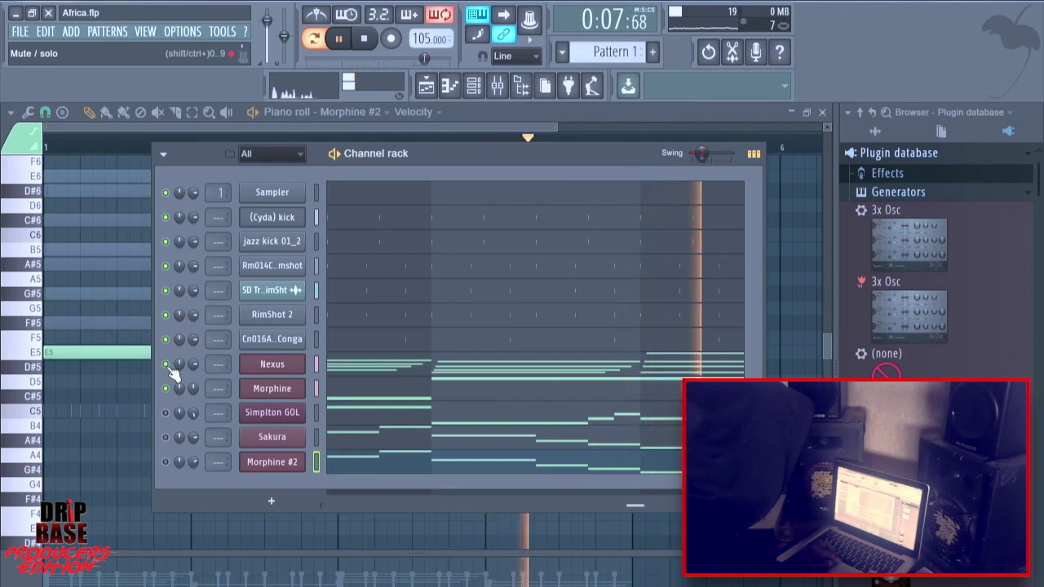
{"action": "left_click", "coordinate": [165, 414]}
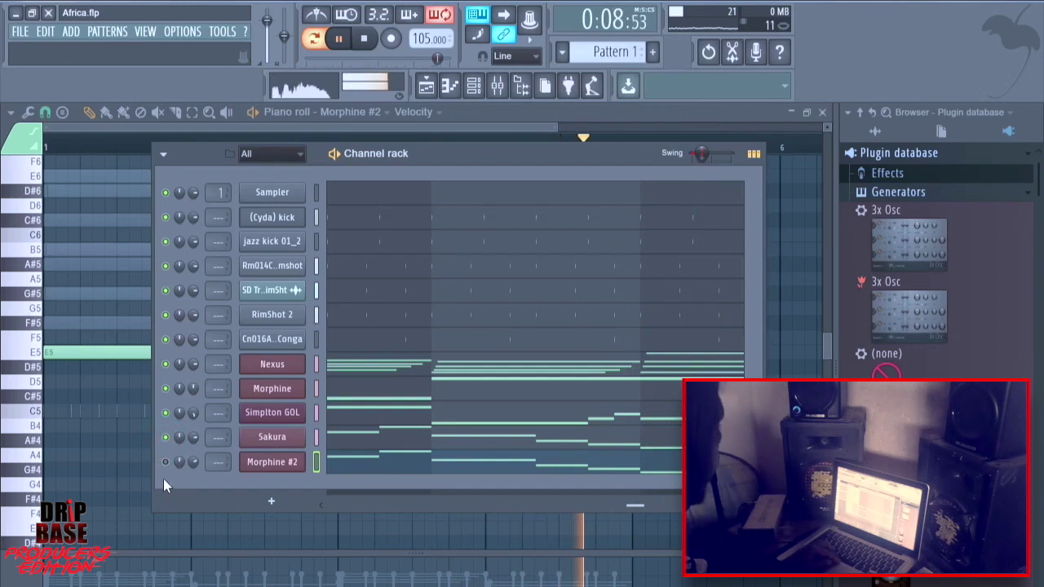
Unmute Morphine #2, pan the Sakura channel left and pan Morphine #2 about 34% right.
{"action": "left_click_drag", "start_coordinate": [177, 438], "coordinate": [173, 501]}
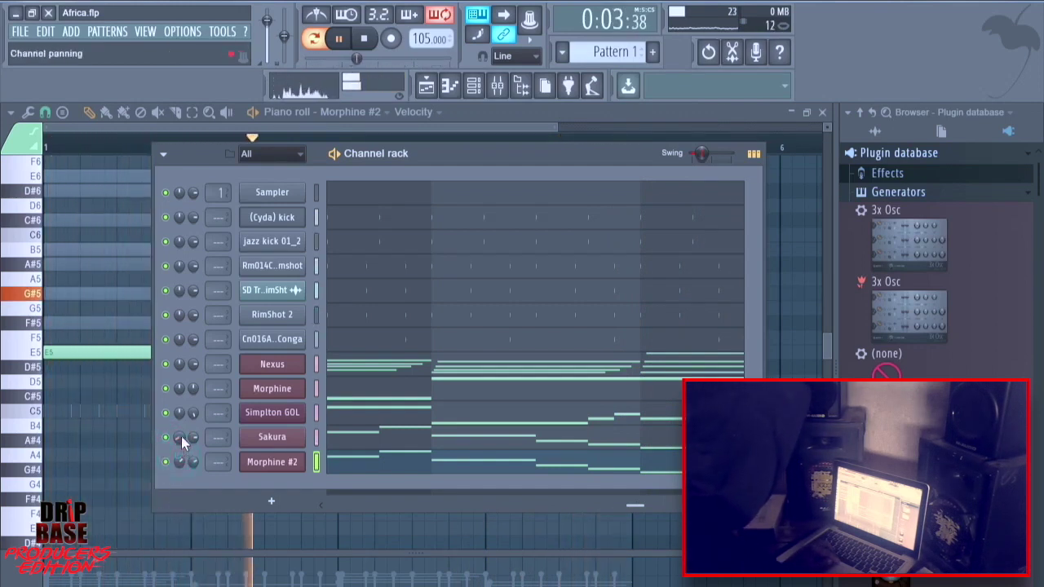
{"action": "left_click_drag", "start_coordinate": [176, 459], "coordinate": [178, 462]}
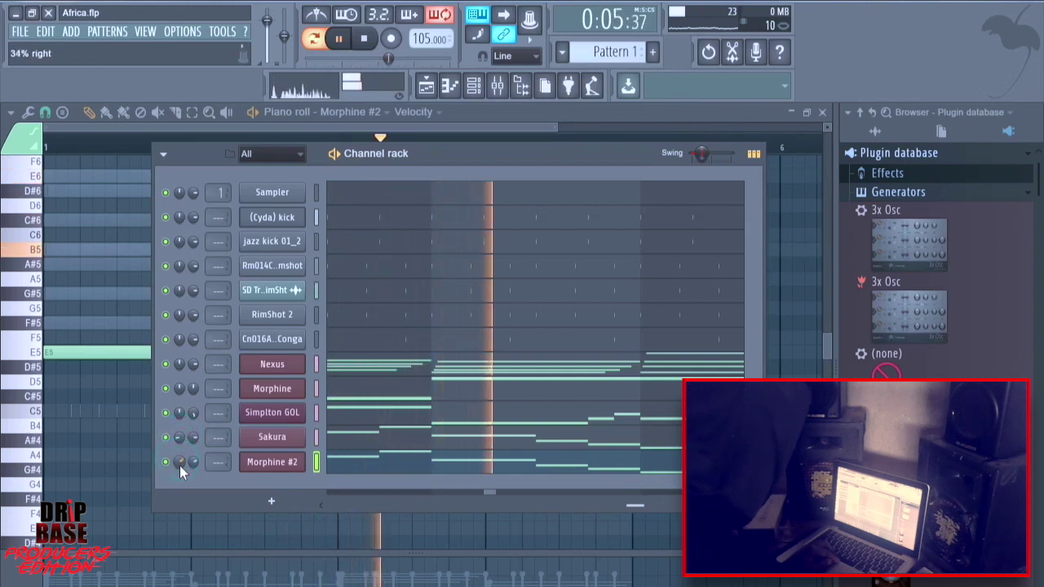
{"action": "left_click", "coordinate": [199, 461]}
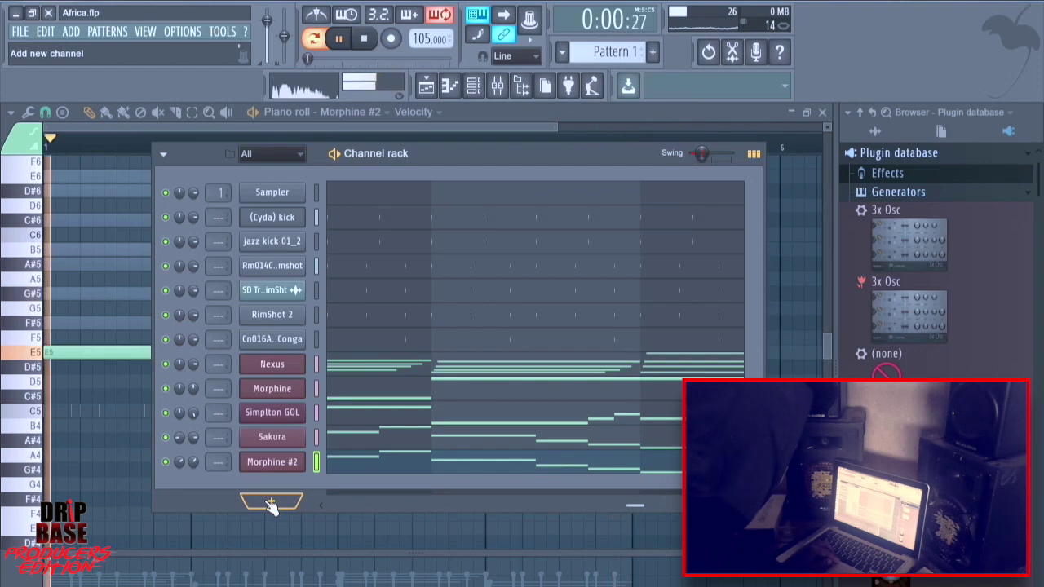
Browse the sample folders around Extra Vox and J.E Drums in the browser.
{"action": "left_click", "coordinate": [271, 503]}
{"action": "left_click", "coordinate": [217, 486]}
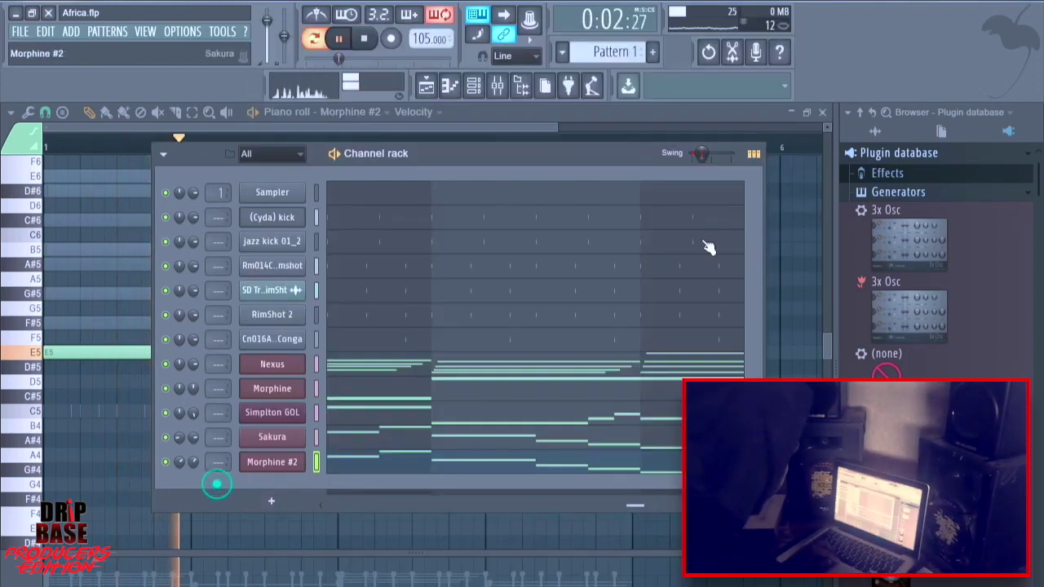
{"action": "left_click", "coordinate": [951, 105]}
{"action": "left_click", "coordinate": [941, 272]}
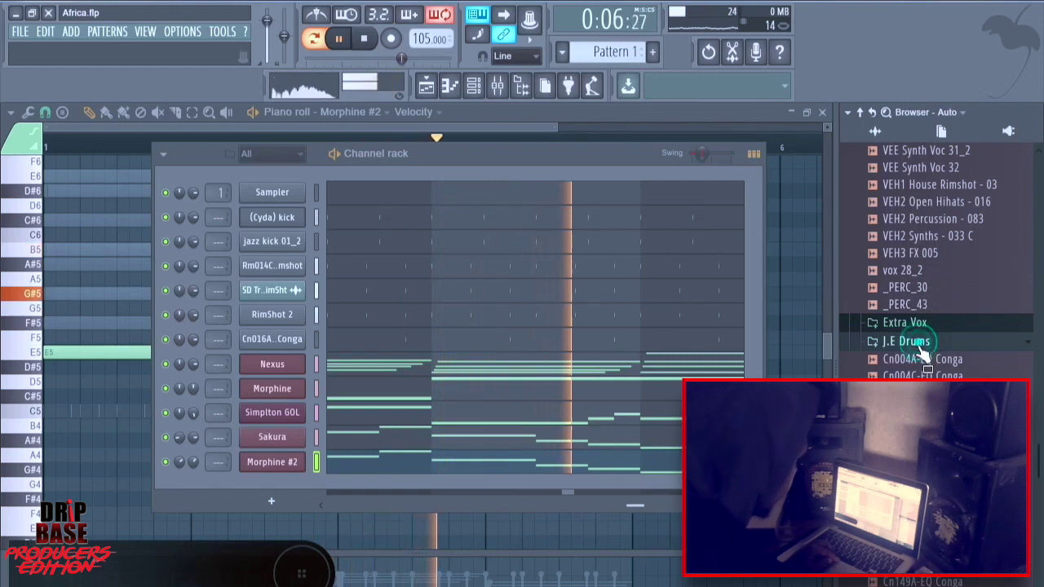
{"action": "left_click", "coordinate": [922, 342]}
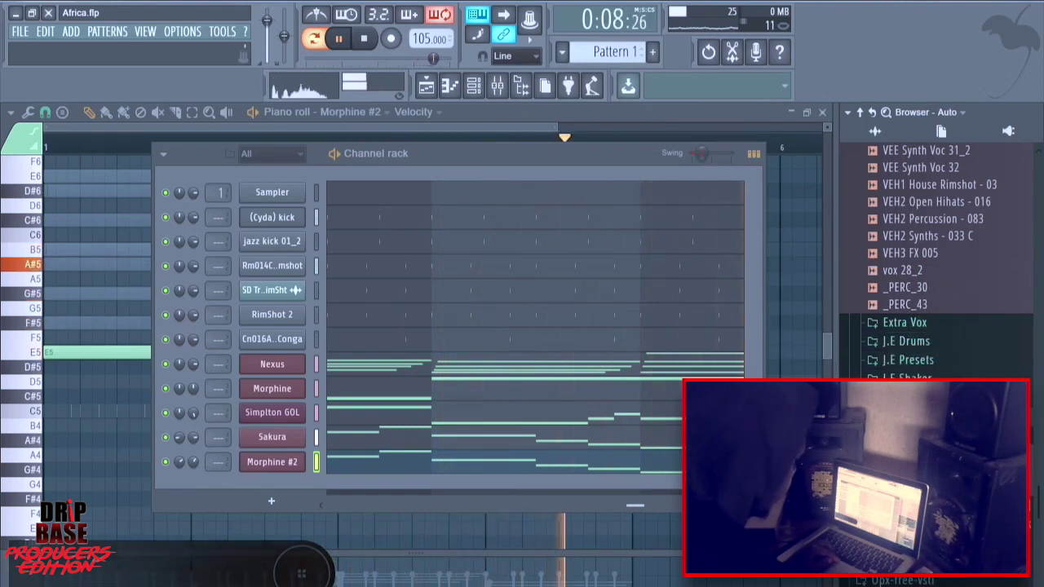
{"action": "scroll", "coordinate": [958, 265], "scroll_direction": "down", "scroll_amount": 5}
{"action": "scroll", "coordinate": [958, 265], "scroll_direction": "up", "scroll_amount": 4}
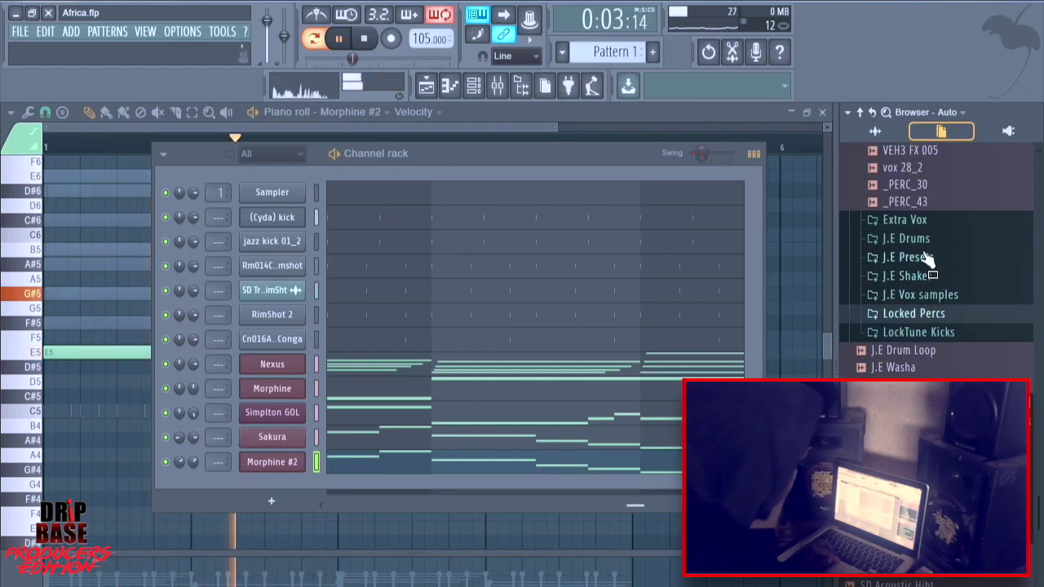
Open the Extra Vox folder and audition the HO, Hoi and go vocal samples.
{"action": "left_click", "coordinate": [905, 220]}
{"action": "left_click", "coordinate": [889, 290]}
{"action": "left_click", "coordinate": [899, 306]}
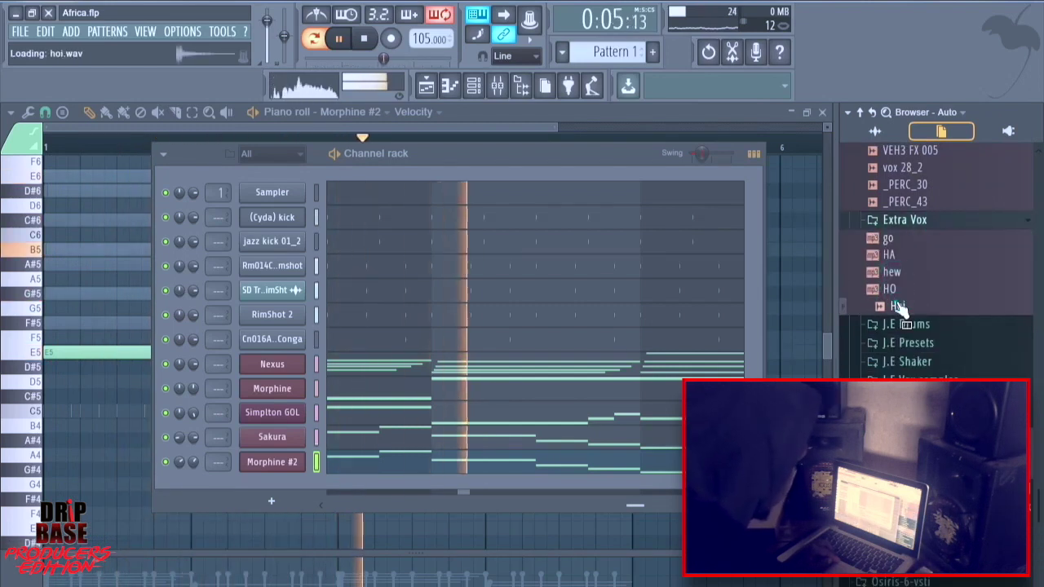
{"action": "left_click", "coordinate": [895, 238]}
{"action": "left_click", "coordinate": [897, 239]}
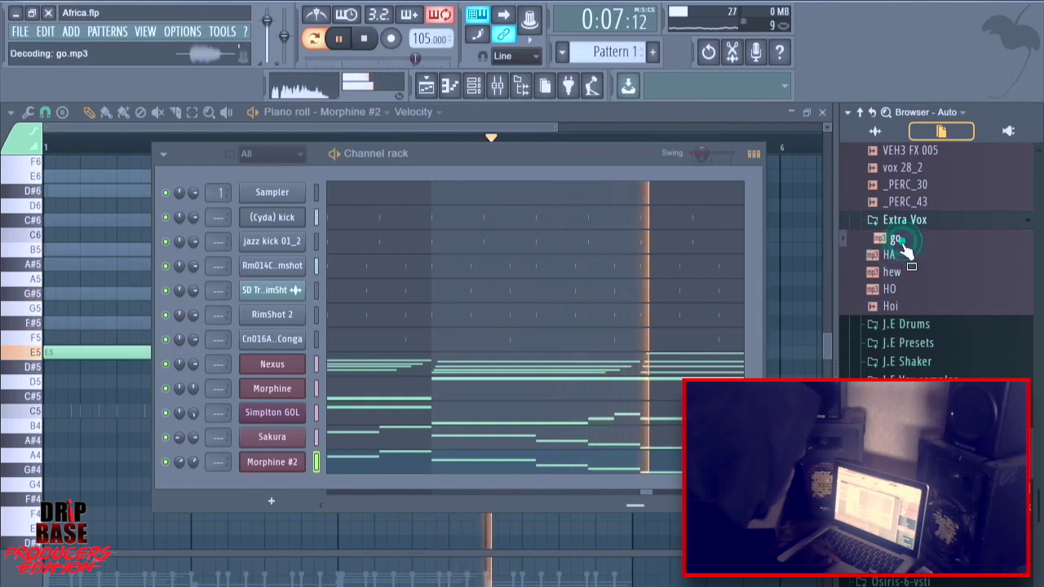
Audition the vox 28_2 sample and add the Tr014A-EQ Triangle sample as a new channel below Morphine #2.
{"action": "scroll", "coordinate": [913, 277], "scroll_direction": "up", "scroll_amount": 3}
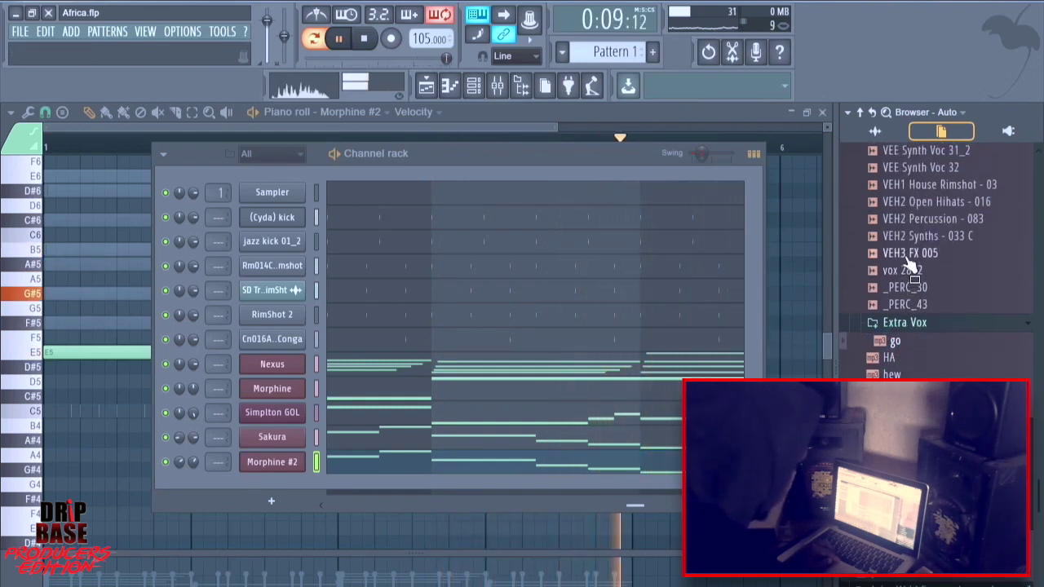
{"action": "left_click", "coordinate": [907, 270]}
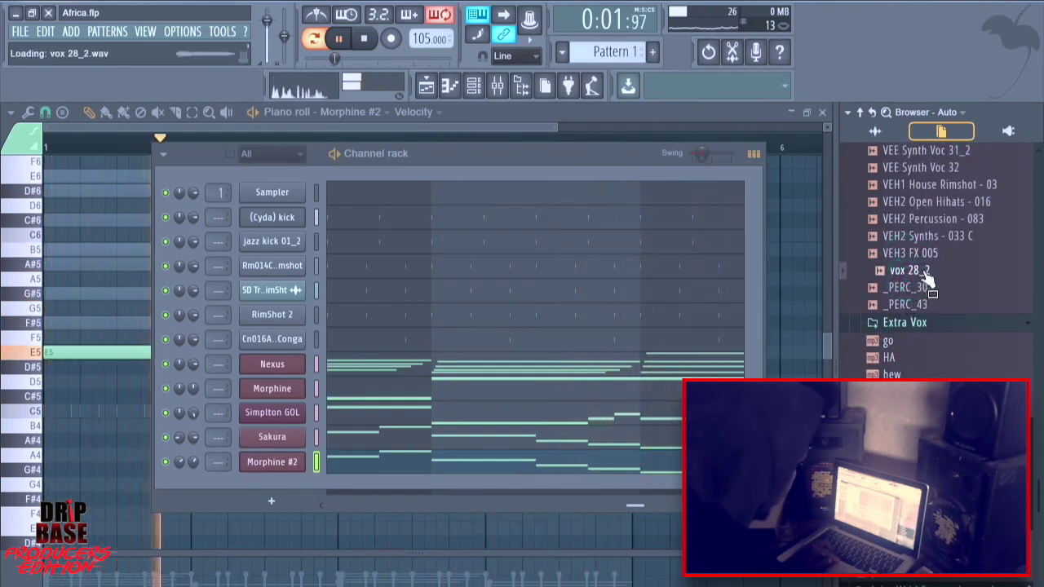
{"action": "scroll", "coordinate": [924, 293], "scroll_direction": "up", "scroll_amount": 3}
{"action": "scroll", "coordinate": [939, 303], "scroll_direction": "up", "scroll_amount": 3}
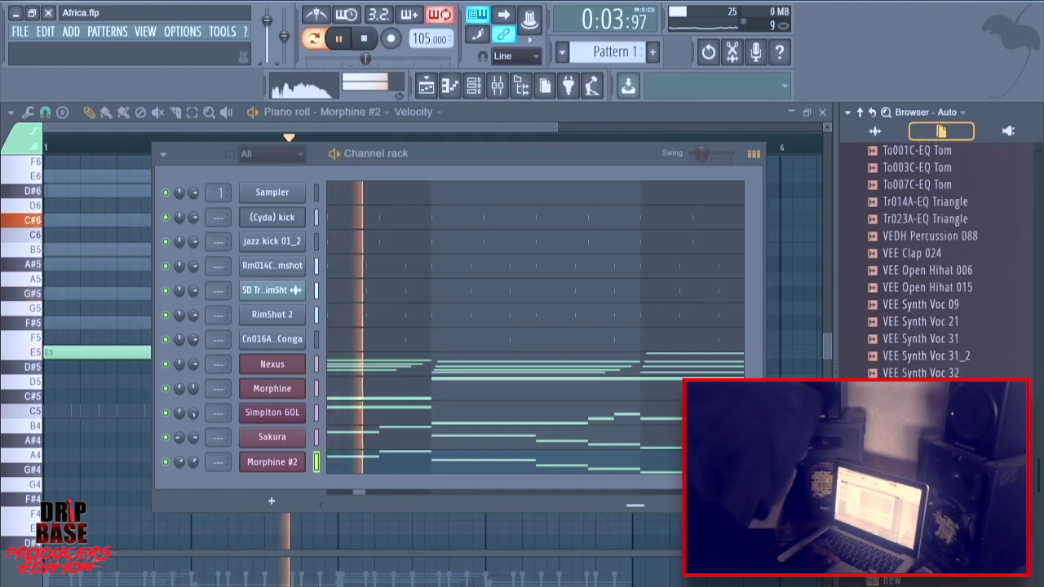
{"action": "scroll", "coordinate": [944, 356], "scroll_direction": "up", "scroll_amount": 3}
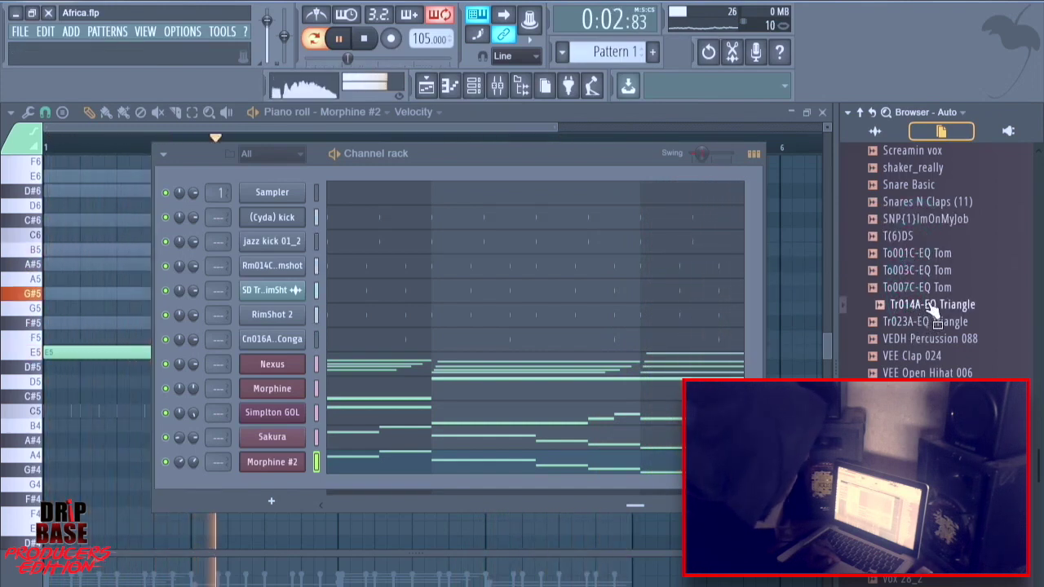
{"action": "left_click_drag", "start_coordinate": [946, 308], "coordinate": [262, 485]}
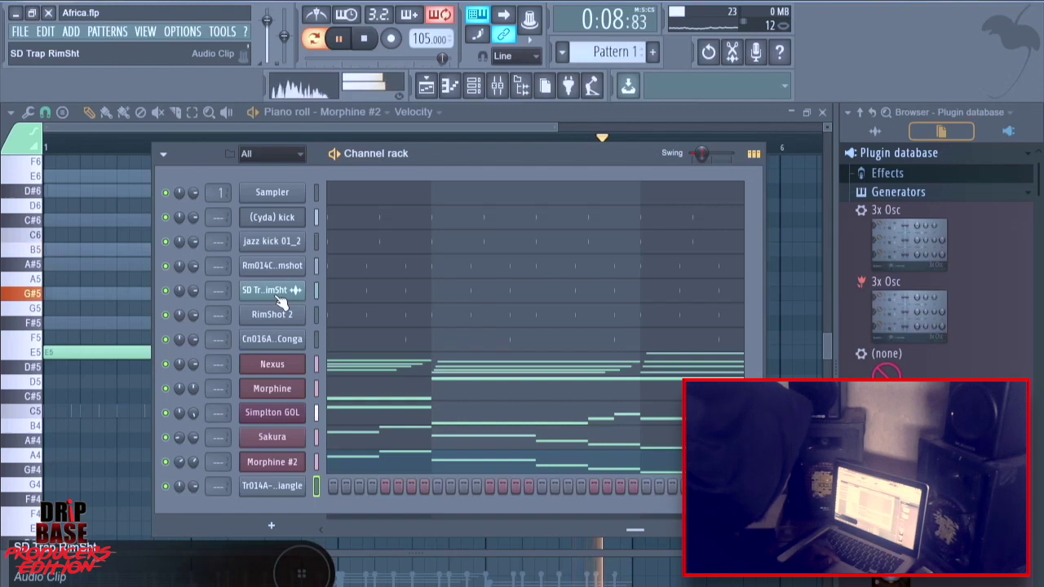
Copy the Cn016A-EQ Conga pattern into the Tr014A-EQ Triangle channel and pan that channel left.
{"action": "right_click", "coordinate": [273, 344]}
{"action": "left_click", "coordinate": [326, 443]}
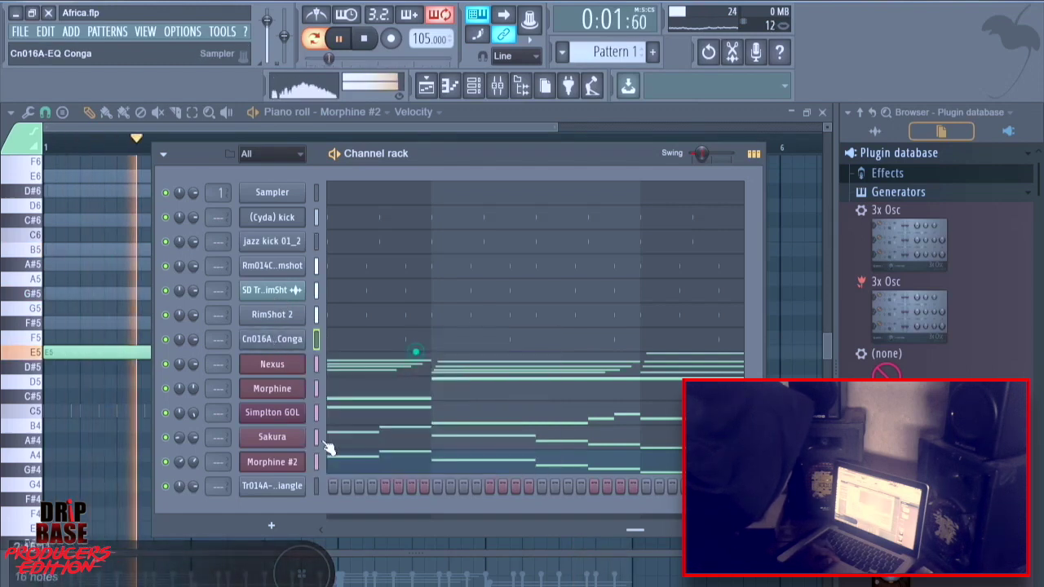
{"action": "right_click", "coordinate": [298, 486]}
{"action": "left_click", "coordinate": [430, 513]}
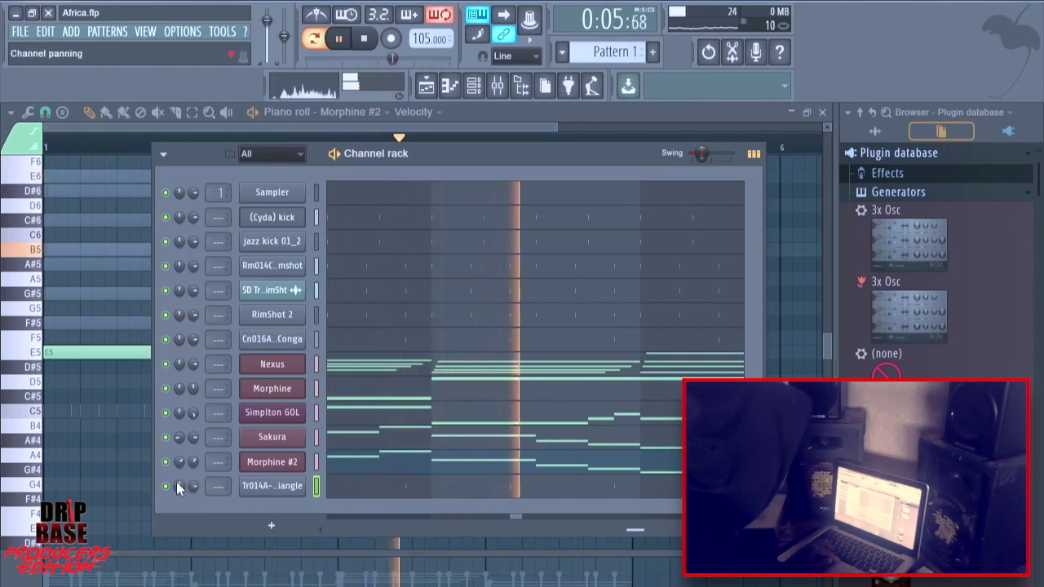
{"action": "mouse_move", "coordinate": [188, 490]}
{"action": "left_mouse_down"}
{"action": "mouse_move", "coordinate": [183, 528]}
{"action": "mouse_move", "coordinate": [185, 486]}
{"action": "left_mouse_up"}
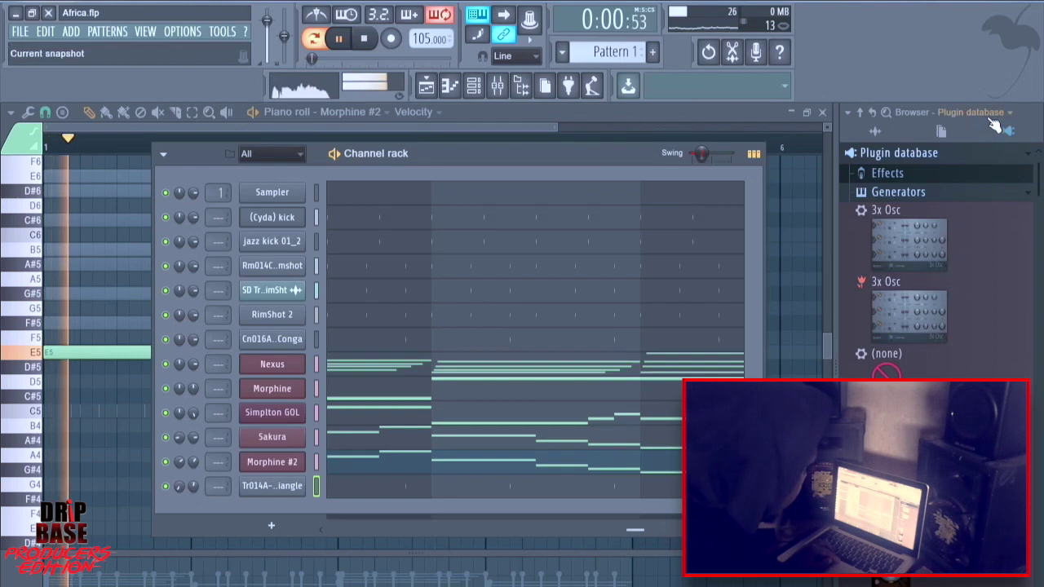
Go back to the sample list and audition the Screamin vox, c_aywah! and Aii Female vocal samples.
{"action": "left_click", "coordinate": [954, 112]}
{"action": "left_click", "coordinate": [923, 272]}
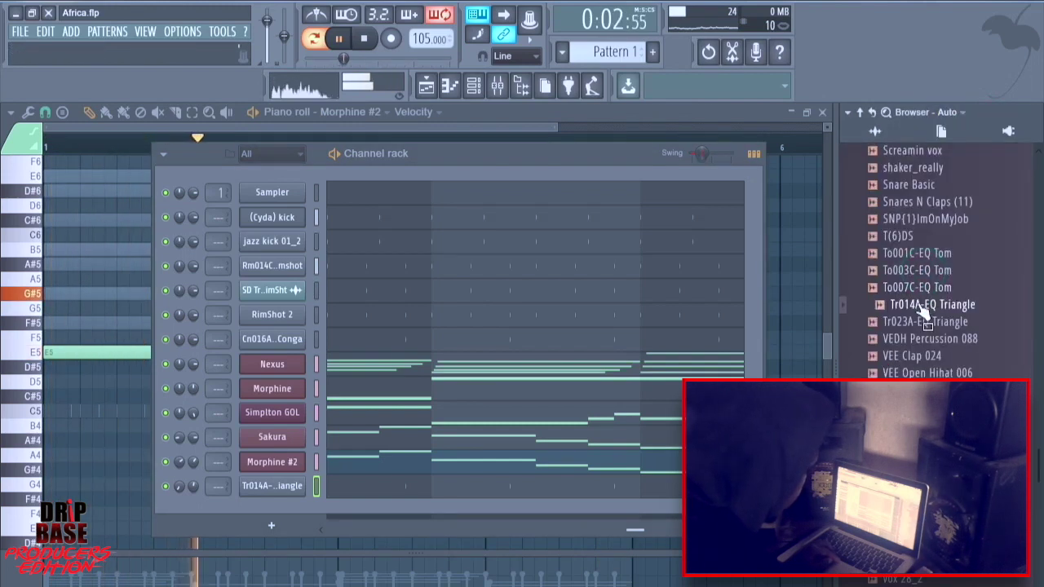
{"action": "scroll", "coordinate": [922, 312], "scroll_direction": "up", "scroll_amount": 2}
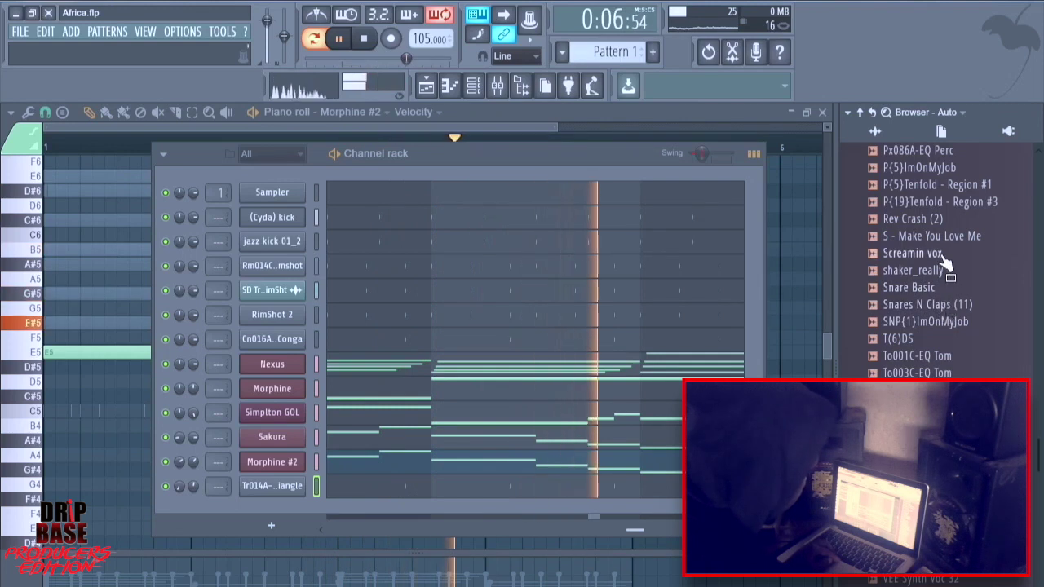
{"action": "left_click_drag", "start_coordinate": [938, 254], "coordinate": [940, 279]}
{"action": "scroll", "coordinate": [940, 279], "scroll_direction": "up", "scroll_amount": 4}
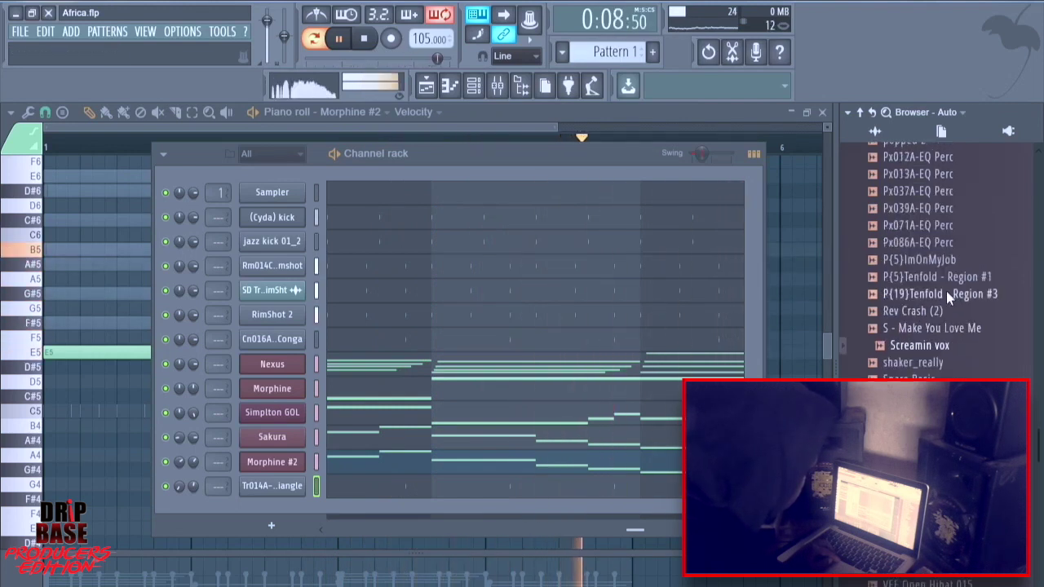
{"action": "scroll", "coordinate": [946, 269], "scroll_direction": "up", "scroll_amount": 8}
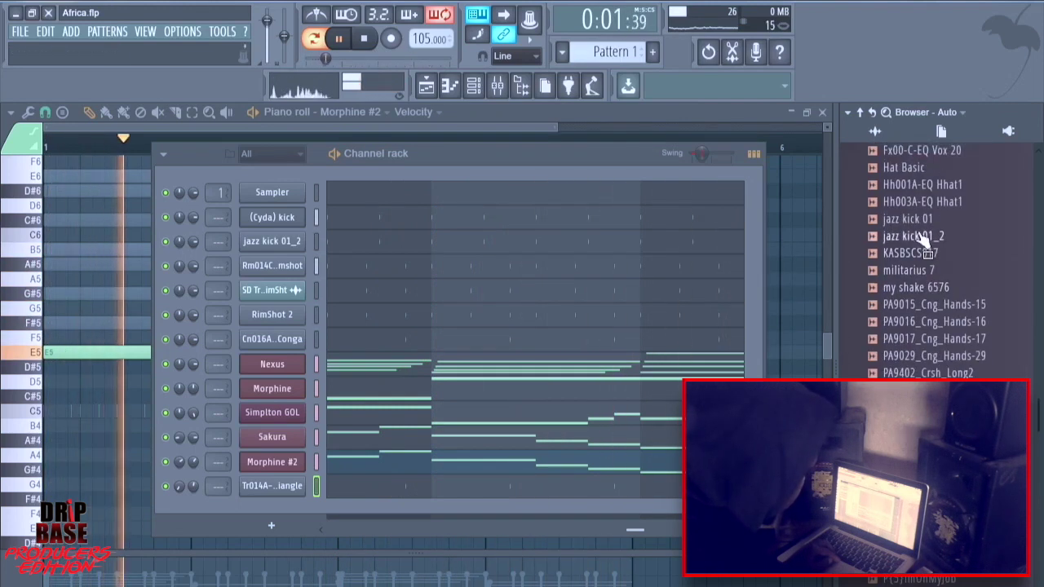
{"action": "scroll", "coordinate": [921, 298], "scroll_direction": "up", "scroll_amount": 2}
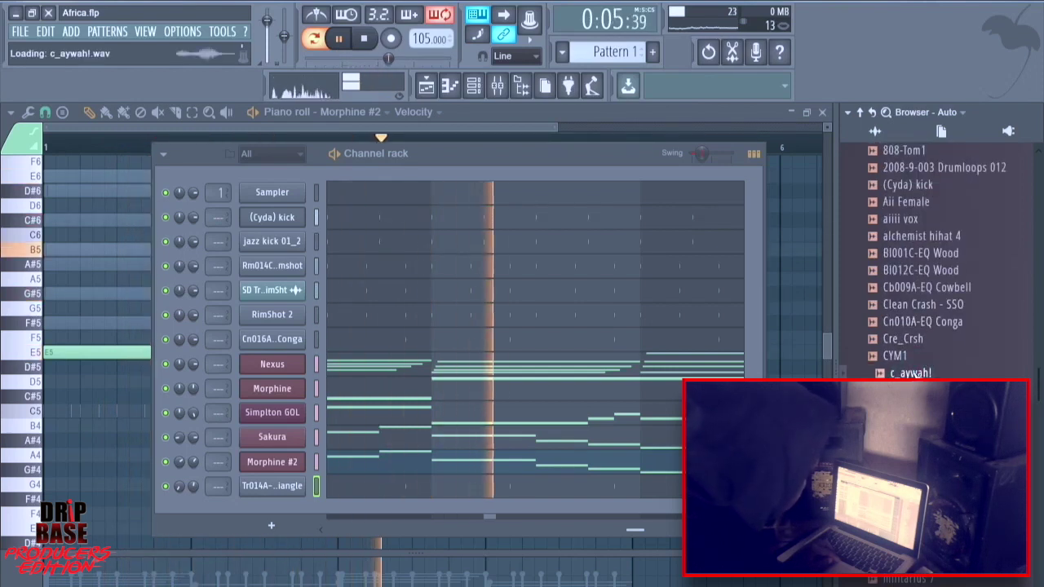
{"action": "left_click", "coordinate": [911, 203]}
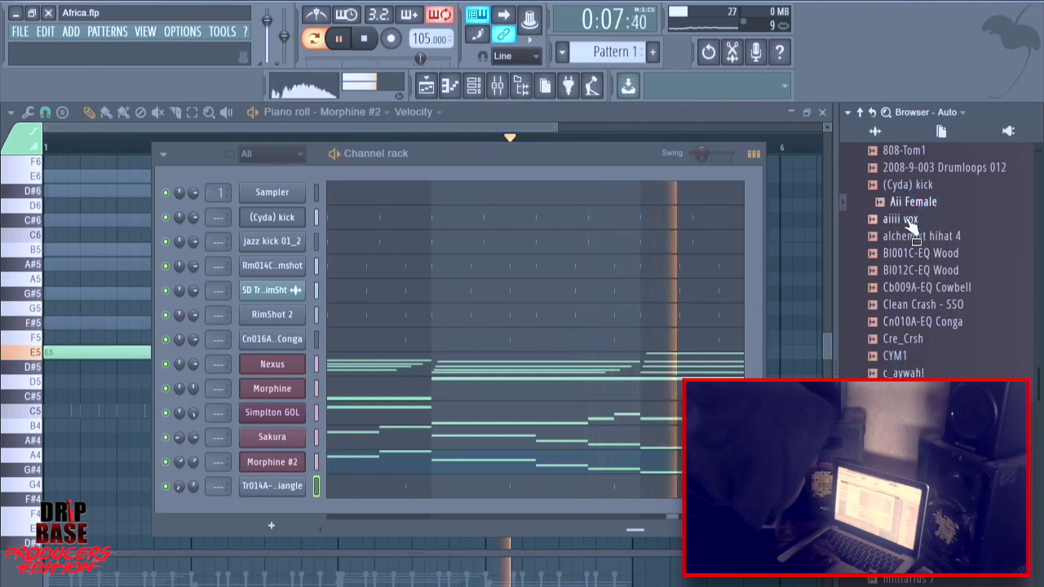
Add the Aii Female sample as a new channel and place one hit on step 11 of each of the four bars.
{"action": "left_click_drag", "start_coordinate": [921, 210], "coordinate": [272, 512]}
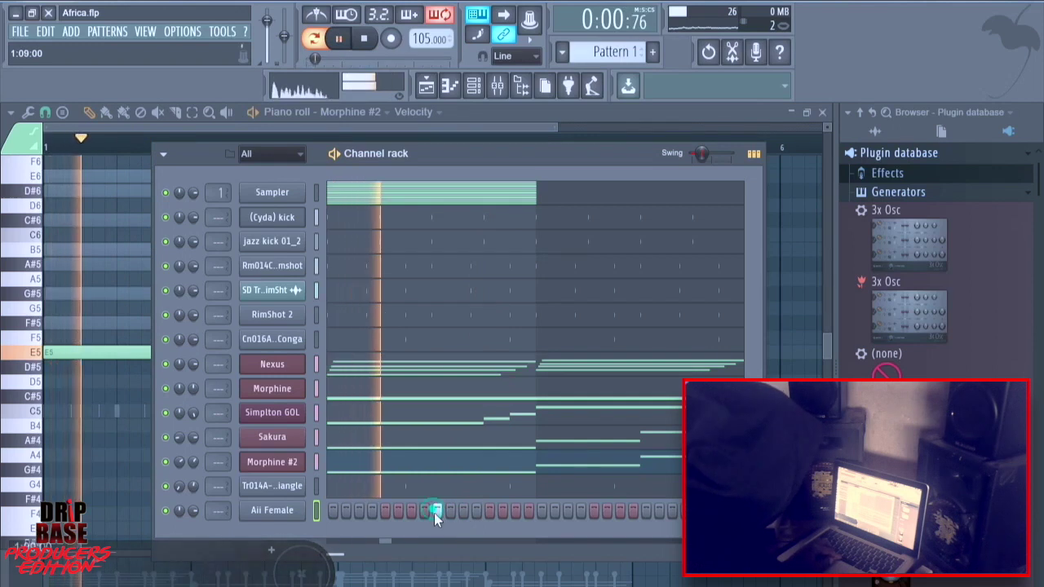
{"action": "key", "text": "space"}
{"action": "key", "text": "space"}
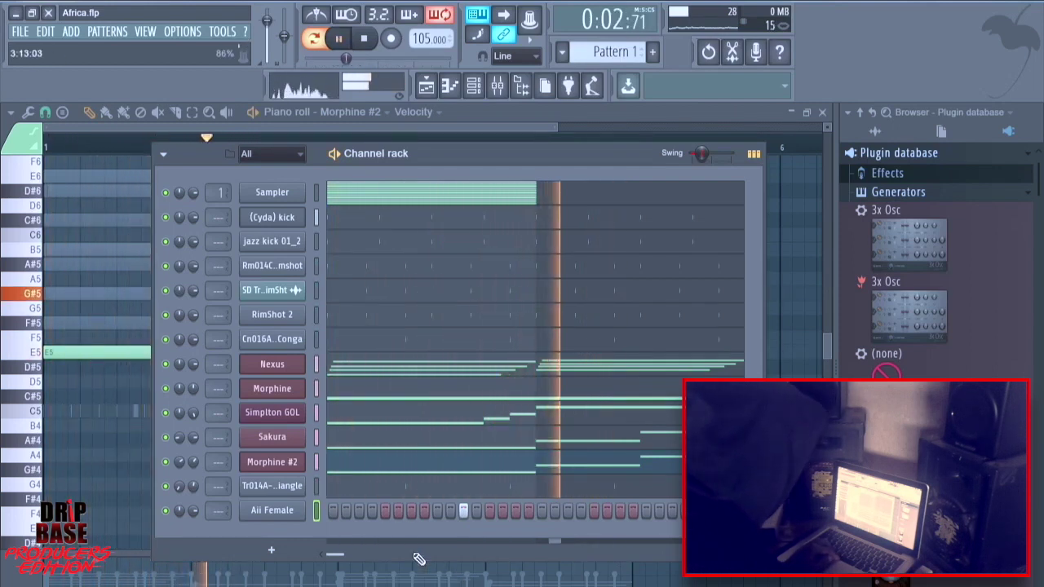
{"action": "left_click_drag", "start_coordinate": [342, 555], "coordinate": [475, 577]}
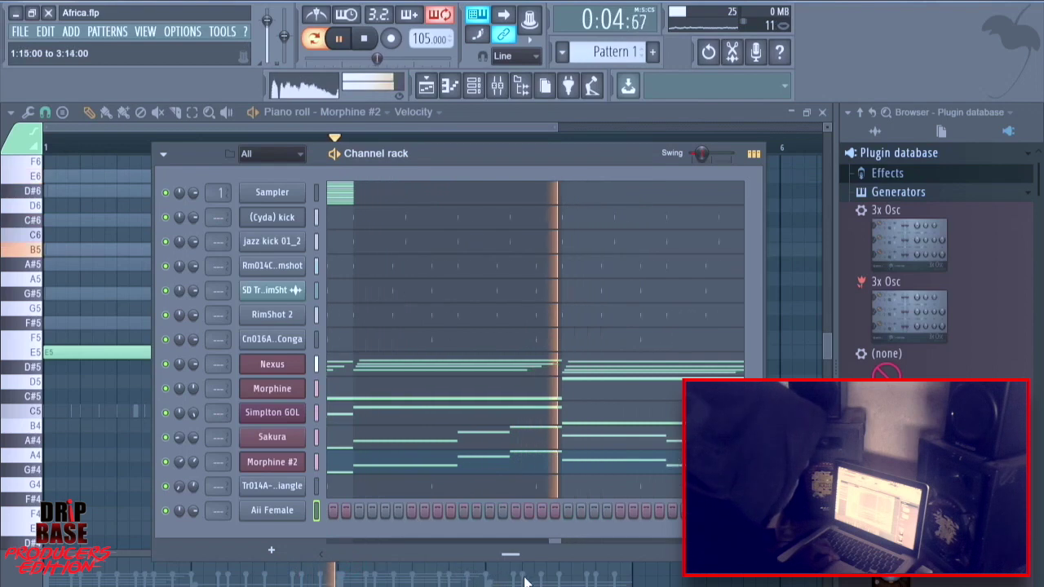
{"action": "key", "text": "space"}
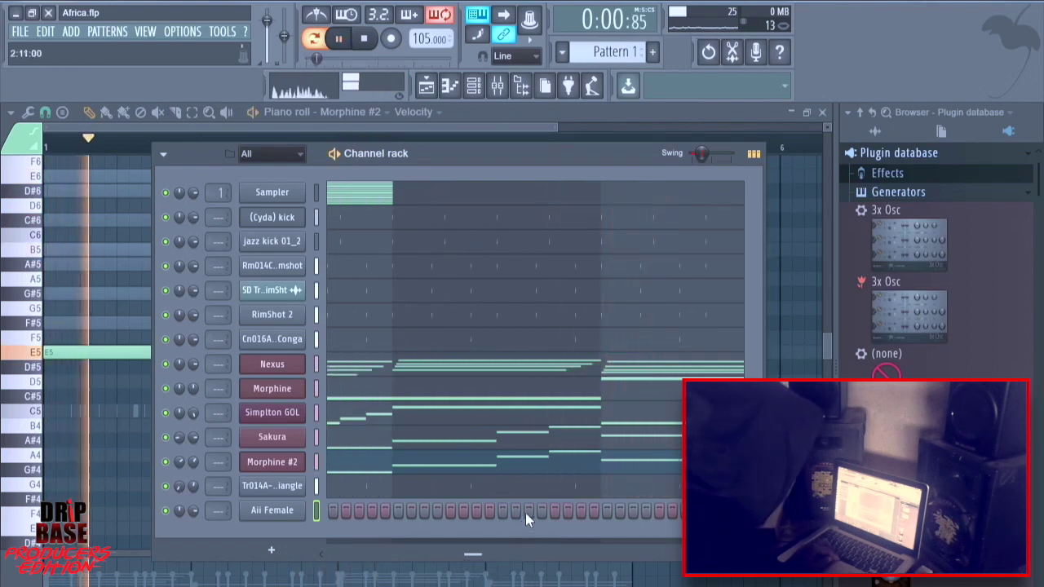
{"action": "mouse_move", "coordinate": [479, 545]}
{"action": "left_mouse_down"}
{"action": "mouse_move", "coordinate": [469, 577]}
{"action": "mouse_move", "coordinate": [447, 577]}
{"action": "left_mouse_up"}
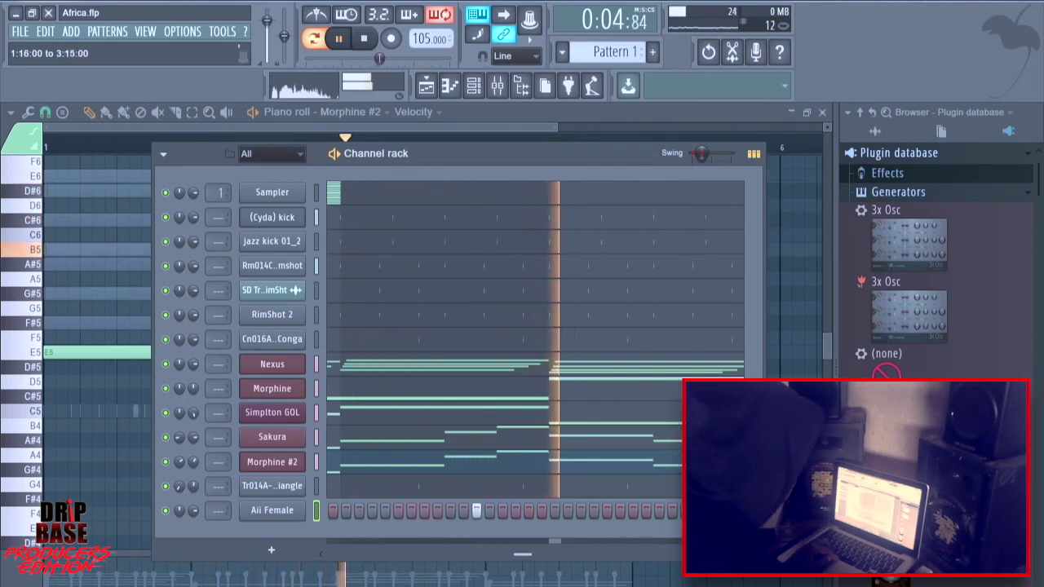
{"action": "left_click", "coordinate": [632, 511]}
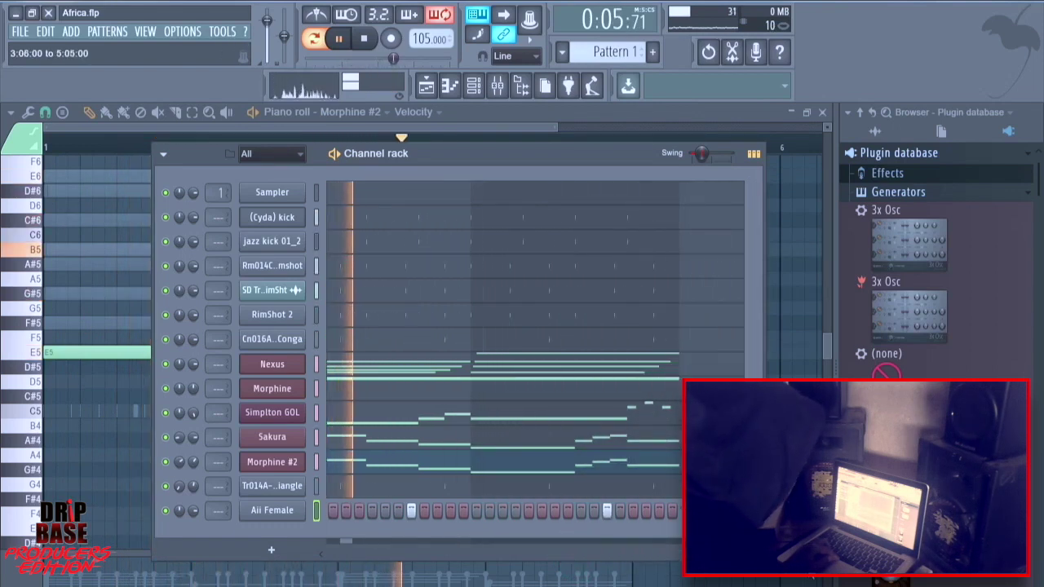
{"action": "left_click", "coordinate": [390, 511]}
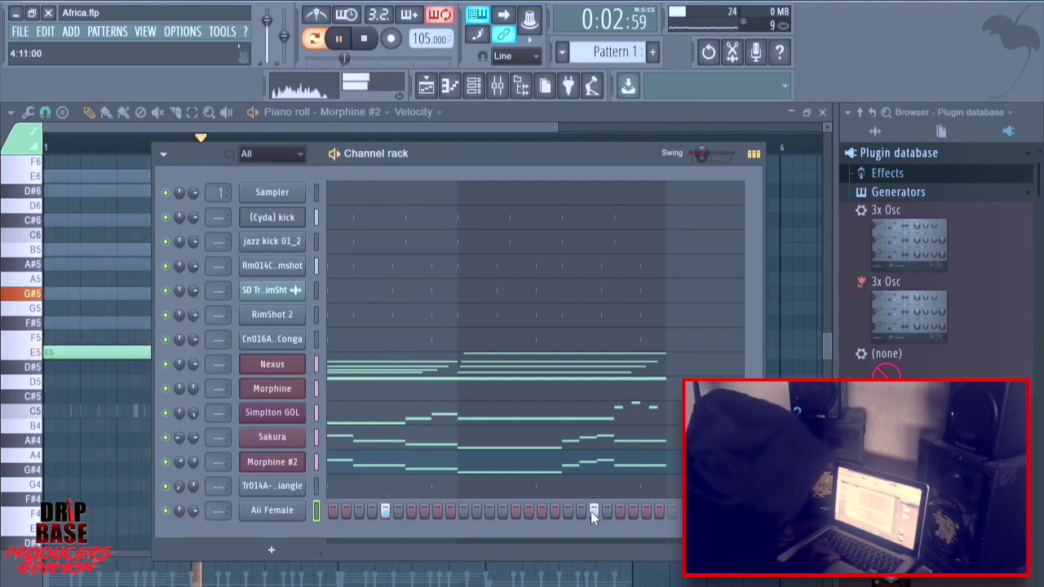
Set the Aii Female channel to cut itself and move all four of its notes up to E5 in the piano roll.
{"action": "right_click", "coordinate": [252, 511]}
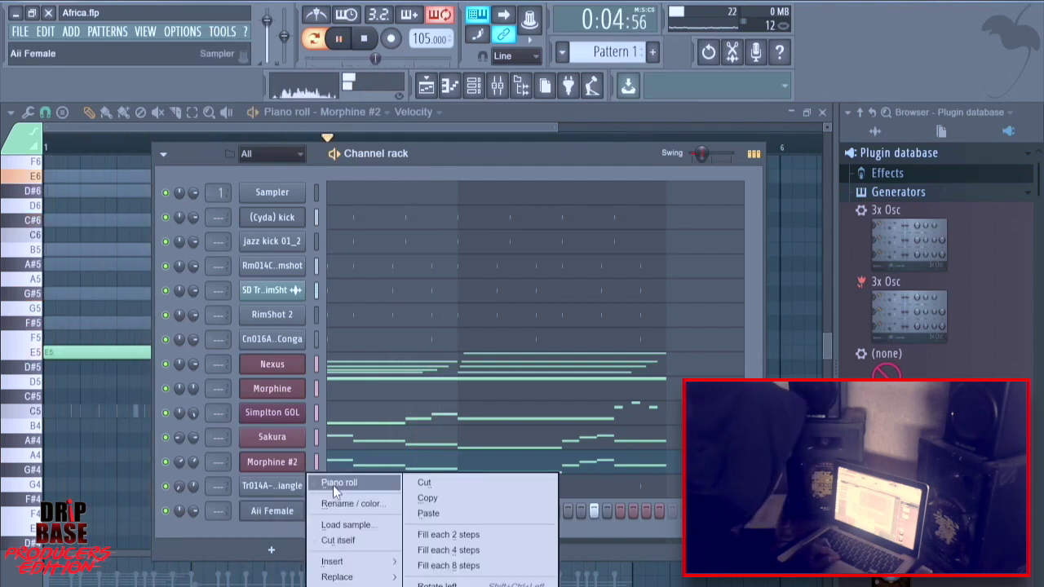
{"action": "left_click", "coordinate": [335, 545]}
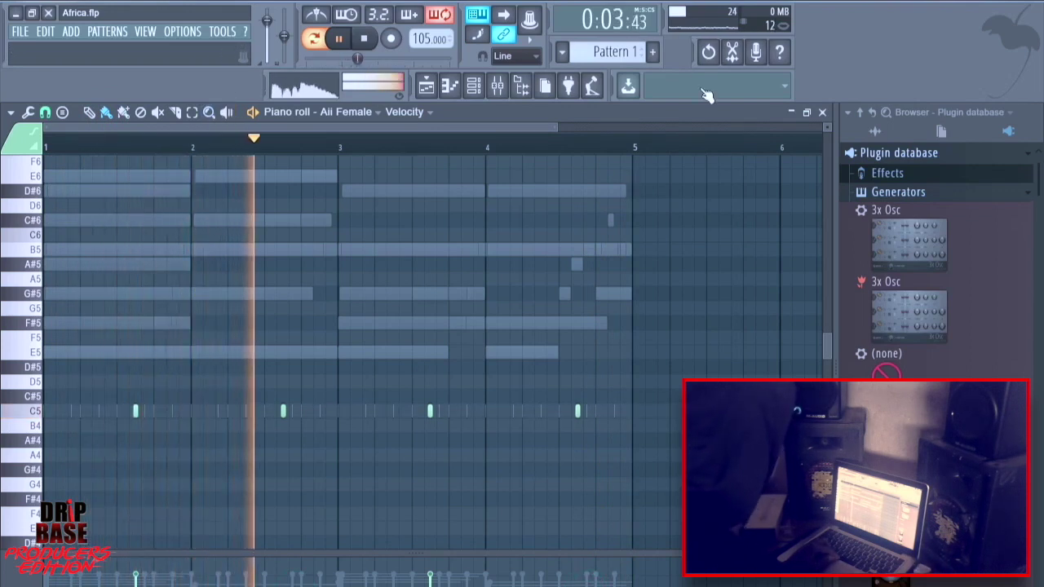
{"action": "left_click", "coordinate": [191, 112]}
{"action": "left_click_drag", "start_coordinate": [666, 296], "coordinate": [136, 352]}
{"action": "left_click", "coordinate": [88, 112]}
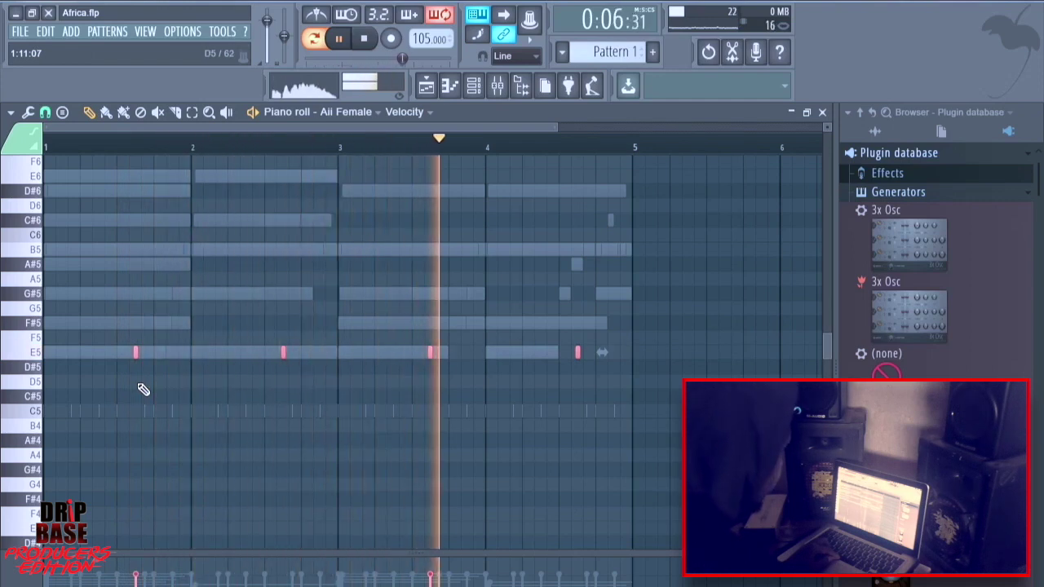
Return to the channel rack and show the sample list in the browser again.
{"action": "left_click", "coordinate": [473, 86]}
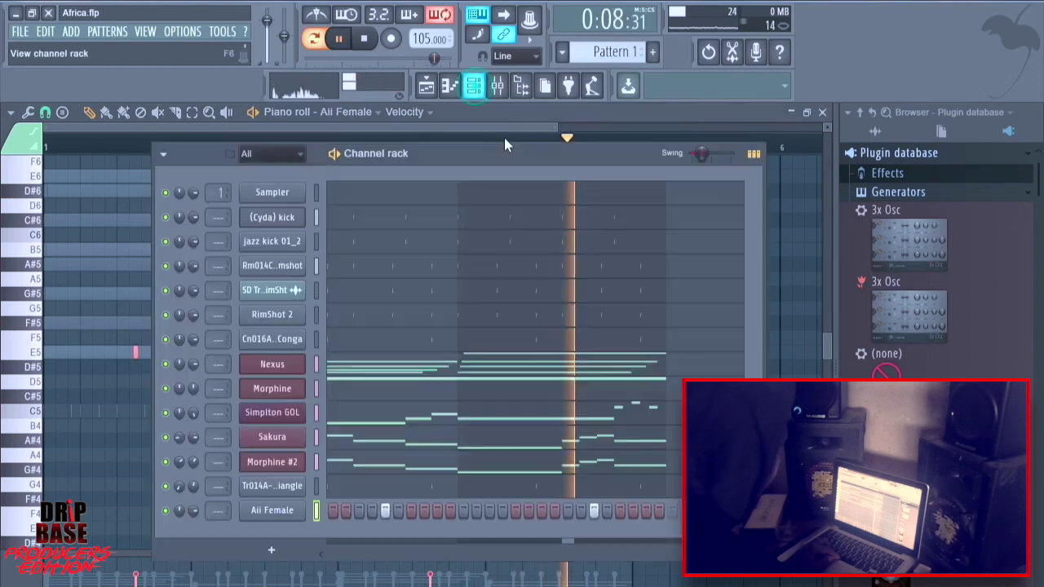
{"action": "left_click", "coordinate": [932, 192]}
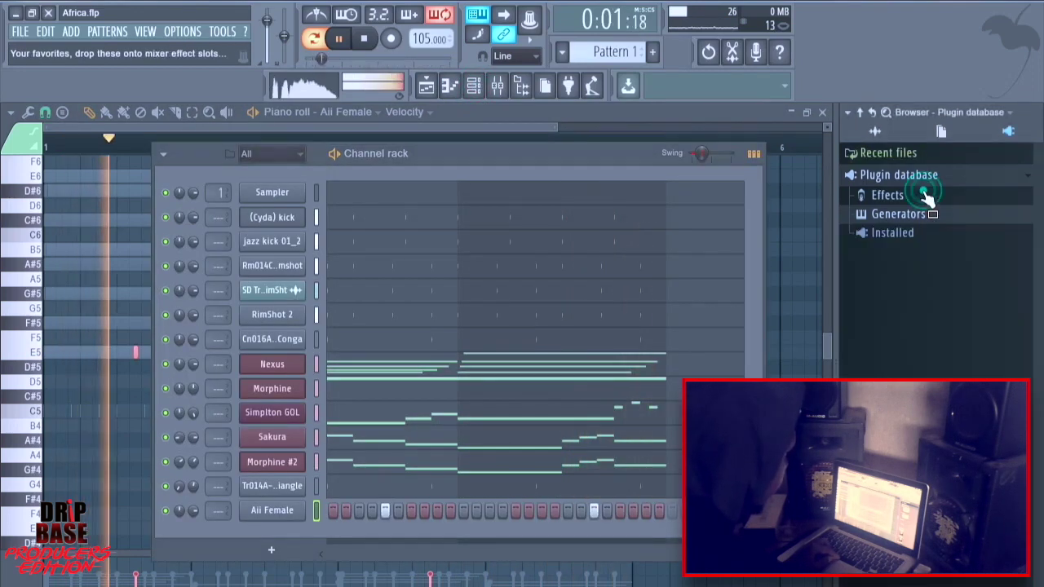
{"action": "left_click", "coordinate": [970, 112]}
{"action": "left_click", "coordinate": [956, 270]}
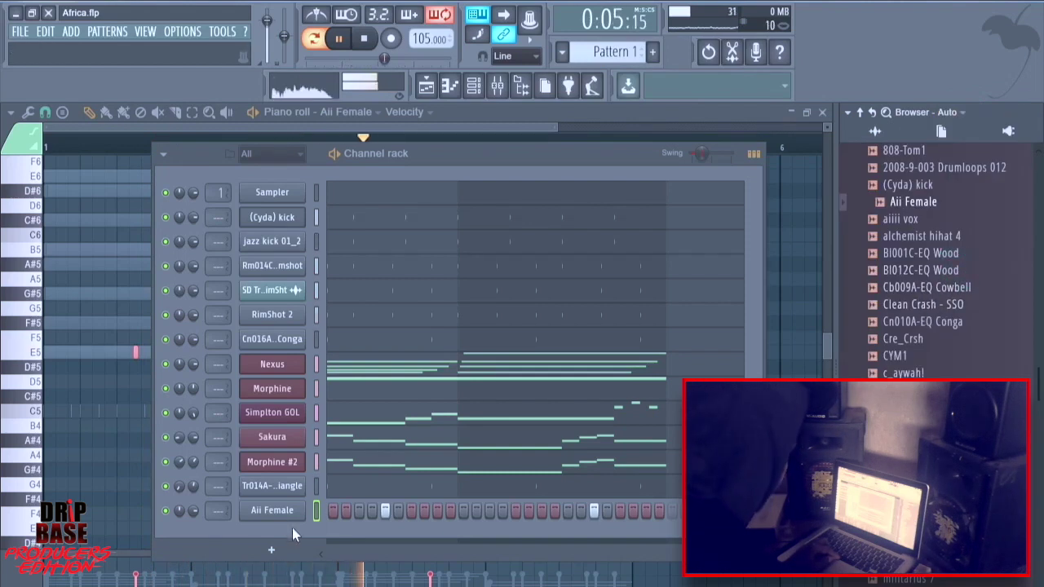
Try the WND Meloflute NUC and WND Flute NUC presets from the Brass & Wind bank in Morphine #2.
{"action": "left_click", "coordinate": [271, 462]}
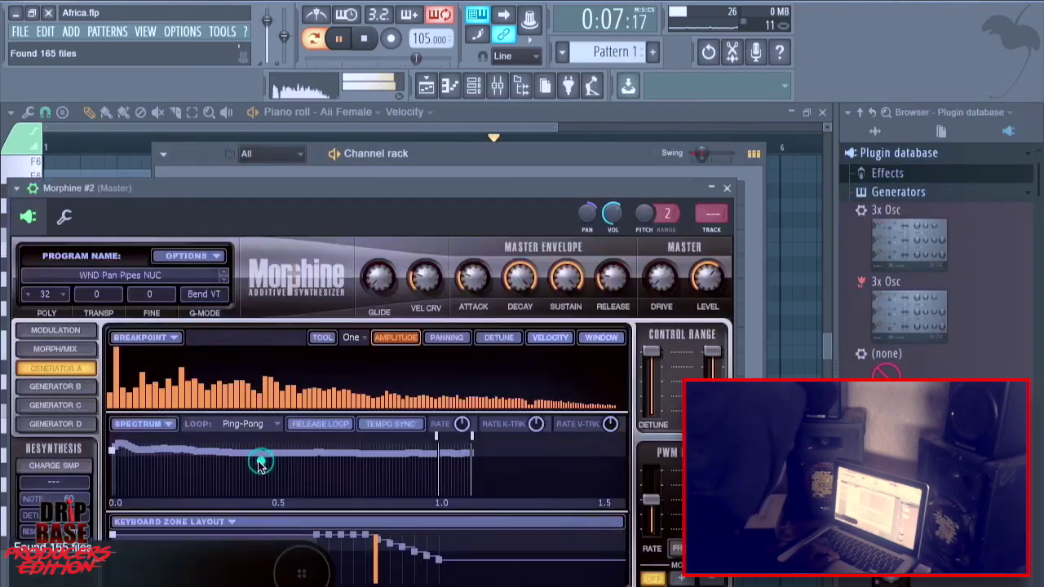
{"action": "left_click", "coordinate": [186, 276]}
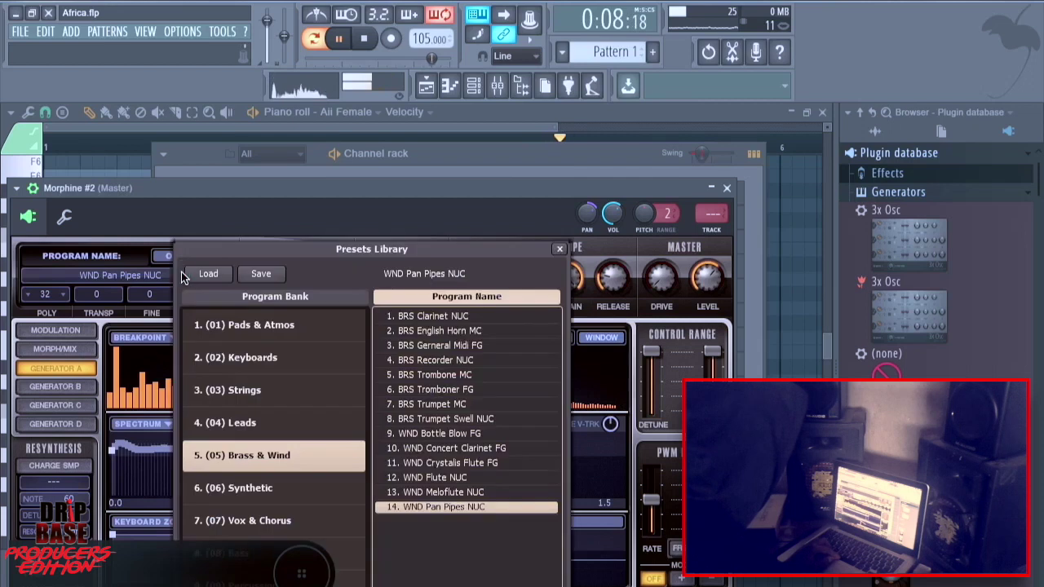
{"action": "left_click", "coordinate": [444, 493]}
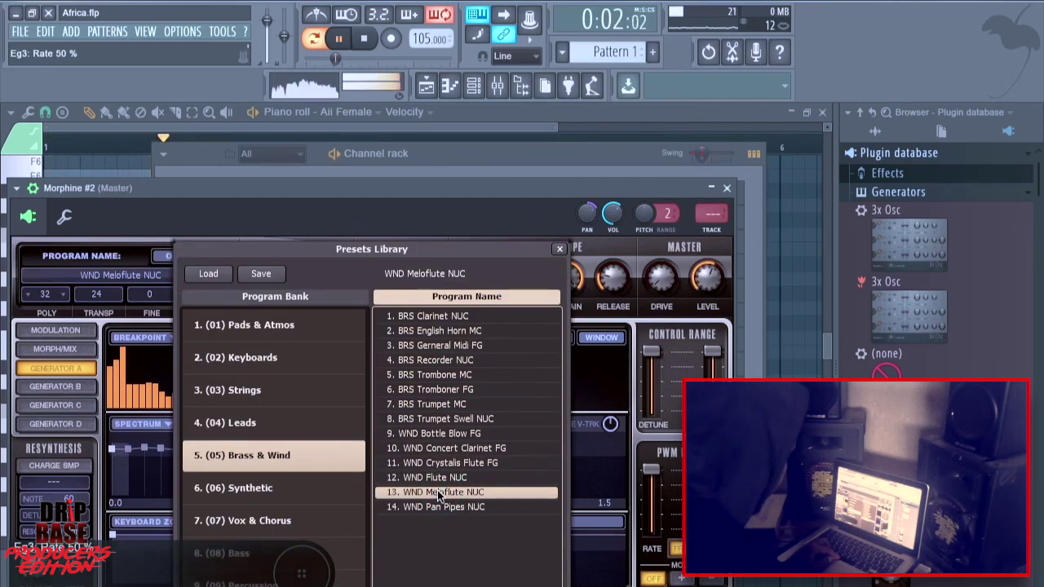
{"action": "double_click", "coordinate": [438, 493]}
{"action": "left_click", "coordinate": [139, 275]}
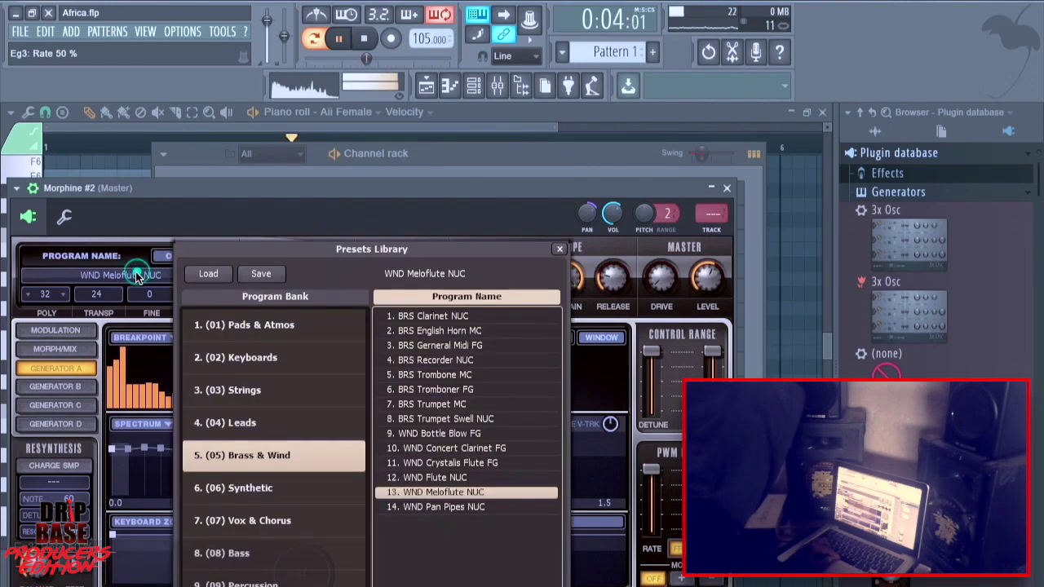
{"action": "double_click", "coordinate": [446, 479]}
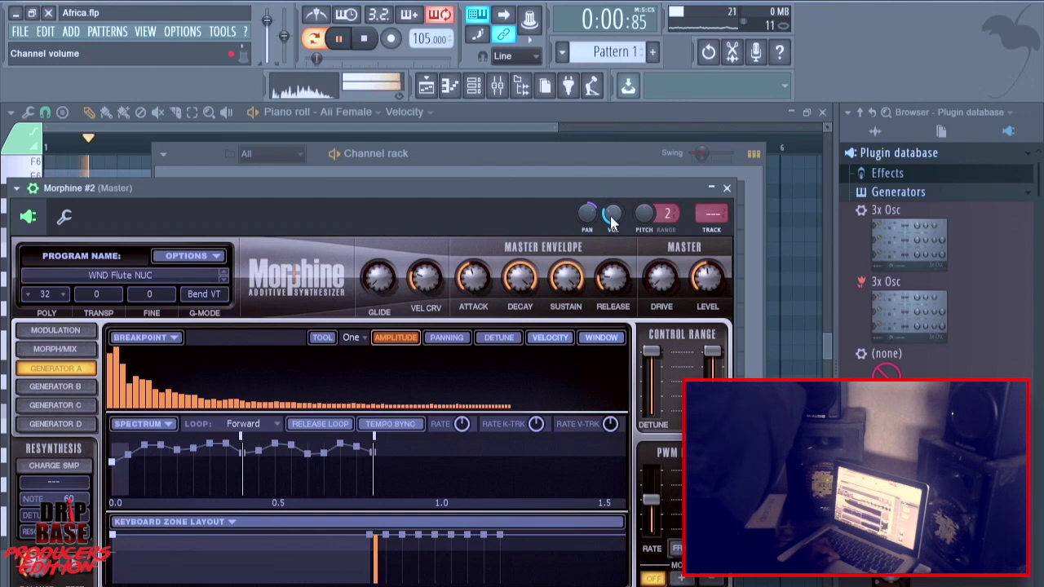
Load the WND Bottle Blow FG preset in Morphine #2 and raise its channel volume.
{"action": "left_click", "coordinate": [142, 280]}
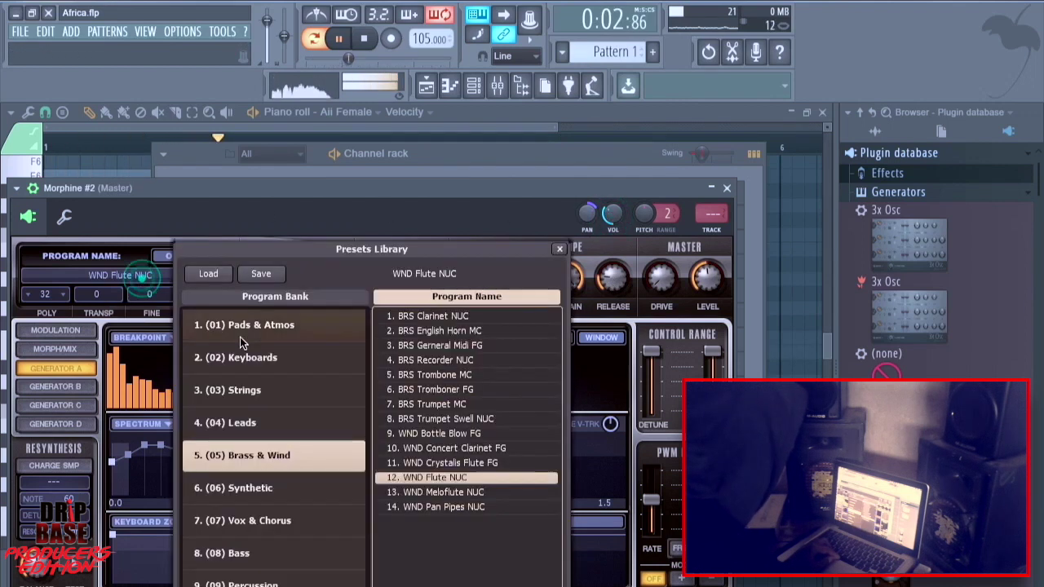
{"action": "double_click", "coordinate": [413, 436]}
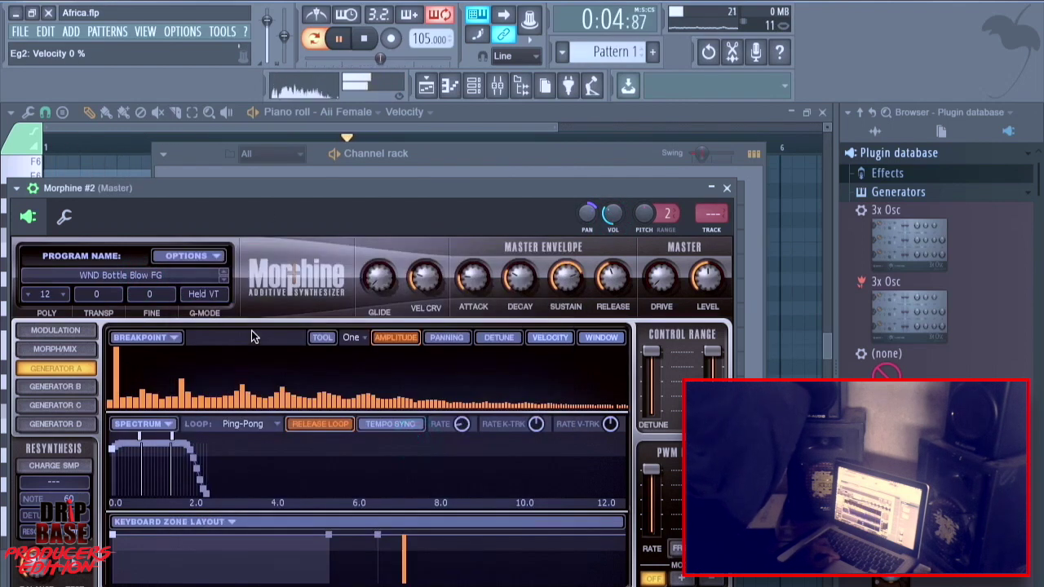
{"action": "left_click_drag", "start_coordinate": [616, 166], "coordinate": [615, 150]}
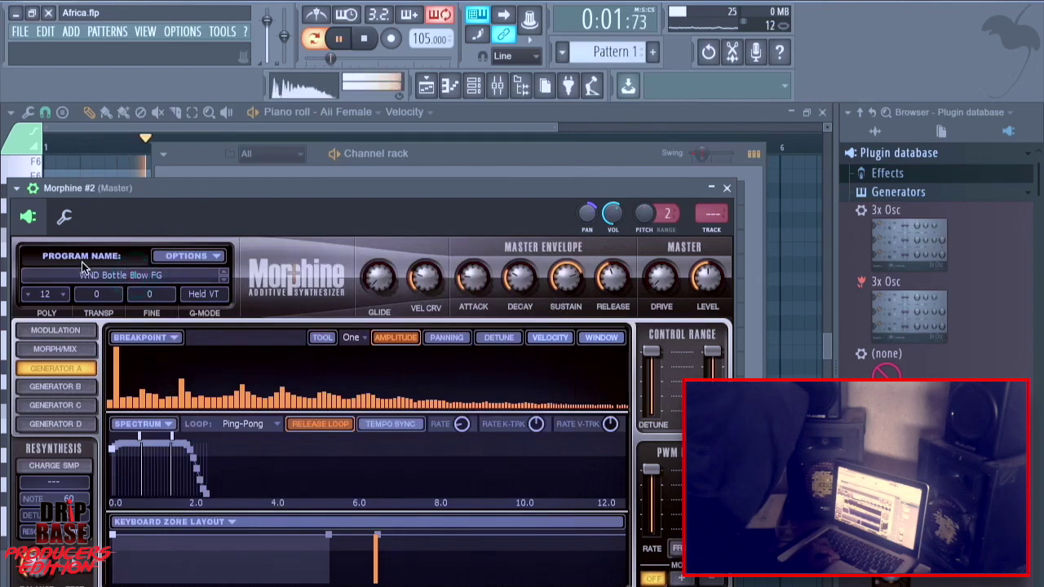
Try the WND Flute NUC preset from the Brass & Wind bank in Morphine #2.
{"action": "left_click", "coordinate": [97, 287]}
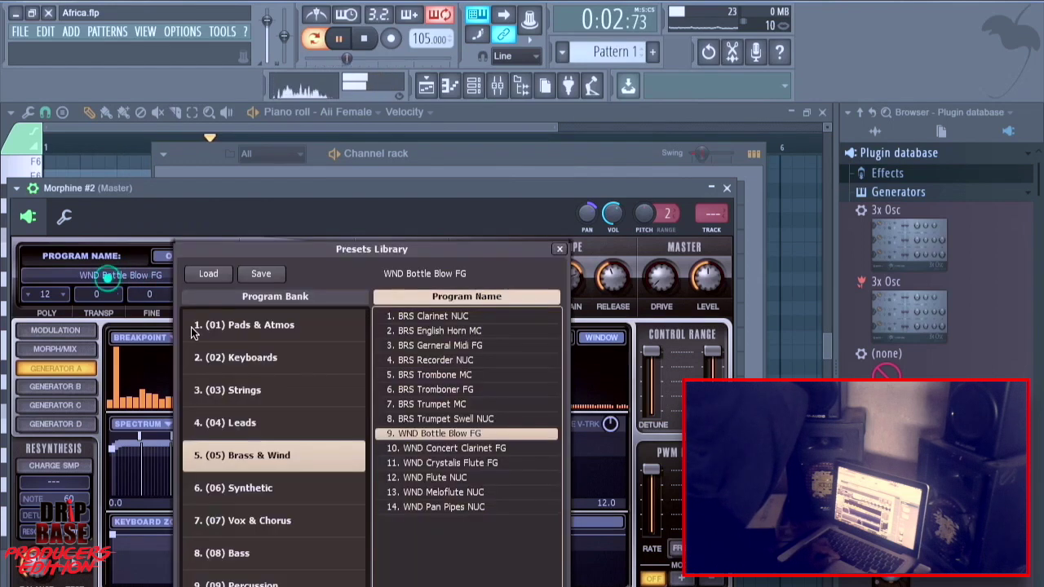
{"action": "double_click", "coordinate": [444, 477]}
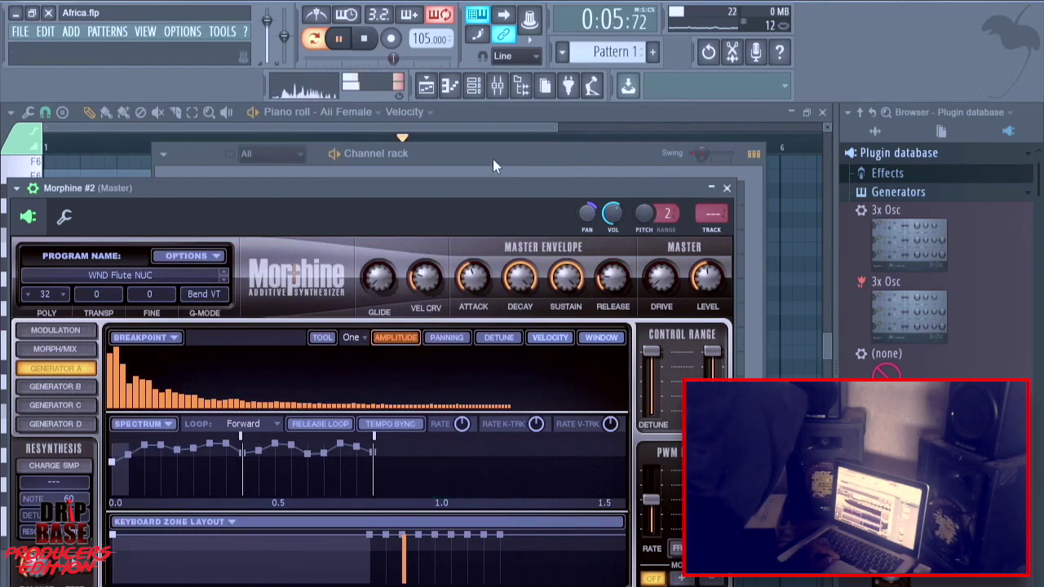
Mute the Sakura channel in the channel rack and reset the channel volume of Morphine #2.
{"action": "left_click", "coordinate": [492, 159]}
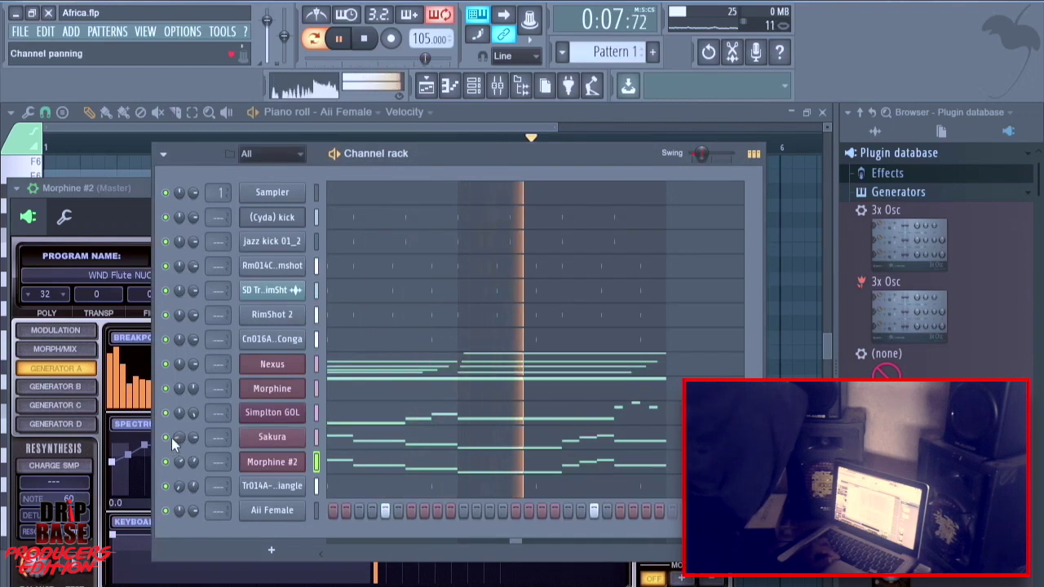
{"action": "mouse_move", "coordinate": [181, 436]}
{"action": "left_mouse_down"}
{"action": "mouse_move", "coordinate": [195, 464]}
{"action": "mouse_move", "coordinate": [189, 437]}
{"action": "left_mouse_up"}
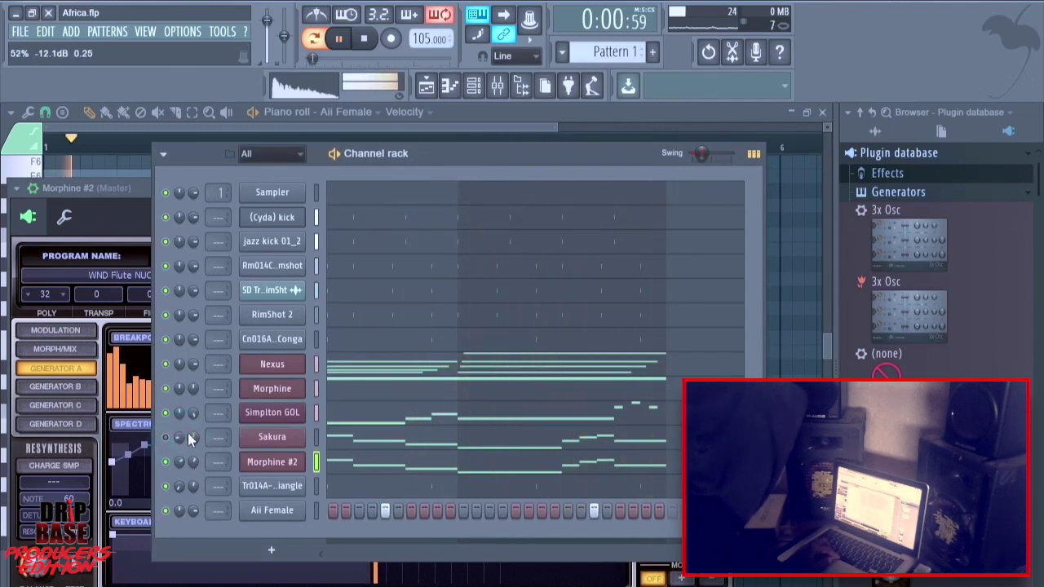
{"action": "right_click", "coordinate": [191, 462]}
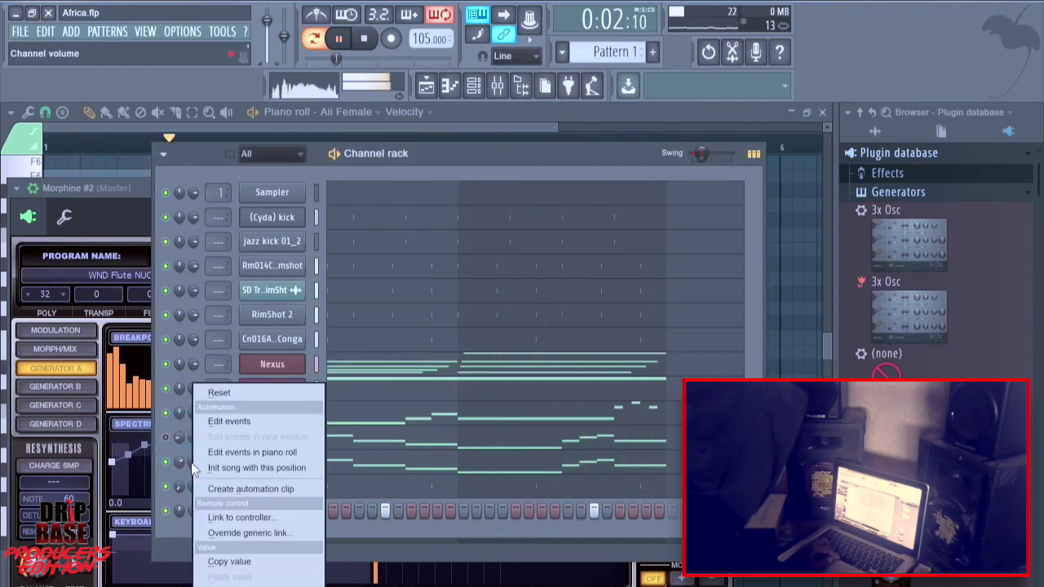
{"action": "left_click", "coordinate": [236, 391]}
Audition the WND Meloflute NUC, WND Flute NUC and WND Crystals Flute FG presets in Morphine #2.
{"action": "left_click", "coordinate": [262, 462]}
{"action": "left_click", "coordinate": [192, 277]}
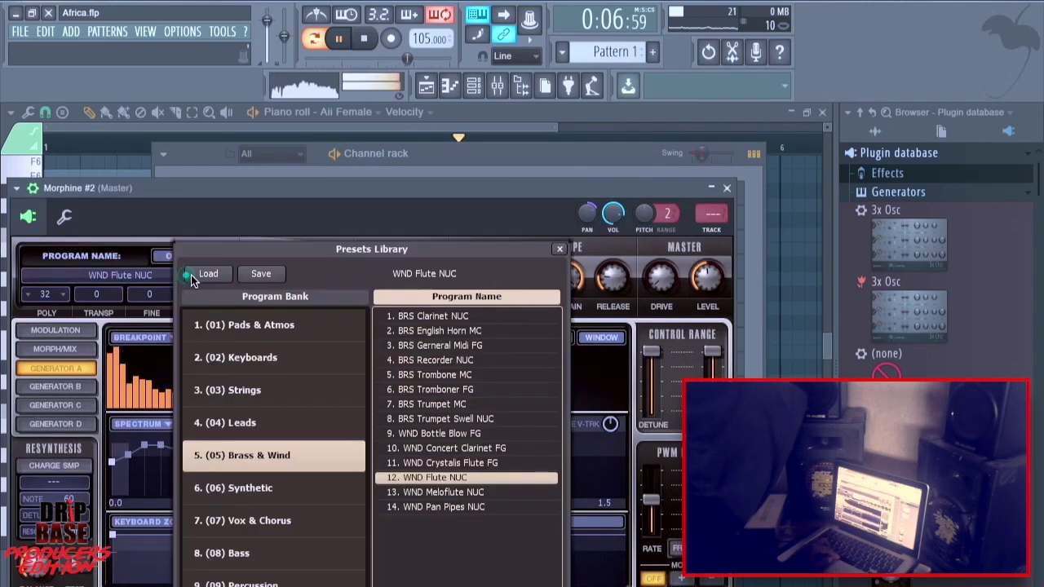
{"action": "left_click", "coordinate": [447, 493]}
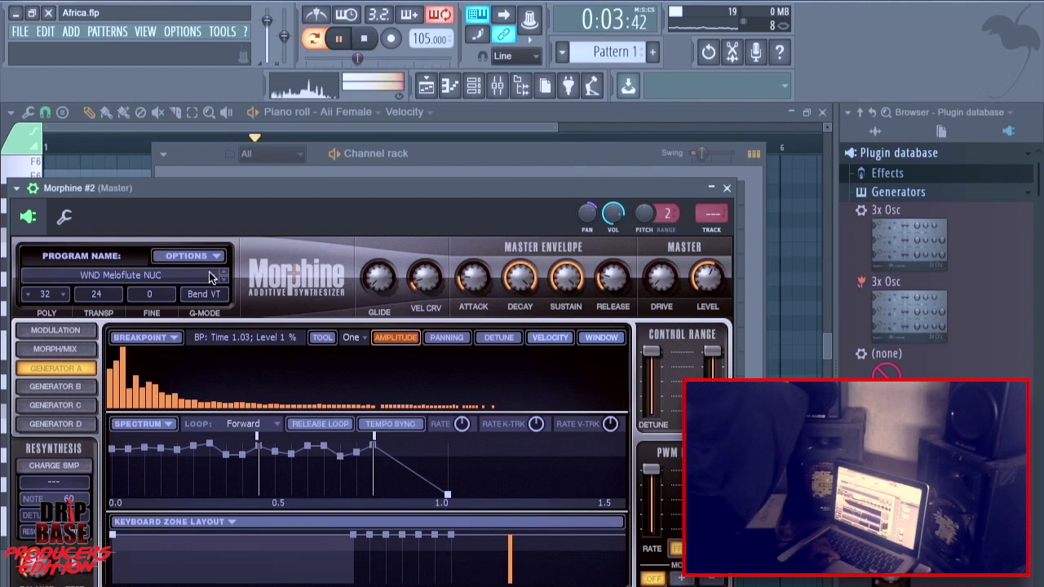
{"action": "left_click", "coordinate": [210, 277]}
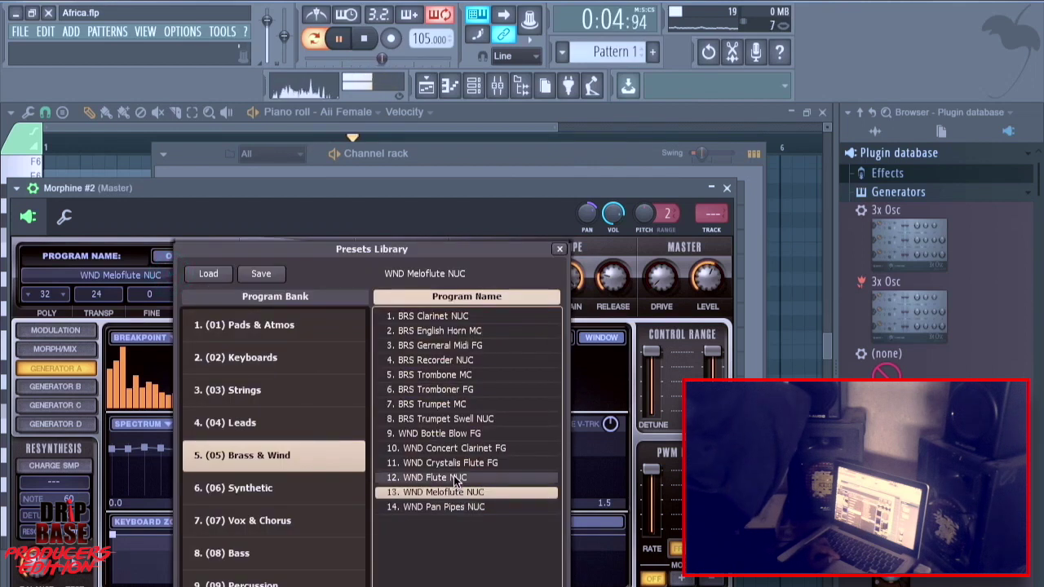
{"action": "left_click", "coordinate": [453, 478]}
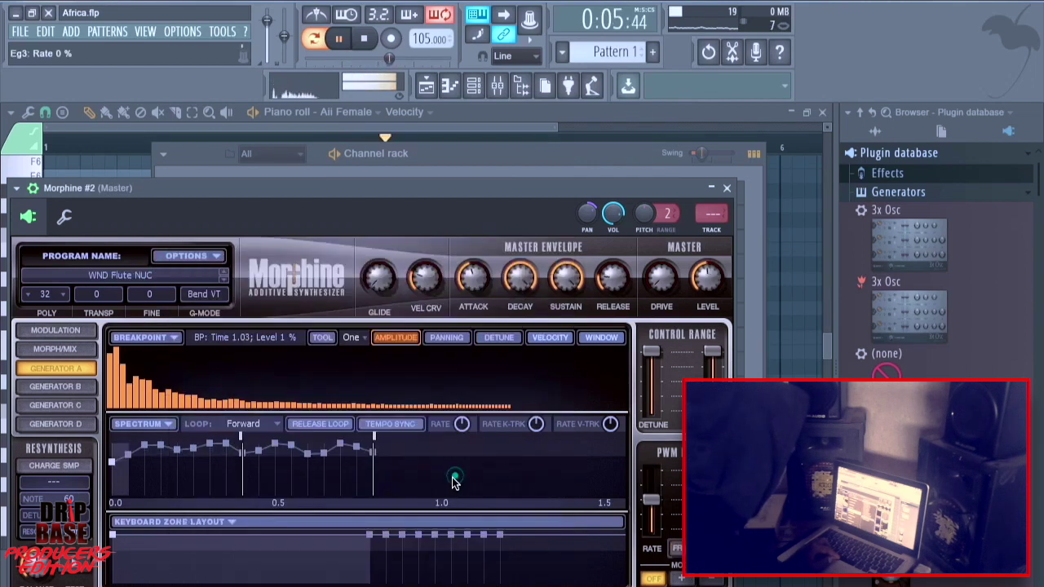
{"action": "left_click", "coordinate": [108, 277]}
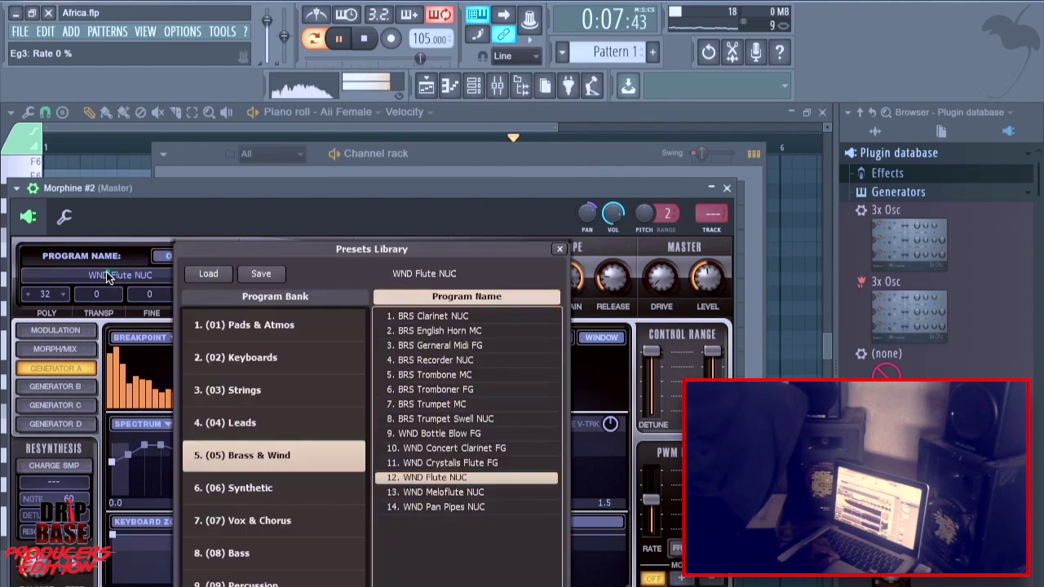
{"action": "left_click", "coordinate": [446, 464]}
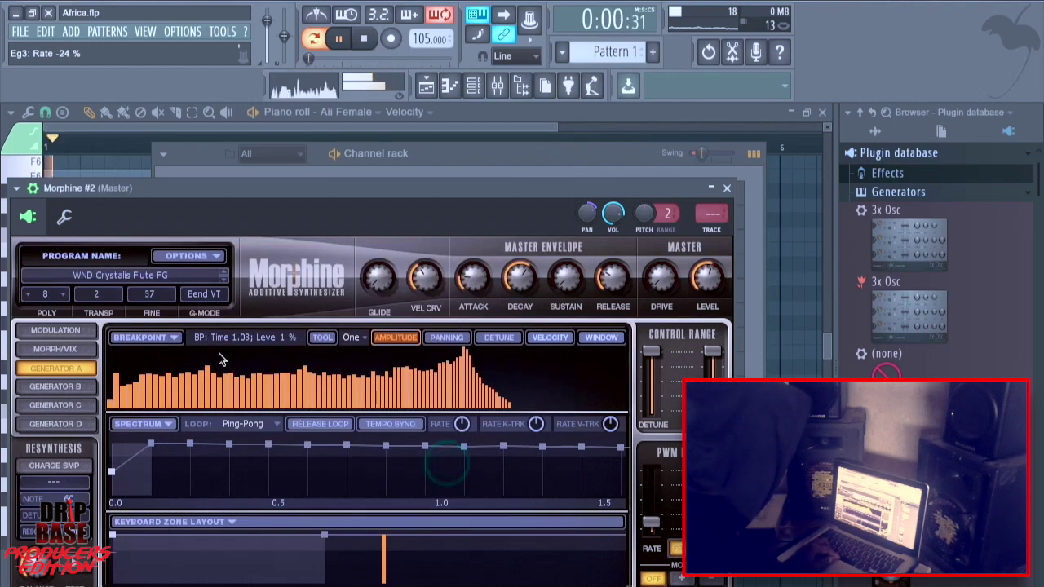
Try the BRS Gerneral Midi FG and BRS English Horn MC presets in Morphine #2.
{"action": "left_click", "coordinate": [185, 285]}
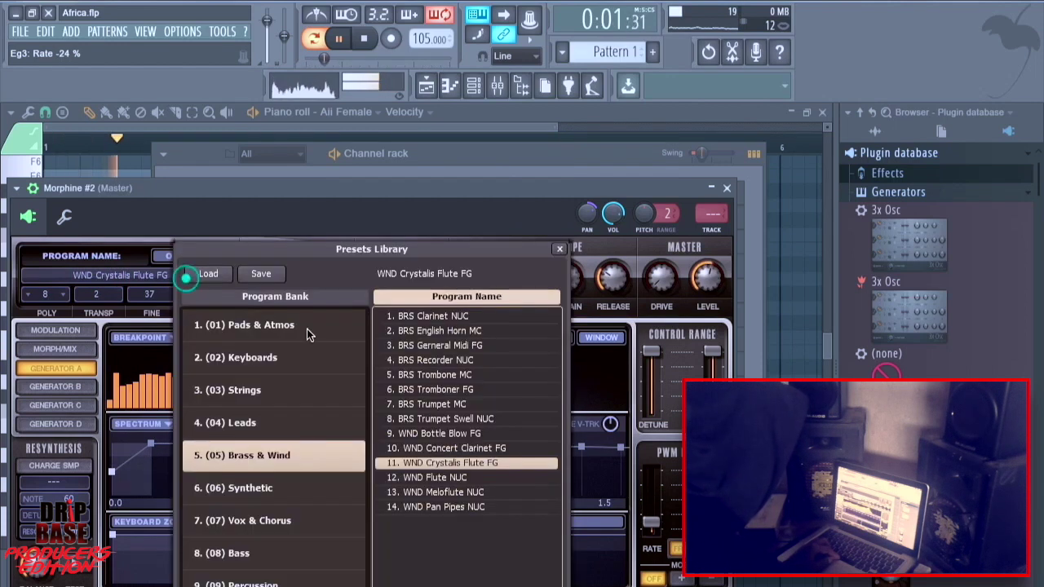
{"action": "left_click", "coordinate": [461, 347]}
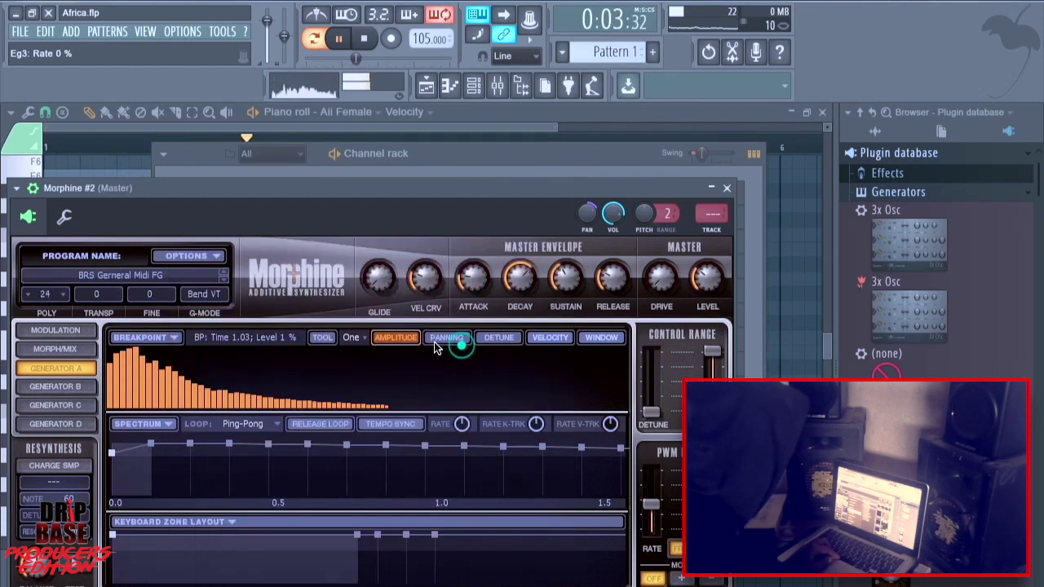
{"action": "left_click", "coordinate": [195, 281]}
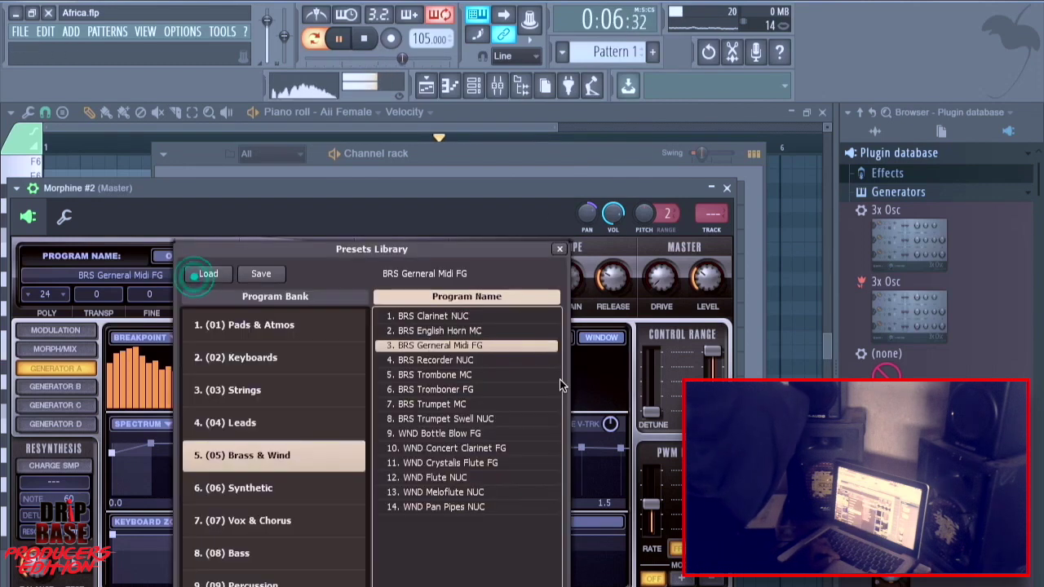
{"action": "left_click", "coordinate": [469, 331]}
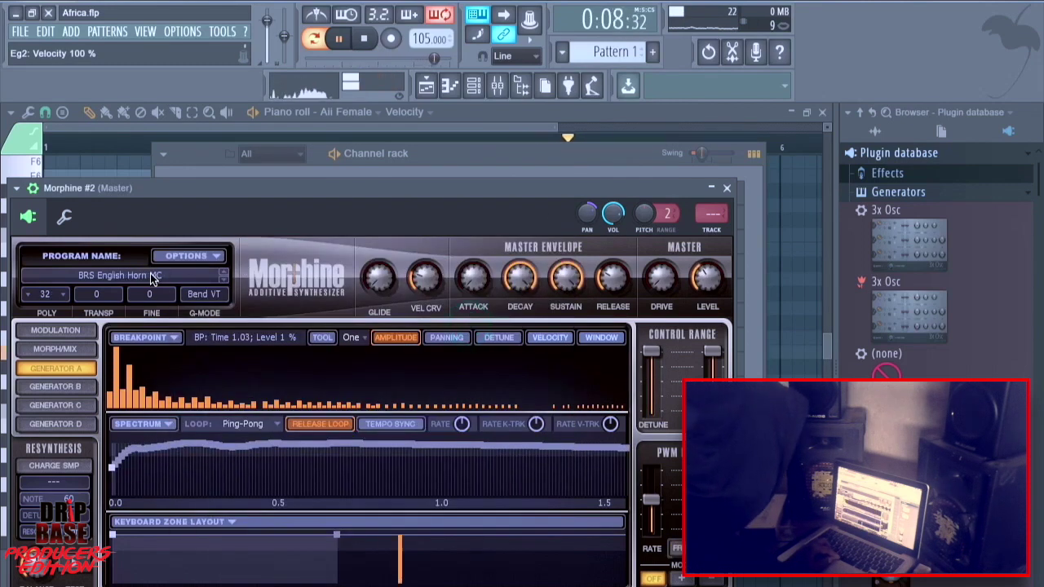
Load the WND Meloflute NUC preset from the Brass & Wind bank in Morphine #2.
{"action": "left_click", "coordinate": [152, 278]}
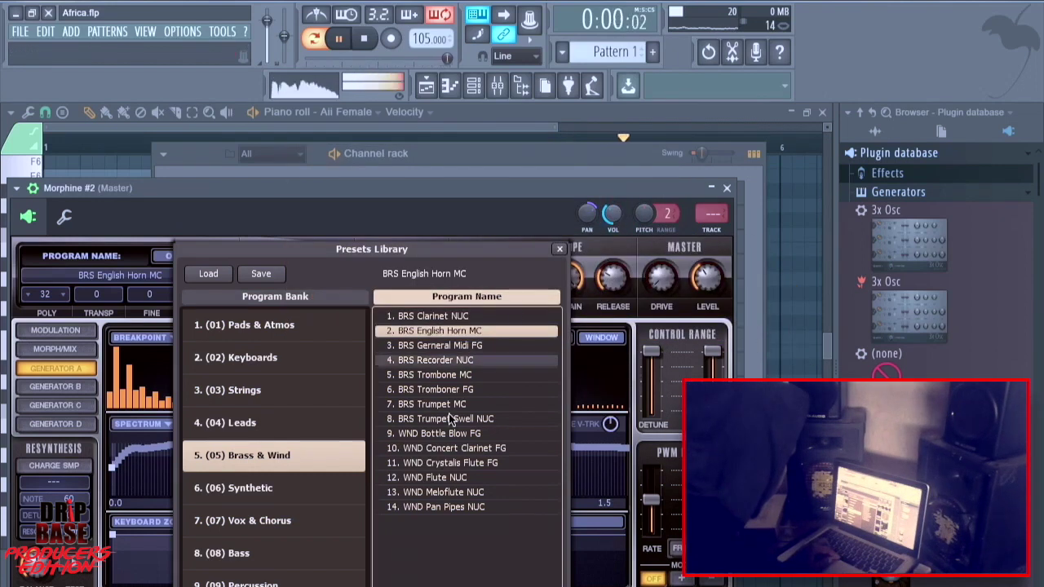
{"action": "double_click", "coordinate": [469, 493]}
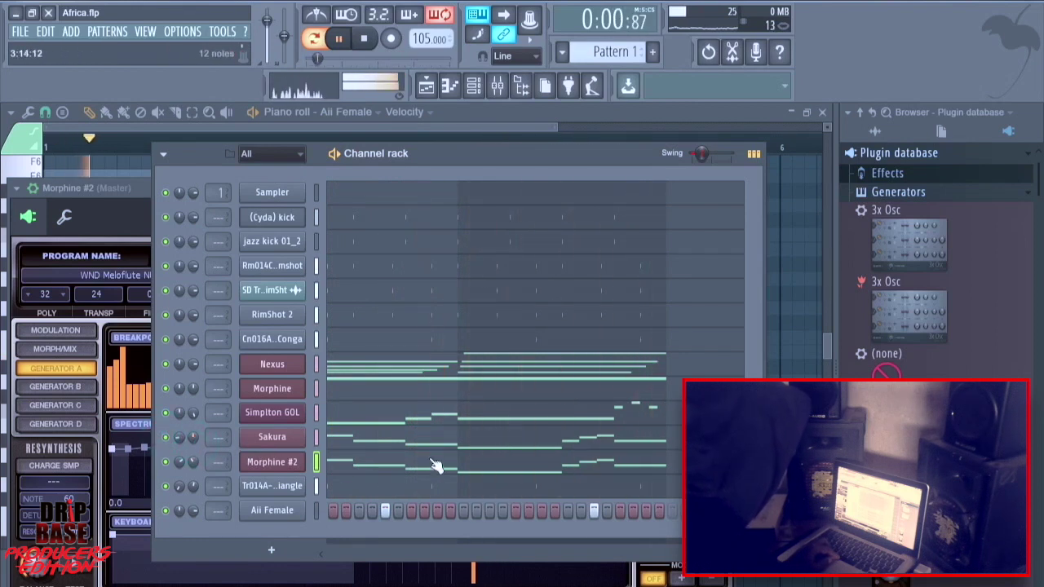
Examine the Morphine #2 melody in the piano roll and return to the channel rack.
{"action": "left_click", "coordinate": [457, 466]}
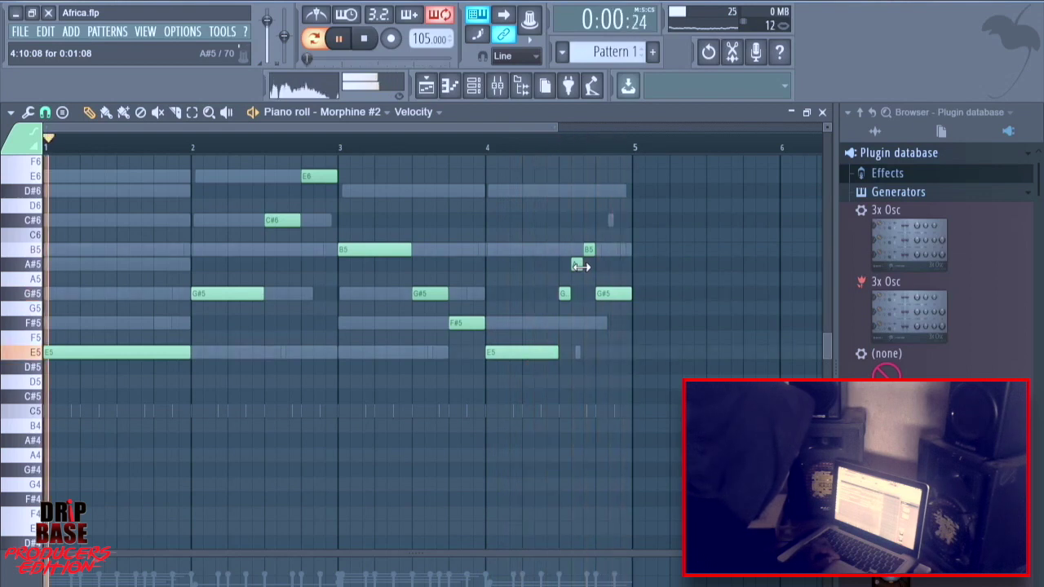
{"action": "left_click", "coordinate": [473, 86]}
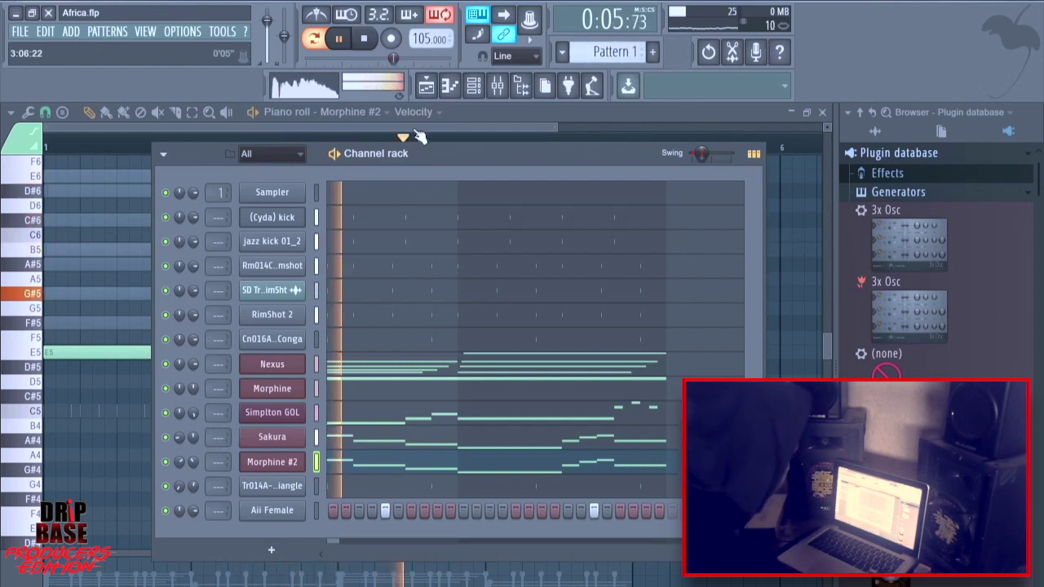
Show the mixer, switch the browser to the Auto snapshot and look through its percussion and vocal samples.
{"action": "left_click", "coordinate": [496, 86]}
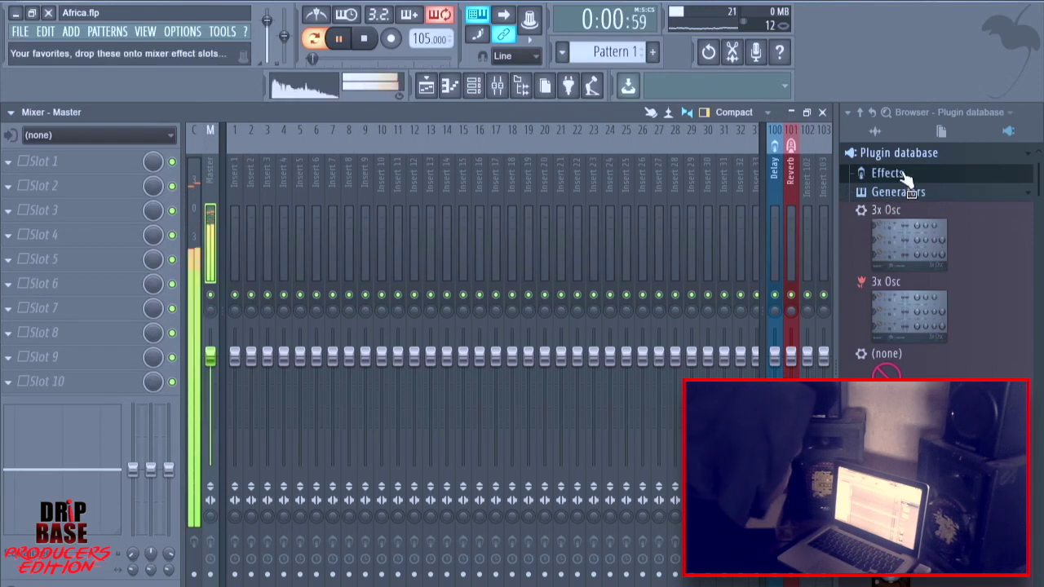
{"action": "left_click", "coordinate": [967, 117]}
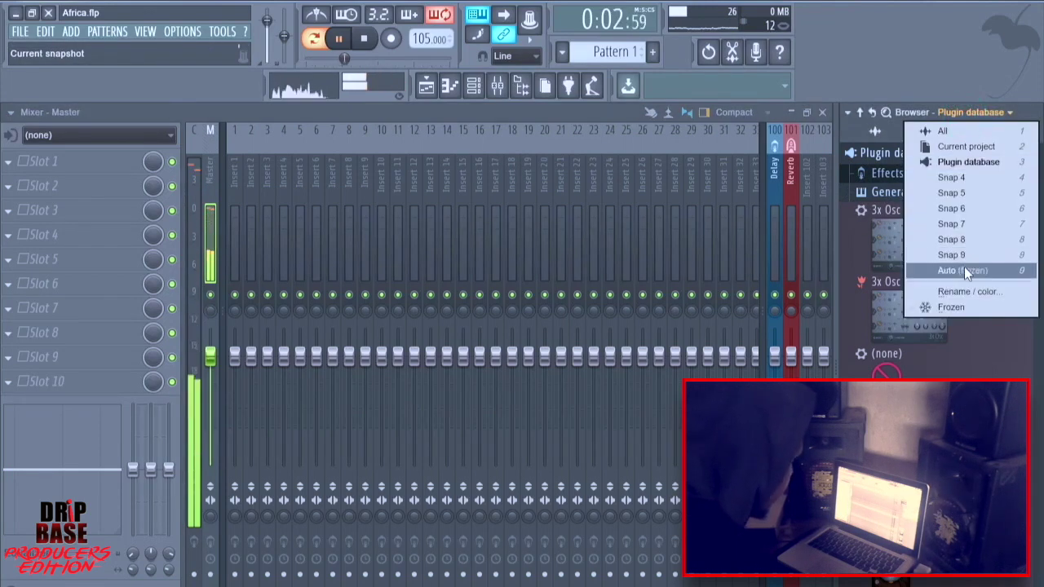
{"action": "left_click", "coordinate": [964, 268]}
{"action": "scroll", "coordinate": [964, 271], "scroll_direction": "down", "scroll_amount": 4}
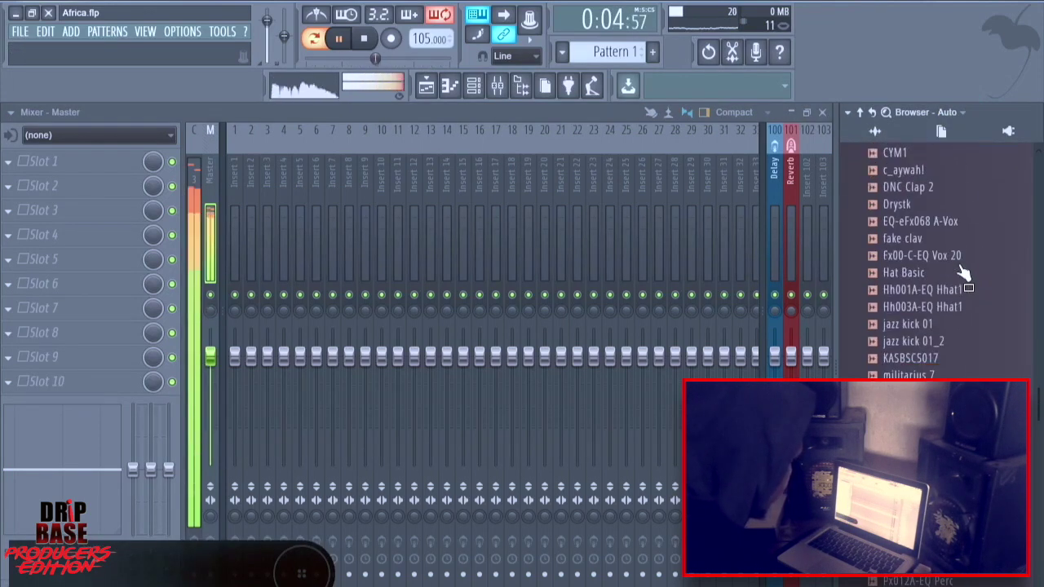
{"action": "scroll", "coordinate": [959, 267], "scroll_direction": "down", "scroll_amount": 4}
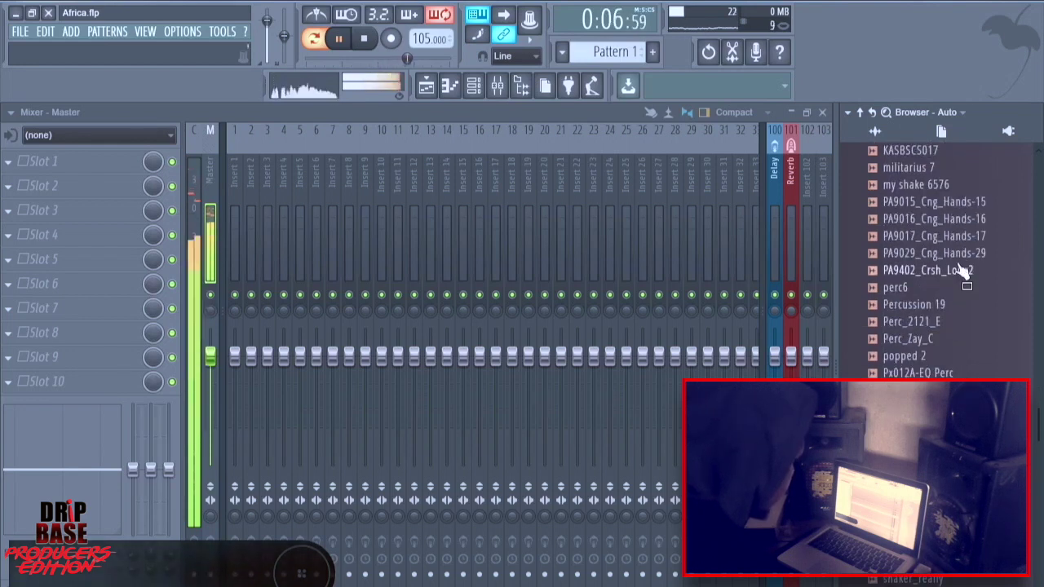
{"action": "scroll", "coordinate": [956, 262], "scroll_direction": "down", "scroll_amount": 4}
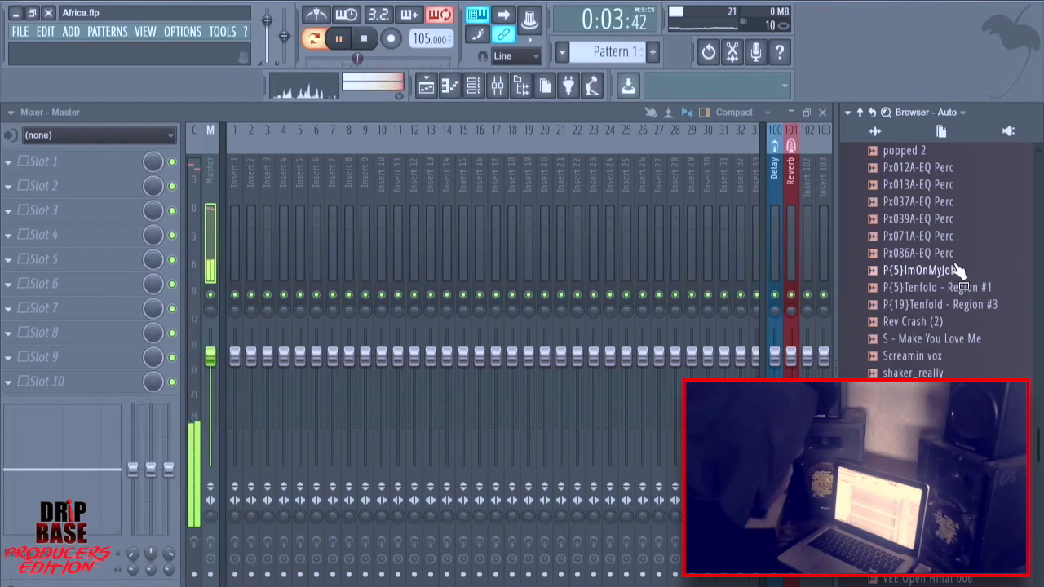
{"action": "scroll", "coordinate": [938, 281], "scroll_direction": "down", "scroll_amount": 4}
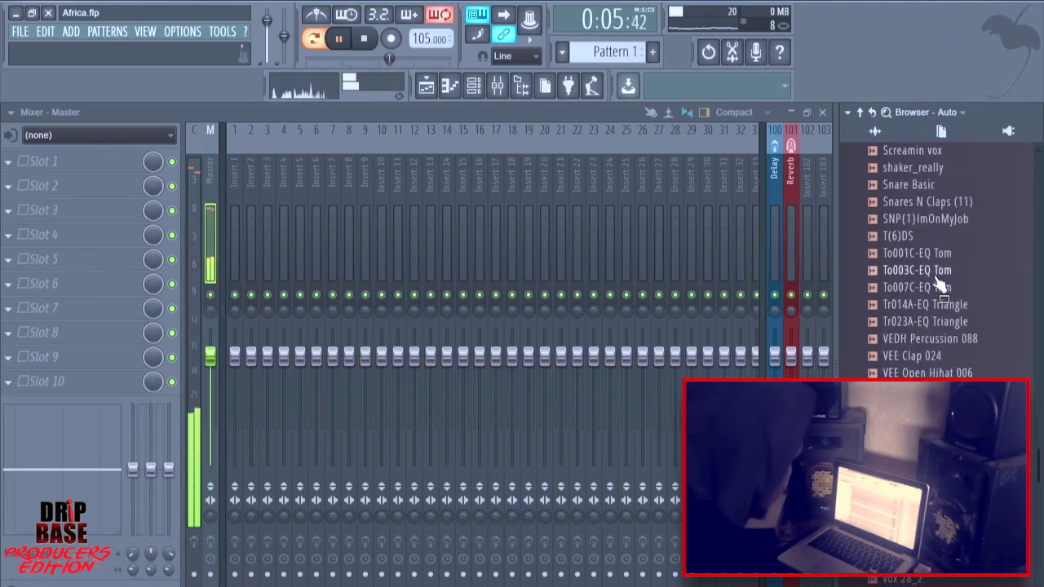
{"action": "scroll", "coordinate": [929, 287], "scroll_direction": "down", "scroll_amount": 4}
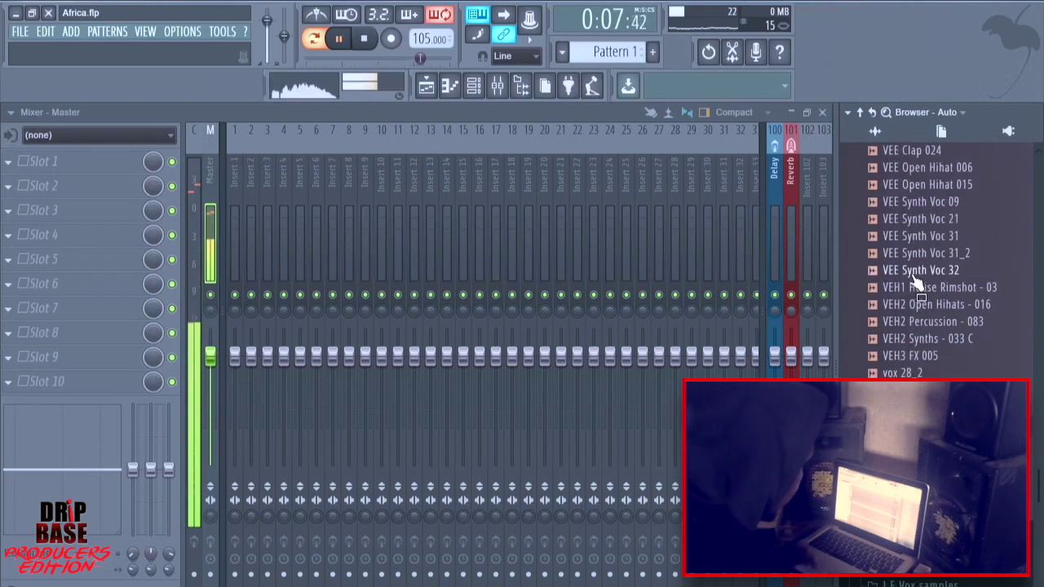
{"action": "scroll", "coordinate": [946, 326], "scroll_direction": "up", "scroll_amount": 2}
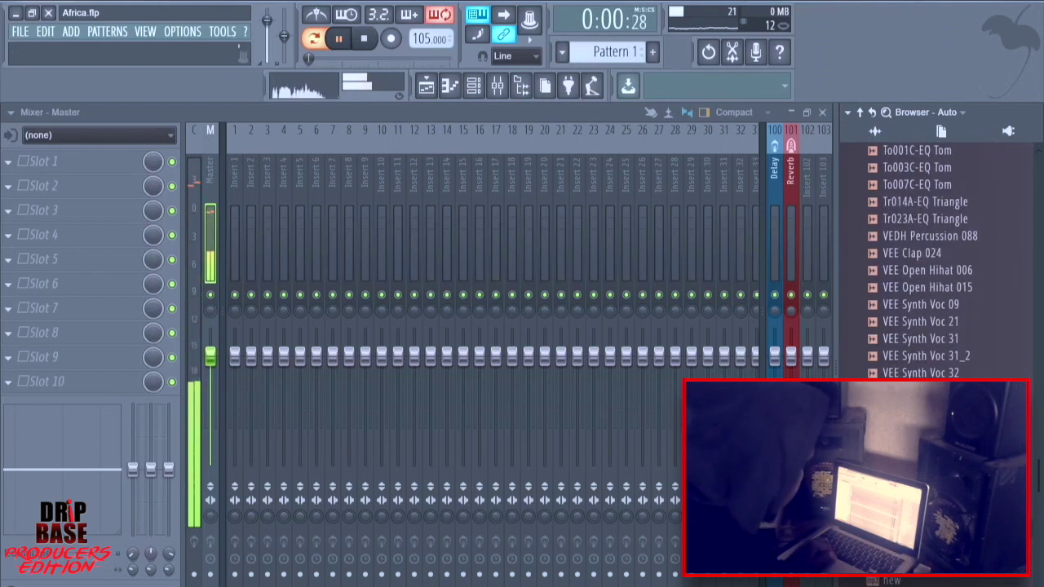
Lower the volume fader of the Master track in the mixer.
{"action": "left_click_drag", "start_coordinate": [210, 361], "coordinate": [210, 401]}
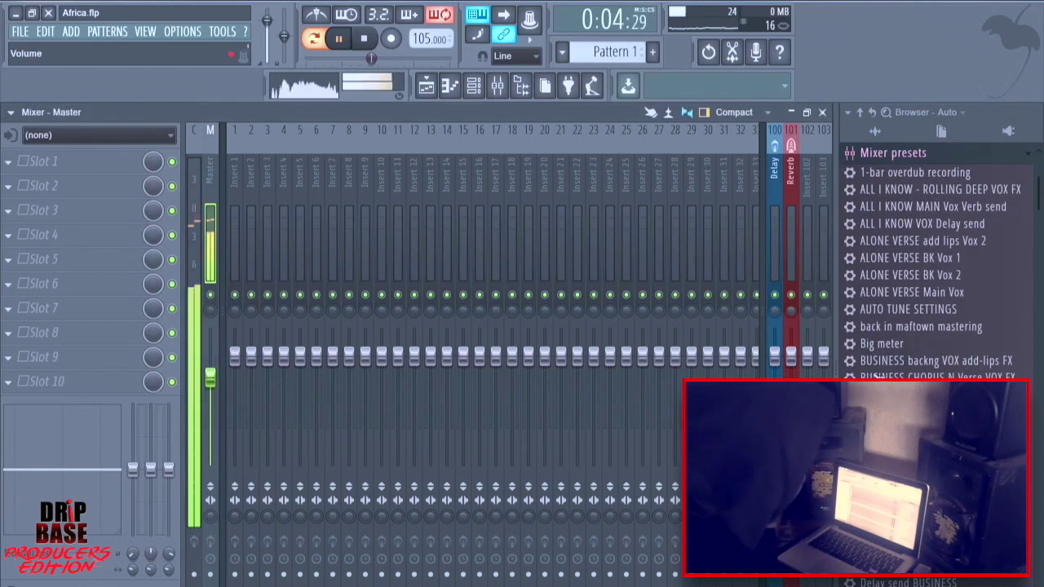
Find the Shaker 08.aif sample in the browser and add it as a new channel below Aii Female.
{"action": "left_click", "coordinate": [897, 155]}
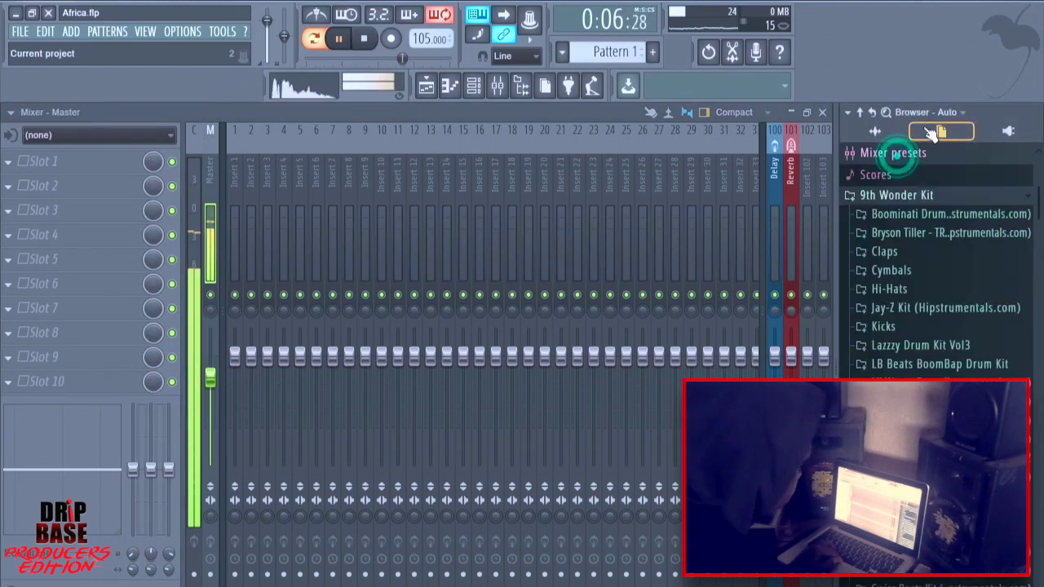
{"action": "scroll", "coordinate": [939, 323], "scroll_direction": "down", "scroll_amount": 2}
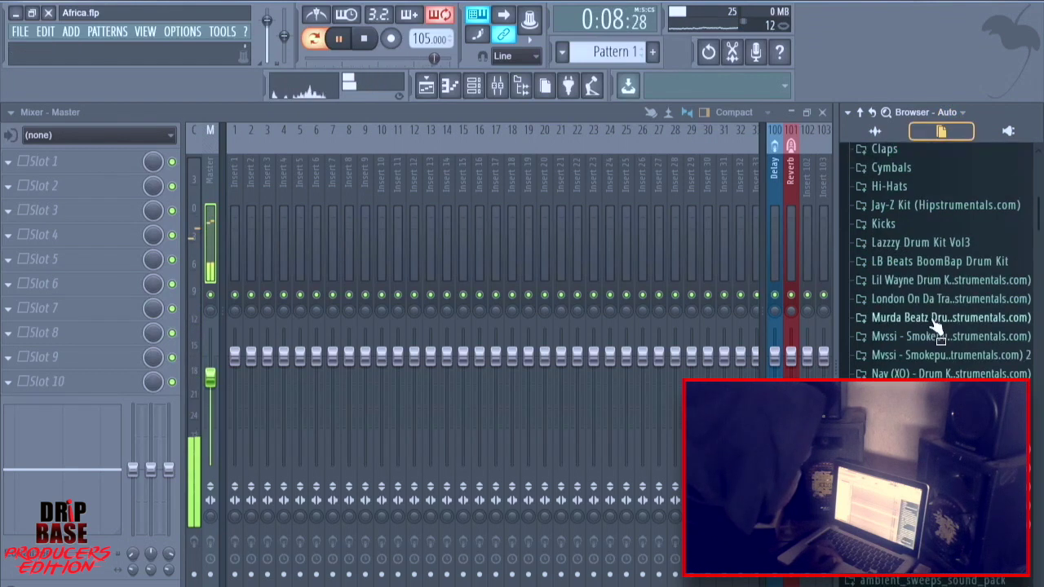
{"action": "scroll", "coordinate": [939, 323], "scroll_direction": "down", "scroll_amount": 20}
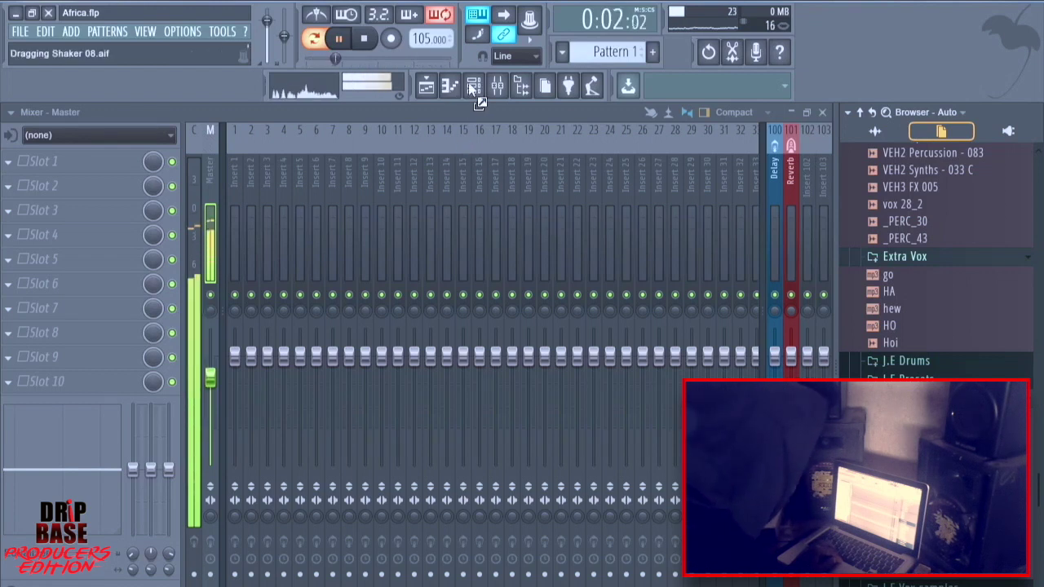
{"action": "left_click", "coordinate": [473, 85]}
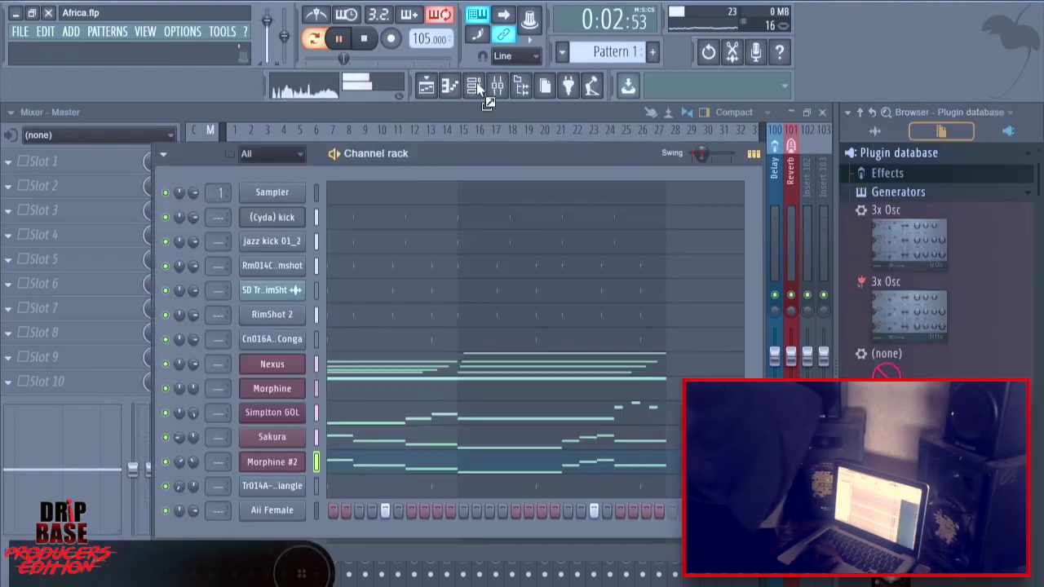
{"action": "left_click_drag", "start_coordinate": [267, 534], "coordinate": [274, 535]}
Open Shaker 08 in the piano roll, return to the channel rack and place a hit on its first step.
{"action": "right_click", "coordinate": [274, 535]}
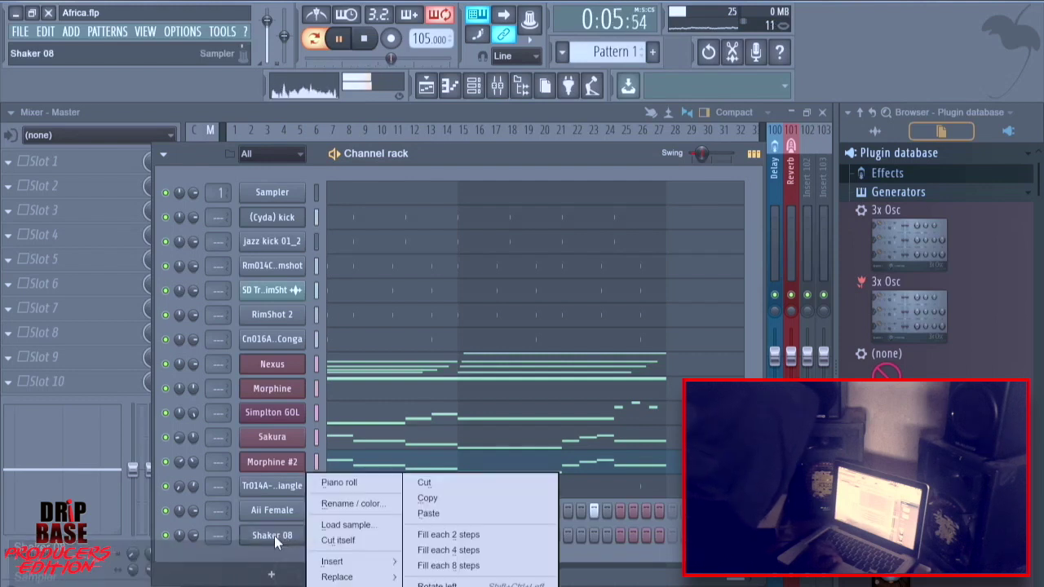
{"action": "left_click", "coordinate": [333, 483]}
{"action": "key", "text": "F6"}
{"action": "left_click", "coordinate": [334, 534]}
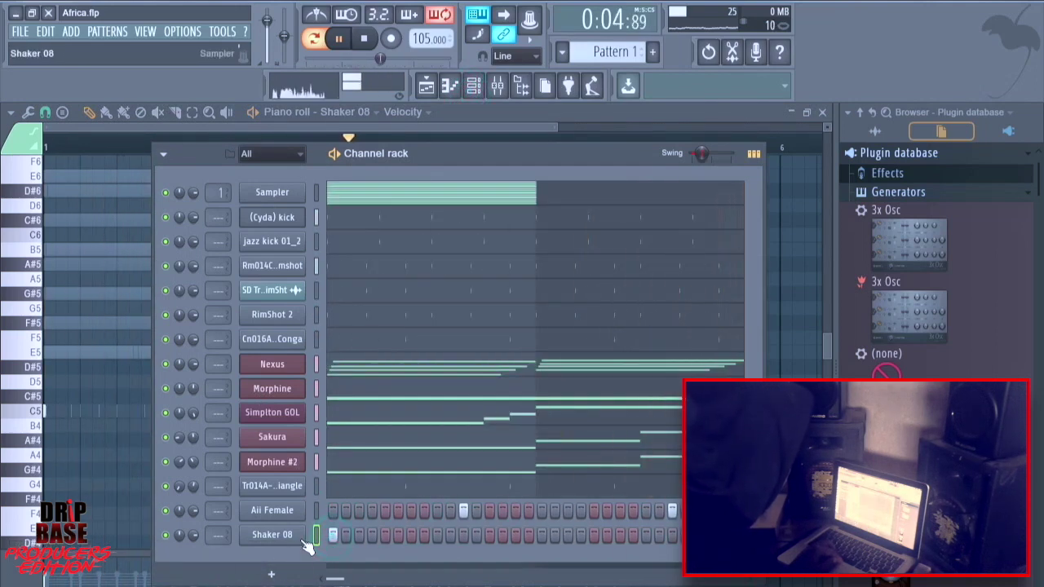
Add further Shaker 08 hits in the channel rack, filling its row with one hit every 8 steps.
{"action": "right_click", "coordinate": [298, 541]}
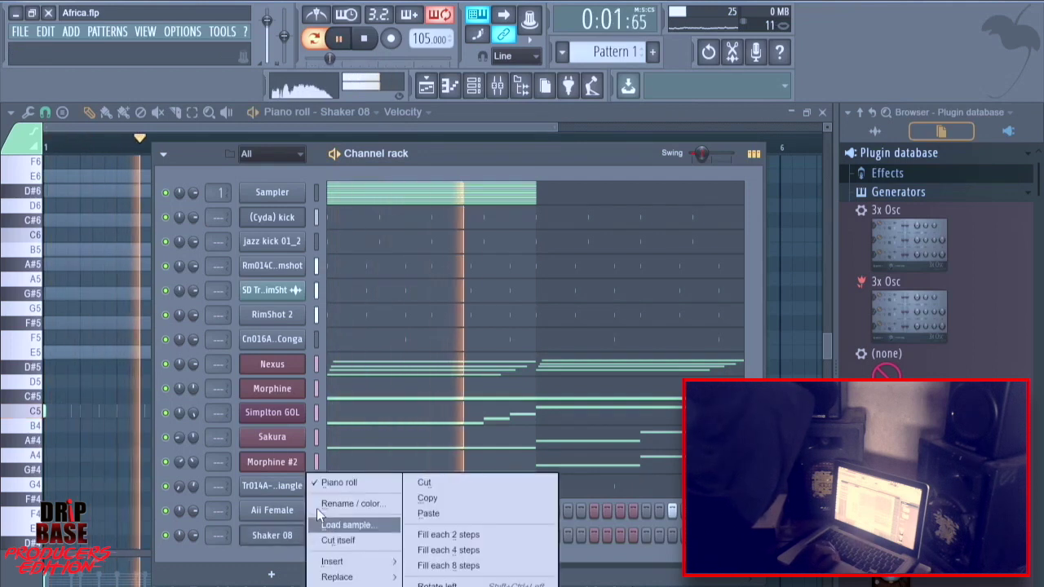
{"action": "left_click", "coordinate": [233, 552]}
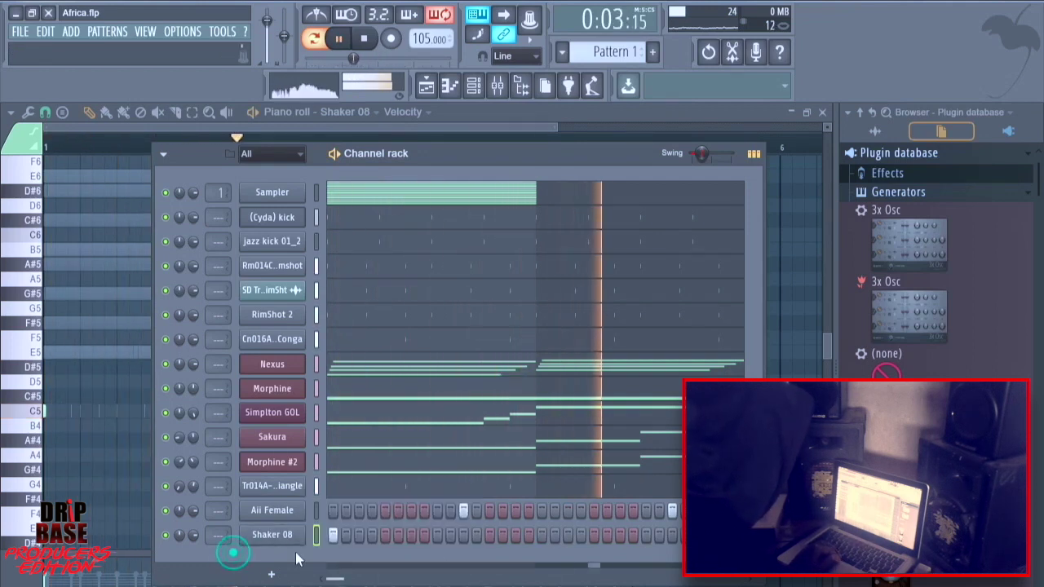
{"action": "left_click", "coordinate": [437, 535]}
{"action": "key", "text": "space"}
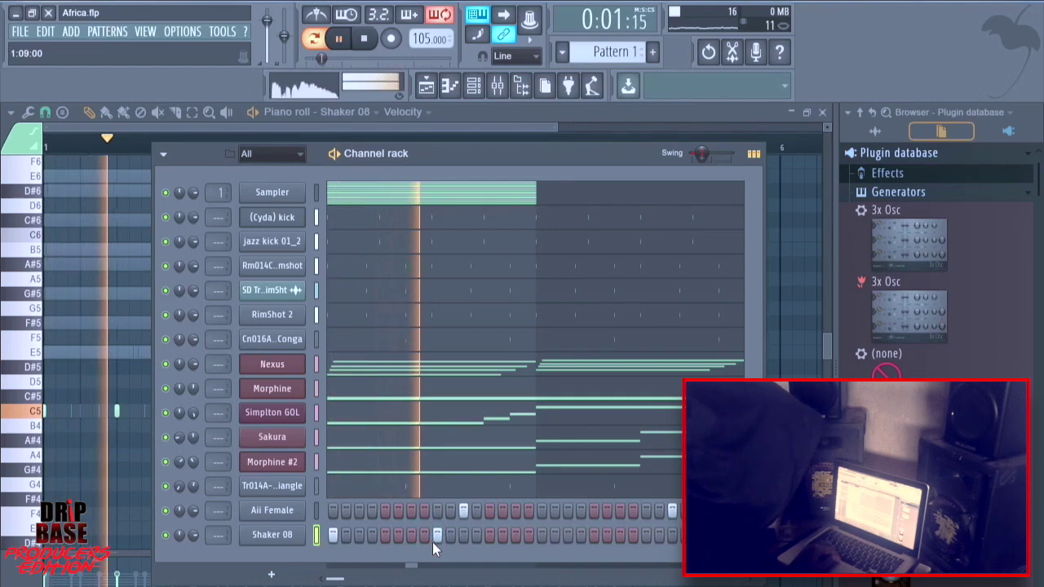
{"action": "left_click", "coordinate": [259, 534]}
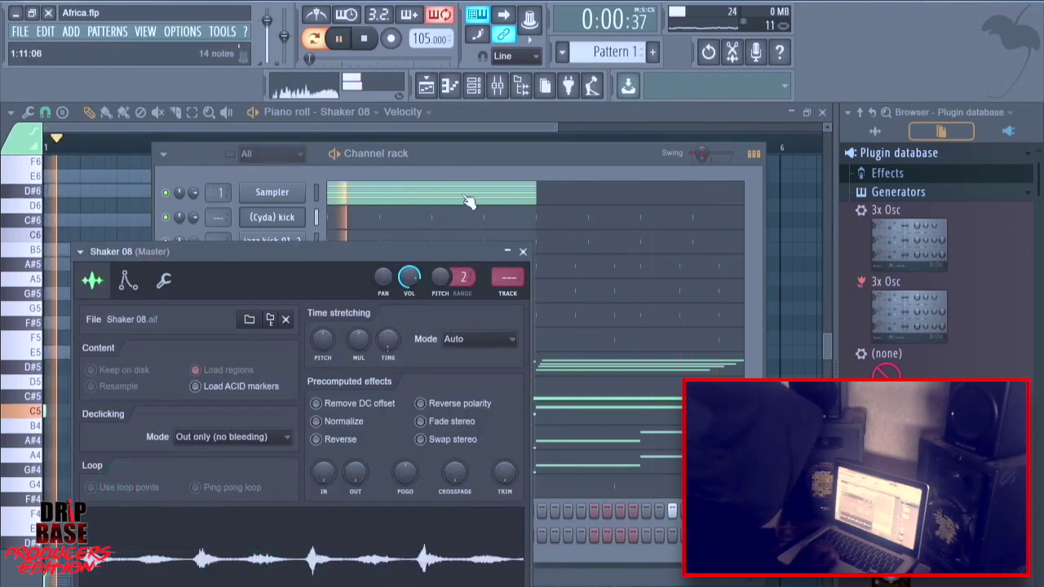
{"action": "left_click", "coordinate": [522, 154]}
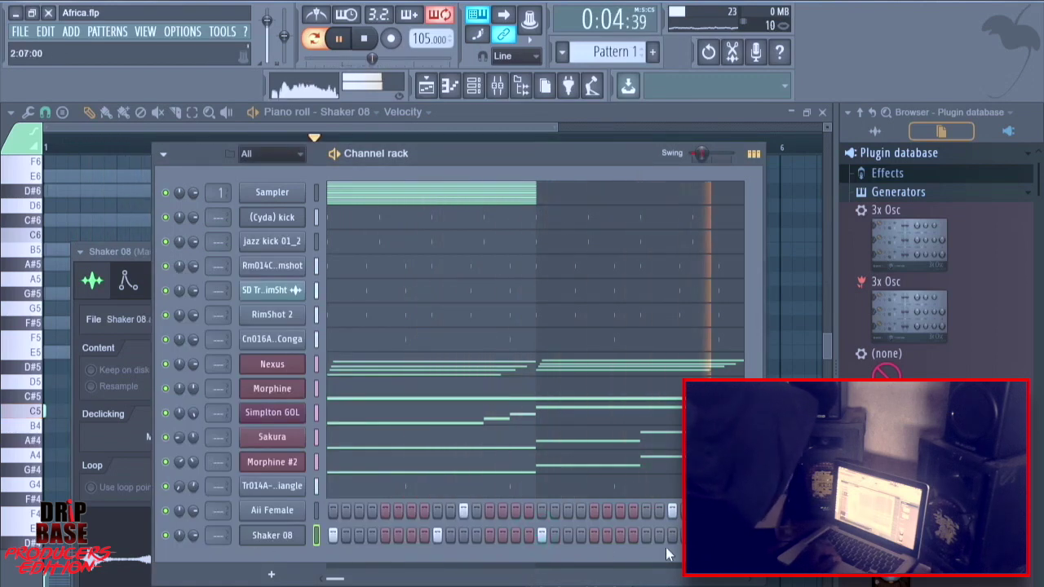
{"action": "right_click", "coordinate": [292, 541]}
{"action": "left_click", "coordinate": [490, 568]}
Open Shaker 08 in the piano roll, select all its notes and try randomizing their velocity levels.
{"action": "right_click", "coordinate": [295, 551]}
{"action": "left_click", "coordinate": [349, 477]}
{"action": "key", "text": "F9"}
{"action": "right_click", "coordinate": [258, 539]}
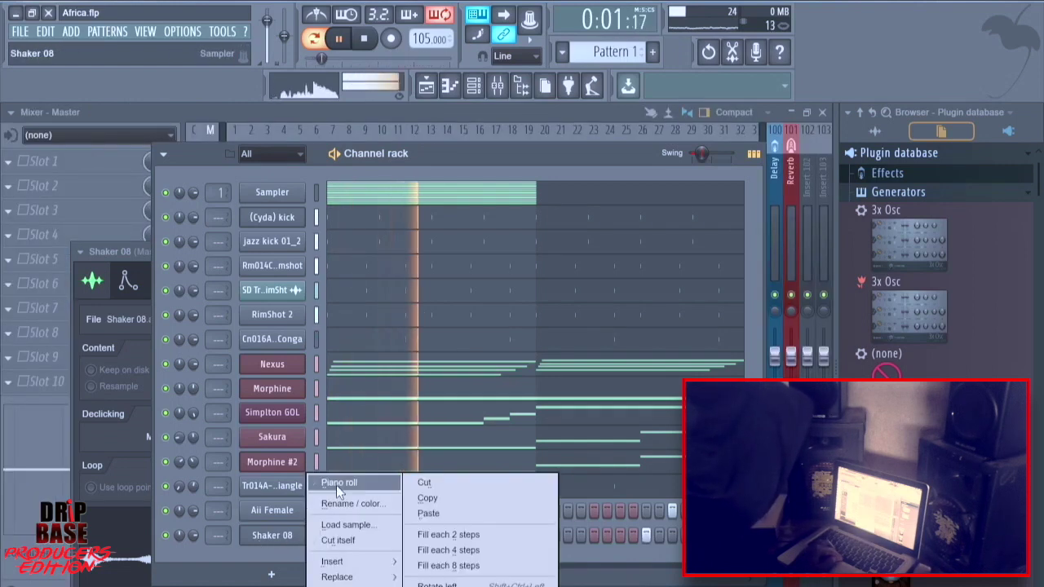
{"action": "left_click", "coordinate": [335, 485]}
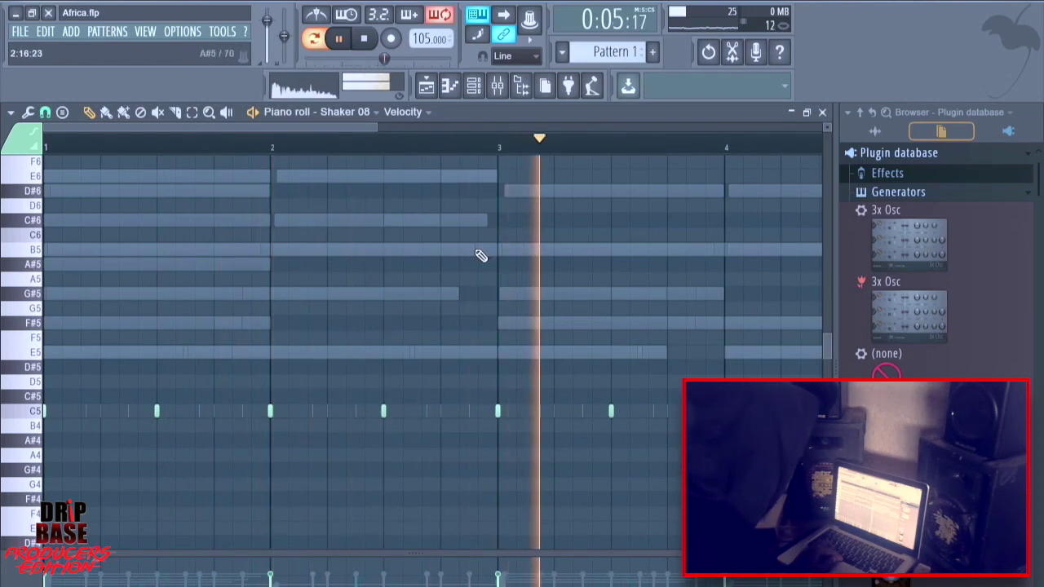
{"action": "scroll", "coordinate": [530, 214], "scroll_direction": "down", "scroll_amount": 2}
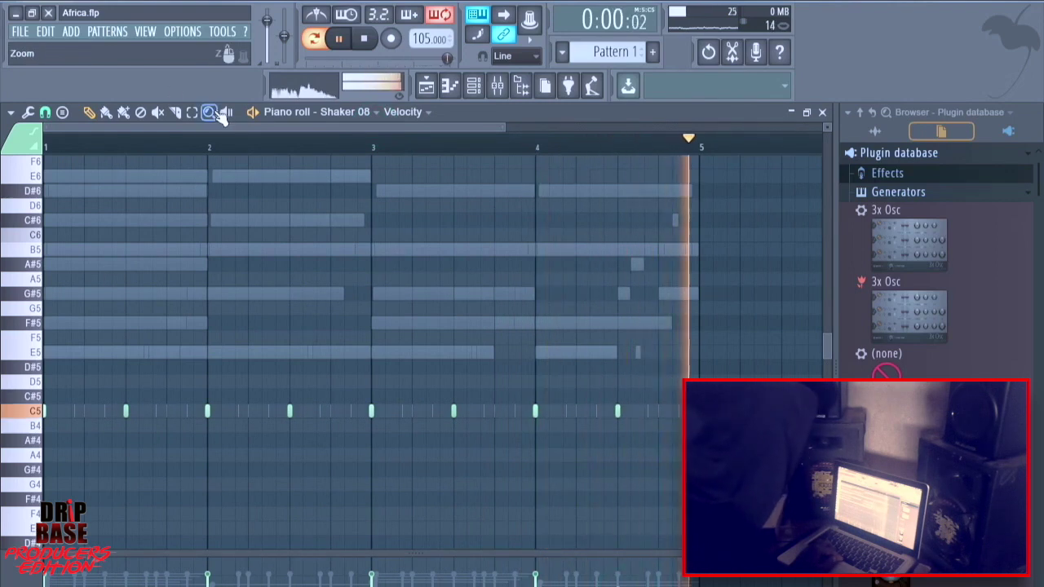
{"action": "left_click_drag", "start_coordinate": [676, 363], "coordinate": [148, 475]}
{"action": "key", "text": "alt+r"}
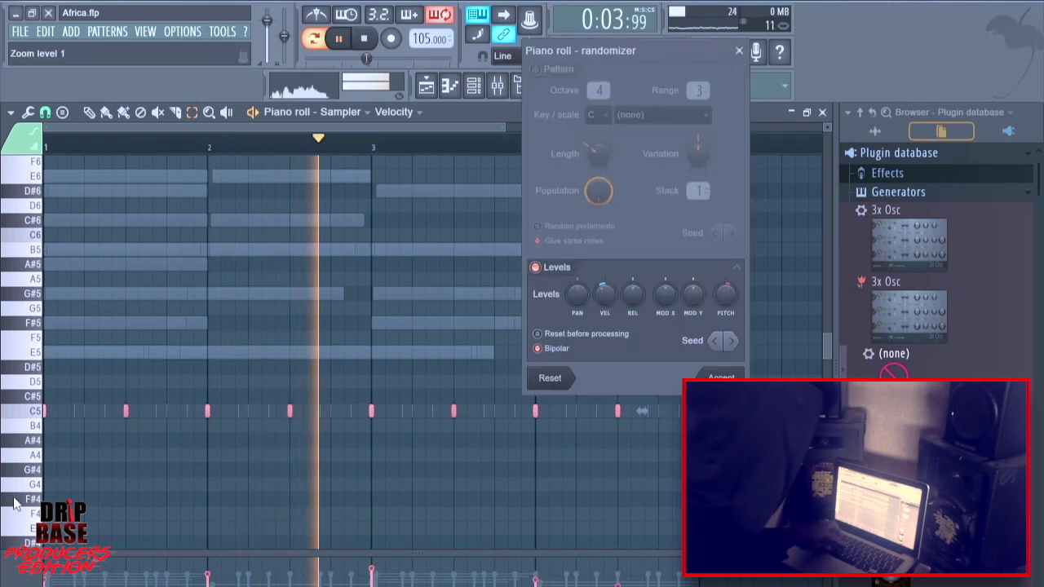
{"action": "left_click_drag", "start_coordinate": [603, 295], "coordinate": [629, 308]}
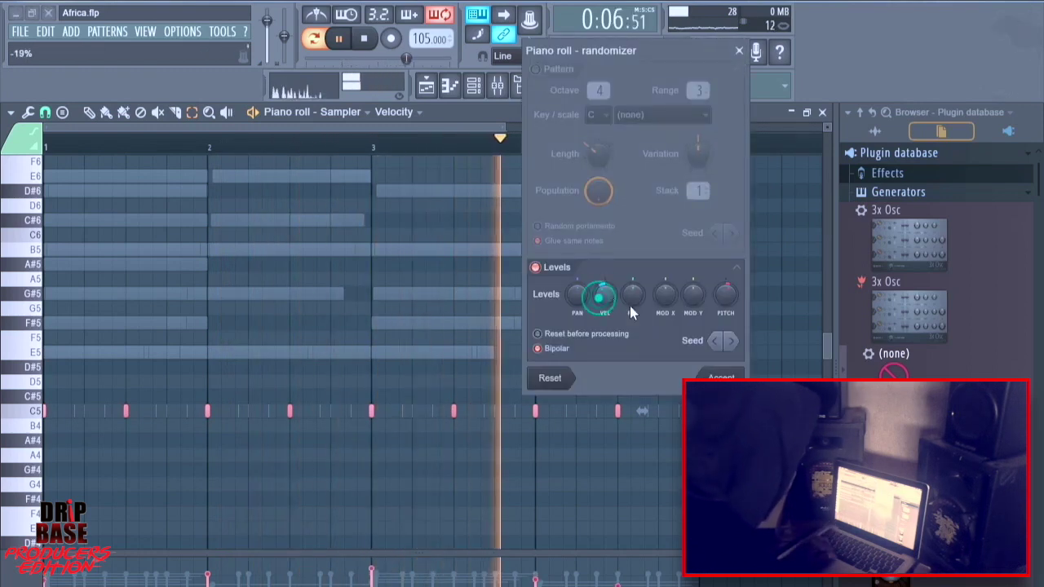
{"action": "left_click", "coordinate": [740, 52]}
{"action": "key", "text": "space"}
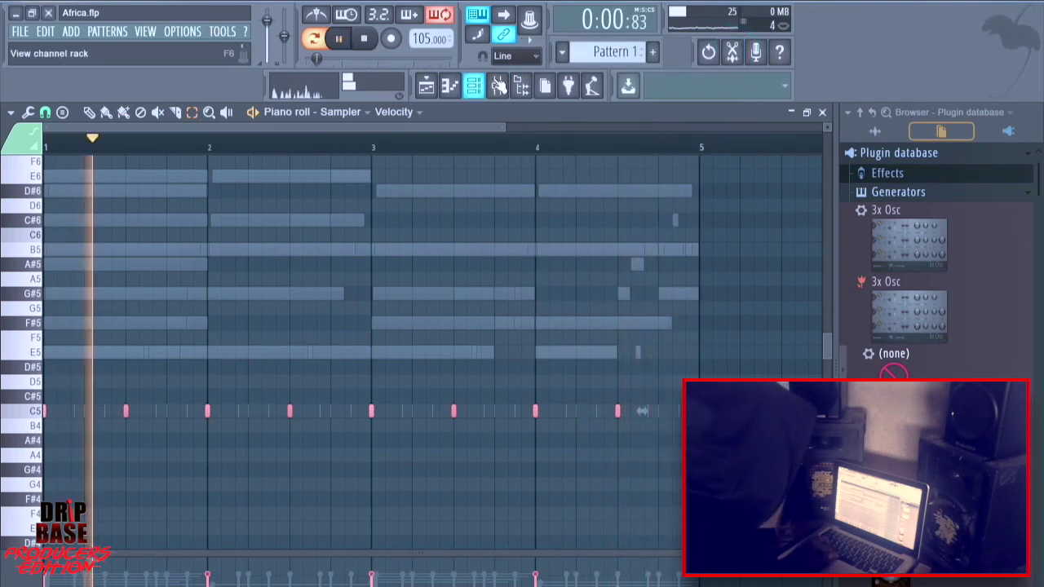
Return to the channel rack and load Shaker 09.aif from the Auto browser snapshot onto the last Sampler channel.
{"action": "left_click", "coordinate": [473, 84]}
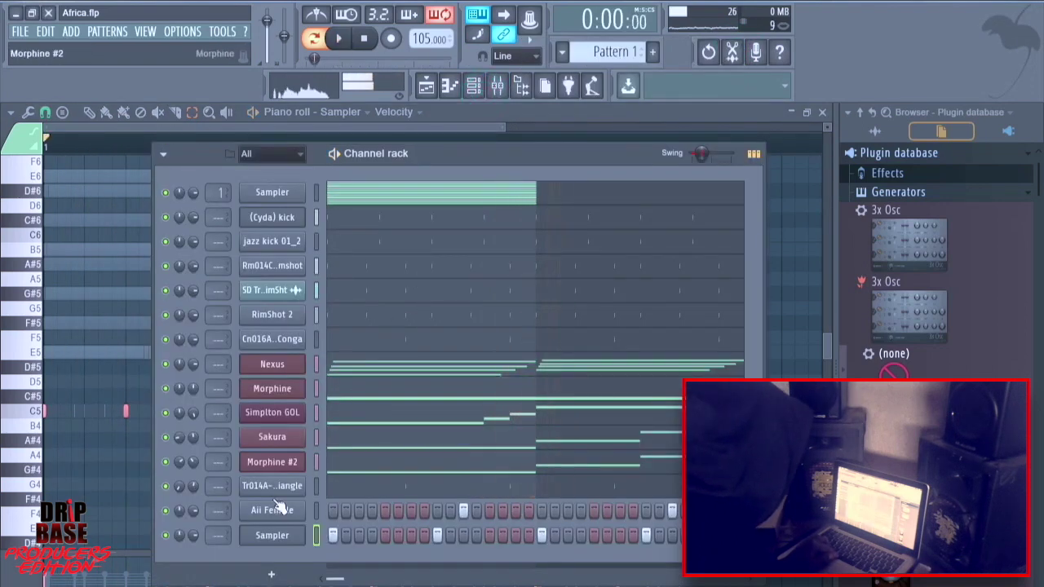
{"action": "left_click", "coordinate": [940, 113]}
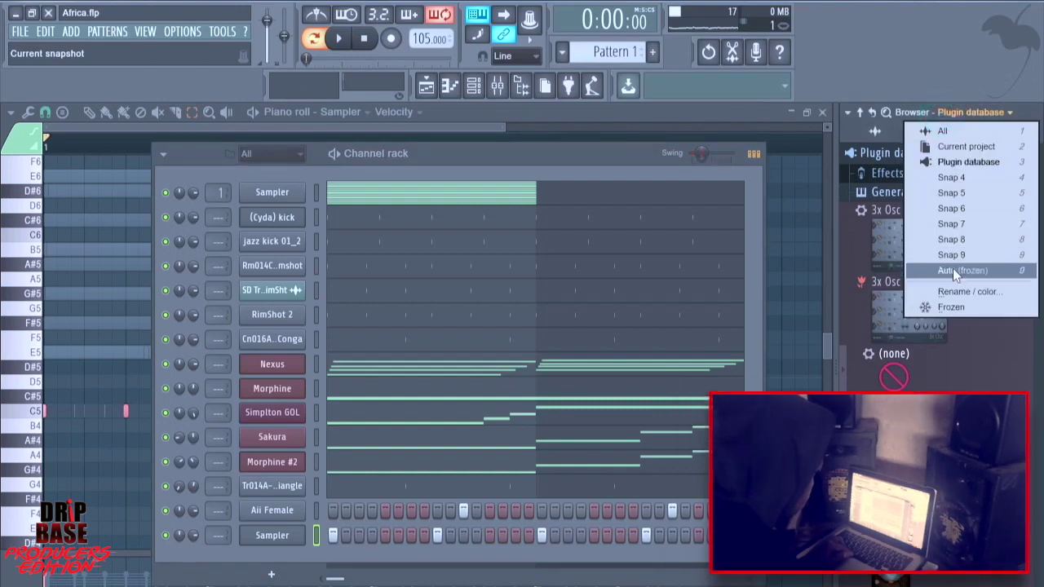
{"action": "left_click", "coordinate": [952, 268]}
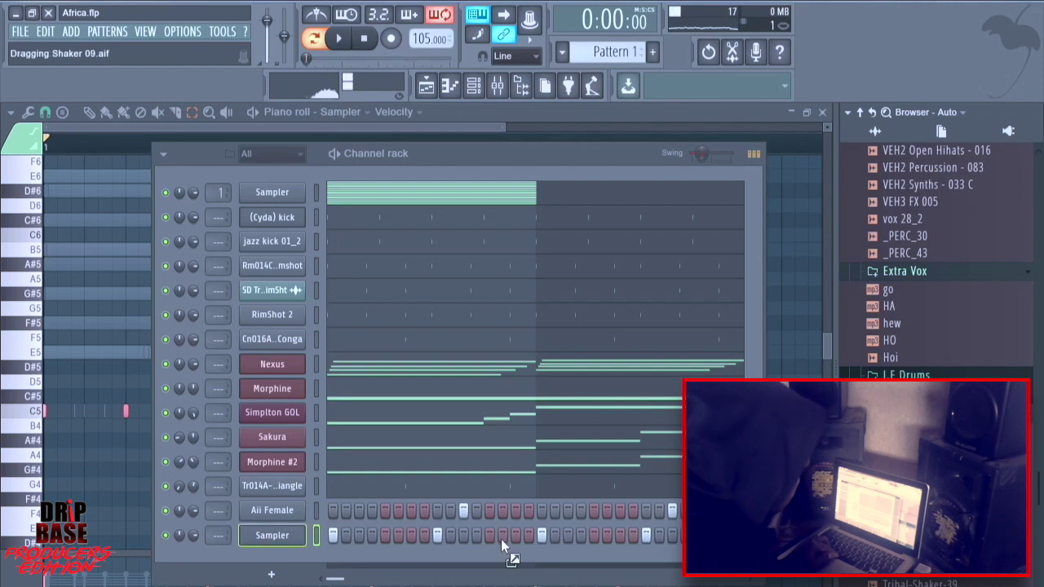
{"action": "left_click_drag", "start_coordinate": [292, 542], "coordinate": [290, 543]}
{"action": "key", "text": "space"}
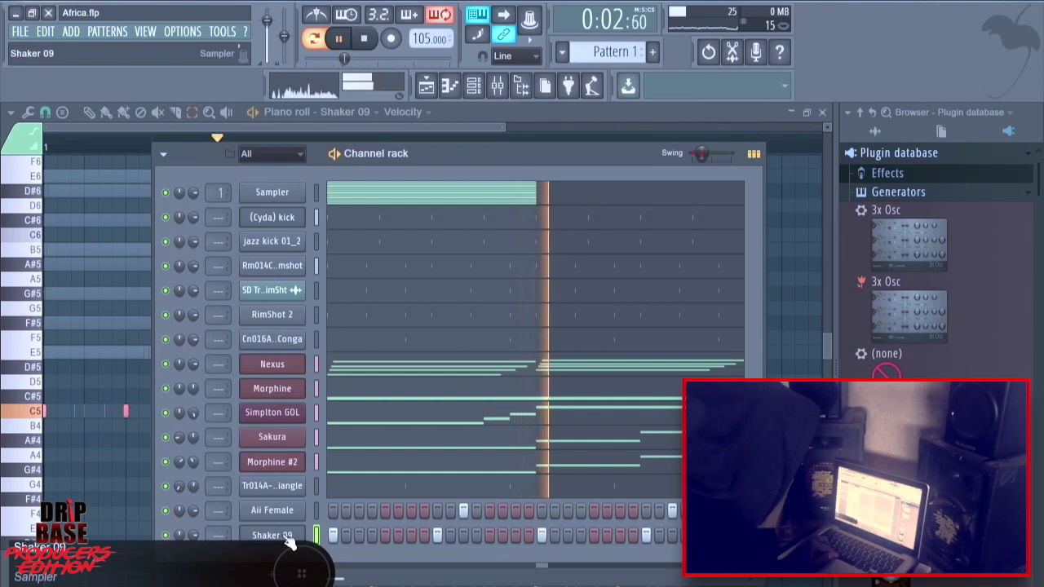
Add Shaker 09 hits midway between the existing ones so it plays every four steps throughout the pattern.
{"action": "left_click", "coordinate": [388, 535]}
{"action": "key", "text": "space"}
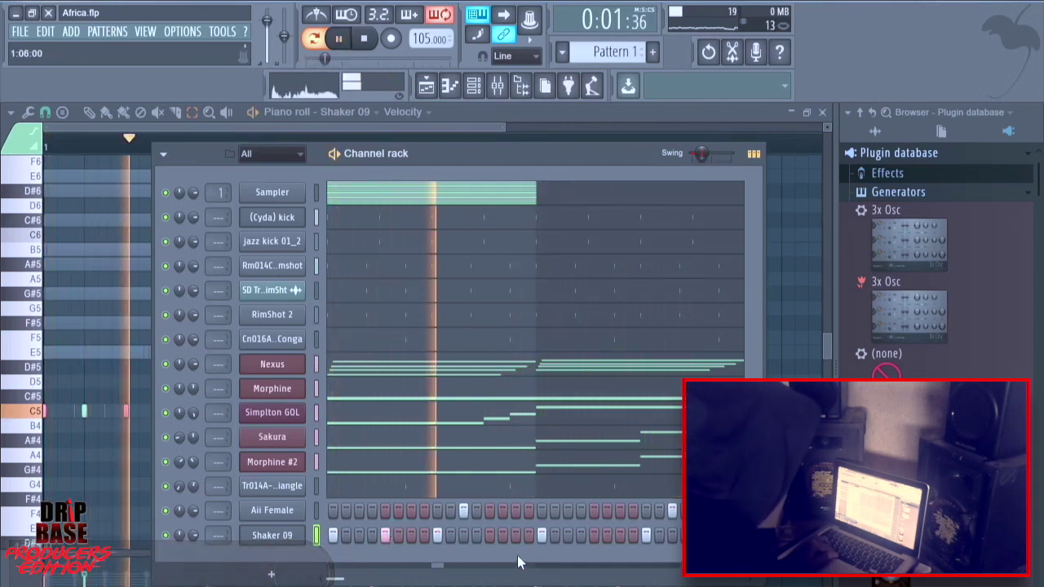
{"action": "left_click", "coordinate": [493, 536]}
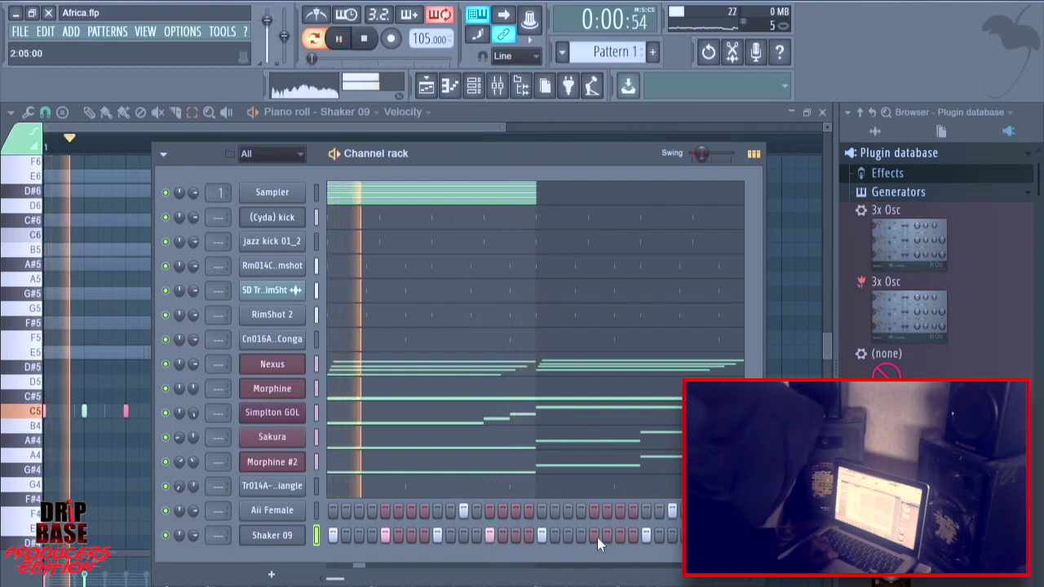
{"action": "left_click_drag", "start_coordinate": [338, 573], "coordinate": [503, 573]}
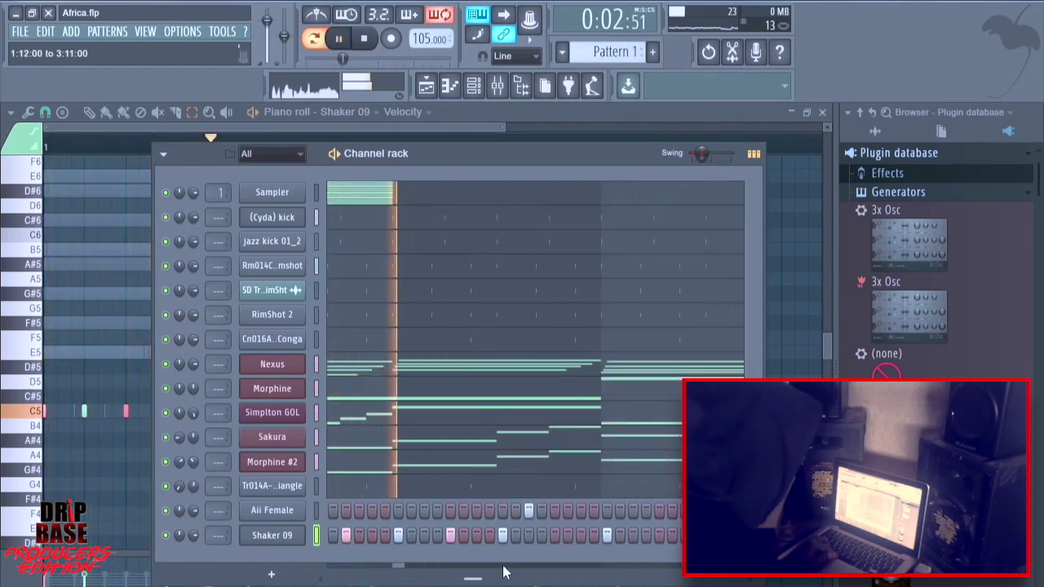
{"action": "left_click", "coordinate": [554, 536]}
{"action": "left_click", "coordinate": [657, 535]}
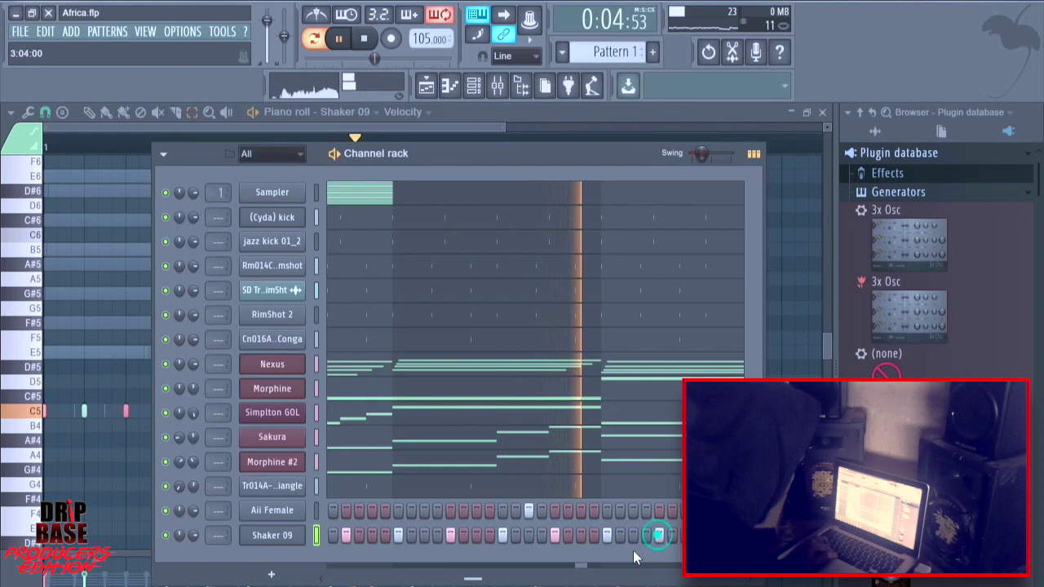
{"action": "left_click", "coordinate": [560, 566]}
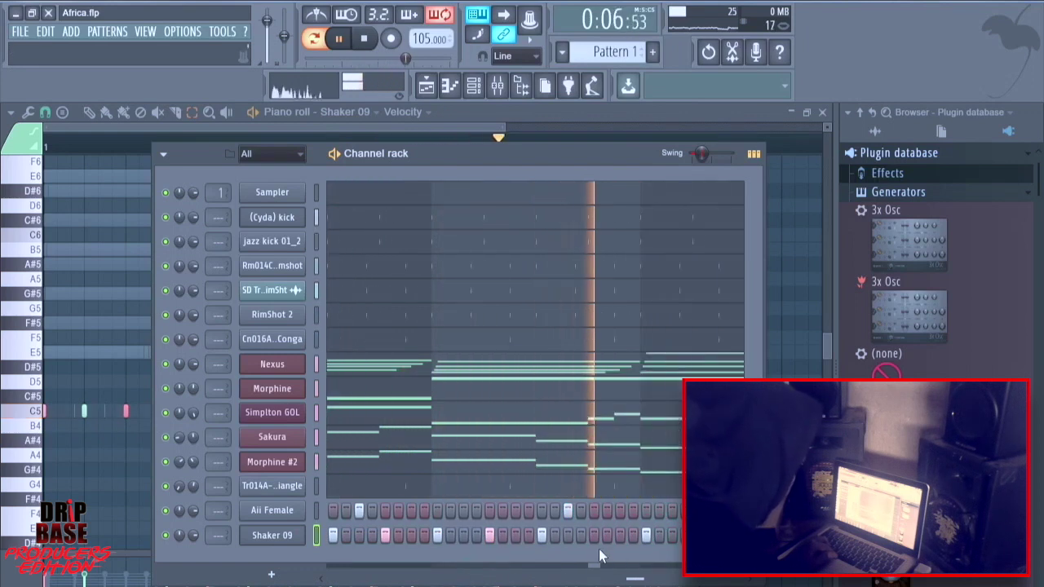
{"action": "right_click", "coordinate": [300, 538]}
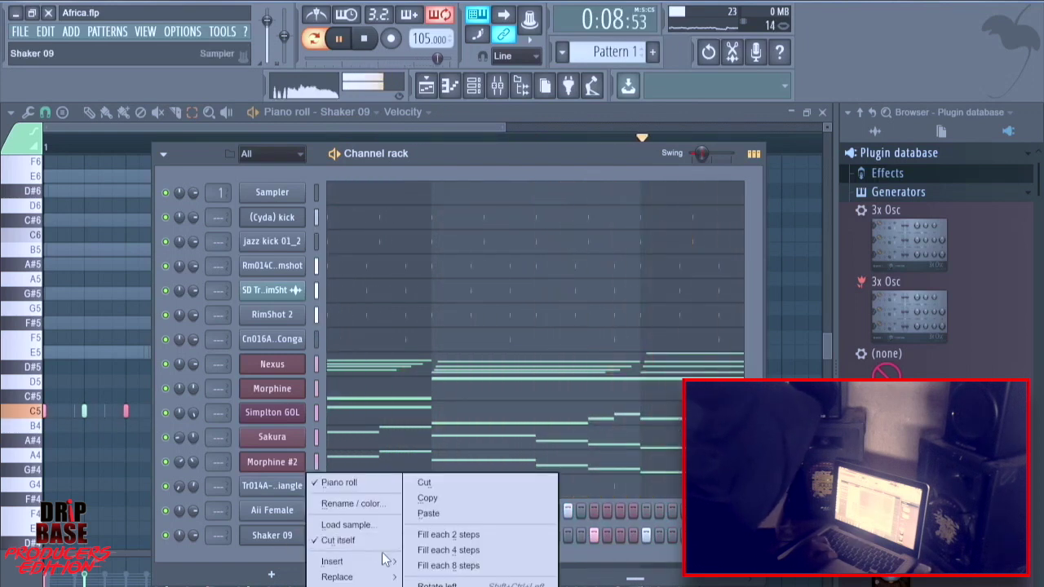
{"action": "left_click", "coordinate": [289, 553]}
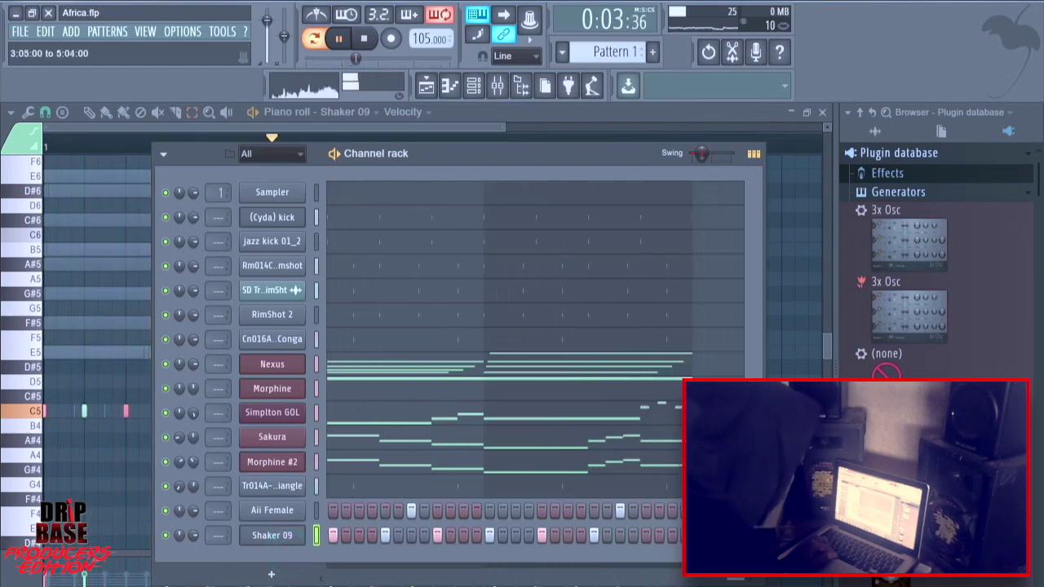
Lower the Shaker 09 channel volume to 48% and open the channel in the piano roll.
{"action": "left_click_drag", "start_coordinate": [194, 540], "coordinate": [191, 584]}
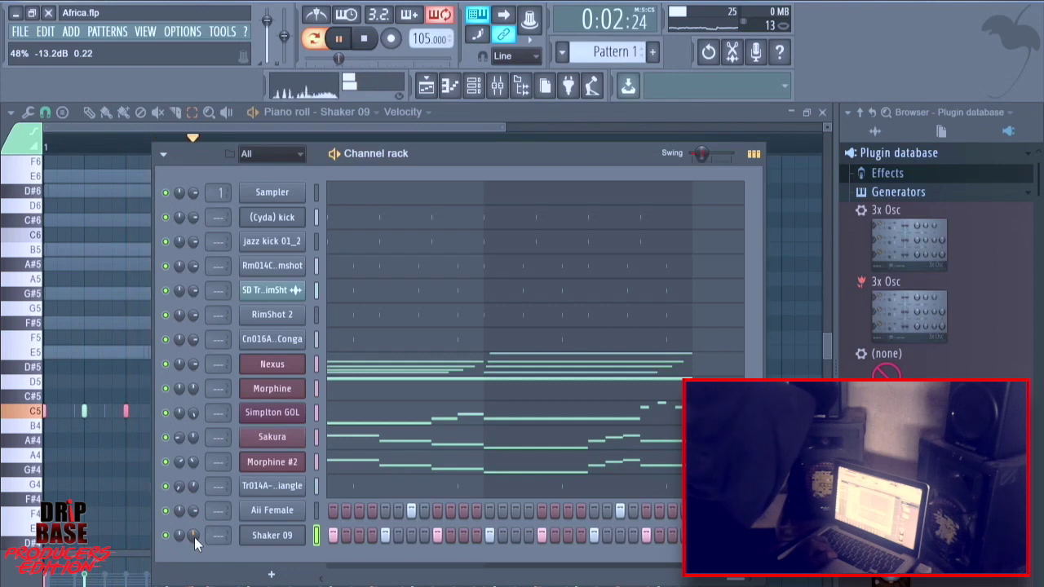
{"action": "right_click", "coordinate": [281, 537]}
{"action": "left_click", "coordinate": [392, 486]}
{"action": "right_click", "coordinate": [287, 535]}
{"action": "left_click", "coordinate": [344, 485]}
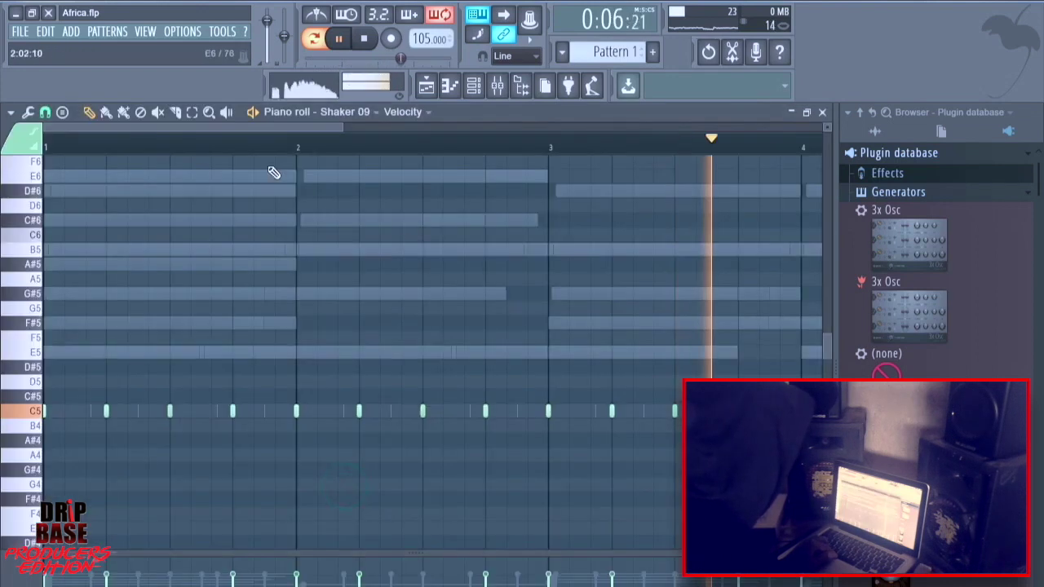
Select all Shaker 09 notes and randomize their levels, adjusting the pitch amount and advancing the levels seed.
{"action": "left_click_drag", "start_coordinate": [343, 127], "coordinate": [719, 188]}
{"action": "left_click", "coordinate": [192, 112]}
{"action": "left_click_drag", "start_coordinate": [49, 548], "coordinate": [485, 368]}
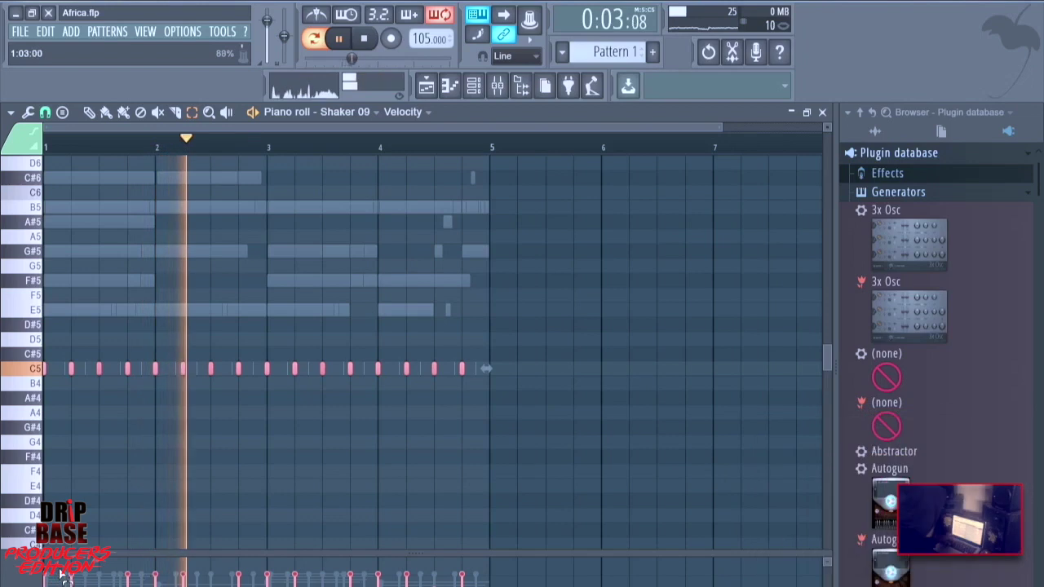
{"action": "key", "text": "alt+r"}
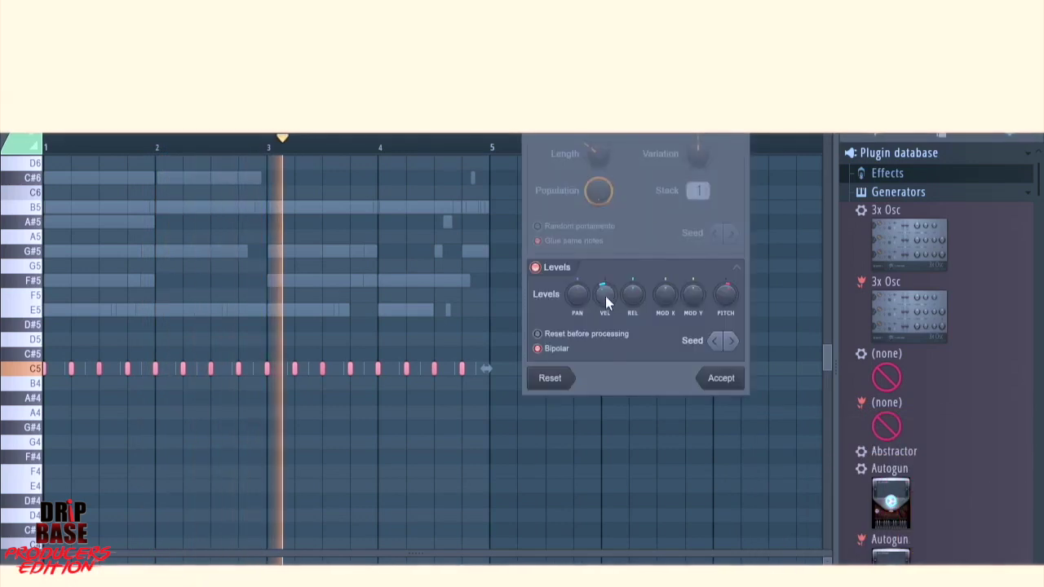
{"action": "mouse_move", "coordinate": [731, 294]}
{"action": "left_mouse_down"}
{"action": "mouse_move", "coordinate": [729, 265]}
{"action": "mouse_move", "coordinate": [728, 296]}
{"action": "left_mouse_up"}
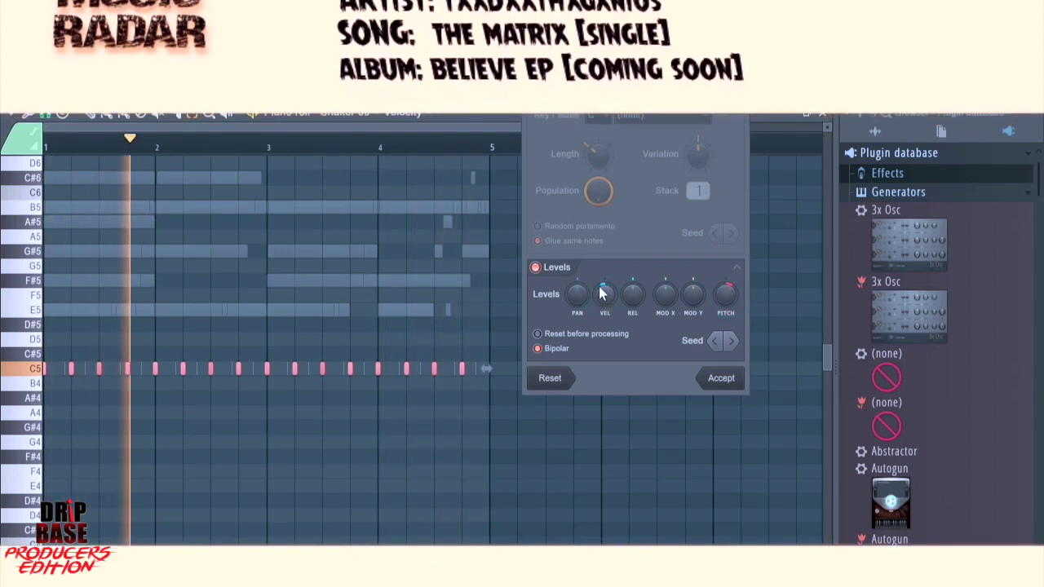
{"action": "left_click", "coordinate": [732, 343]}
{"action": "left_click", "coordinate": [731, 345]}
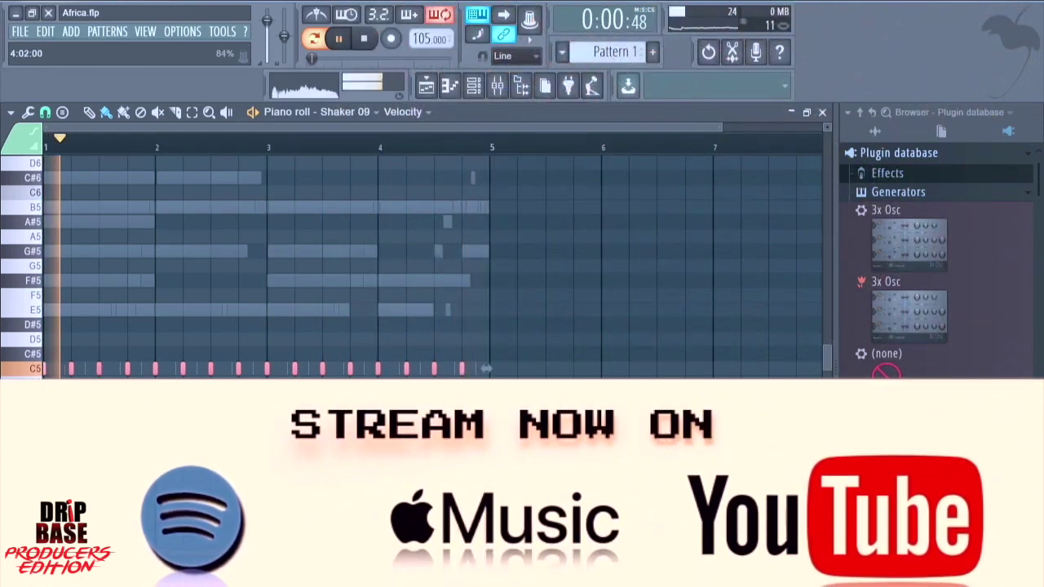
Collapse the browser's Generators list and show the playlist's first tracks with the channel rack over them.
{"action": "left_click", "coordinate": [942, 193]}
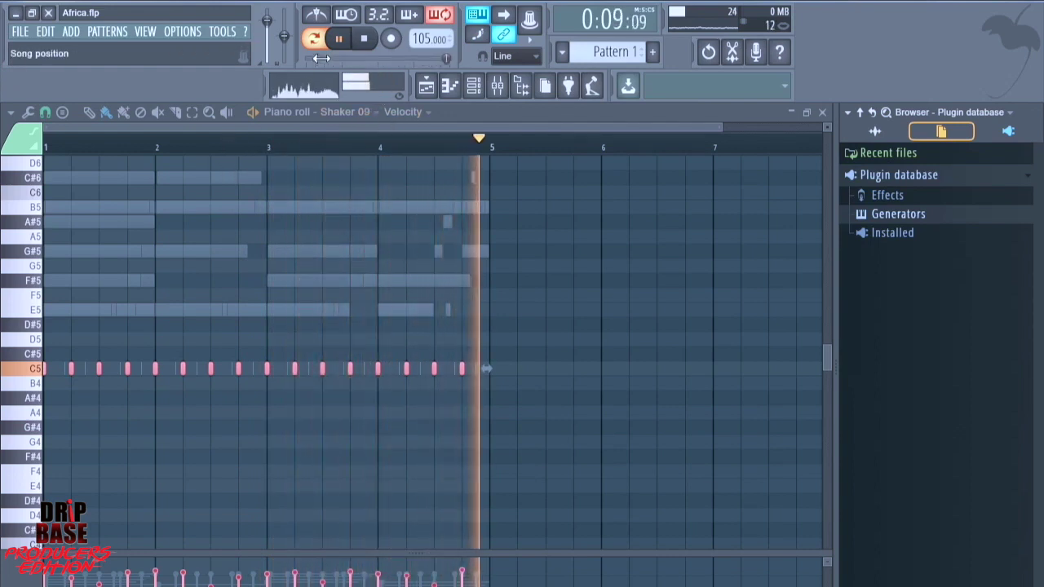
{"action": "left_click", "coordinate": [426, 92]}
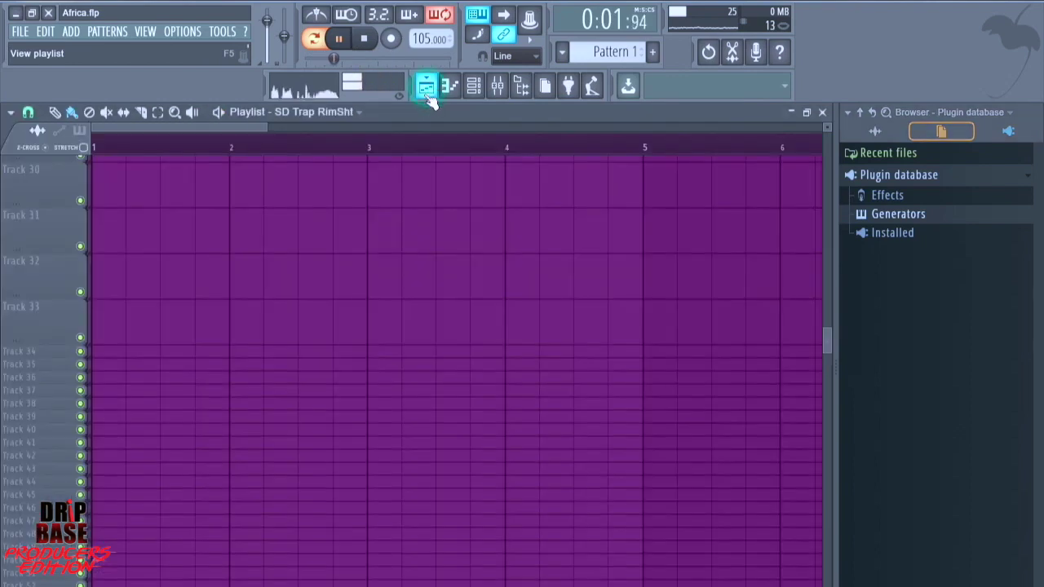
{"action": "scroll", "coordinate": [526, 212], "scroll_direction": "up", "scroll_amount": 10}
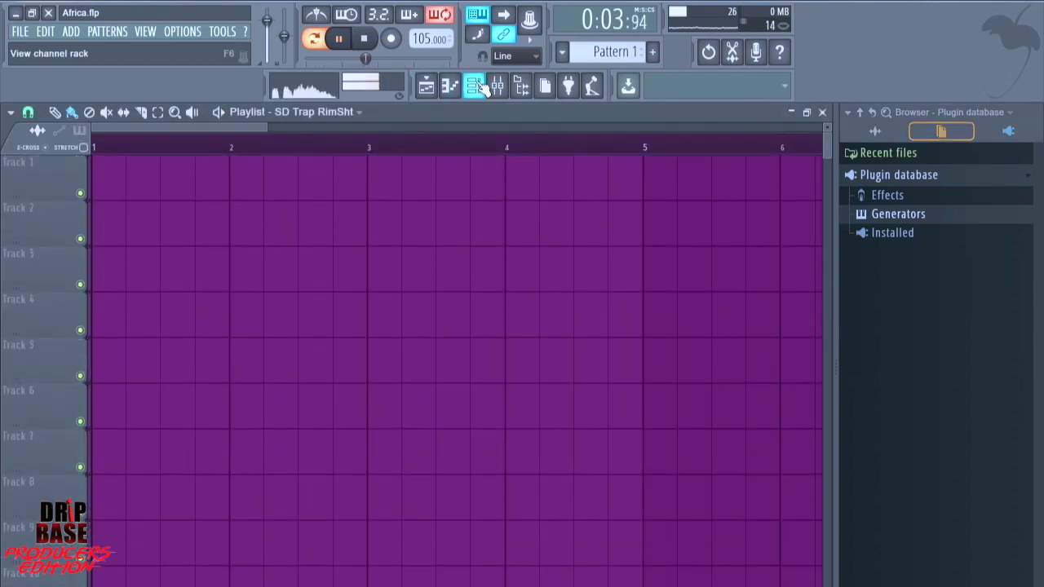
{"action": "left_click", "coordinate": [476, 86]}
Save the Africa.flp project and stop playback.
{"action": "left_click", "coordinate": [17, 32]}
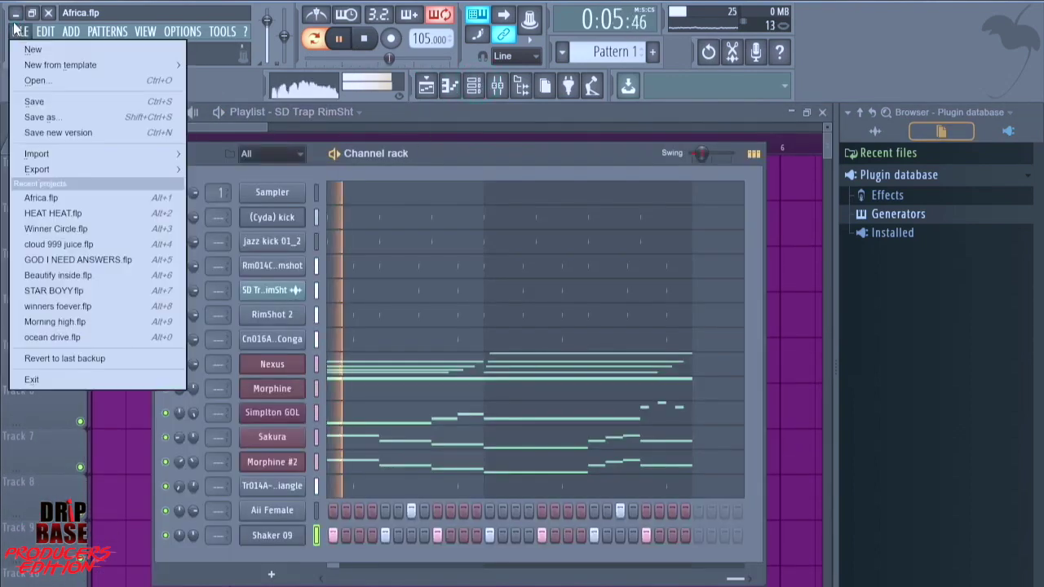
{"action": "left_click", "coordinate": [47, 100]}
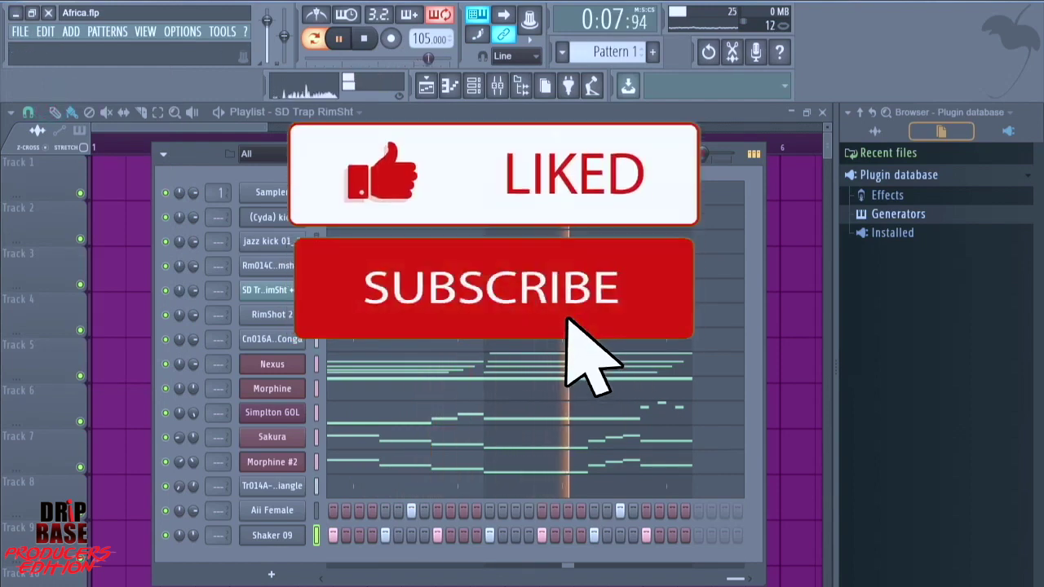
{"action": "key", "text": "space"}
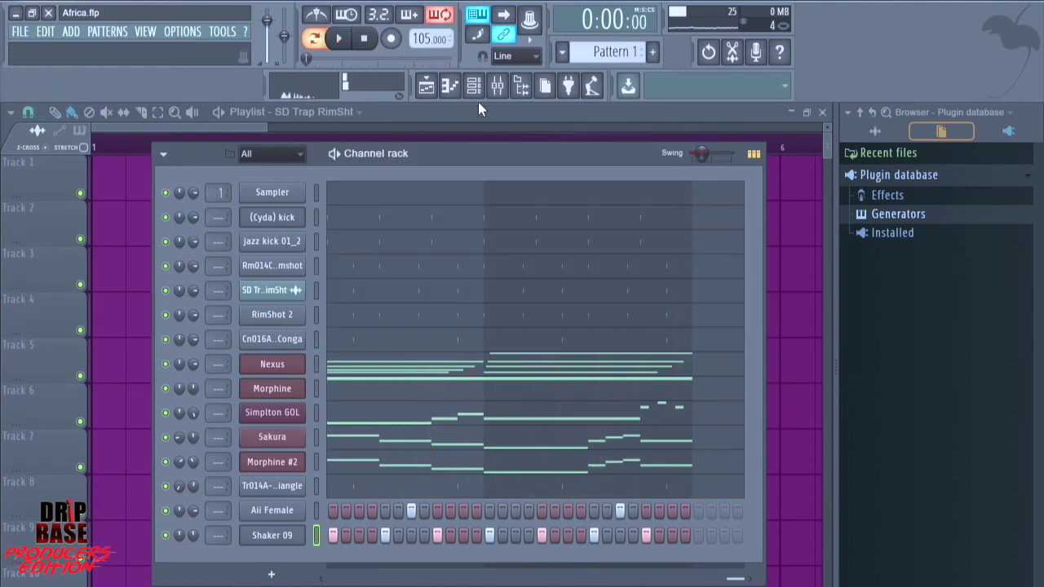